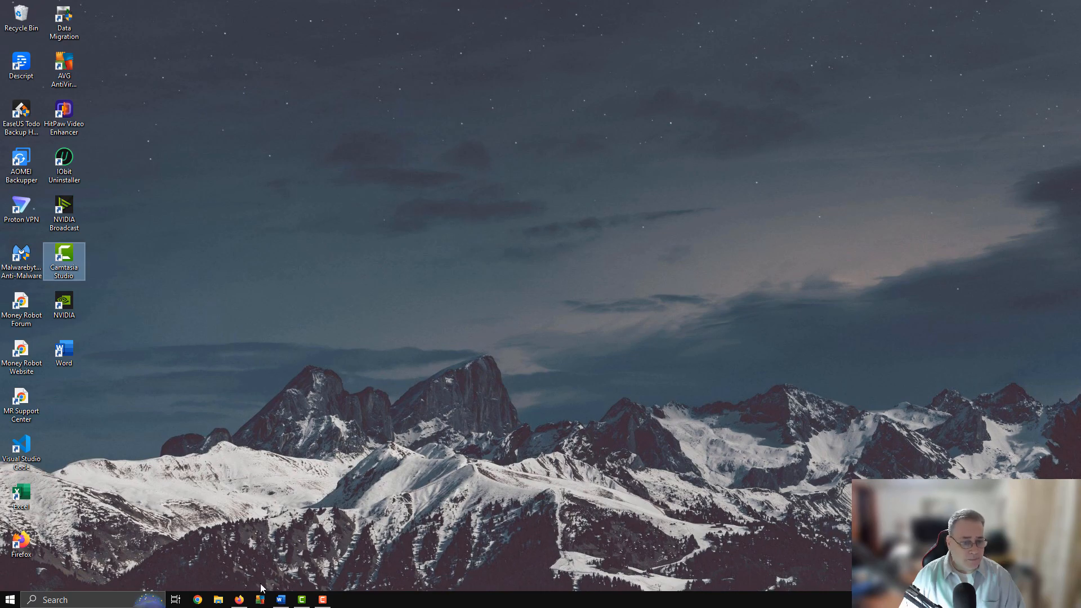
{"action": "left_click", "coordinate": [239, 600]}
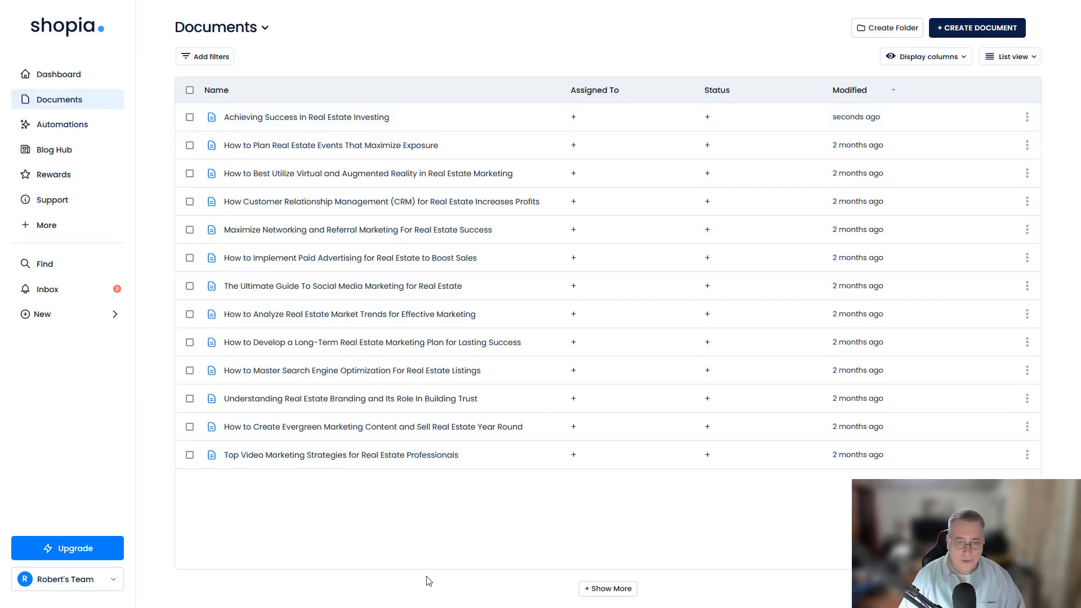
{"action": "mouse_move", "coordinate": [1034, 5]}
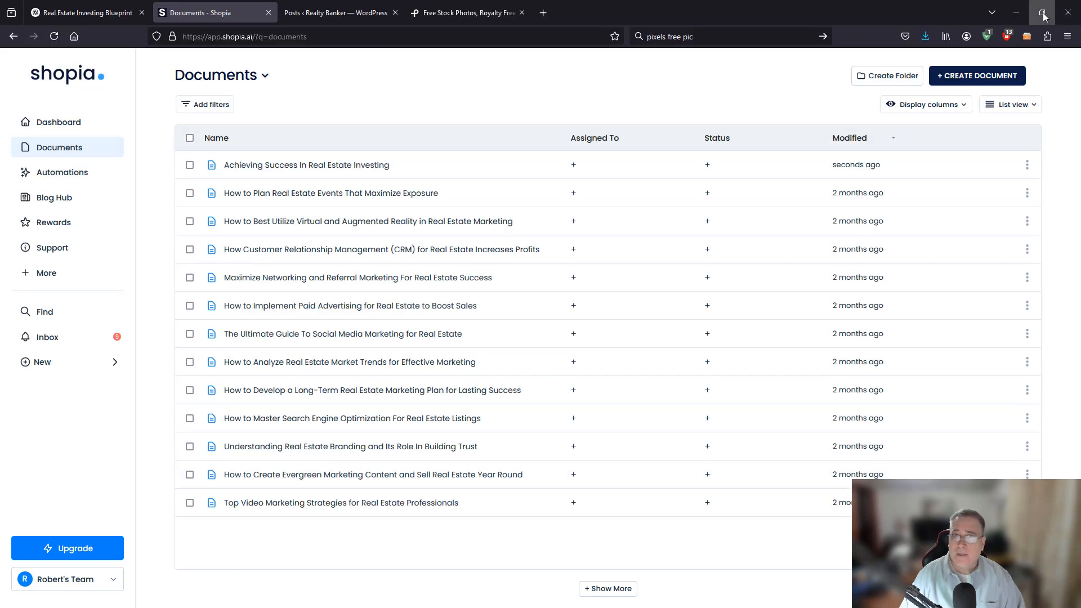
{"action": "mouse_move", "coordinate": [988, 22]}
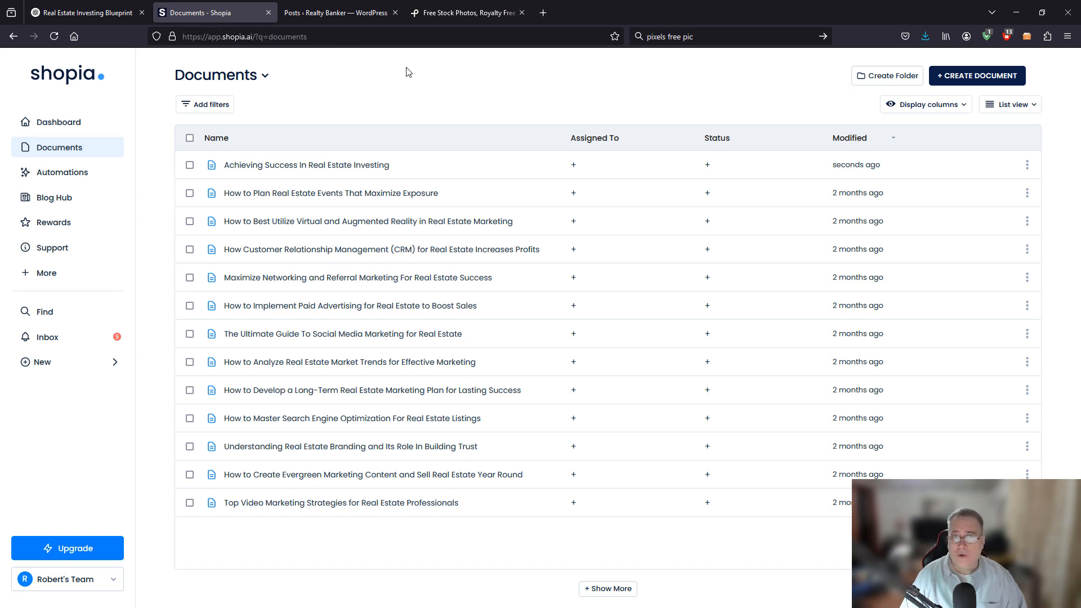
{"action": "key", "text": "F11"}
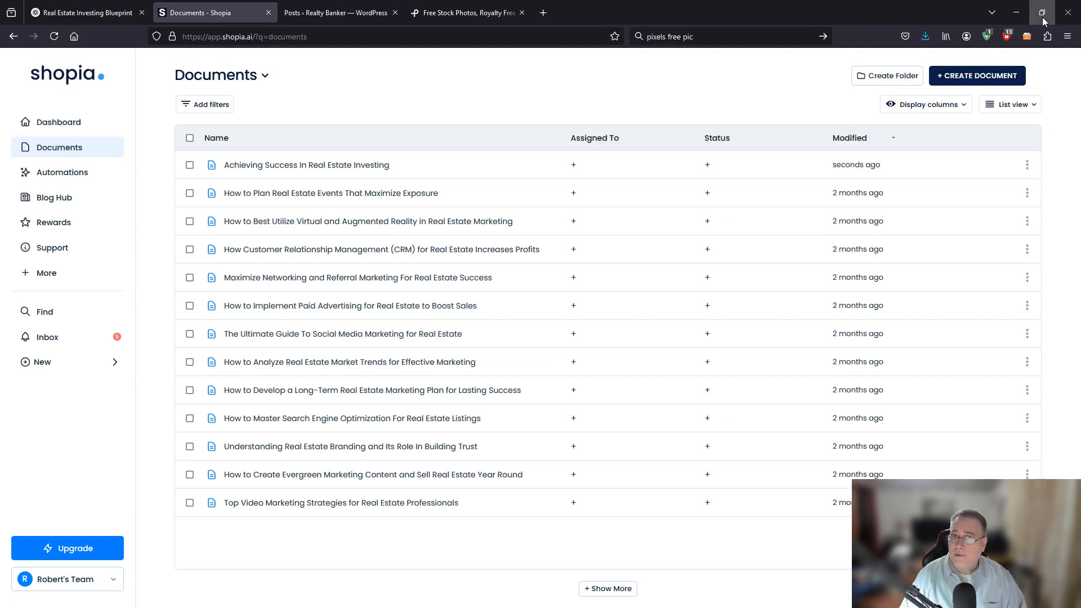
{"action": "left_click", "coordinate": [1042, 22]}
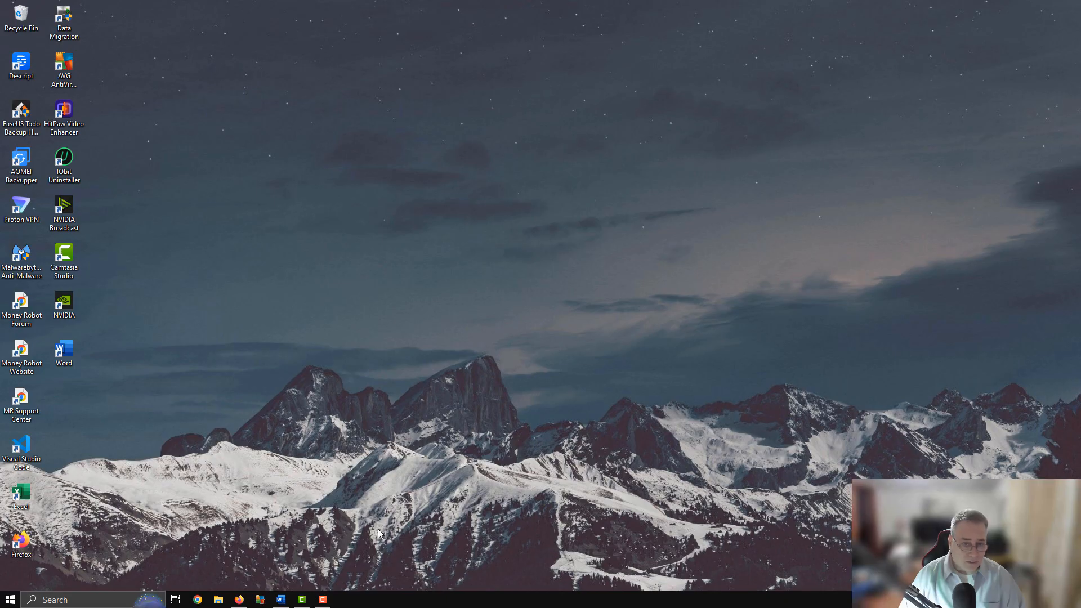
Step: Switch to the Real Estate Investing document in Word and colour the heading "Part 1: Preparing for Success" red
{"action": "left_click", "coordinate": [280, 600]}
{"action": "scroll", "coordinate": [659, 295], "scroll_direction": "up", "scroll_amount": 3}
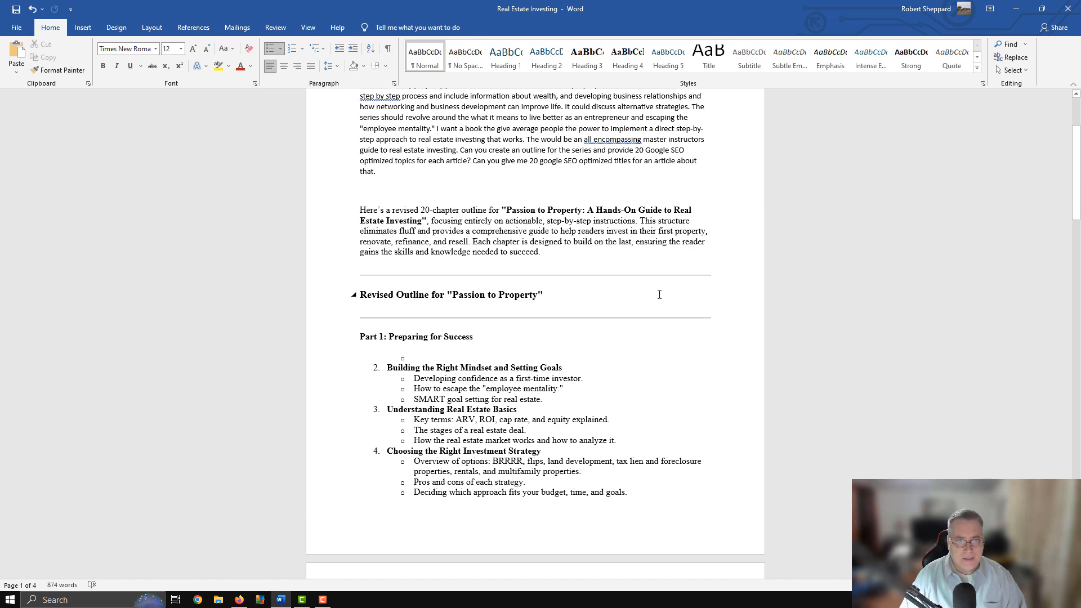
{"action": "scroll", "coordinate": [660, 295], "scroll_direction": "down", "scroll_amount": 1}
{"action": "scroll", "coordinate": [659, 295], "scroll_direction": "up", "scroll_amount": 4}
{"action": "scroll", "coordinate": [660, 295], "scroll_direction": "up", "scroll_amount": 1}
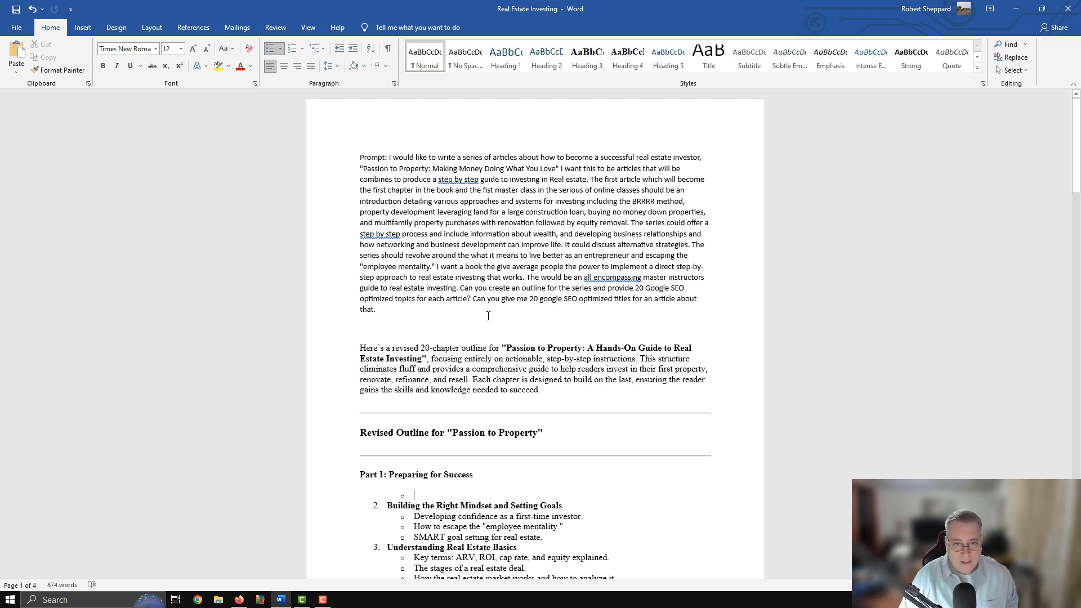
{"action": "scroll", "coordinate": [489, 316], "scroll_direction": "down", "scroll_amount": 8}
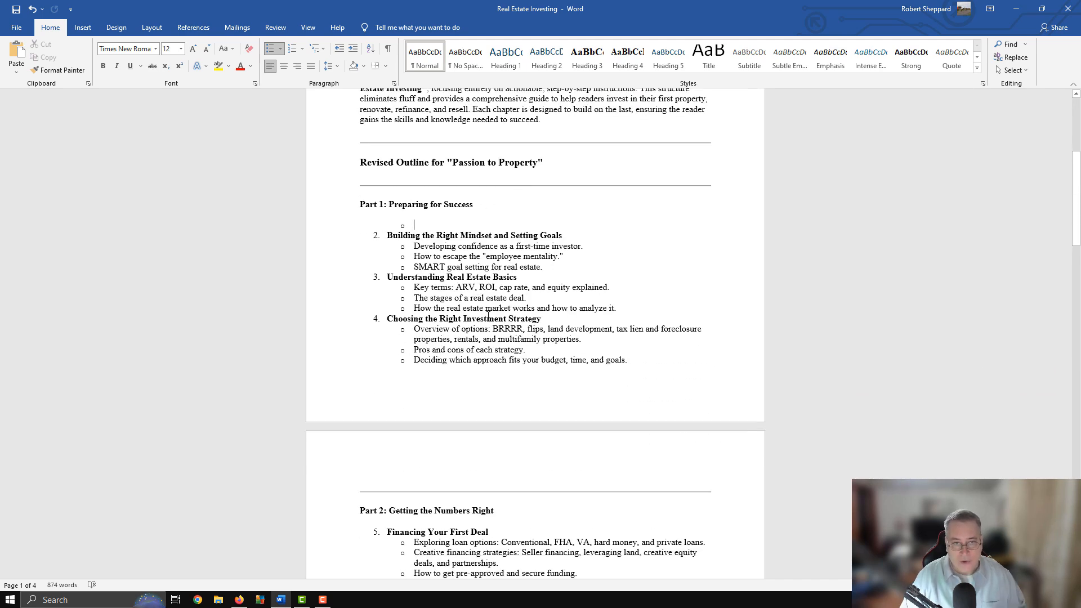
{"action": "left_click", "coordinate": [379, 225]}
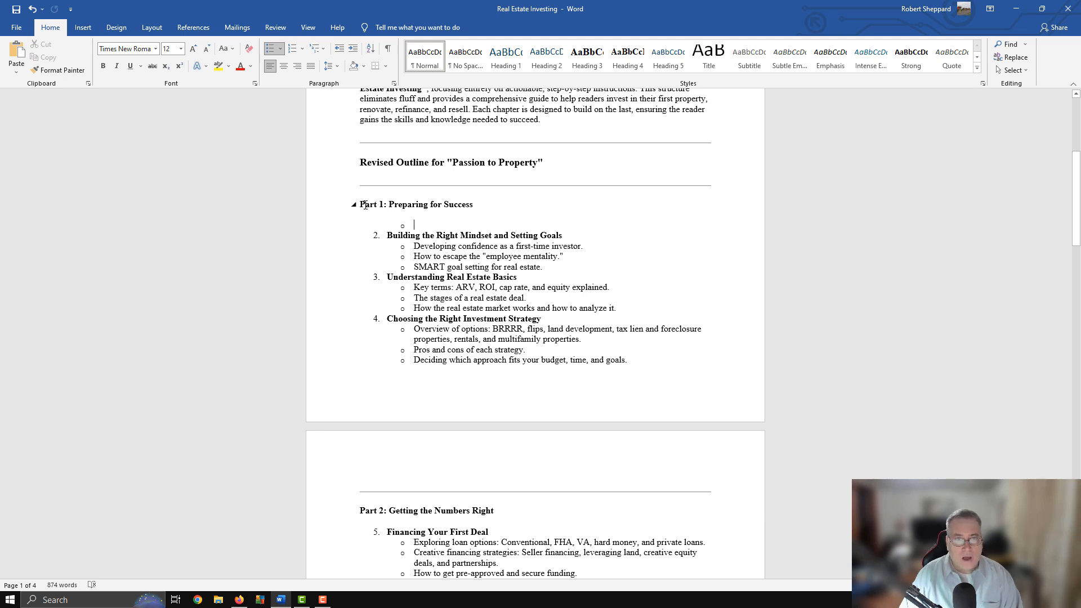
{"action": "left_click", "coordinate": [367, 204]}
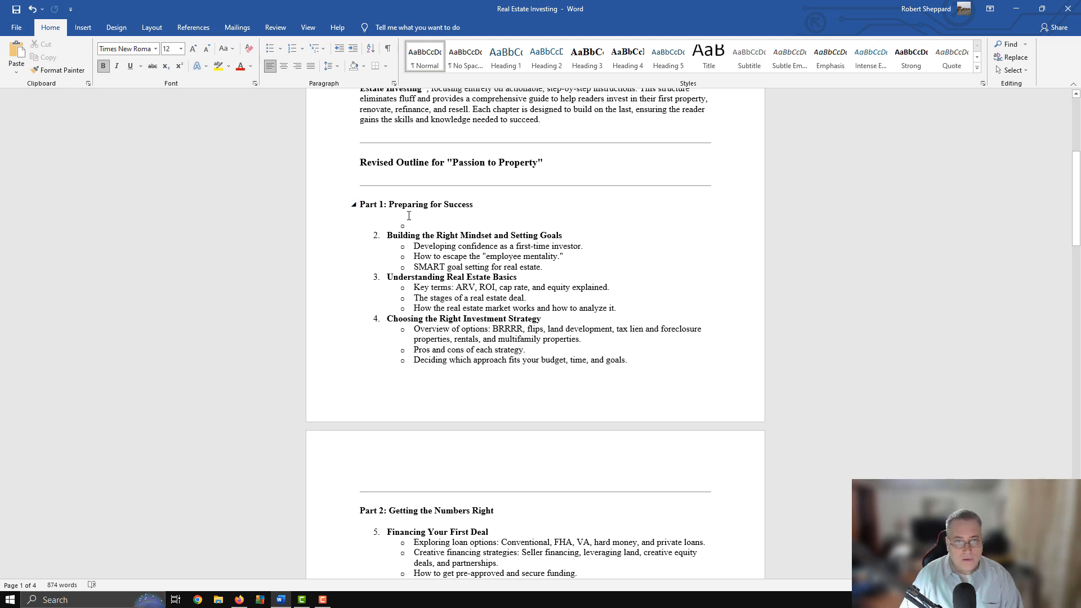
{"action": "left_click_drag", "start_coordinate": [409, 216], "coordinate": [458, 222]}
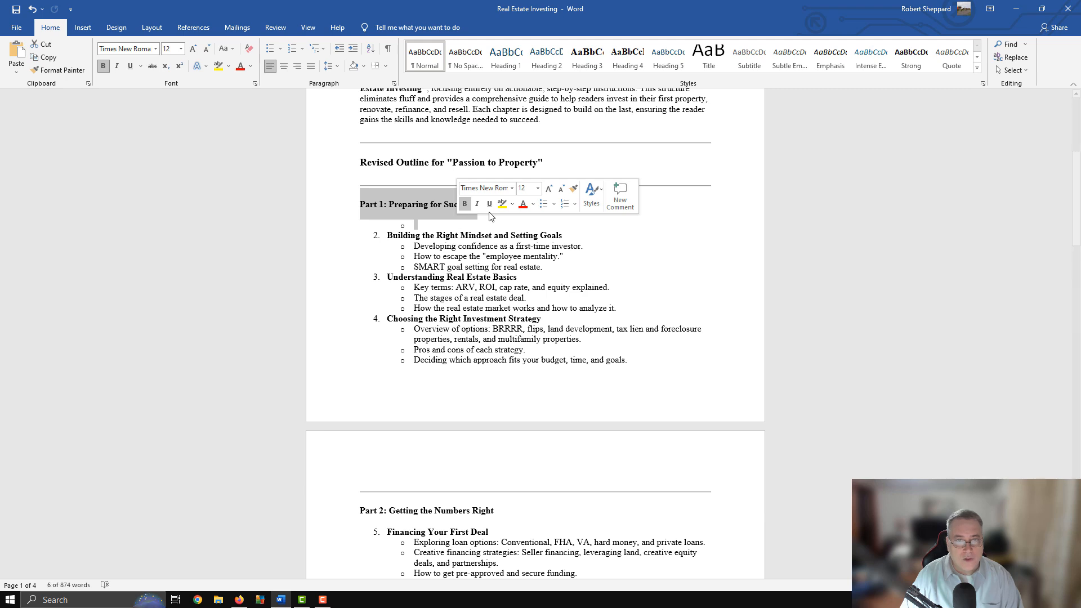
{"action": "left_click", "coordinate": [524, 204]}
{"action": "left_click", "coordinate": [472, 235]}
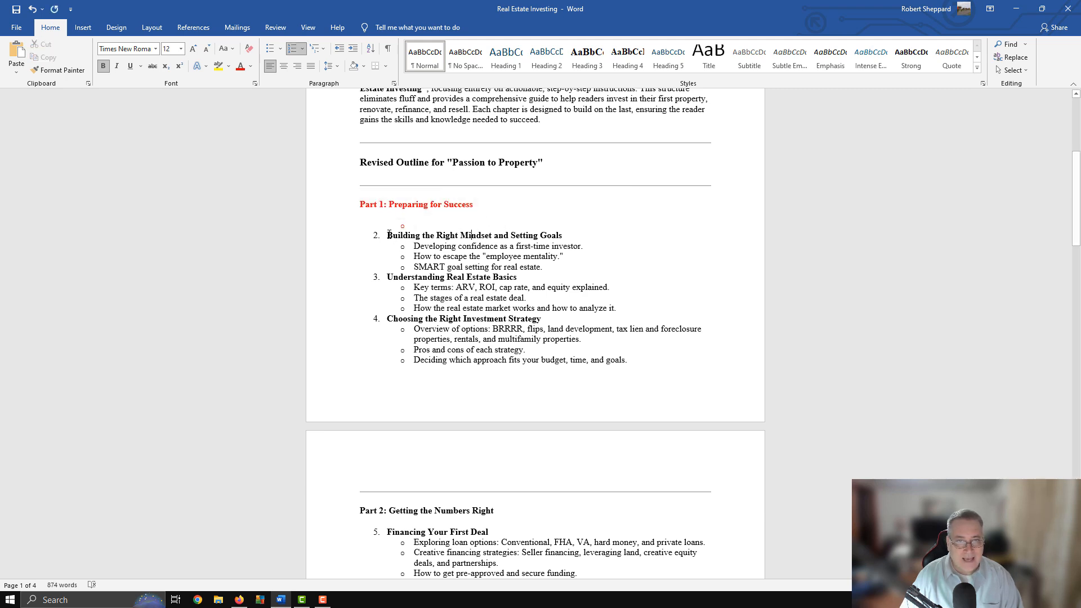
Step: Copy the outline item "Building the Right Mindset and Setting Goals" together with its three bullet points
{"action": "left_click_drag", "start_coordinate": [388, 235], "coordinate": [544, 268]}
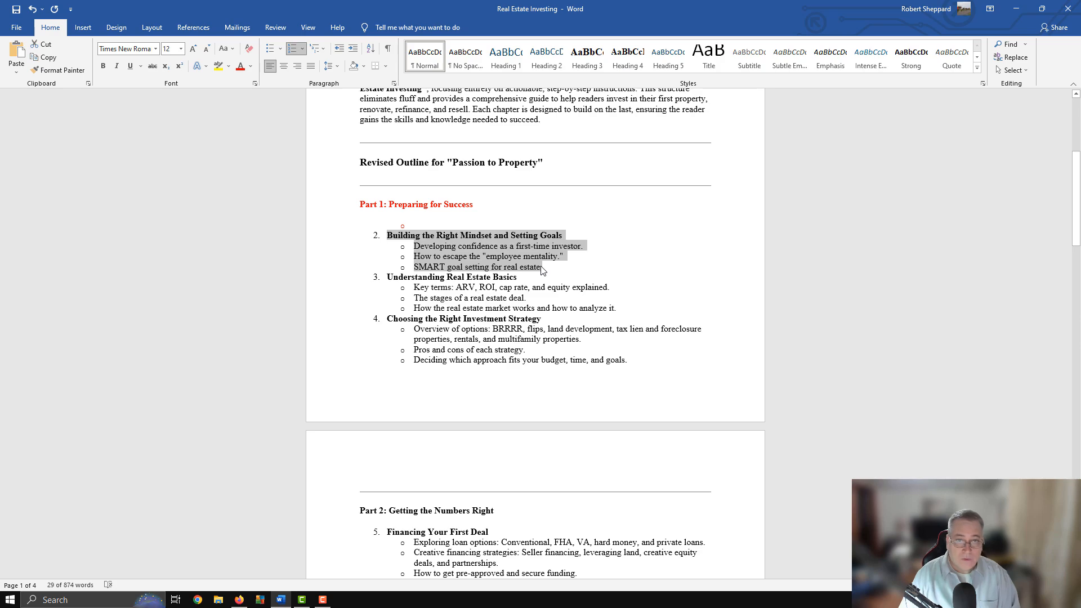
{"action": "left_click", "coordinate": [286, 604]}
{"action": "left_click", "coordinate": [285, 604]}
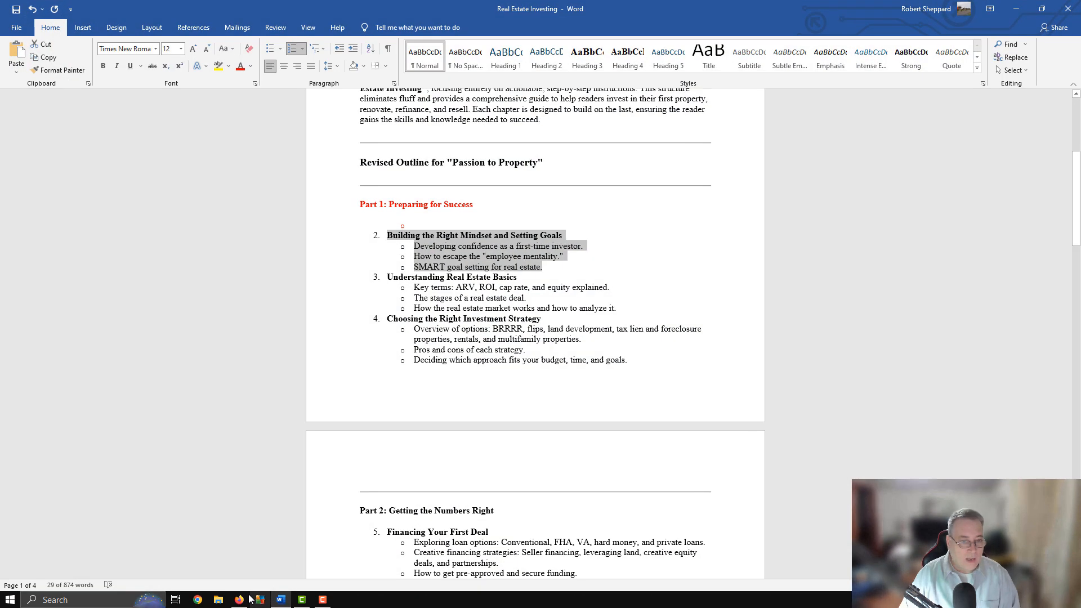
Step: Switch to Shopia in Firefox and start the Article Wizard in a new document, skipping the SEO analysis
{"action": "left_click", "coordinate": [239, 600]}
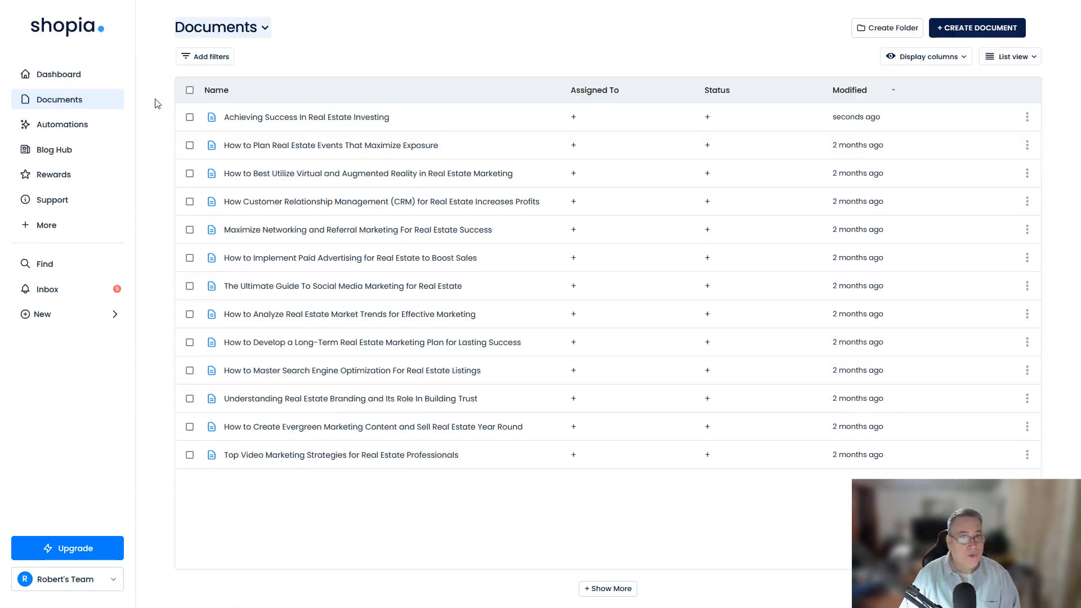
{"action": "key", "text": "F11"}
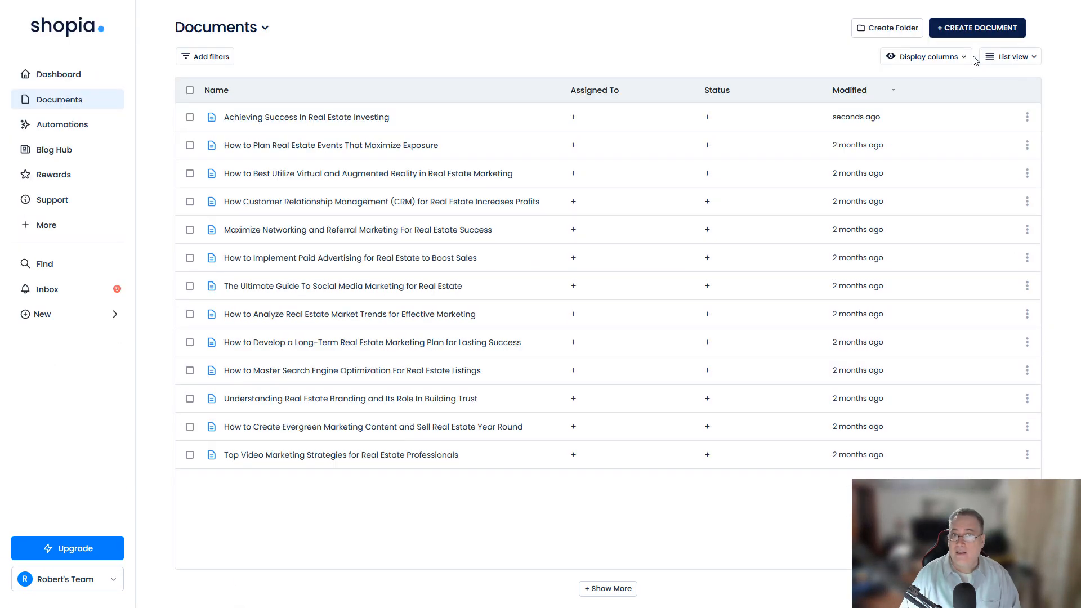
{"action": "left_click", "coordinate": [978, 28]}
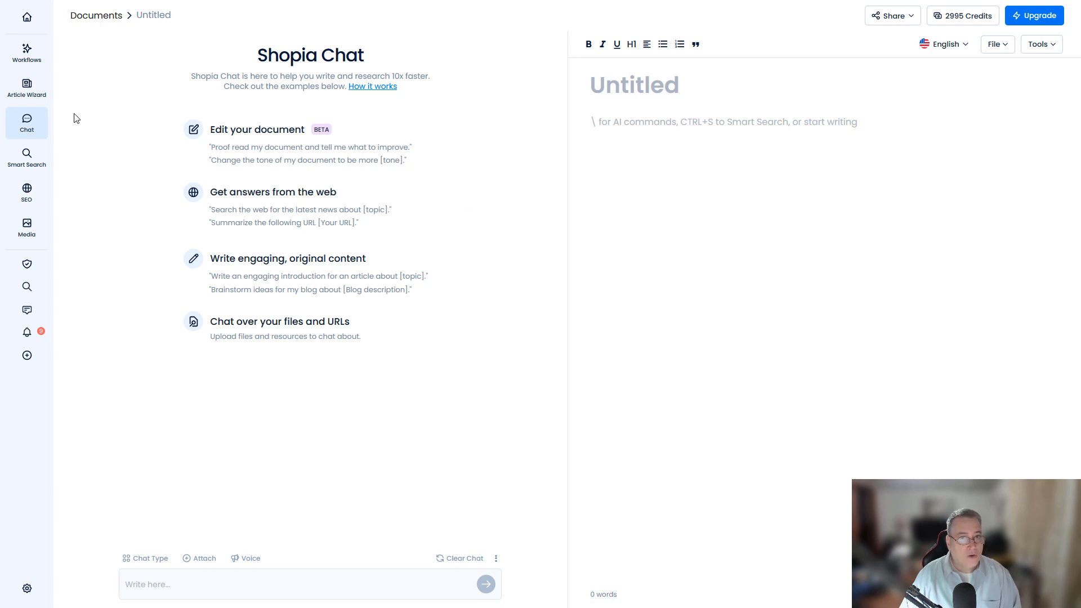
{"action": "left_click", "coordinate": [29, 88]}
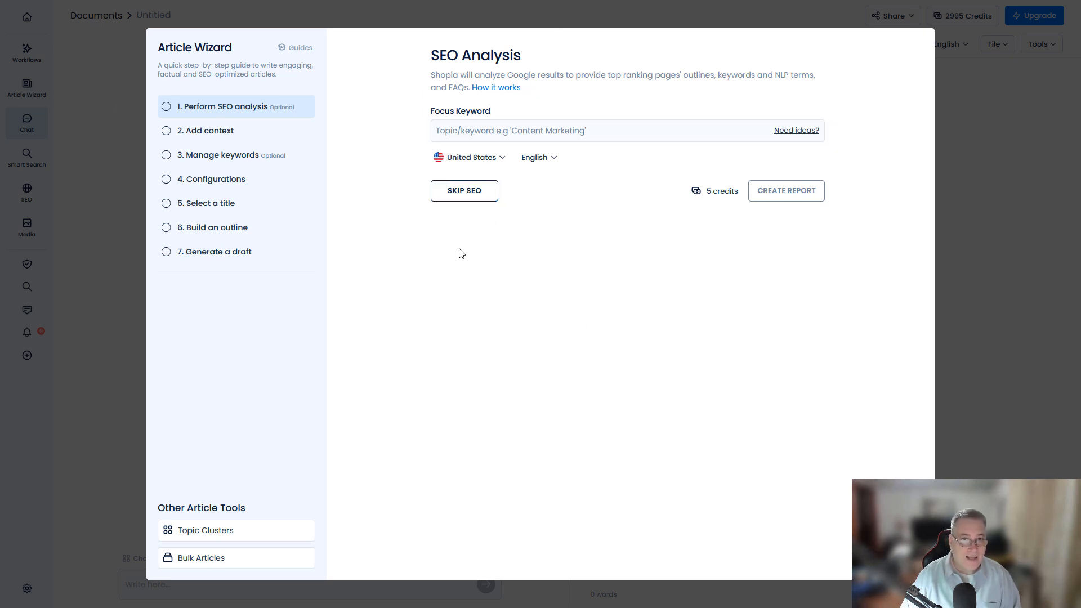
{"action": "left_click", "coordinate": [463, 193]}
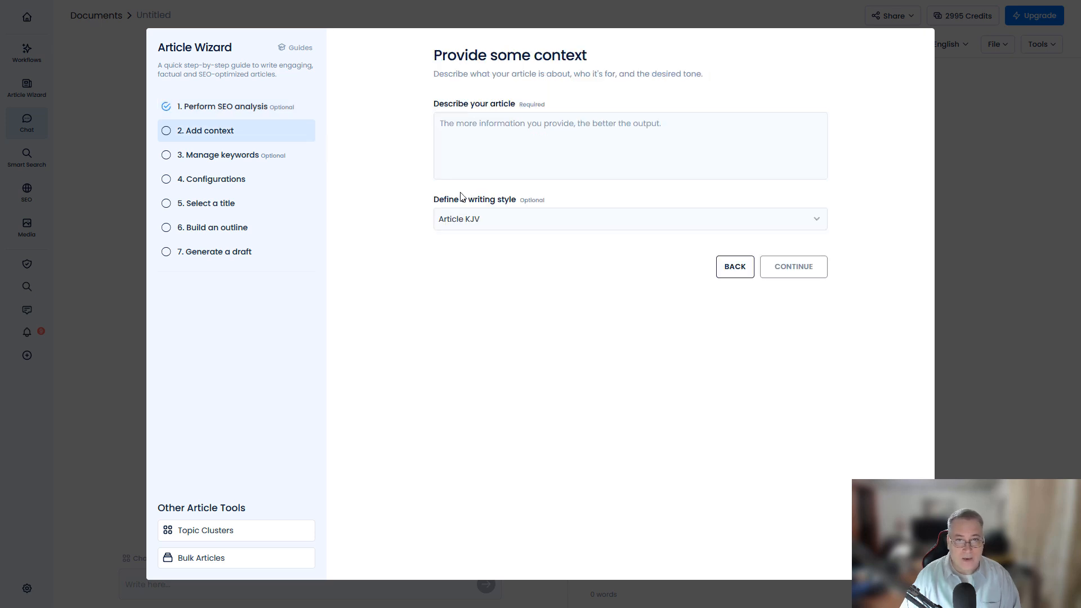
Step: Paste the copied outline item as the article description and remove the number and bullet markers from its four lines
{"action": "left_click", "coordinate": [467, 119]}
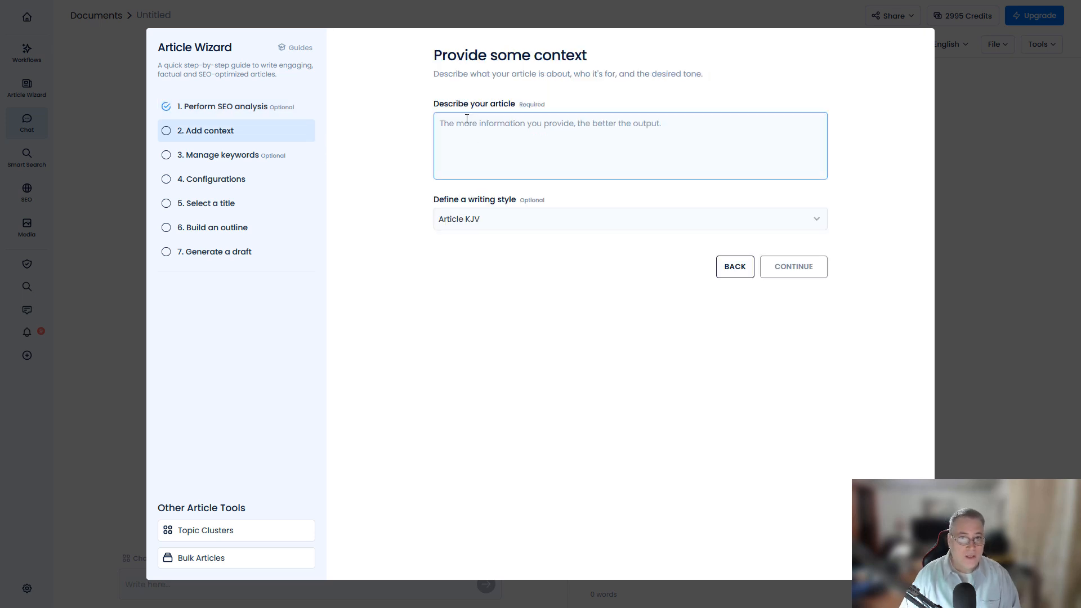
{"action": "type", "text": "2.\tBuilding the Right Mindset and Setting Goals o\tDeveloping confidence as a first-time investor. o\tHow to escape the \"employee mentality.\" o\tSMART goal setting for real estate."}
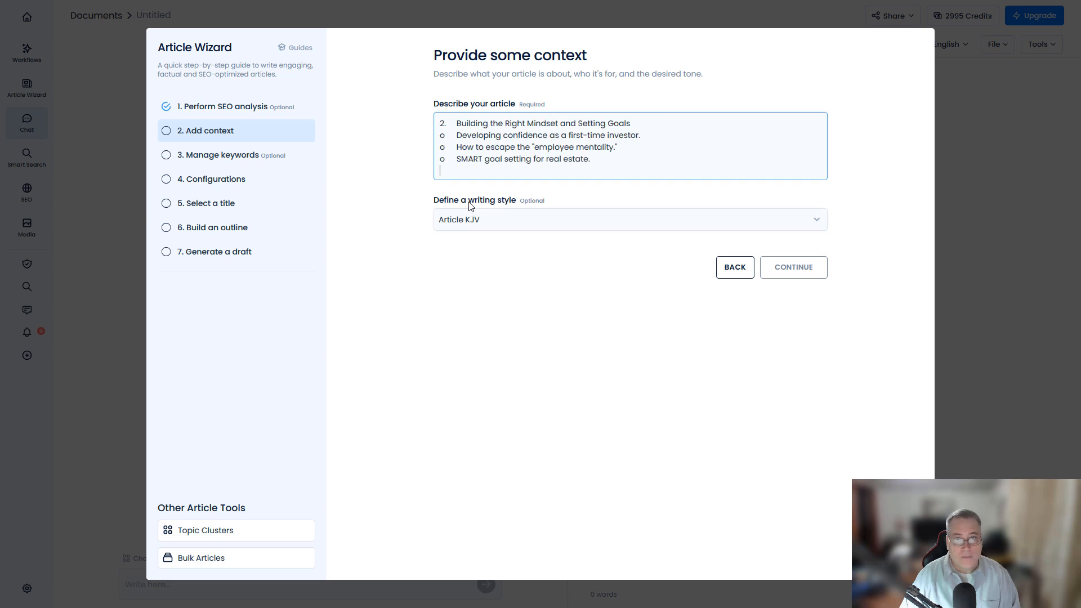
{"action": "left_click_drag", "start_coordinate": [457, 123], "coordinate": [440, 135]}
{"action": "key", "text": "BackSpace"}
{"action": "key", "text": "BackSpace"}
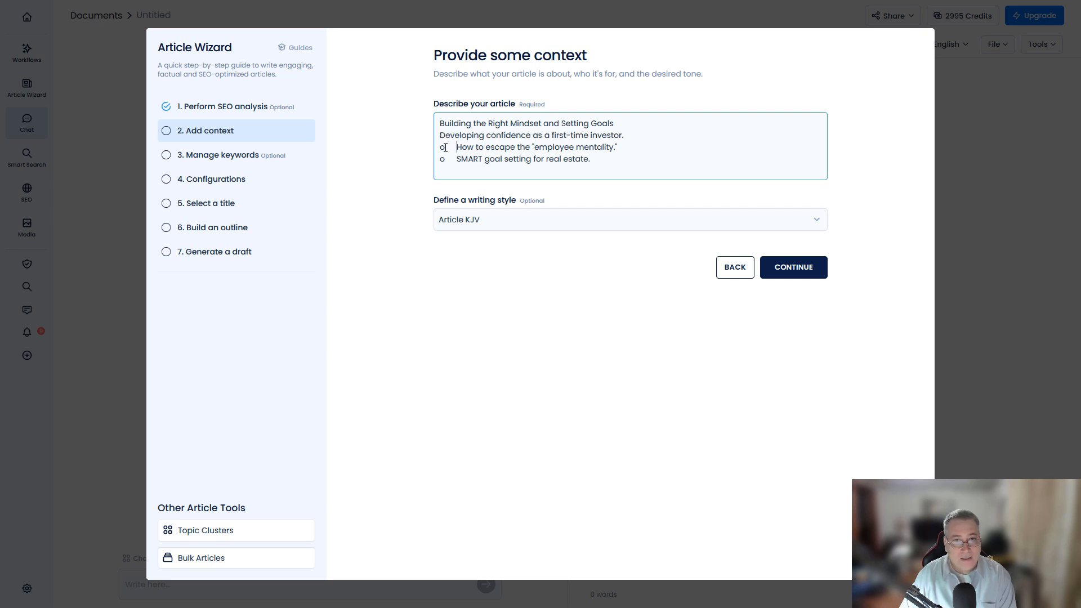
{"action": "double_click", "coordinate": [445, 148]}
{"action": "left_click", "coordinate": [456, 148]}
{"action": "mouse_move", "coordinate": [456, 149]}
{"action": "left_mouse_down"}
{"action": "mouse_move", "coordinate": [440, 148]}
{"action": "mouse_move", "coordinate": [442, 160]}
{"action": "left_mouse_up"}
{"action": "key", "text": "BackSpace"}
{"action": "key", "text": "BackSpace"}
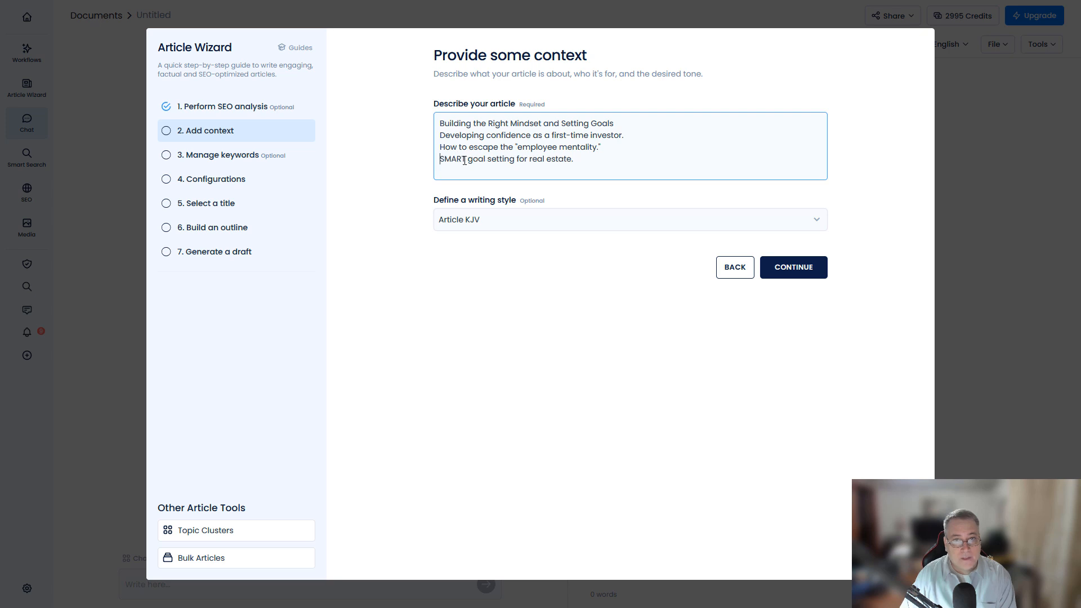
Step: End each line of the article description with a comma and join the lines into one continuous paragraph
{"action": "left_click", "coordinate": [626, 129]}
{"action": "left_click", "coordinate": [622, 136]}
{"action": "type", "text": ","}
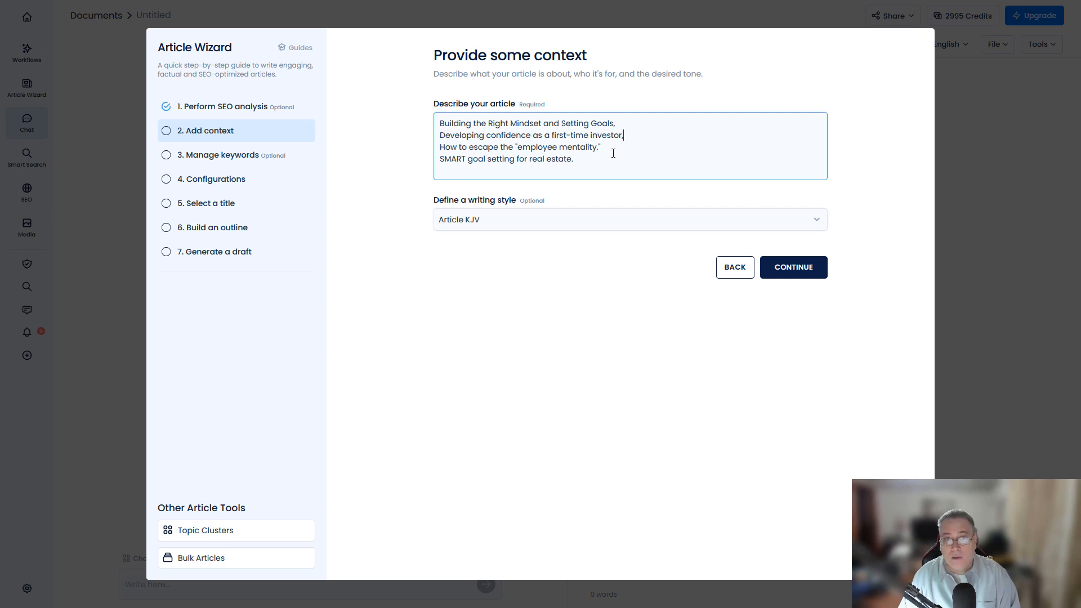
{"action": "left_click", "coordinate": [628, 122]}
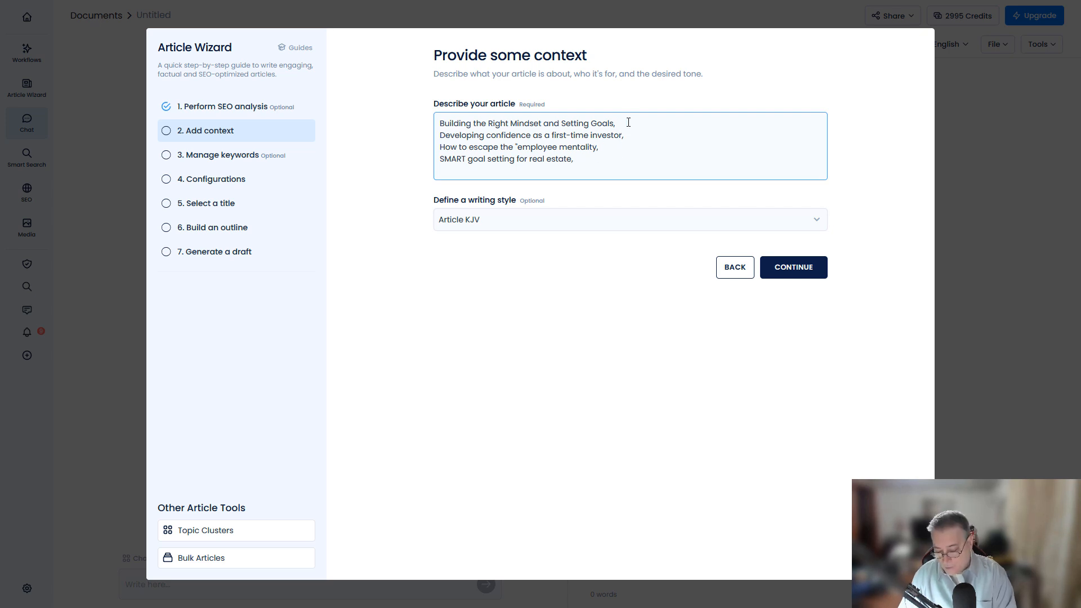
{"action": "key", "text": "Delete"}
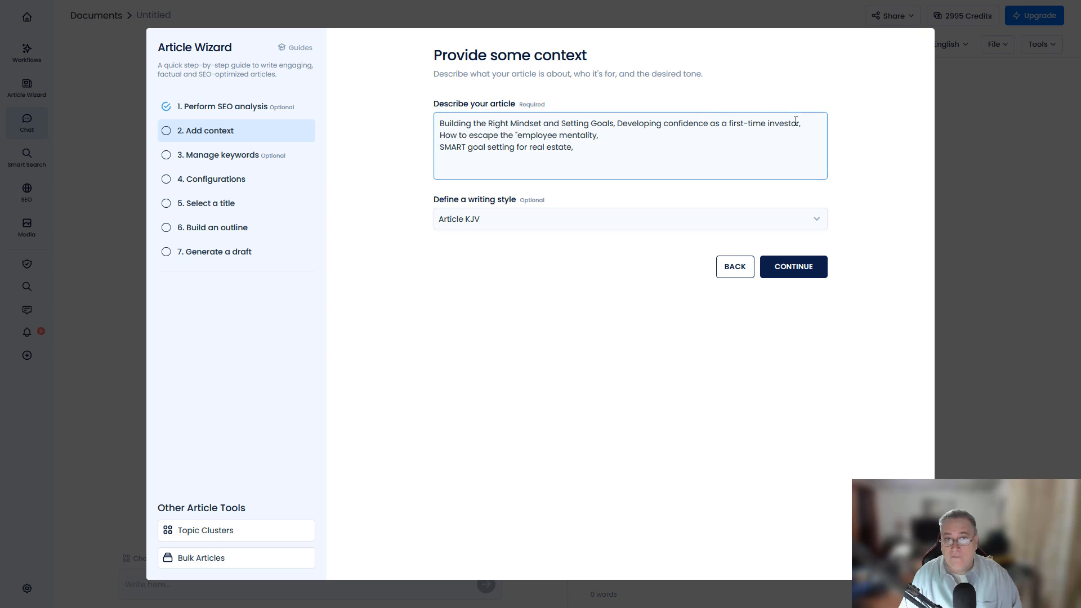
{"action": "left_click", "coordinate": [812, 127]}
{"action": "key", "text": "Delete"}
{"action": "left_click", "coordinate": [580, 135]}
{"action": "key", "text": "Delete"}
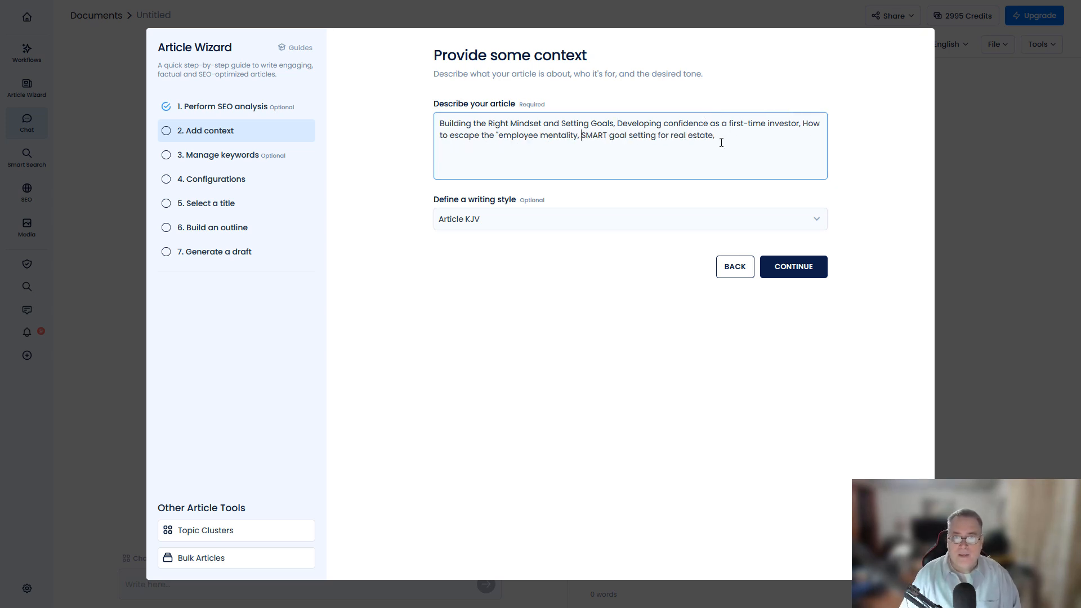
Step: Copy the article description and send it in the ChatGPT Real Estate Investing Blueprint chat, preceded by "Do this article:"
{"action": "left_click_drag", "start_coordinate": [716, 137], "coordinate": [439, 123]}
{"action": "key", "text": "ctrl+c"}
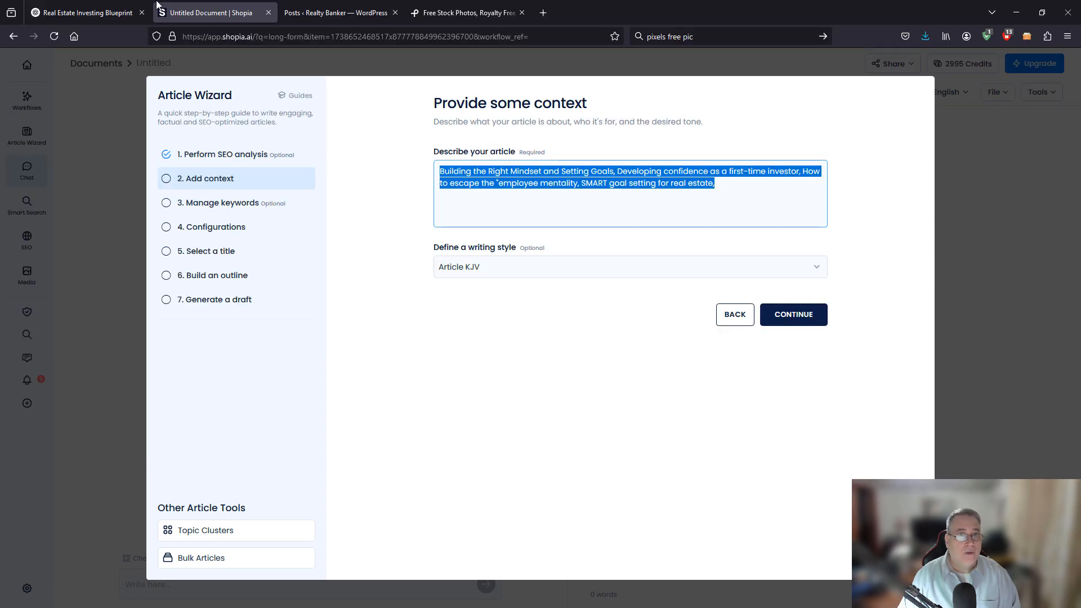
{"action": "left_click", "coordinate": [87, 14]}
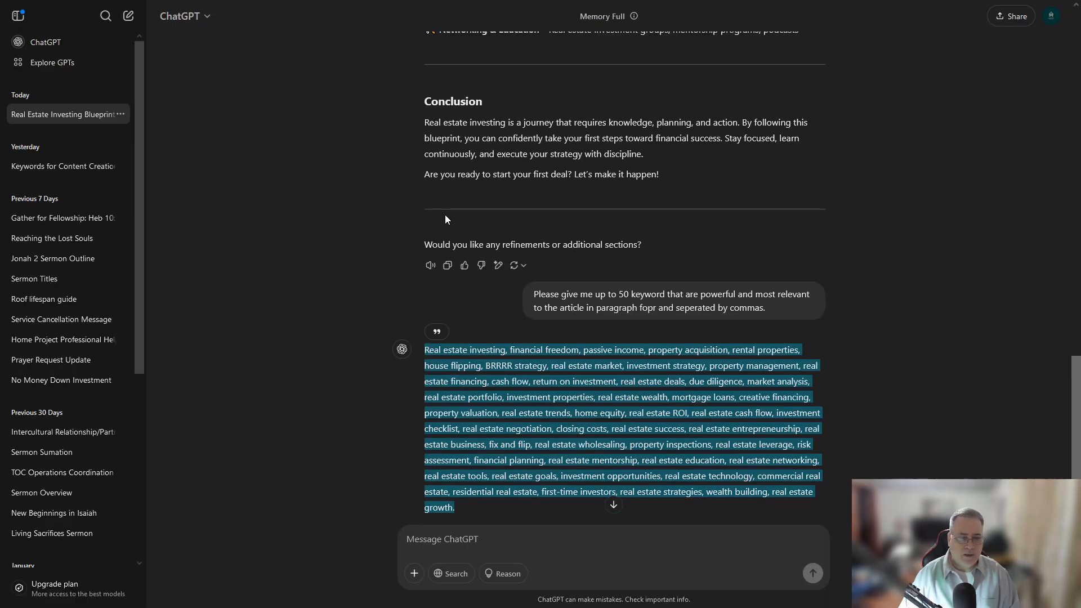
{"action": "left_click", "coordinate": [532, 562]}
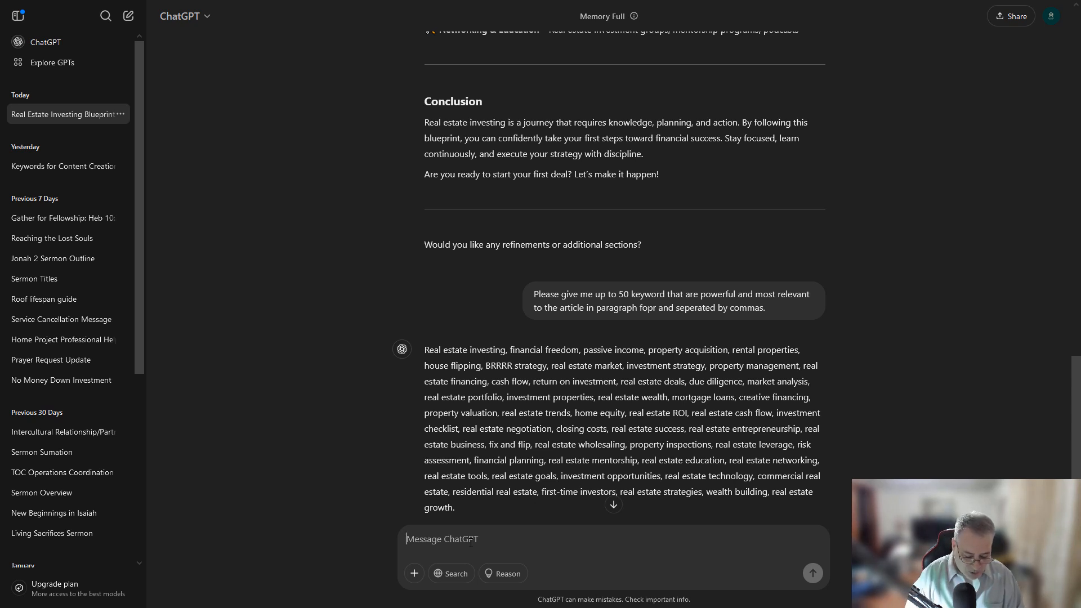
{"action": "type", "text": "Do this "}
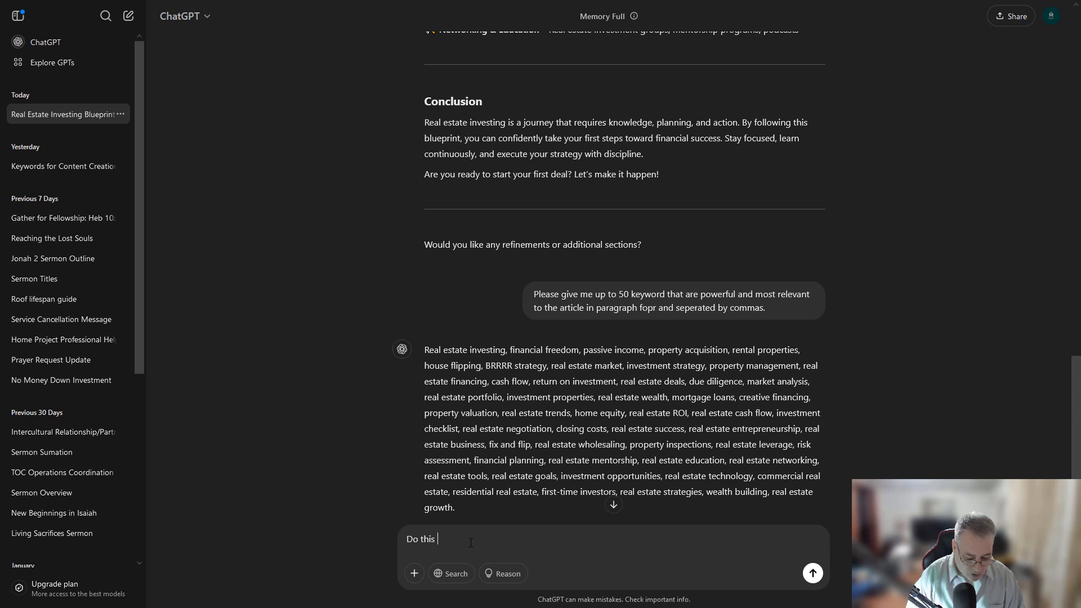
{"action": "type", "text": "article:"}
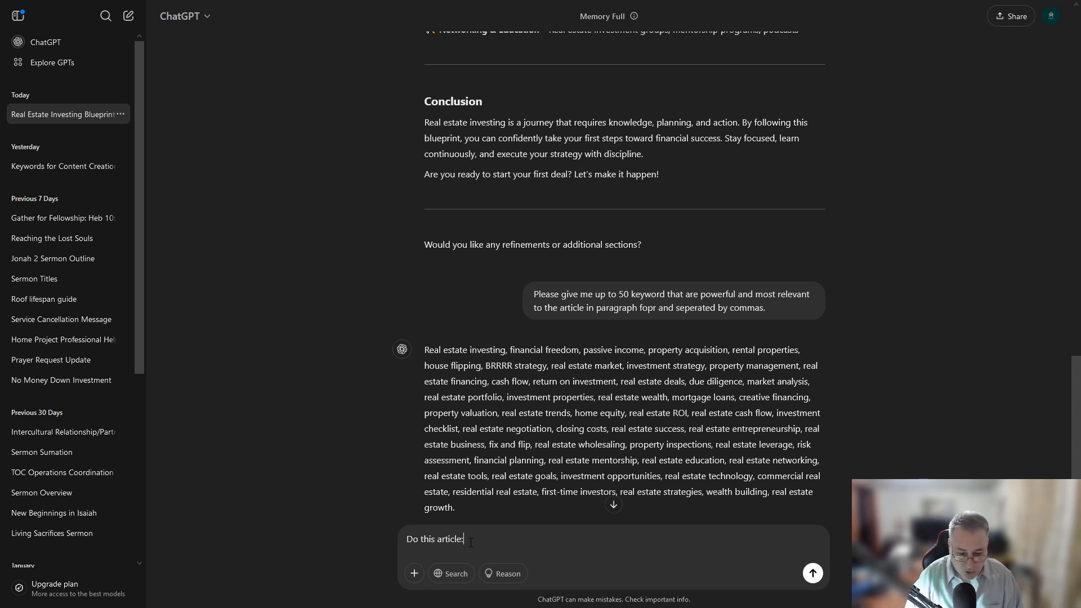
{"action": "key", "text": "ctrl+v"}
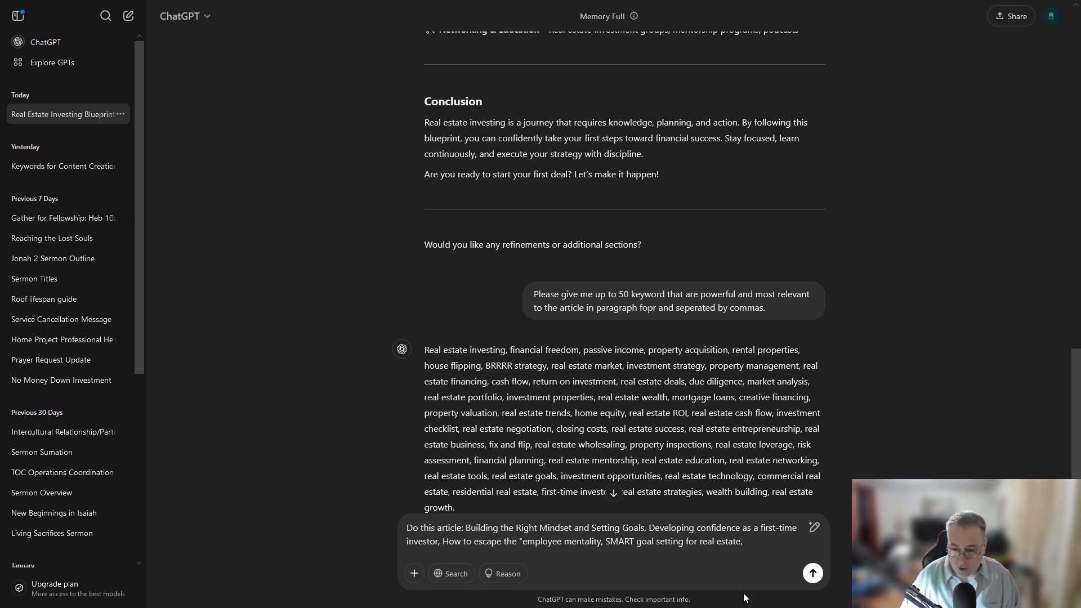
{"action": "left_click", "coordinate": [812, 573]}
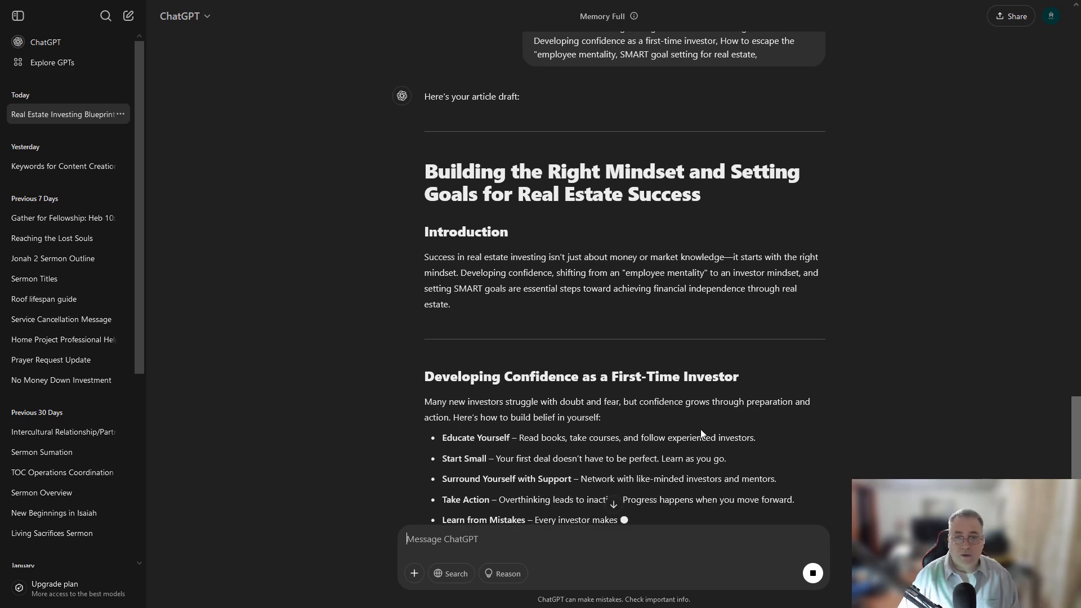
Step: Copy the earlier request for up to 50 keywords in the chat and paste it as a new message
{"action": "scroll", "coordinate": [701, 431], "scroll_direction": "up", "scroll_amount": 8}
{"action": "triple_click", "coordinate": [767, 250]}
{"action": "key", "text": "ctrl+c"}
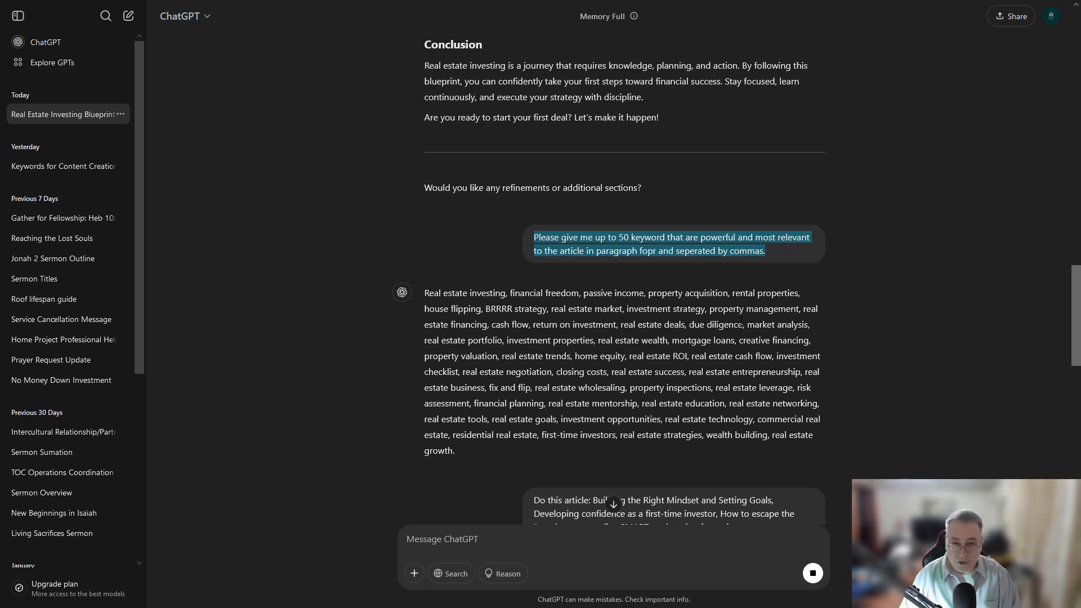
{"action": "scroll", "coordinate": [731, 383], "scroll_direction": "down", "scroll_amount": 8}
{"action": "scroll", "coordinate": [730, 384], "scroll_direction": "down", "scroll_amount": 4}
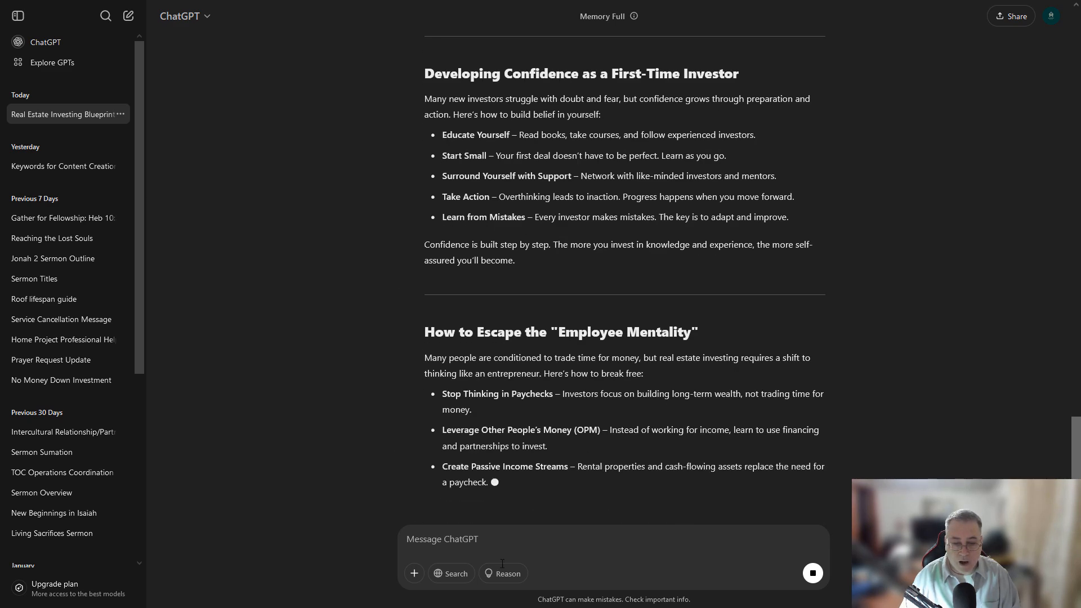
{"action": "key", "text": "ctrl+v"}
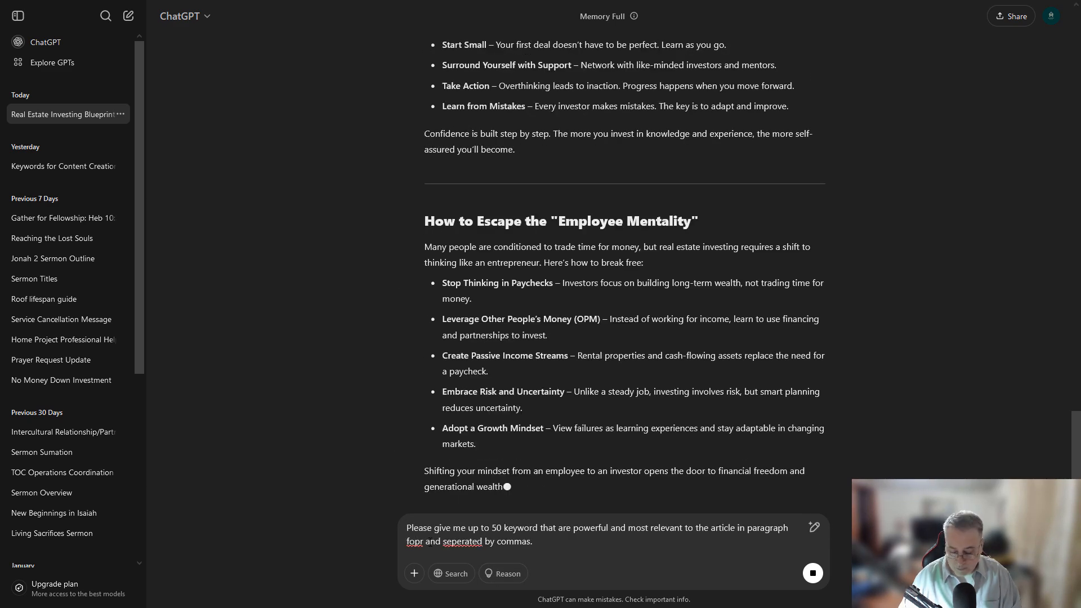
Step: Correct the pasted request to read "paragraph form and separated by commas" and send it
{"action": "key", "text": "BackSpace"}
{"action": "key", "text": "BackSpace"}
{"action": "type", "text": "rmk"}
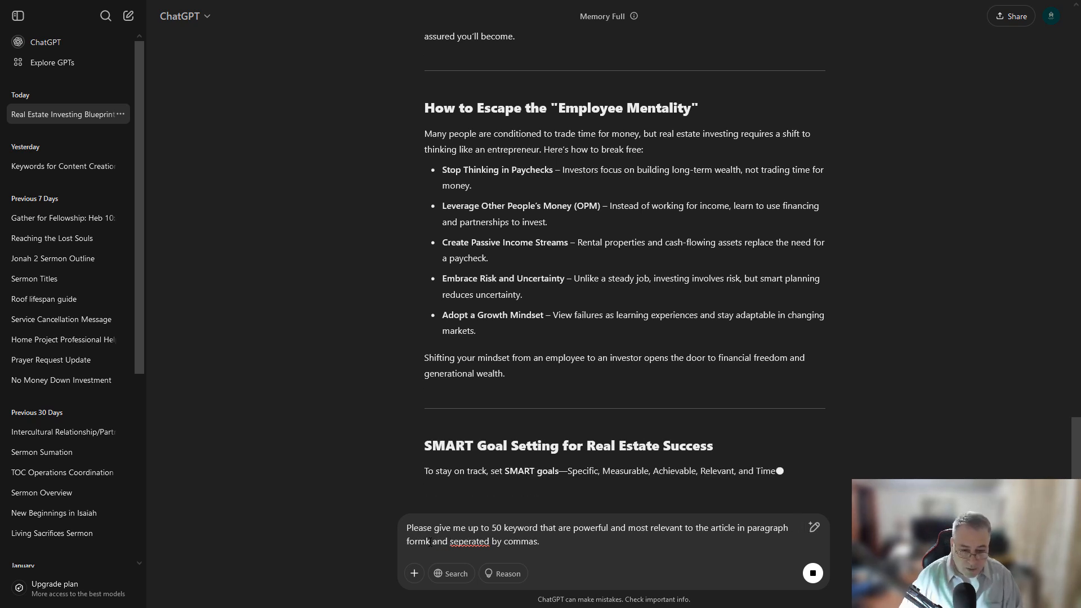
{"action": "right_click", "coordinate": [459, 541]}
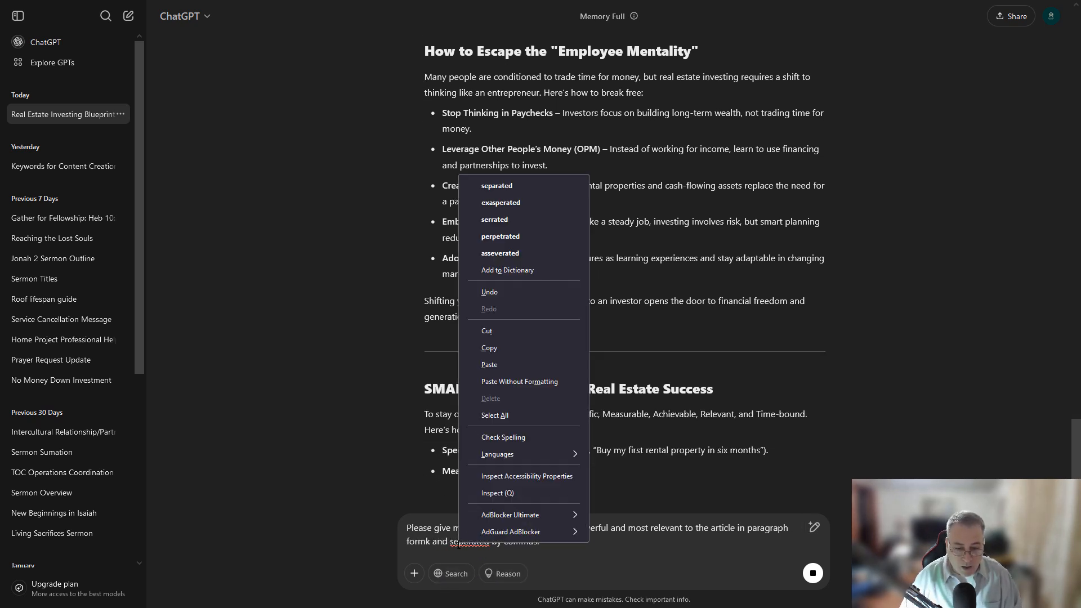
{"action": "left_click", "coordinate": [487, 192]}
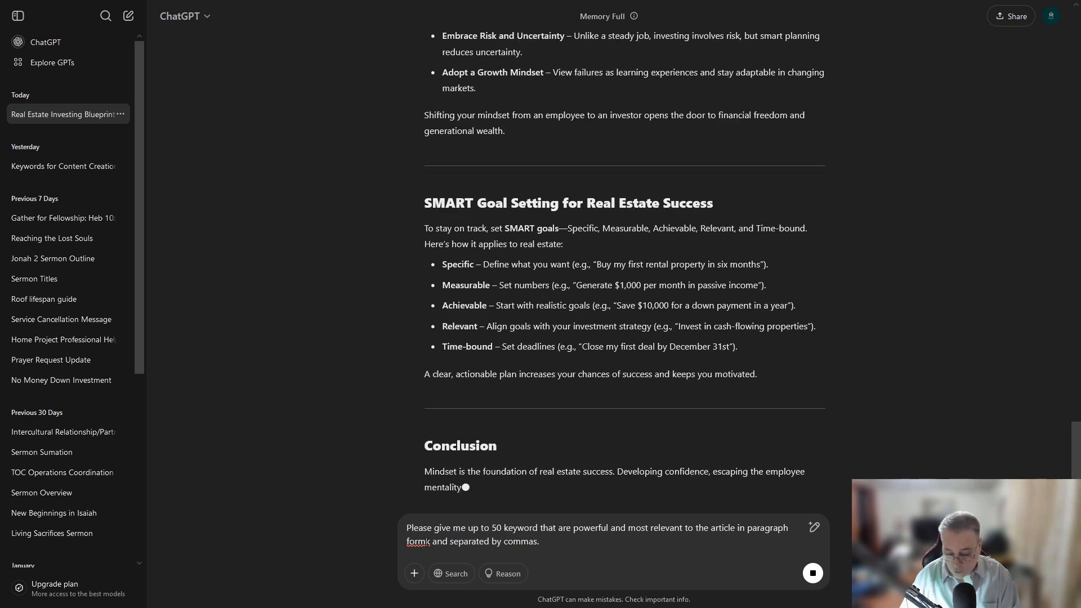
{"action": "left_click", "coordinate": [430, 542]}
{"action": "key", "text": "BackSpace"}
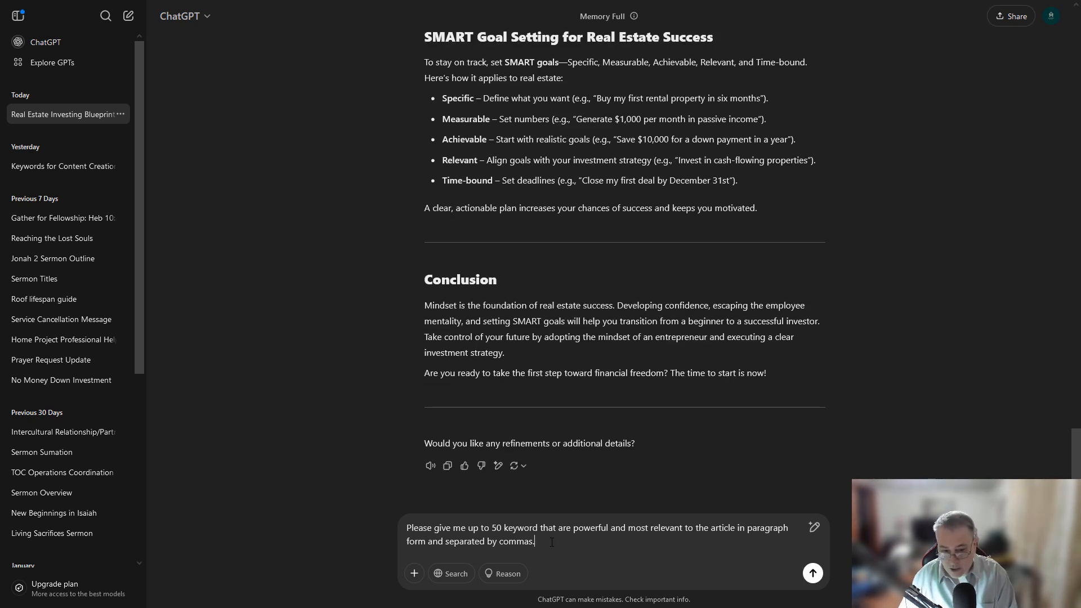
{"action": "key", "text": "Return"}
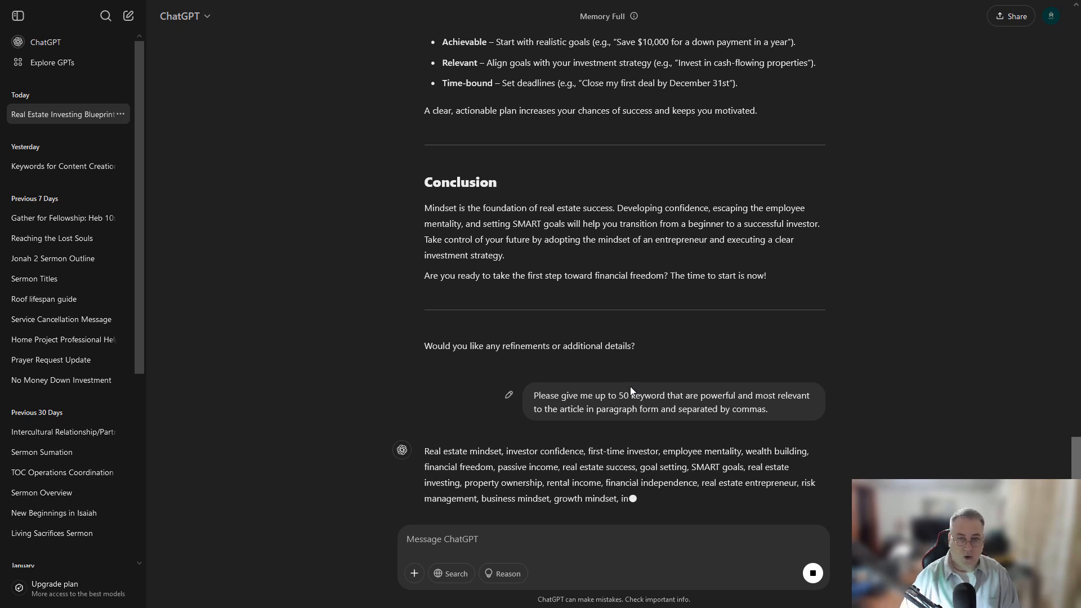
Step: Copy the new keyword list from ChatGPT and append it to the end of the article description in Shopia's Article Wizard
{"action": "left_click_drag", "start_coordinate": [426, 297], "coordinate": [438, 453]}
{"action": "key", "text": "ctrl+c"}
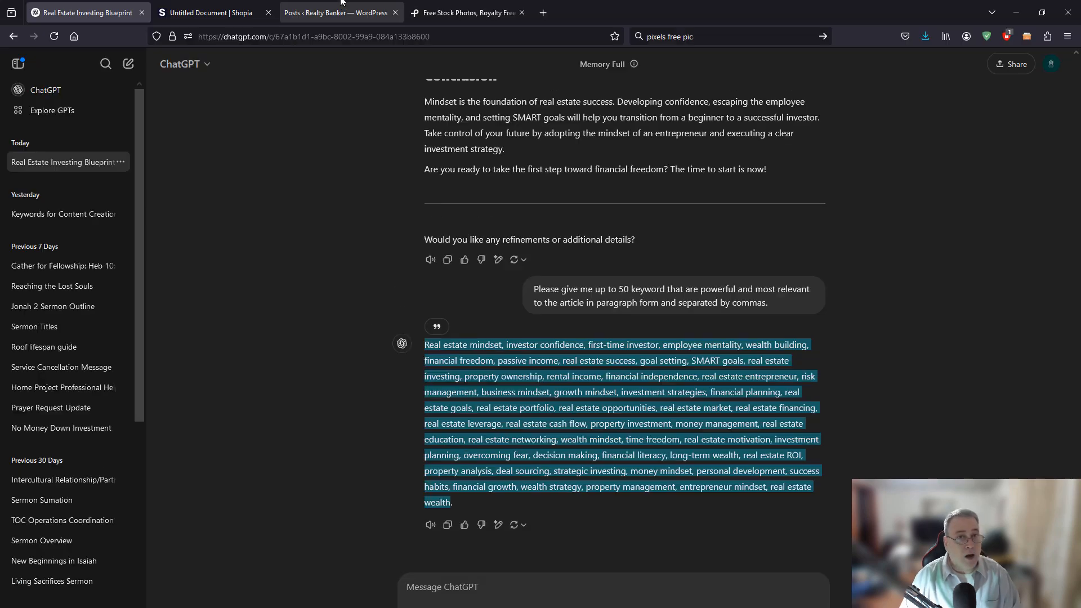
{"action": "left_click", "coordinate": [232, 19]}
{"action": "left_click", "coordinate": [710, 129]}
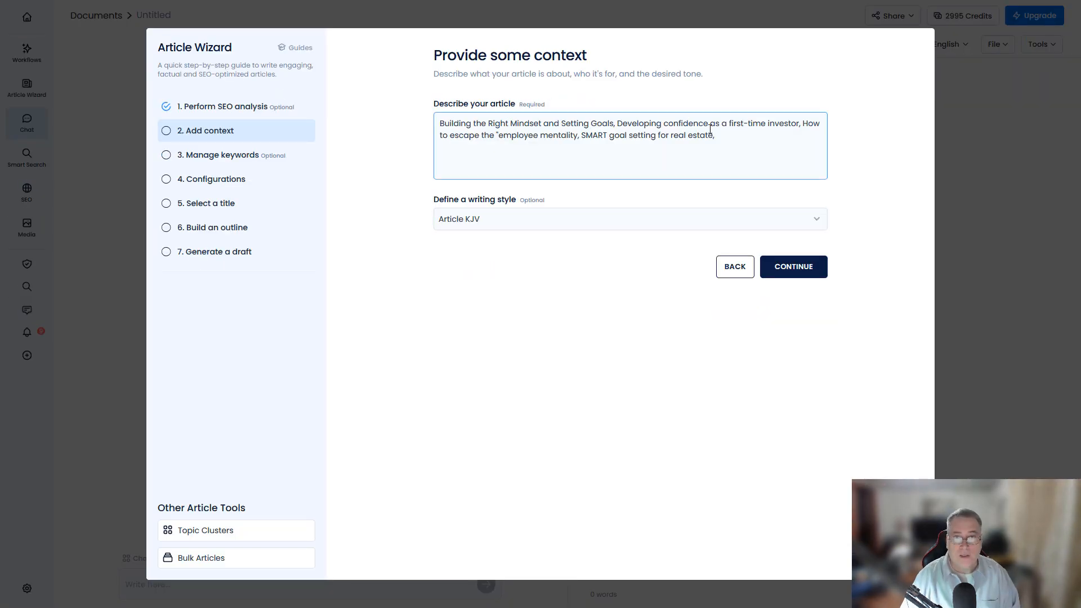
{"action": "left_click", "coordinate": [739, 144]}
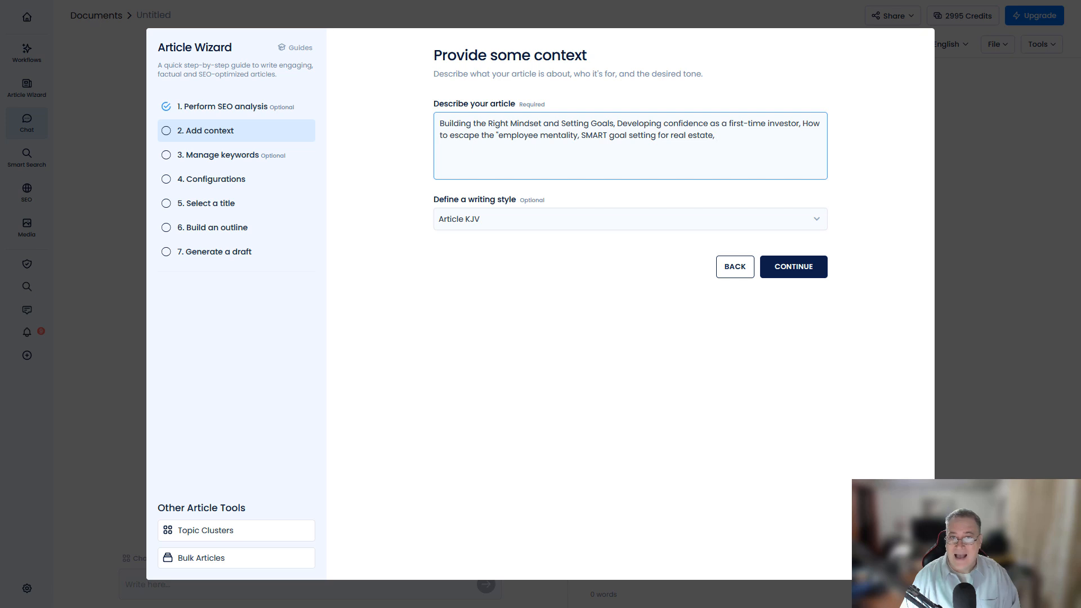
{"action": "key", "text": "ctrl+v"}
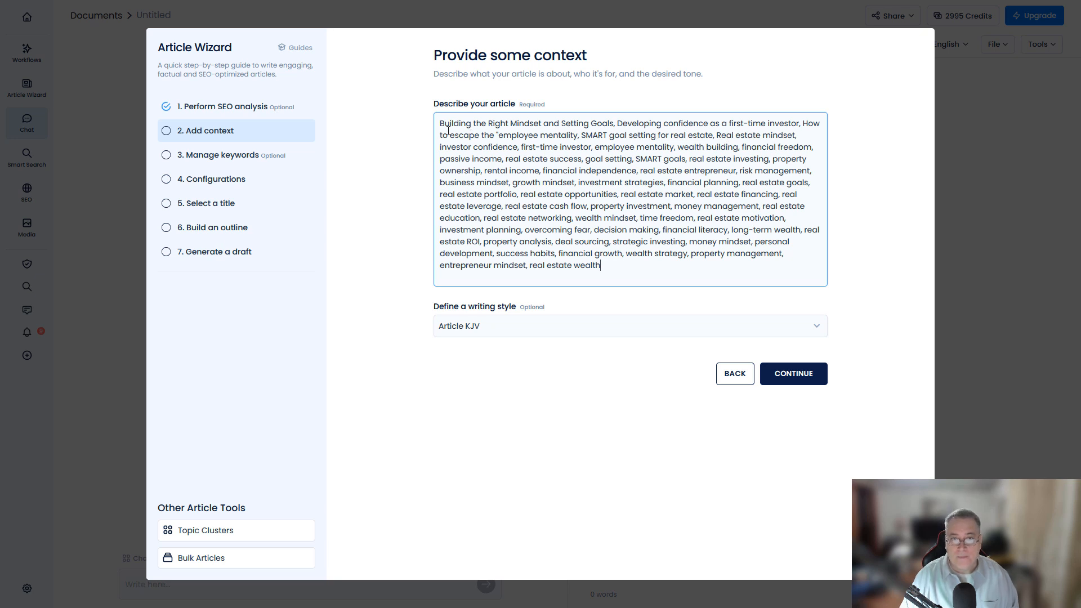
Step: Copy the entire article description and continue to the keywords stage, keeping the Article KJV writing style
{"action": "left_click_drag", "start_coordinate": [440, 125], "coordinate": [629, 267]}
{"action": "key", "text": "ctrl+c"}
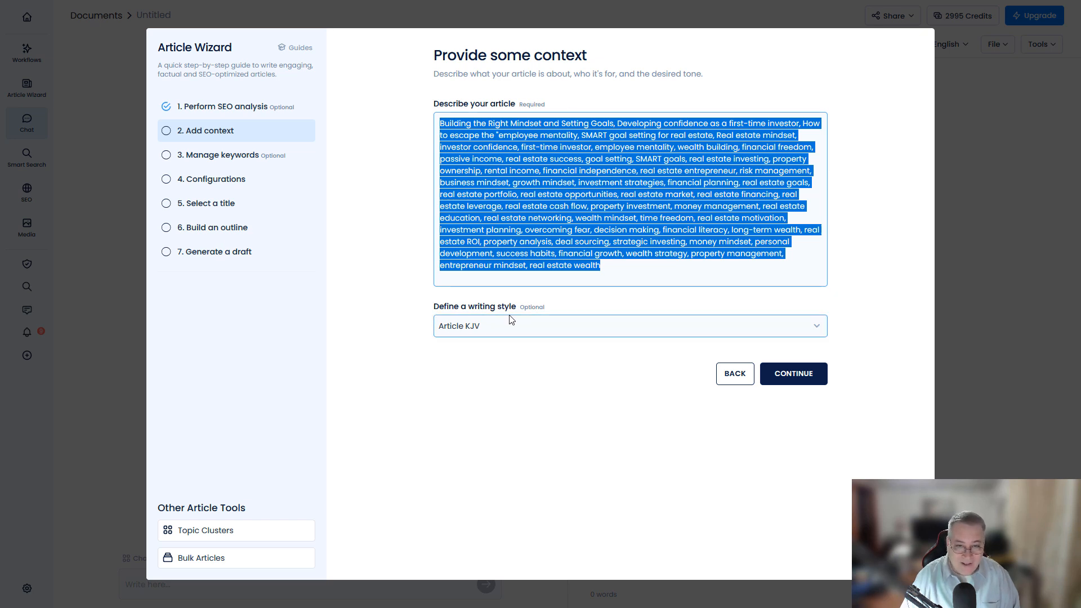
{"action": "left_click", "coordinate": [706, 325]}
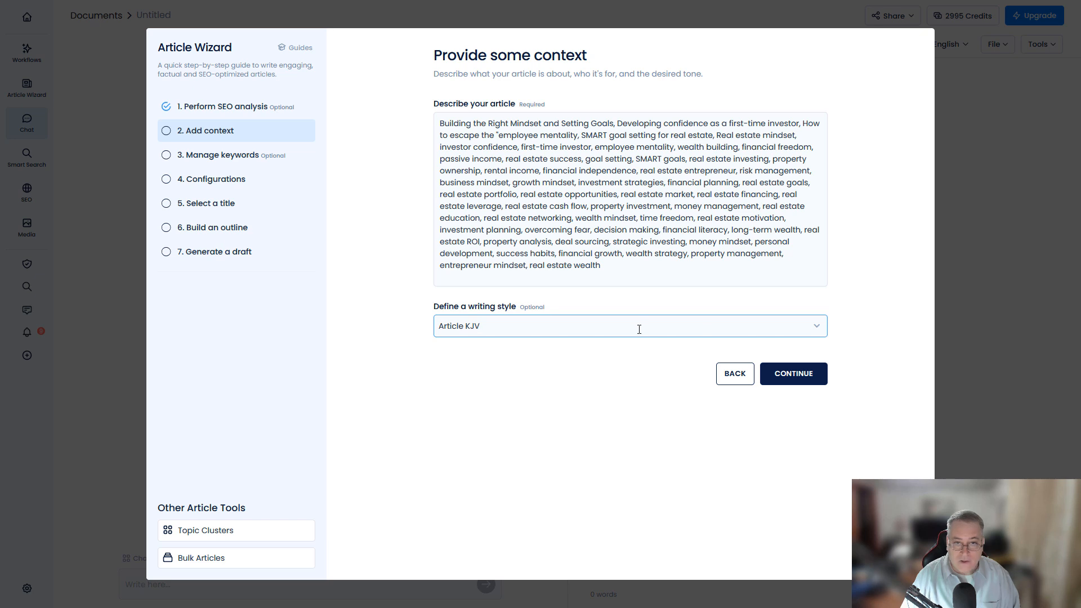
{"action": "left_click", "coordinate": [800, 383]}
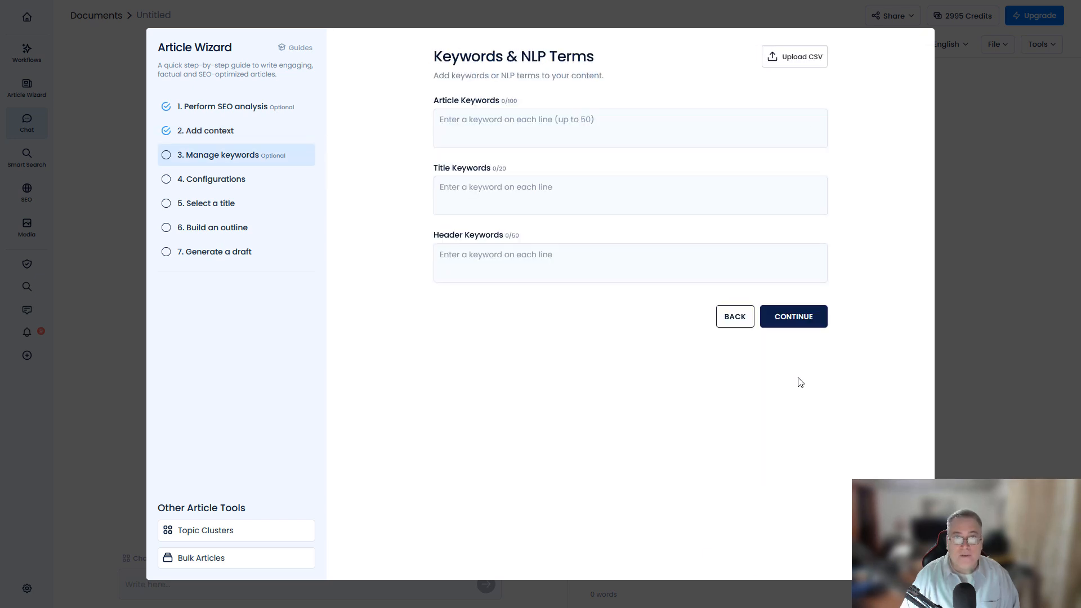
Step: Paste the copied description as article, title and header keywords, cutting the title keywords off after "financial independence,"
{"action": "left_click", "coordinate": [523, 127]}
{"action": "key", "text": "ctrl+v"}
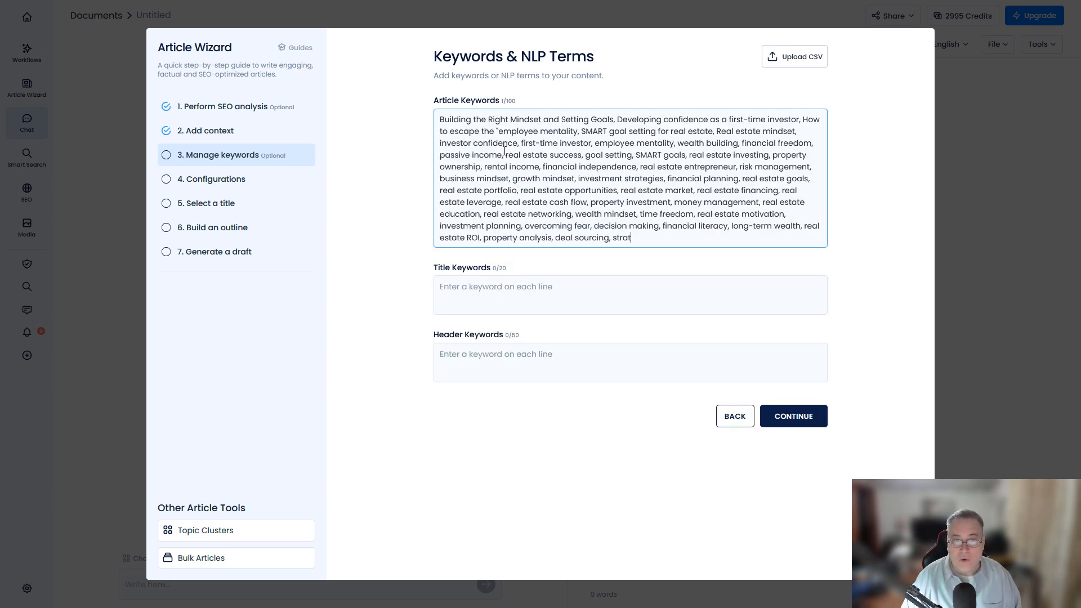
{"action": "left_click", "coordinate": [540, 283]}
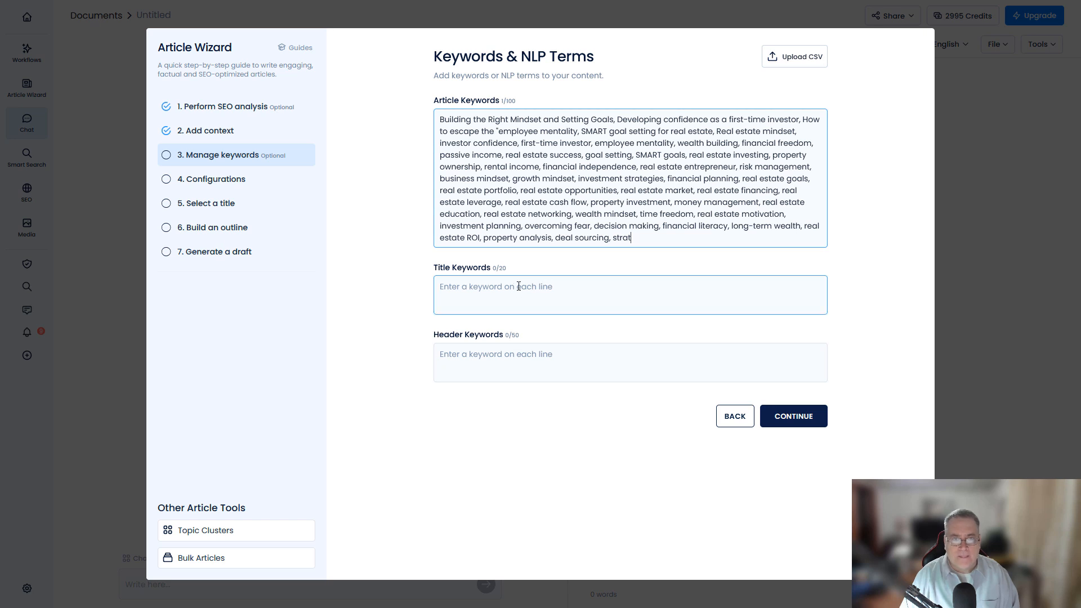
{"action": "key", "text": "ctrl+v"}
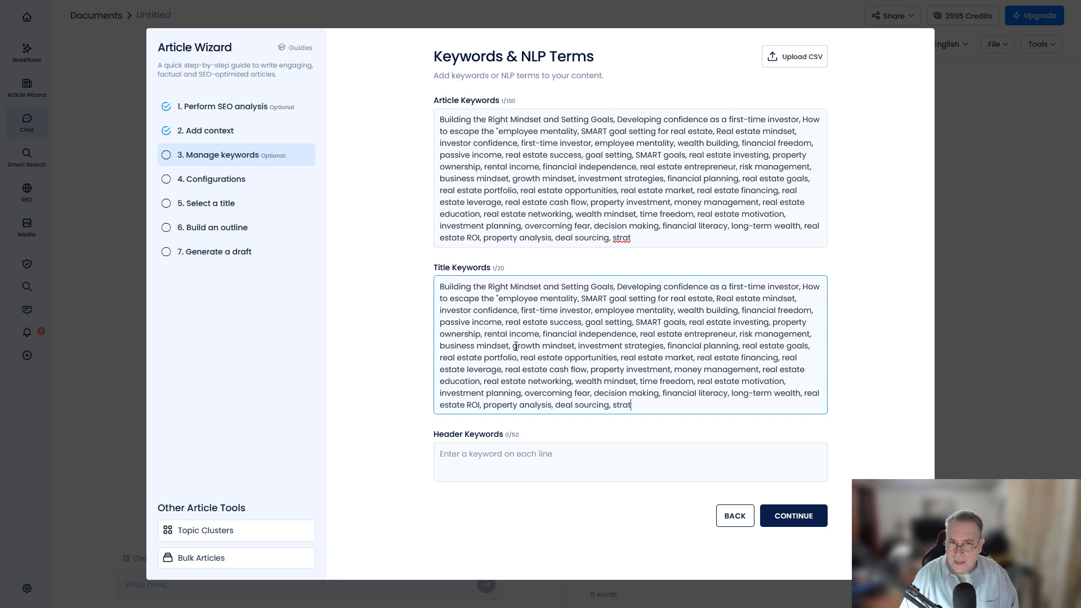
{"action": "left_click_drag", "start_coordinate": [640, 333], "coordinate": [688, 410]}
{"action": "key", "text": "BackSpace"}
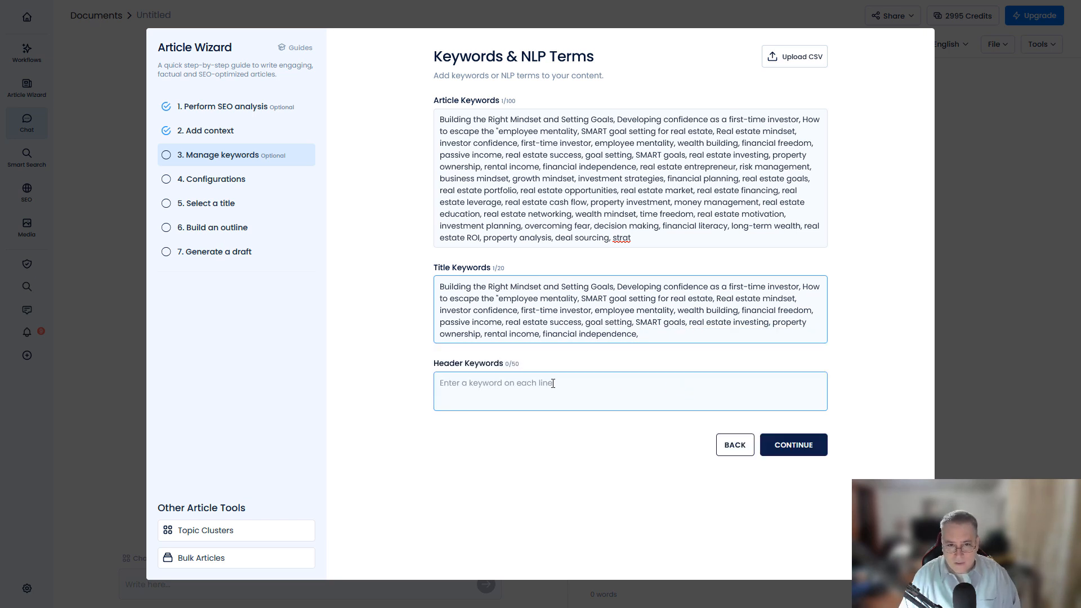
{"action": "left_click", "coordinate": [552, 382]}
{"action": "key", "text": "ctrl+v"}
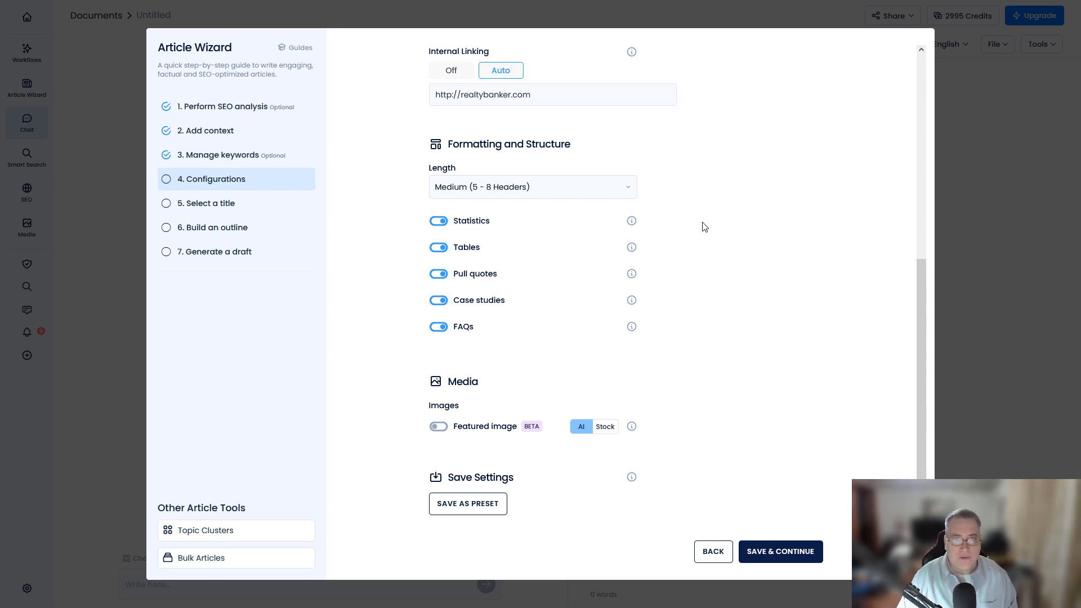
Step: Set the article length to Long (9 - 12 Headers) and save the configurations
{"action": "left_click", "coordinate": [593, 194]}
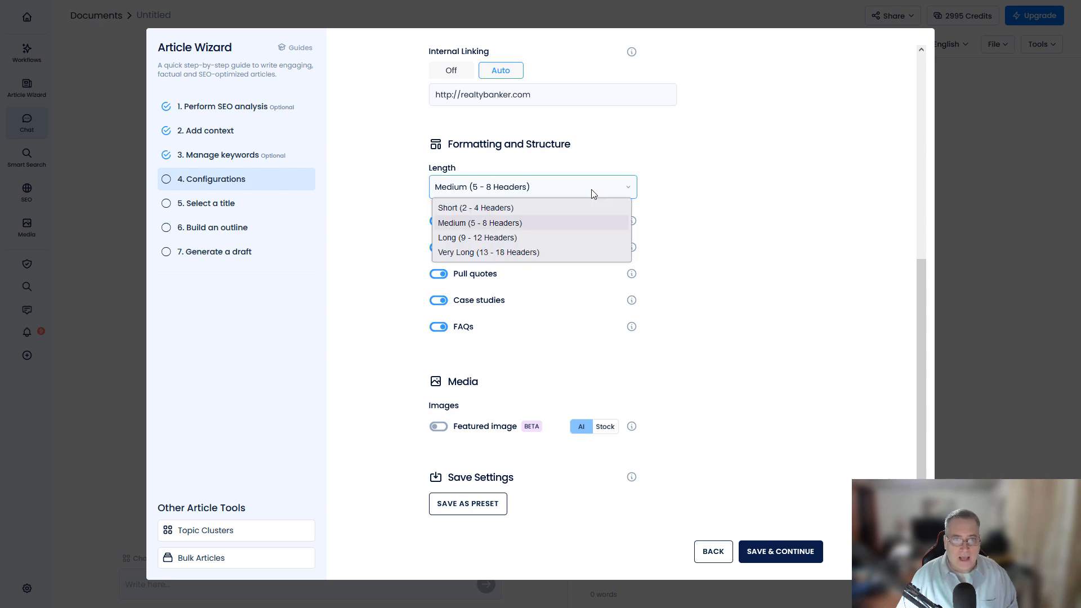
{"action": "left_click", "coordinate": [503, 239]}
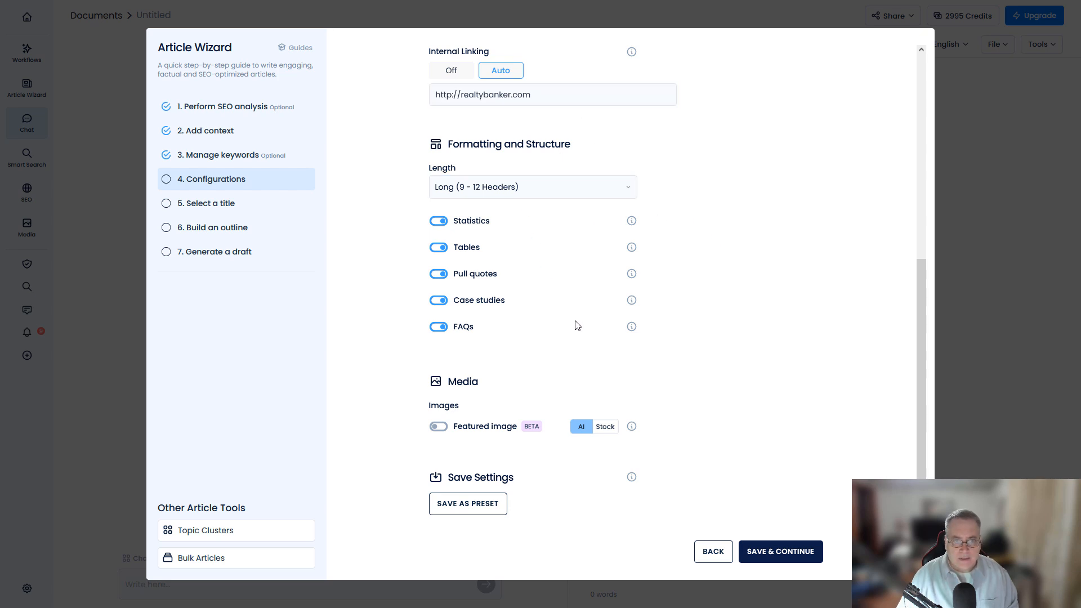
{"action": "left_click", "coordinate": [784, 554]}
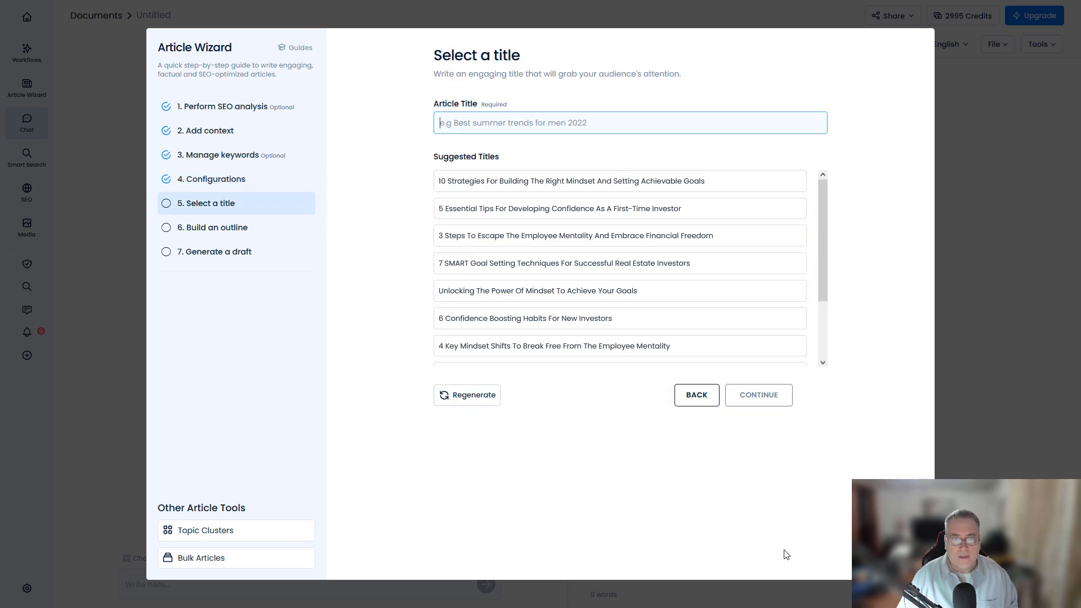
Step: Choose the suggested title "Unlocking The Power Of Mindset To Achieve Your Goals" and continue to the outline
{"action": "left_click", "coordinate": [697, 396]}
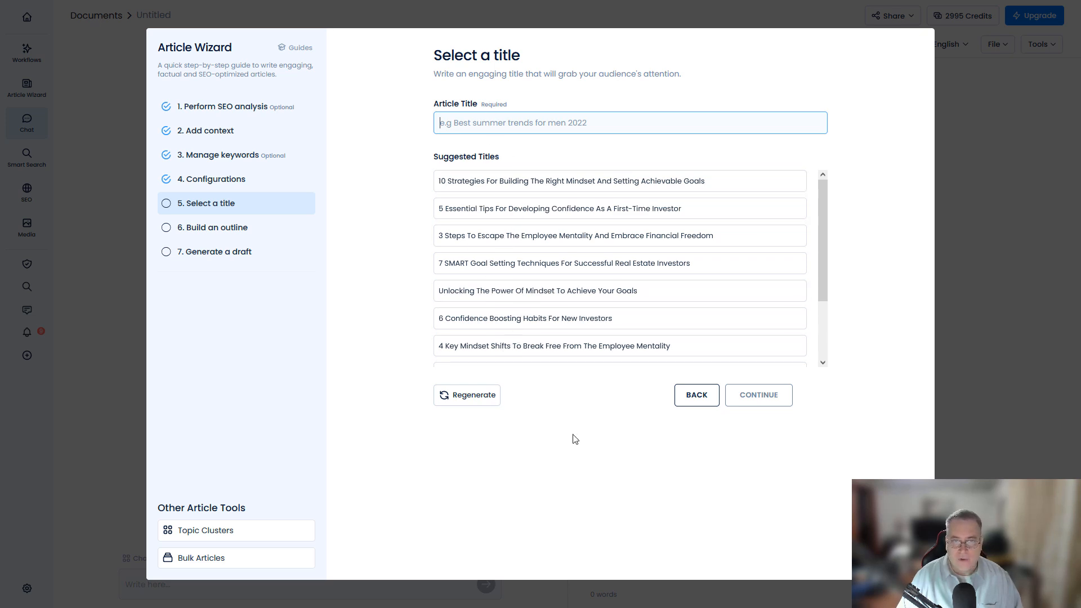
{"action": "left_click", "coordinate": [535, 297]}
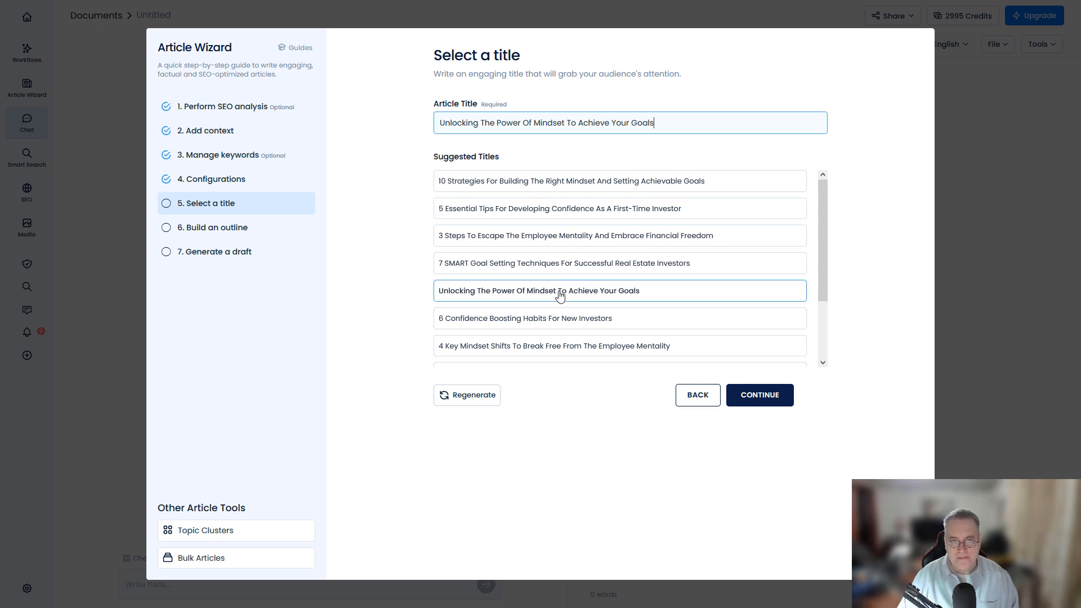
{"action": "left_click", "coordinate": [754, 398]}
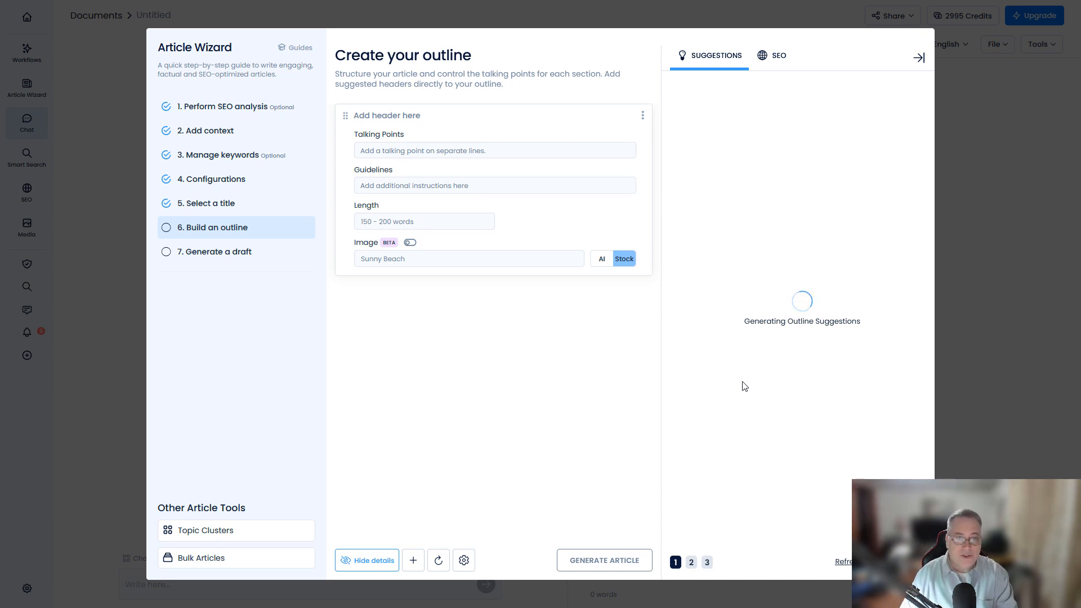
Step: Switch to the Realty Banker WordPress site and start a new post
{"action": "mouse_move", "coordinate": [54, 1]}
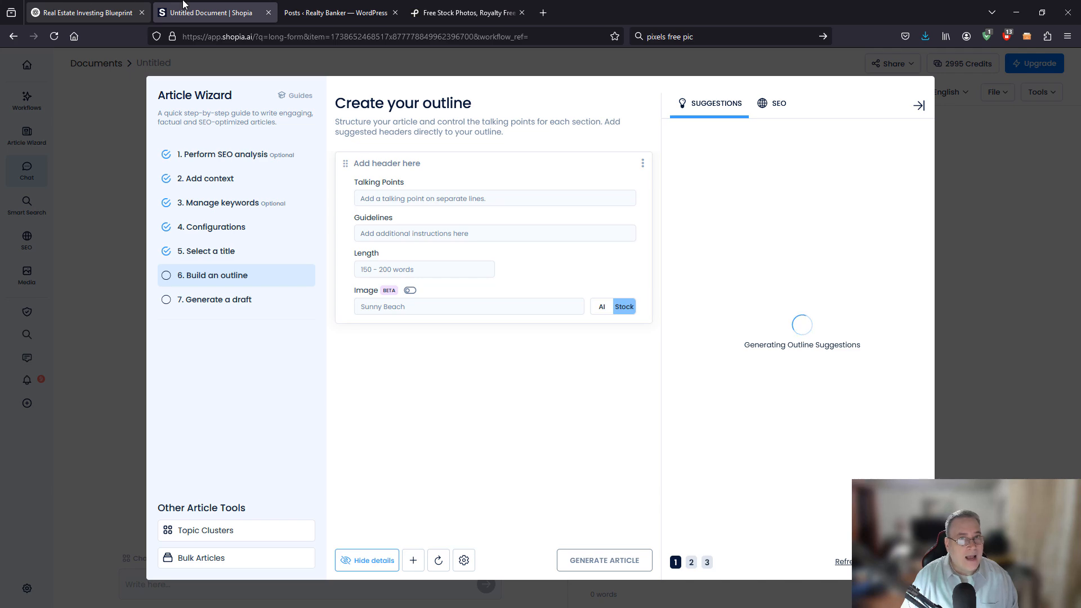
{"action": "left_click", "coordinate": [338, 13]}
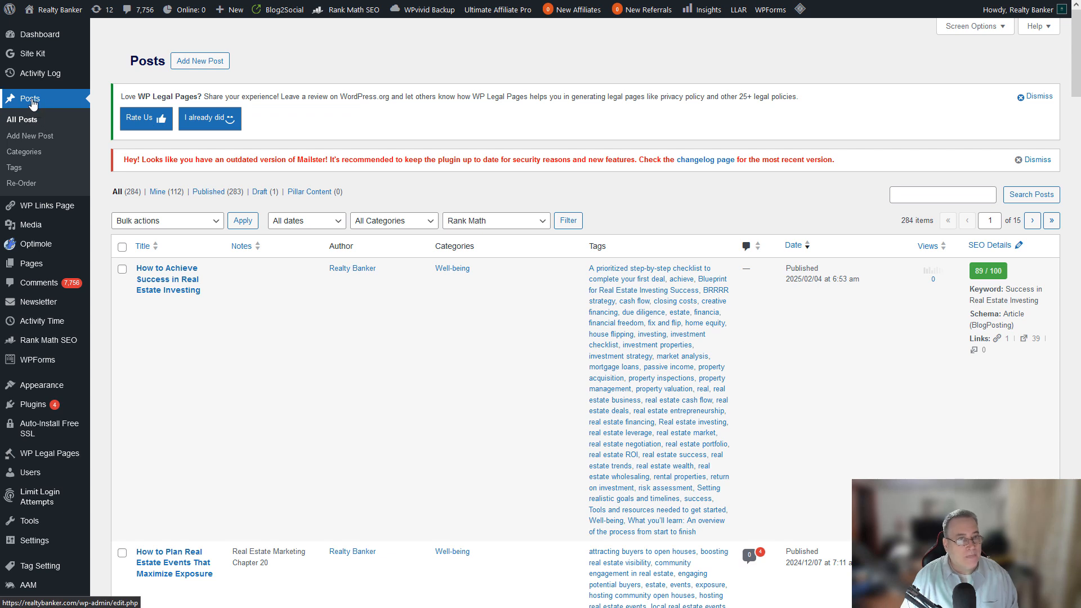
{"action": "left_click", "coordinate": [31, 141]}
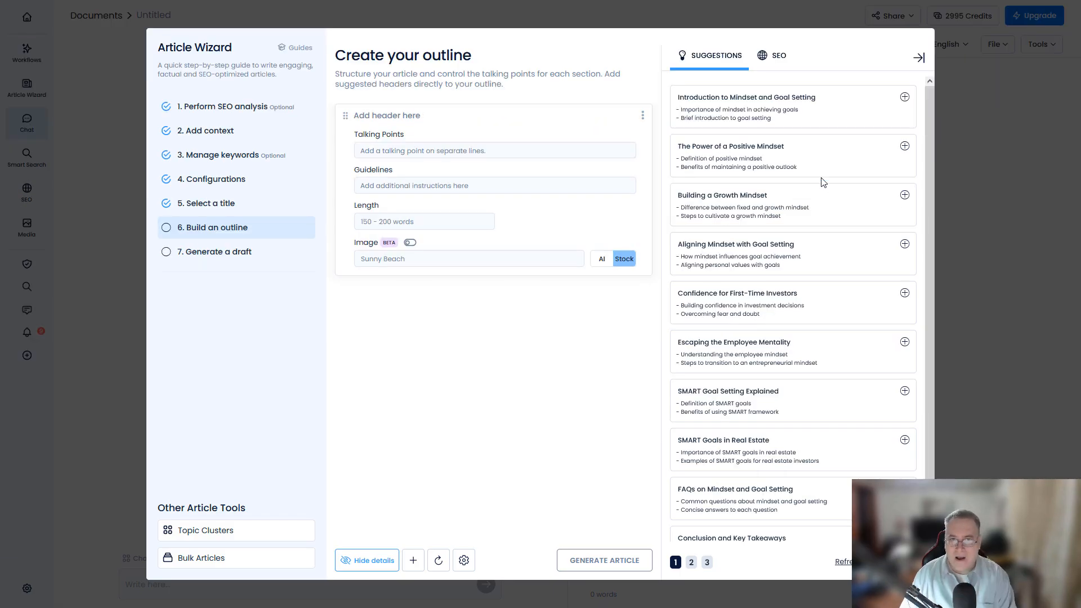
Step: Add all ten suggested headers to the outline in order, from "Introduction to Mindset and Goal Setting" to "Conclusion and Key Takeaways"
{"action": "scroll", "coordinate": [826, 184], "scroll_direction": "down", "scroll_amount": 1}
{"action": "scroll", "coordinate": [826, 184], "scroll_direction": "up", "scroll_amount": 1}
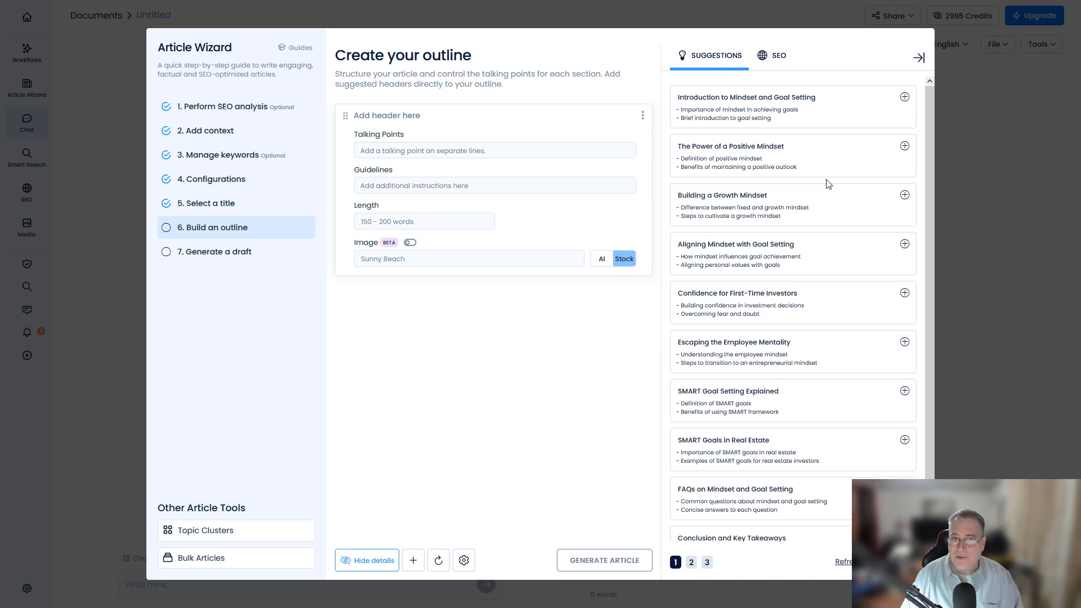
{"action": "left_click", "coordinate": [905, 98]}
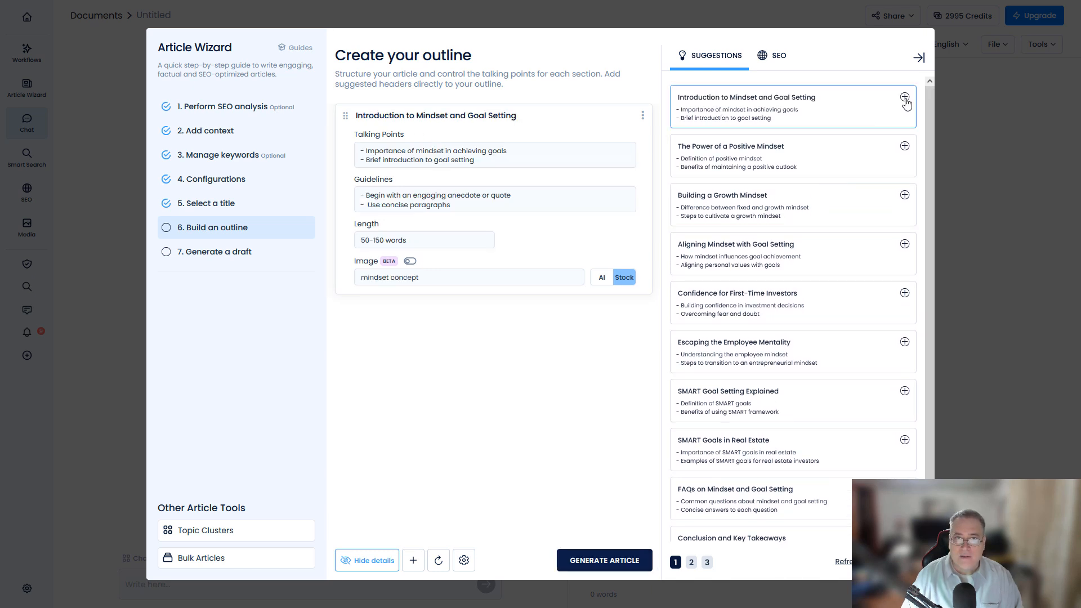
{"action": "left_click", "coordinate": [905, 147]}
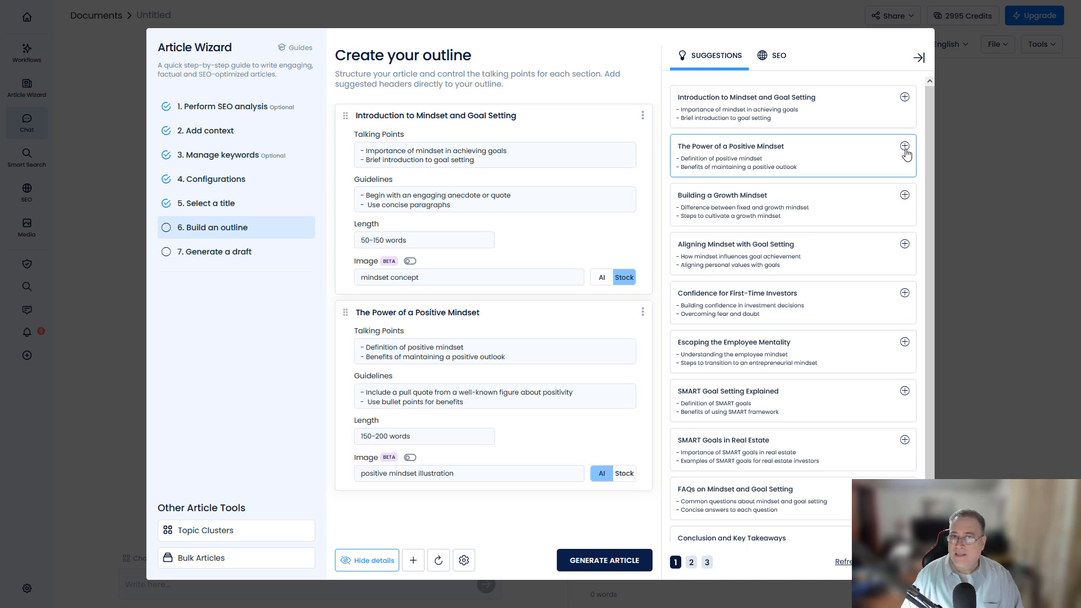
{"action": "left_click", "coordinate": [905, 196]}
{"action": "left_click", "coordinate": [905, 245]}
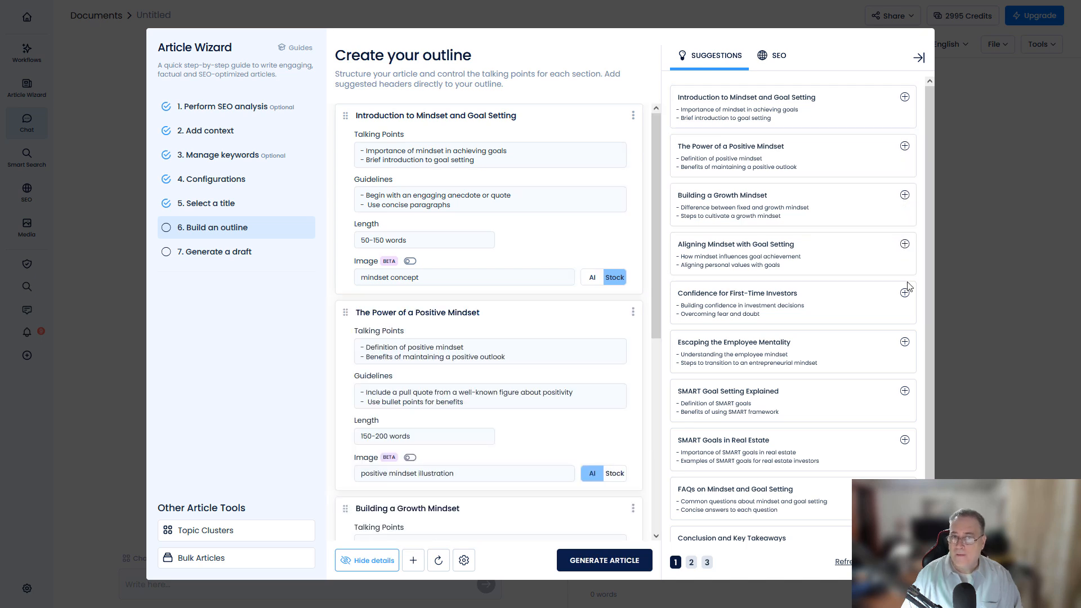
{"action": "left_click", "coordinate": [905, 296]}
{"action": "left_click", "coordinate": [905, 340]}
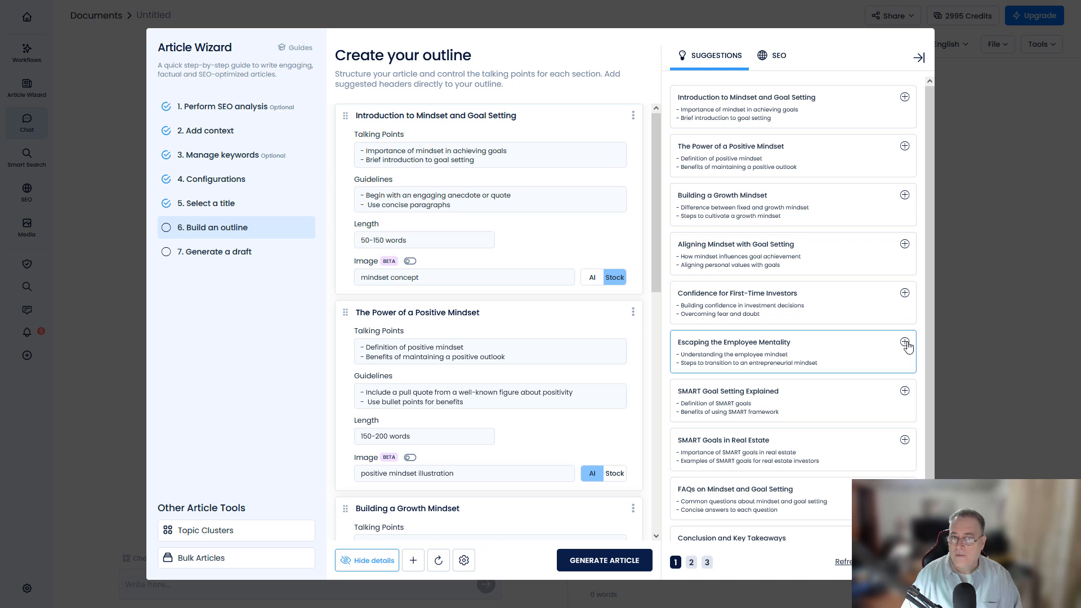
{"action": "left_click", "coordinate": [905, 440]}
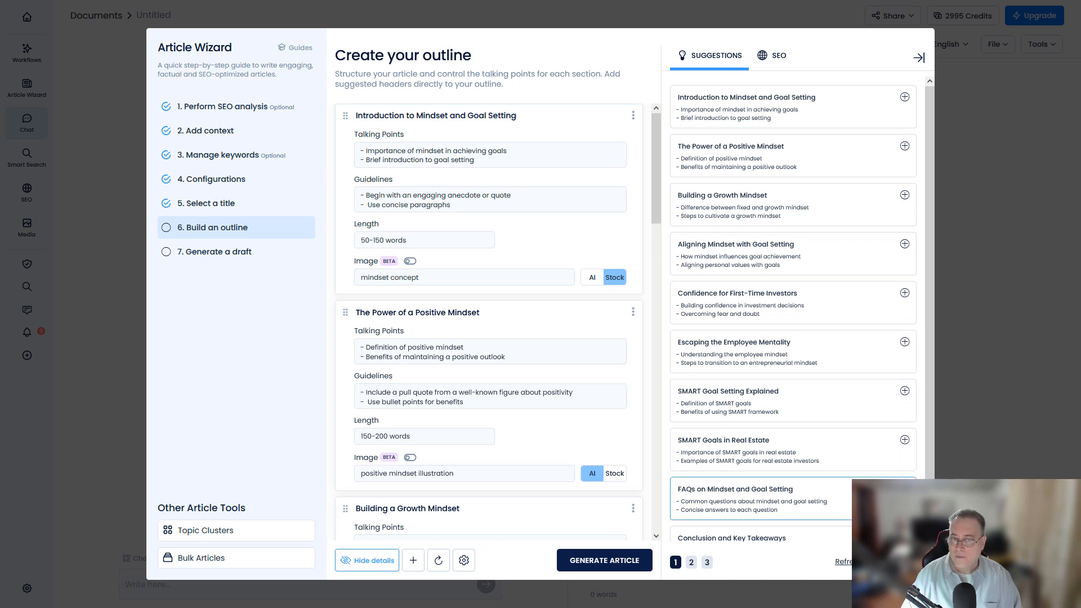
{"action": "left_click", "coordinate": [905, 489]}
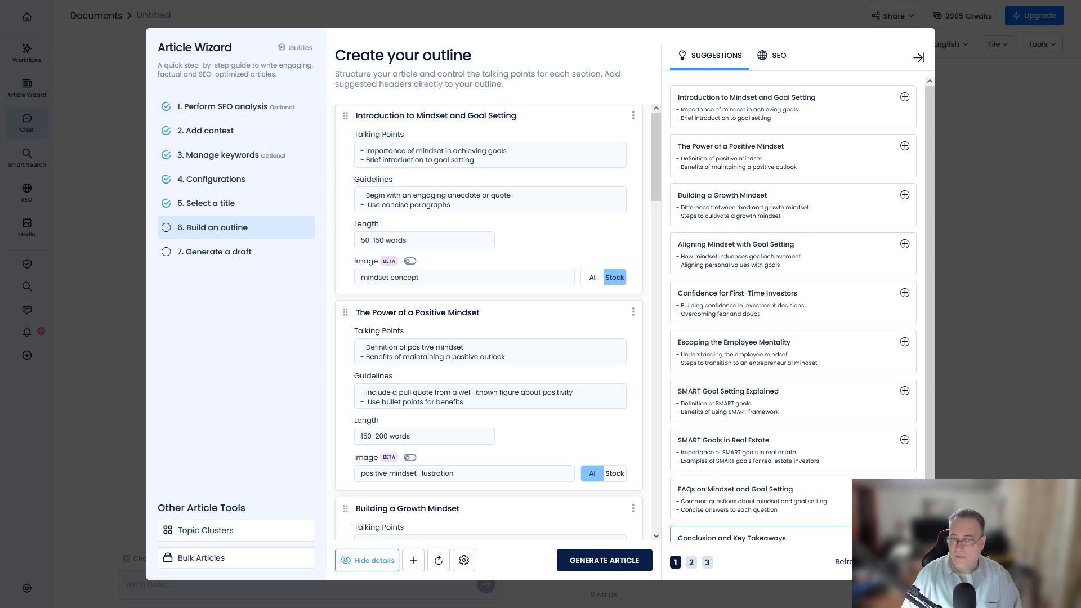
{"action": "scroll", "coordinate": [866, 457], "scroll_direction": "down", "scroll_amount": 1}
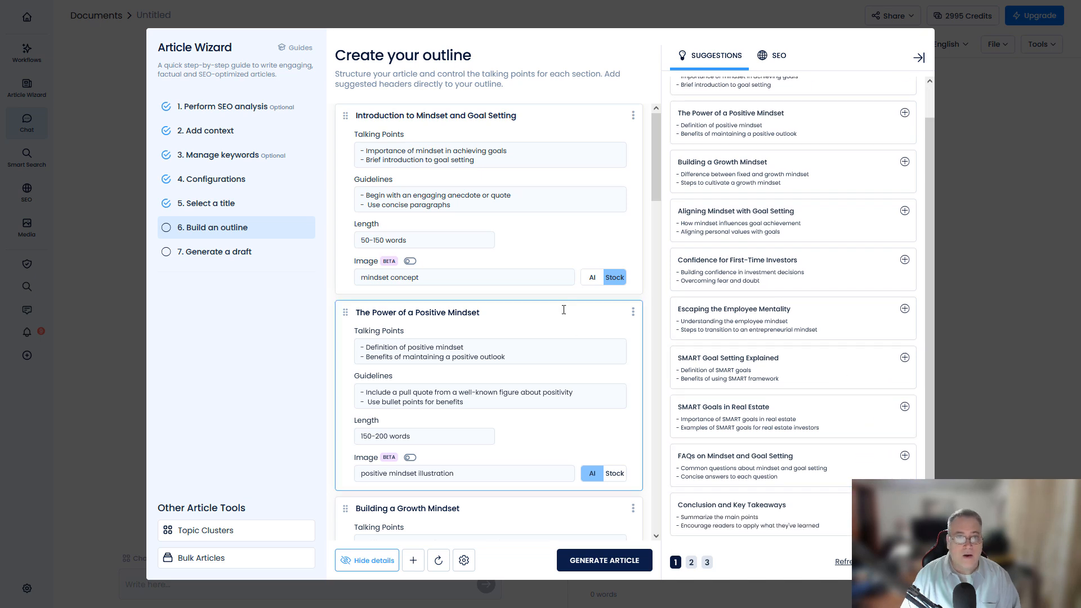
Step: Set the length of the "Introduction to Mindset and Goal Setting" section to 250-300 words and copy that value
{"action": "left_click_drag", "start_coordinate": [370, 247], "coordinate": [343, 242]}
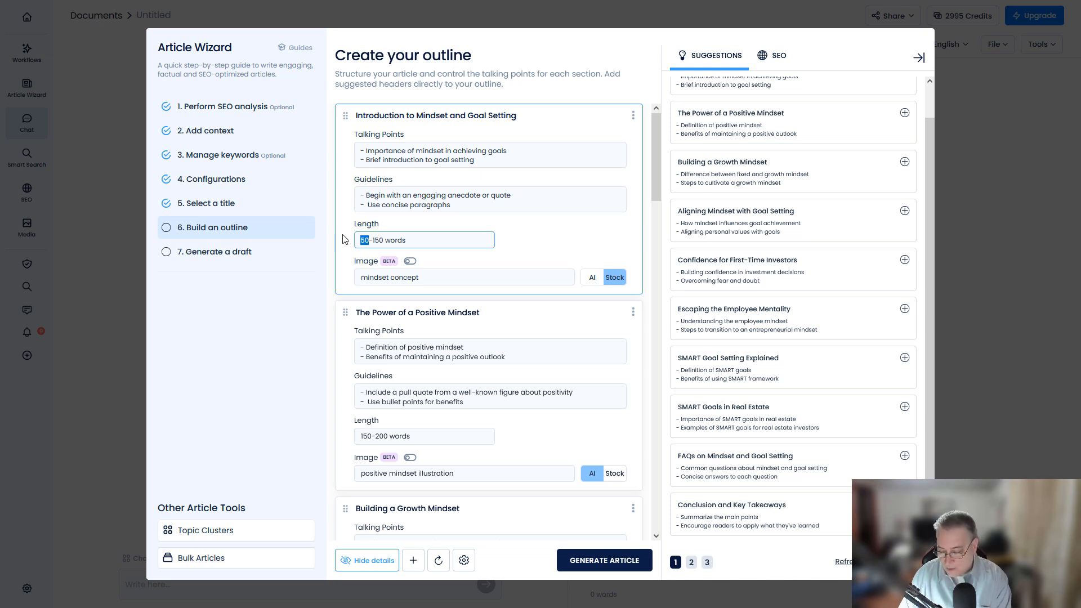
{"action": "type", "text": "250"}
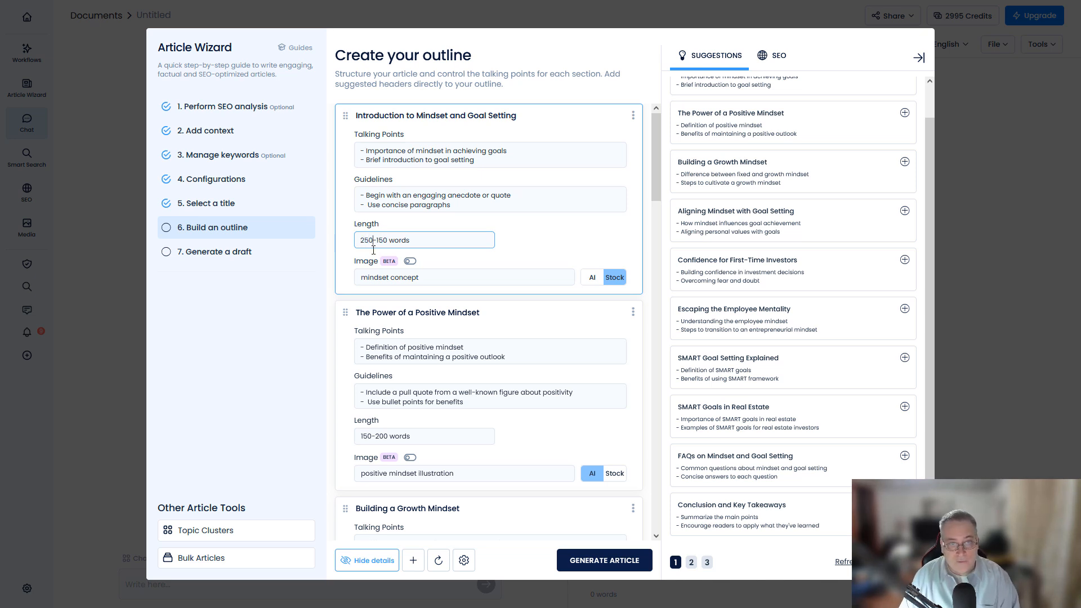
{"action": "double_click", "coordinate": [382, 240]}
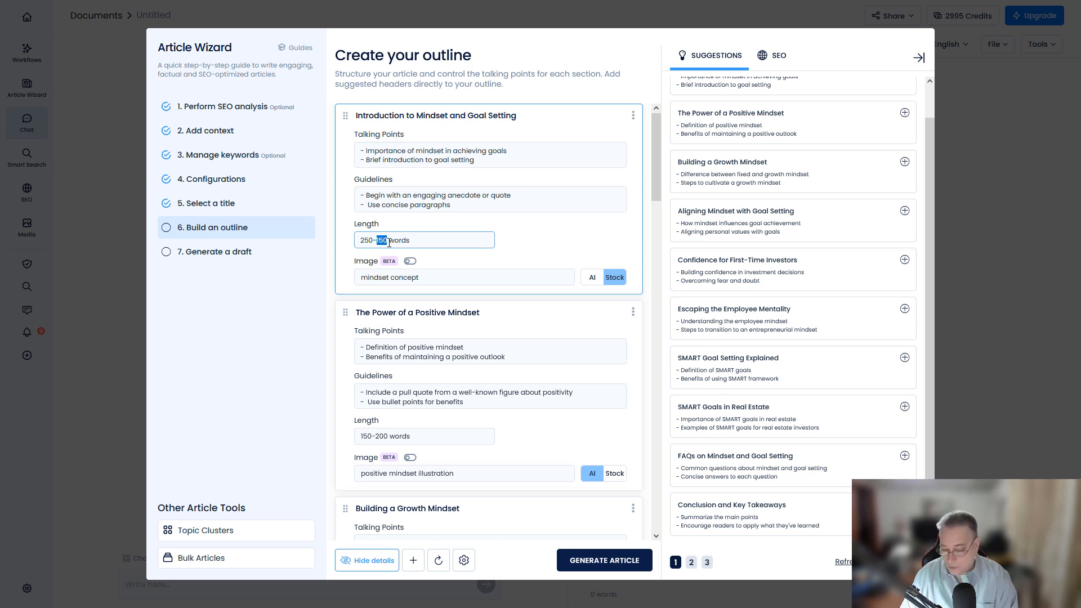
{"action": "type", "text": "30"}
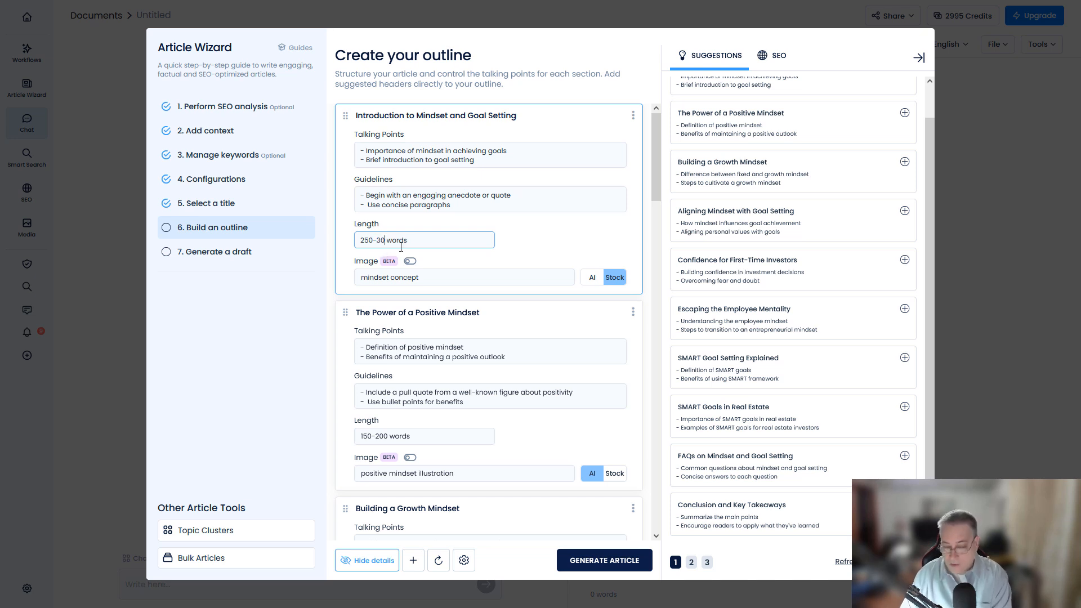
{"action": "type", "text": "0"}
{"action": "left_click_drag", "start_coordinate": [416, 241], "coordinate": [345, 234]}
{"action": "key", "text": "ctrl+c"}
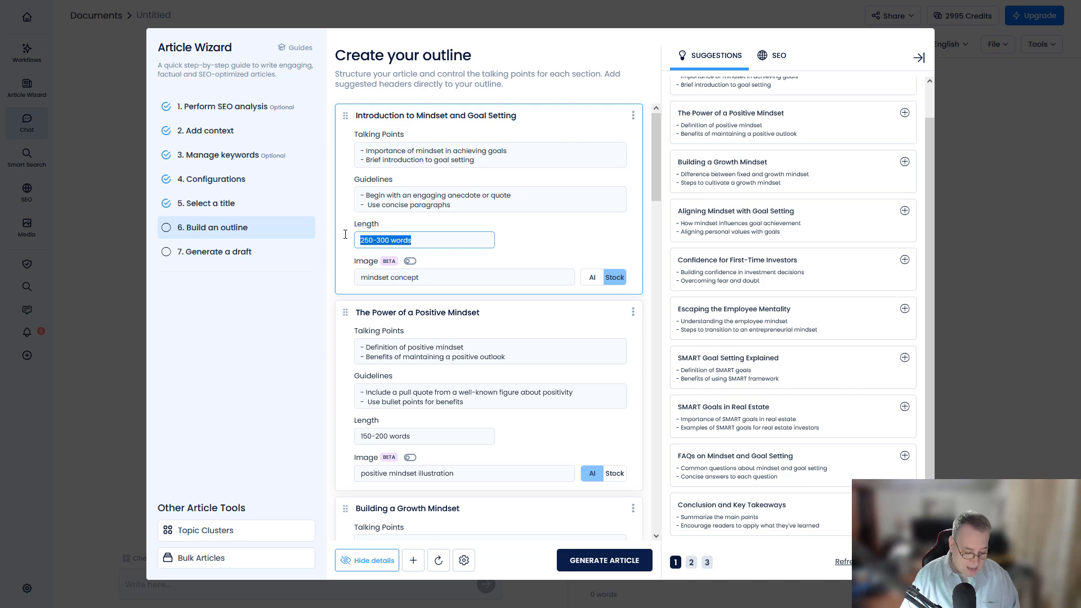
Step: Paste 250-300 words as the length of "The Power of a Positive Mindset" and "Building a Growth Mindset"
{"action": "scroll", "coordinate": [441, 242], "scroll_direction": "down", "scroll_amount": 3}
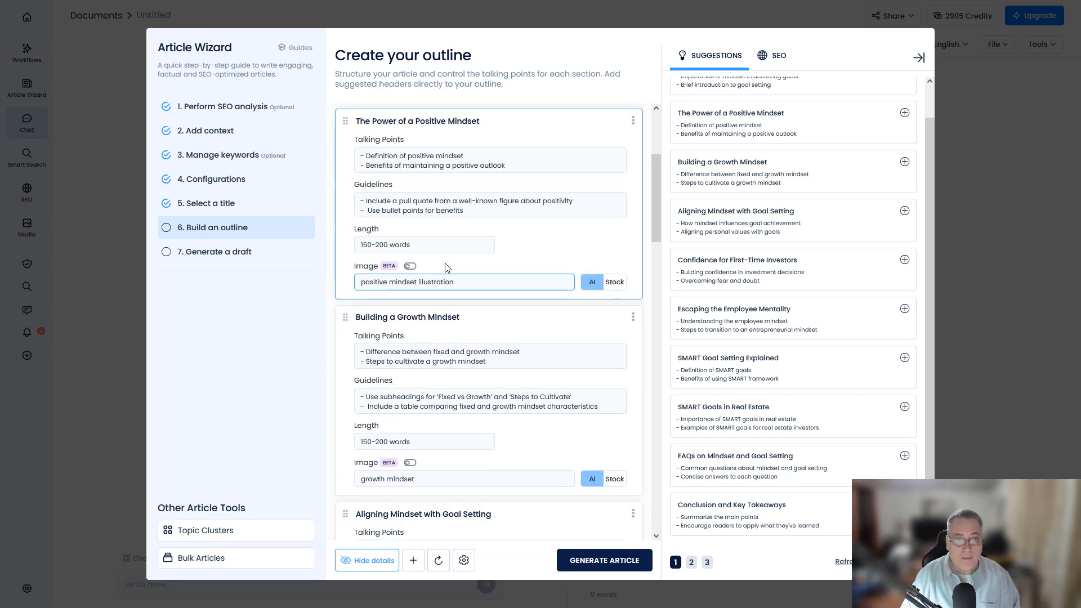
{"action": "left_click", "coordinate": [442, 245]}
{"action": "key", "text": "ctrl+a"}
{"action": "key", "text": "ctrl+v"}
{"action": "scroll", "coordinate": [473, 305], "scroll_direction": "down", "scroll_amount": 2}
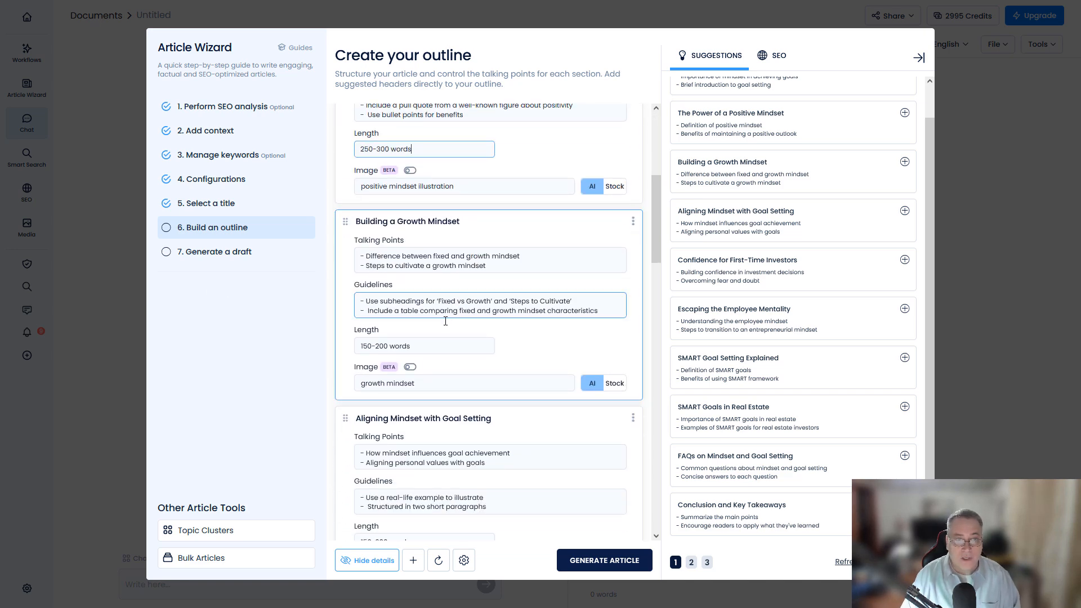
{"action": "left_click", "coordinate": [424, 347]}
{"action": "key", "text": "ctrl+a"}
{"action": "key", "text": "ctrl+v"}
Step: Replace the lengths of "Aligning Mindset with Goal Setting" and "Confidence for First-Time Investors" with the copied 250-300 words
{"action": "scroll", "coordinate": [440, 280], "scroll_direction": "down", "scroll_amount": 3}
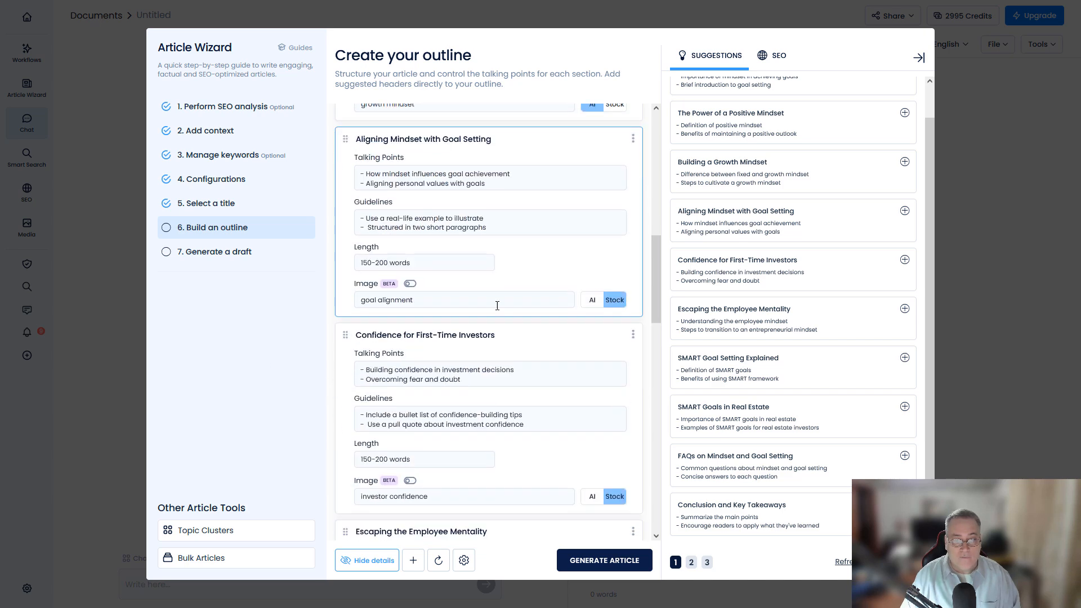
{"action": "left_click", "coordinate": [436, 254]}
{"action": "key", "text": "ctrl+a"}
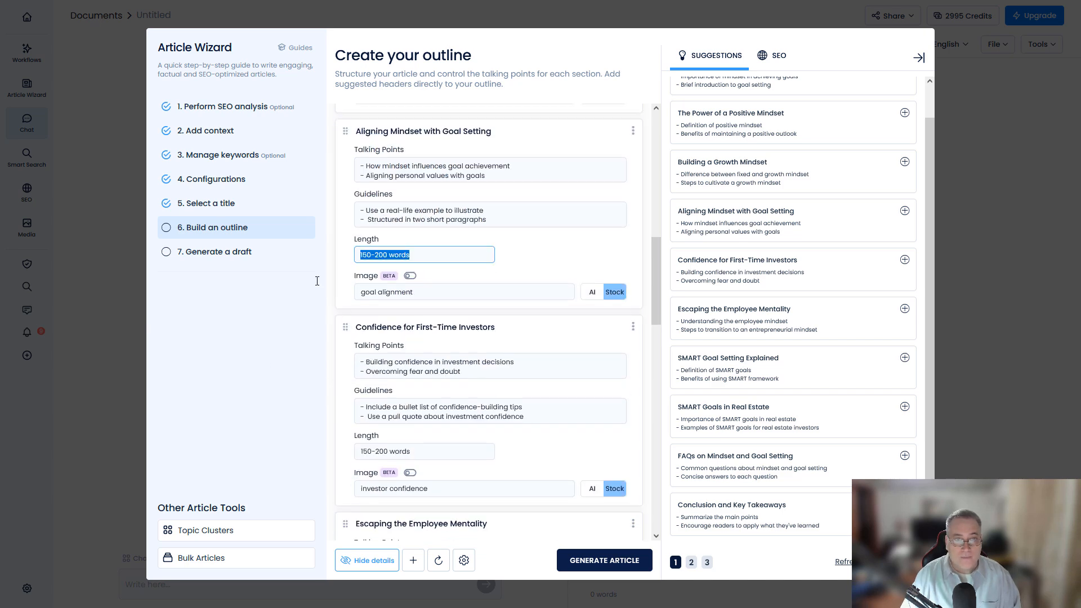
{"action": "key", "text": "ctrl+v"}
{"action": "scroll", "coordinate": [432, 350], "scroll_direction": "down", "scroll_amount": 2}
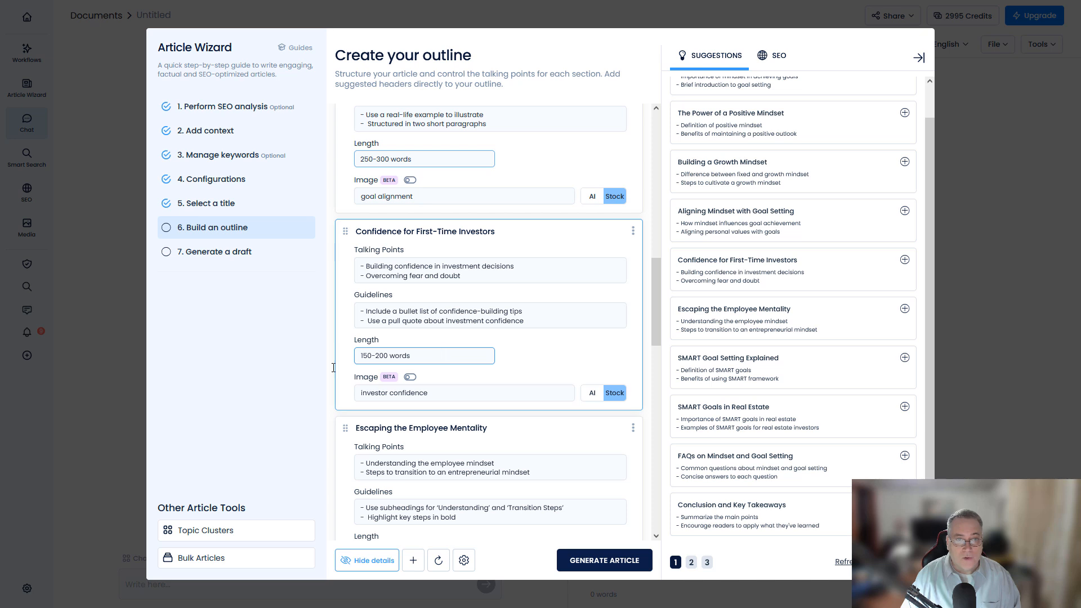
{"action": "key", "text": "ctrl+a"}
{"action": "key", "text": "ctrl+v"}
Step: Set "Escaping the Employee Mentality", "SMART Goal Setting Explained" and "SMART Goals in Real Estate" to the copied length of 250-300 words
{"action": "scroll", "coordinate": [334, 371], "scroll_direction": "down", "scroll_amount": 4}
{"action": "left_click", "coordinate": [433, 361]}
{"action": "key", "text": "ctrl+a"}
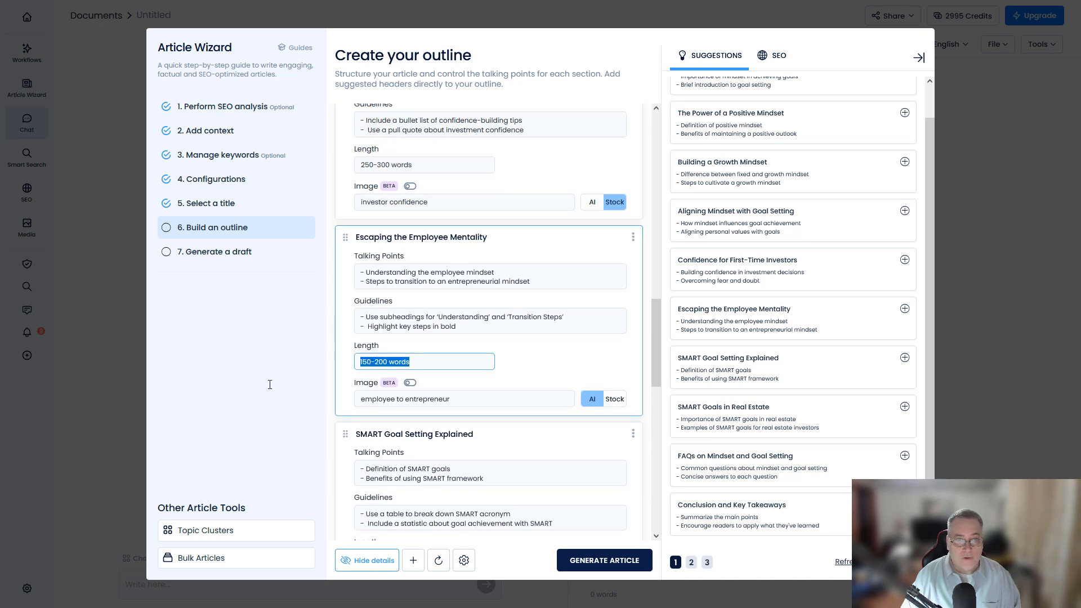
{"action": "key", "text": "ctrl+v"}
{"action": "scroll", "coordinate": [391, 347], "scroll_direction": "down", "scroll_amount": 2}
{"action": "left_click", "coordinate": [429, 459]}
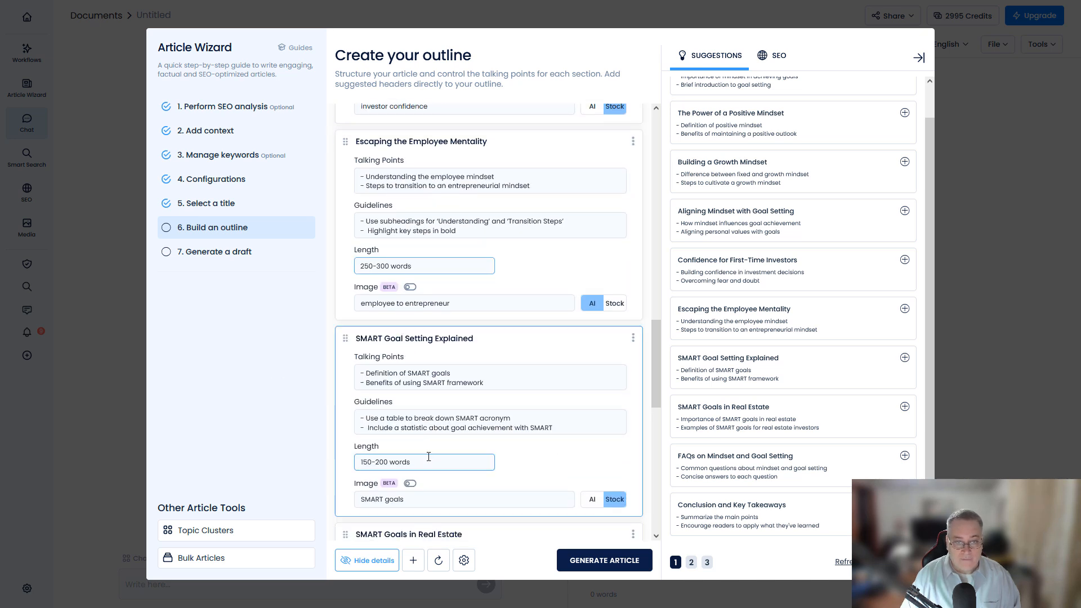
{"action": "left_click_drag", "start_coordinate": [428, 459], "coordinate": [361, 468]}
{"action": "key", "text": "ctrl+v"}
{"action": "scroll", "coordinate": [473, 406], "scroll_direction": "down", "scroll_amount": 4}
{"action": "key", "text": "ctrl+v"}
Step: Paste the 250-300 words length into the "FAQs on Mindset and Goal Setting" and "Conclusion and Key Takeaways" sections
{"action": "scroll", "coordinate": [502, 390], "scroll_direction": "down", "scroll_amount": 3}
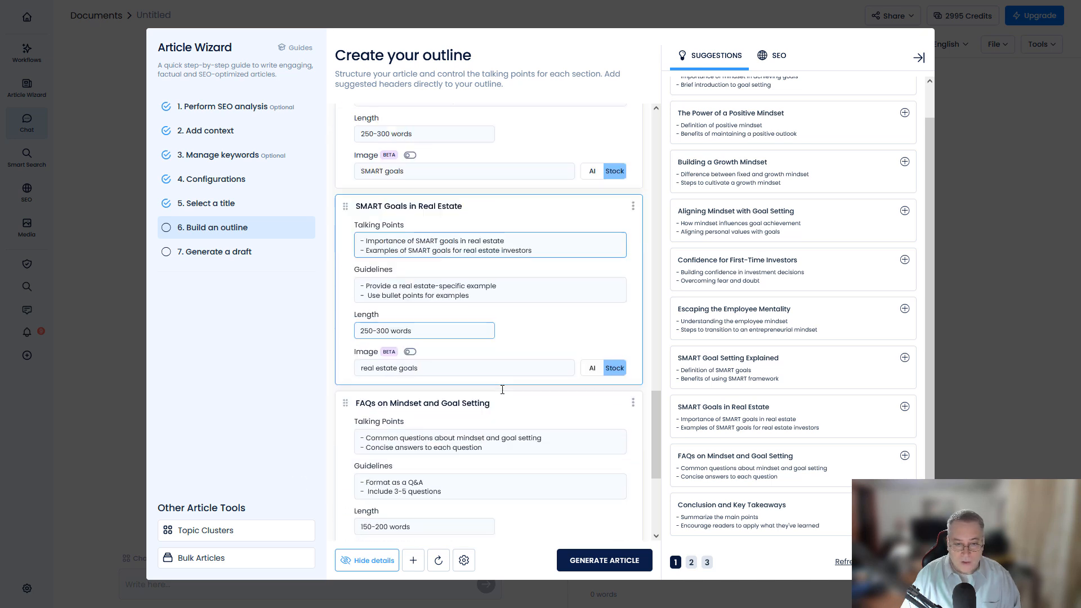
{"action": "scroll", "coordinate": [502, 390], "scroll_direction": "down", "scroll_amount": 1}
{"action": "left_click", "coordinate": [444, 472]}
{"action": "left_click_drag", "start_coordinate": [445, 472], "coordinate": [361, 472]}
{"action": "key", "text": "ctrl+v"}
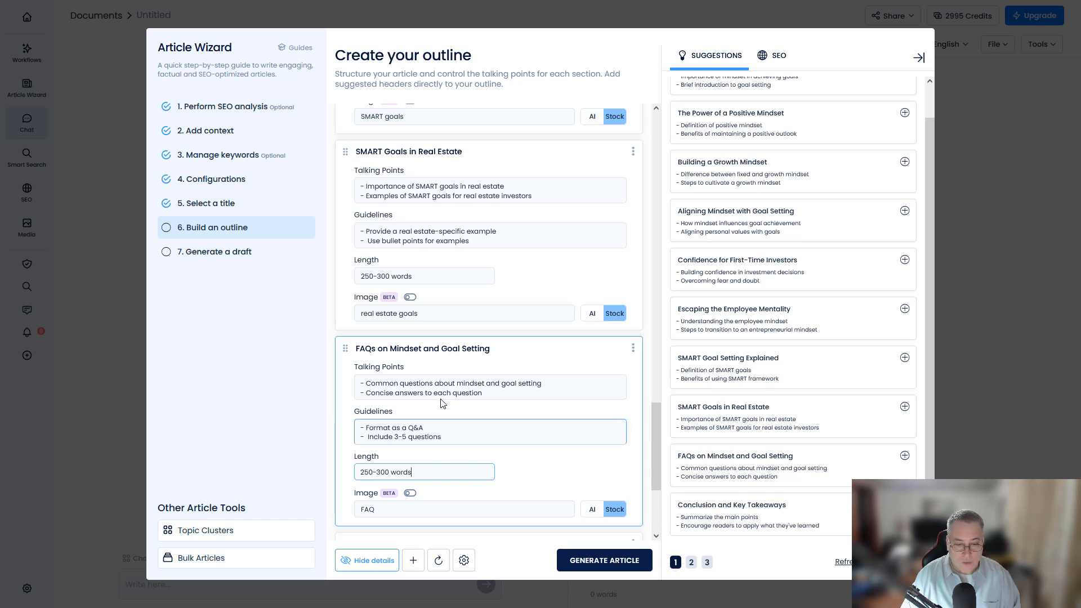
{"action": "scroll", "coordinate": [443, 403], "scroll_direction": "down", "scroll_amount": 4}
{"action": "left_click", "coordinate": [398, 481]}
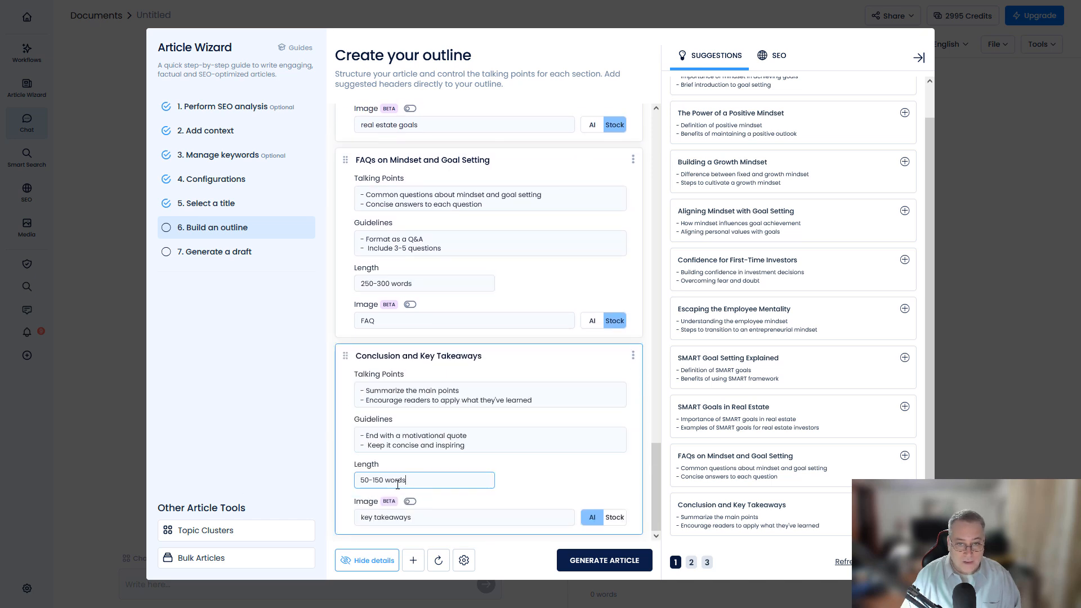
{"action": "left_click_drag", "start_coordinate": [407, 481], "coordinate": [298, 491]}
{"action": "key", "text": "ctrl+v"}
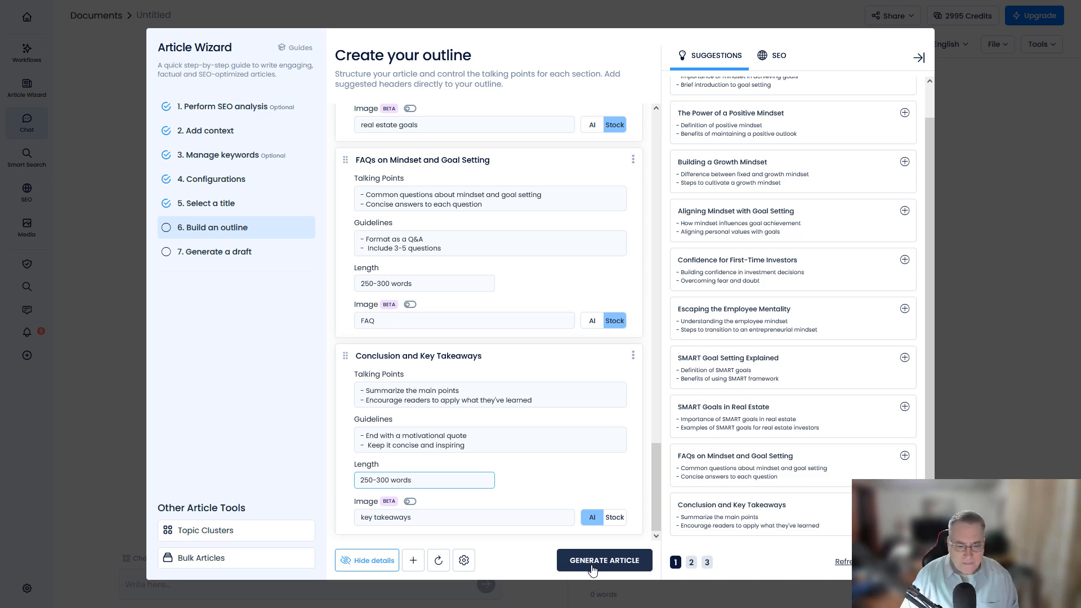
Step: Review the outline's section lengths, generate the article and open the draft in the document editor
{"action": "scroll", "coordinate": [491, 411], "scroll_direction": "up", "scroll_amount": 8}
{"action": "scroll", "coordinate": [491, 411], "scroll_direction": "up", "scroll_amount": 15}
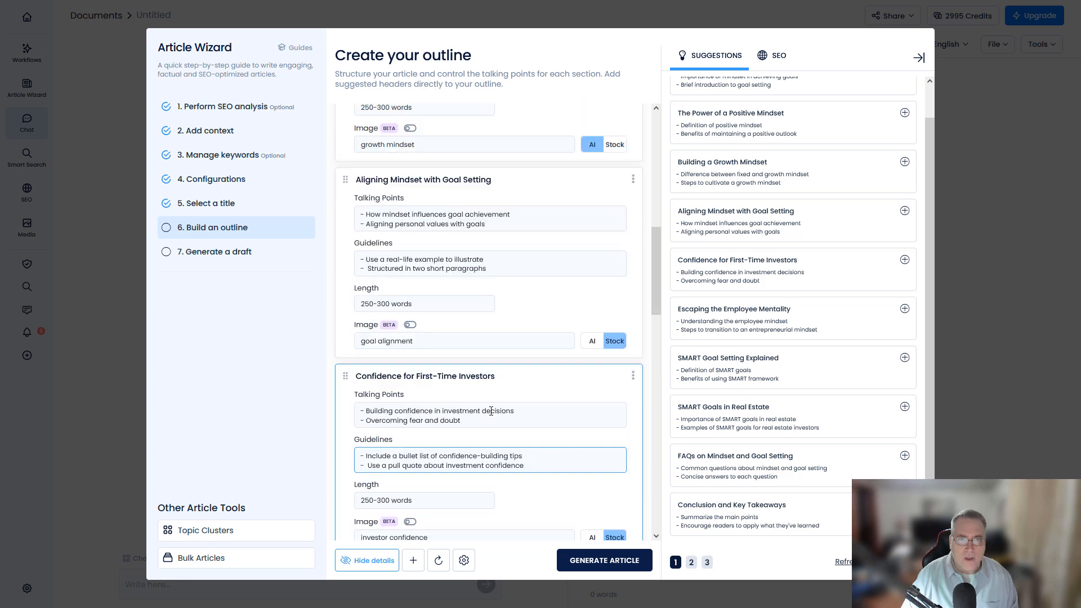
{"action": "scroll", "coordinate": [490, 394], "scroll_direction": "down", "scroll_amount": 20}
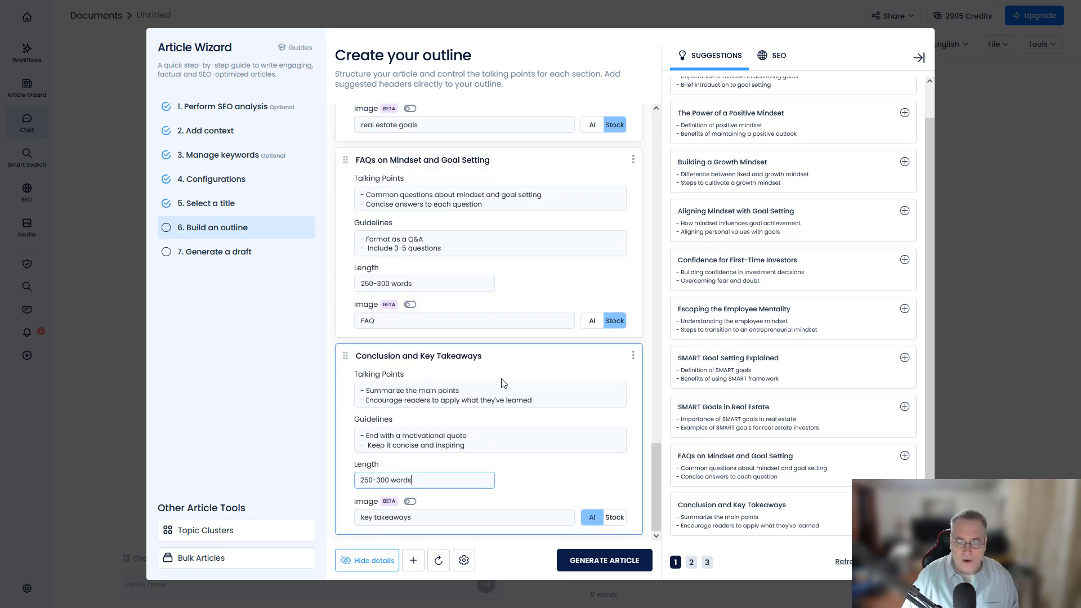
{"action": "left_click", "coordinate": [609, 561]}
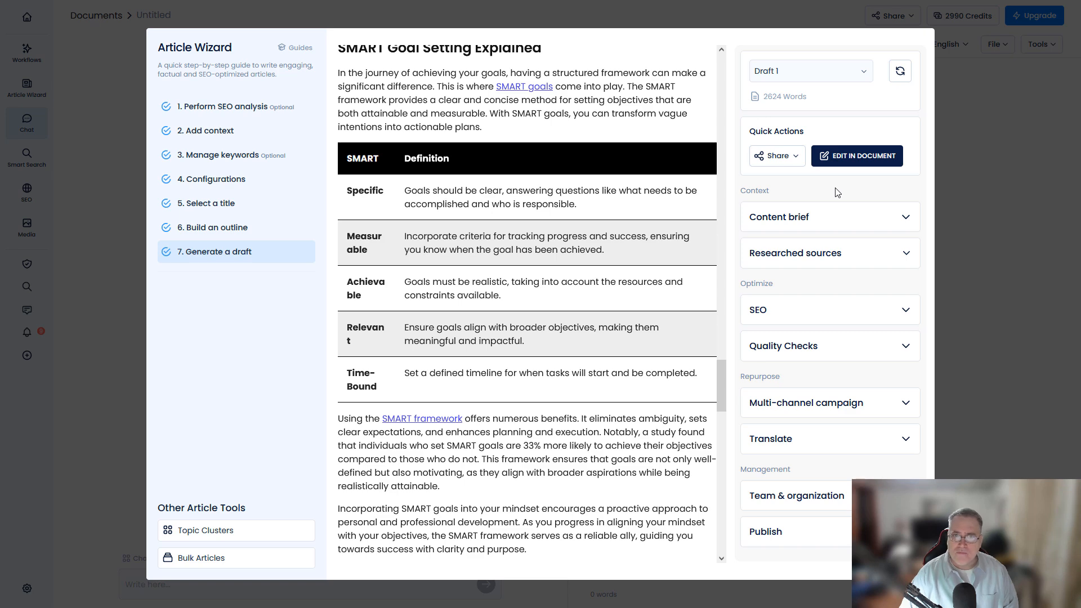
{"action": "left_click", "coordinate": [848, 158]}
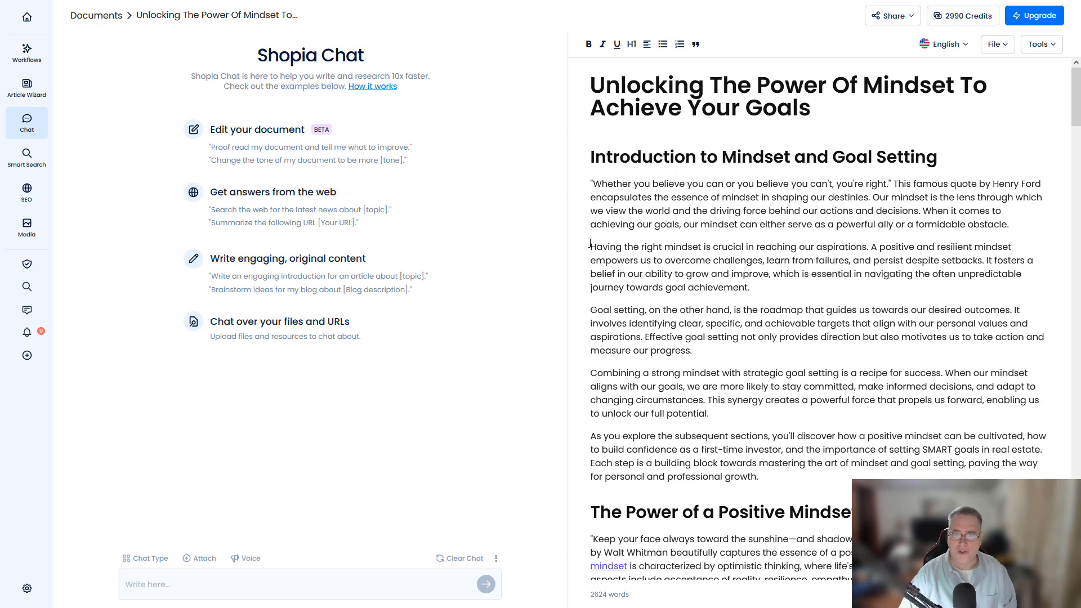
Step: Open the media library and search Unsplash for "Mindset", copied from the introduction heading
{"action": "left_click", "coordinate": [26, 229]}
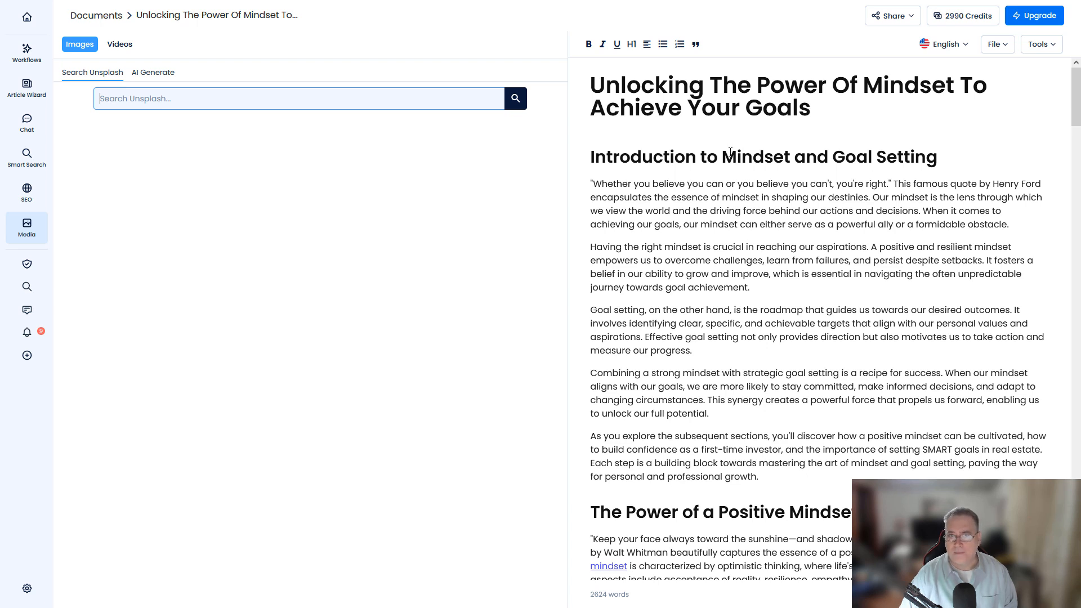
{"action": "left_click_drag", "start_coordinate": [723, 156], "coordinate": [790, 159]}
{"action": "key", "text": "ctrl+c"}
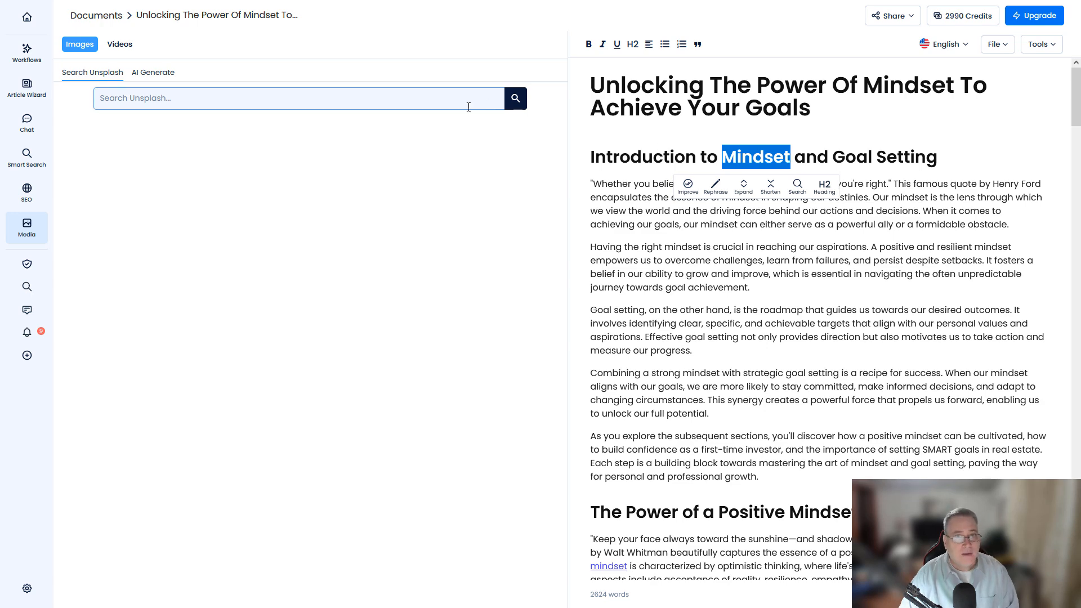
{"action": "left_click", "coordinate": [315, 101]}
{"action": "key", "text": "ctrl+v"}
{"action": "left_click", "coordinate": [521, 98]}
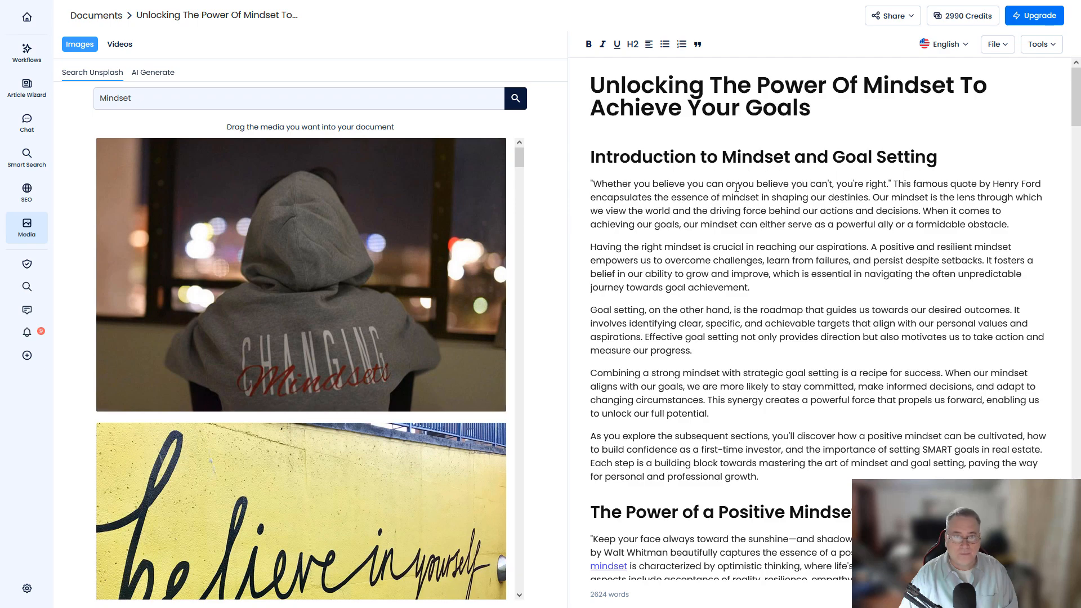
Step: Browse the Mindset image results for a picture that suits the article's introduction
{"action": "scroll", "coordinate": [265, 465], "scroll_direction": "down", "scroll_amount": 10}
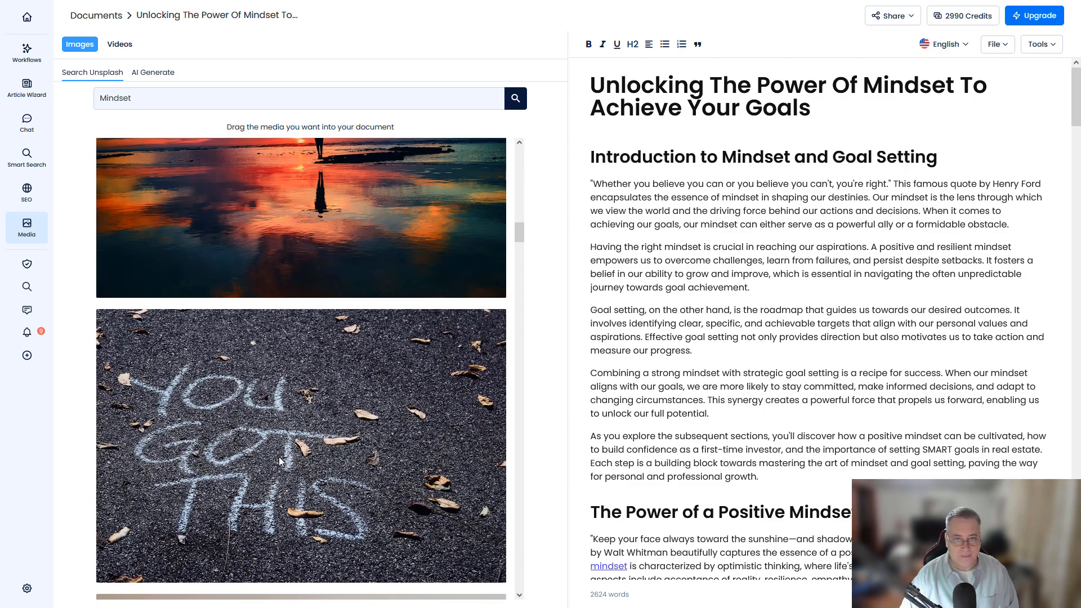
{"action": "scroll", "coordinate": [281, 457], "scroll_direction": "down", "scroll_amount": 8}
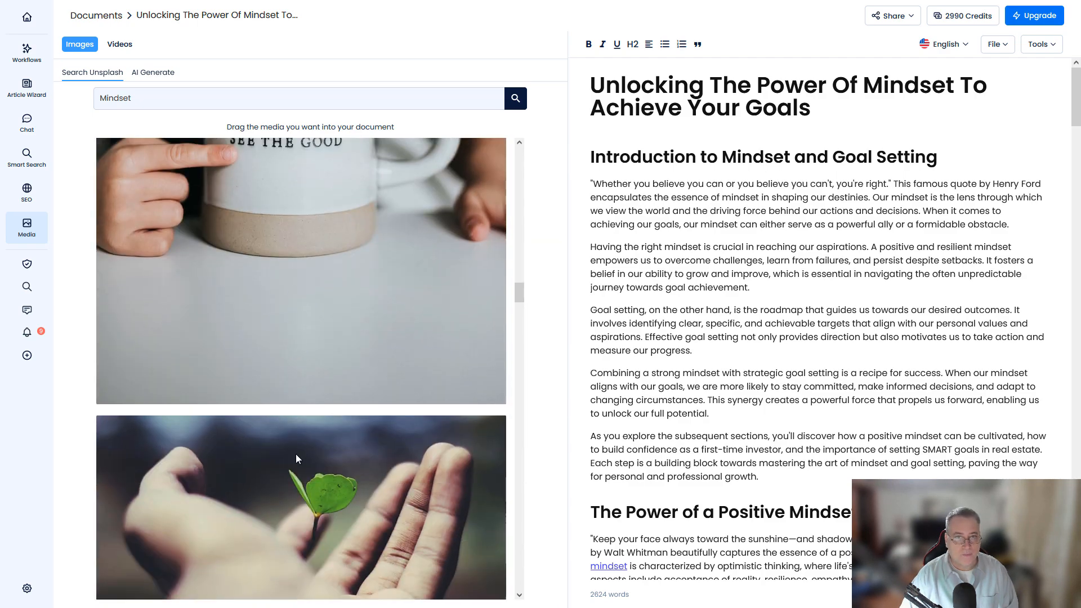
{"action": "scroll", "coordinate": [295, 454], "scroll_direction": "down", "scroll_amount": 10}
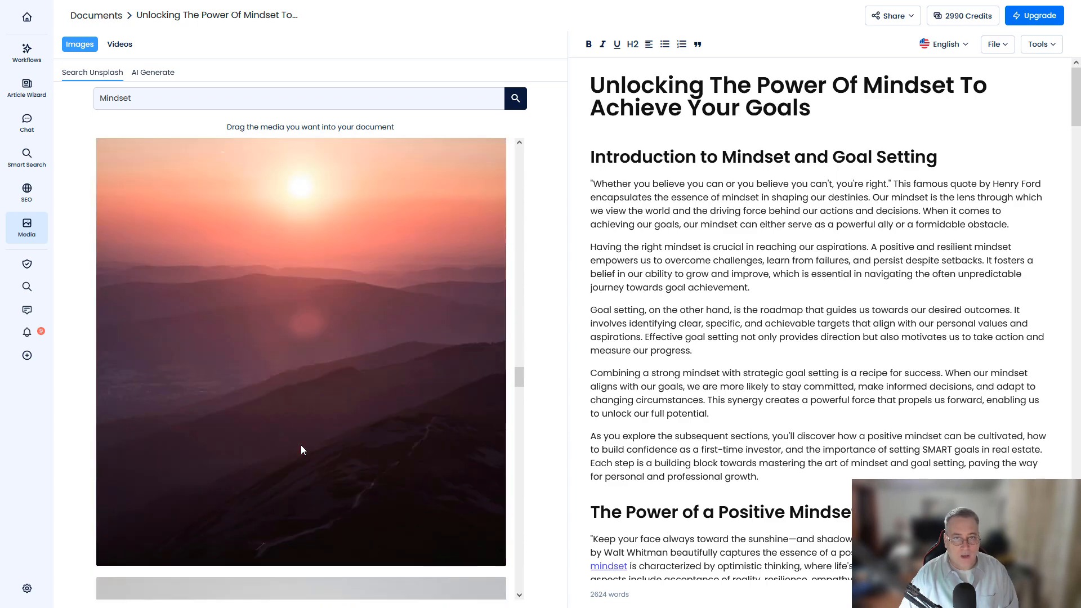
{"action": "scroll", "coordinate": [301, 445], "scroll_direction": "down", "scroll_amount": 6}
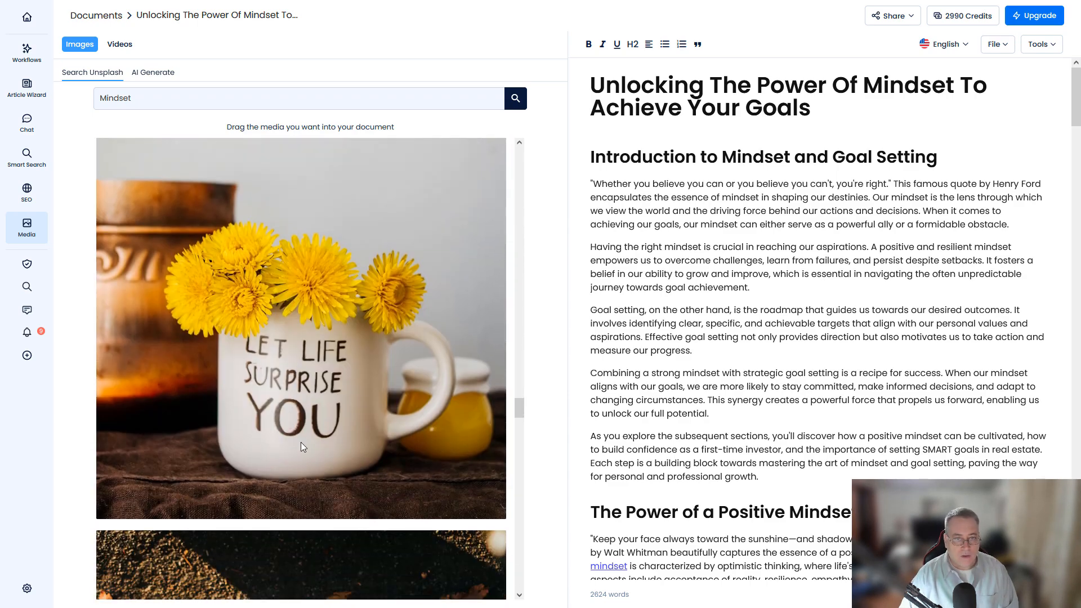
{"action": "scroll", "coordinate": [300, 442], "scroll_direction": "down", "scroll_amount": 10}
{"action": "scroll", "coordinate": [302, 441], "scroll_direction": "up", "scroll_amount": 5}
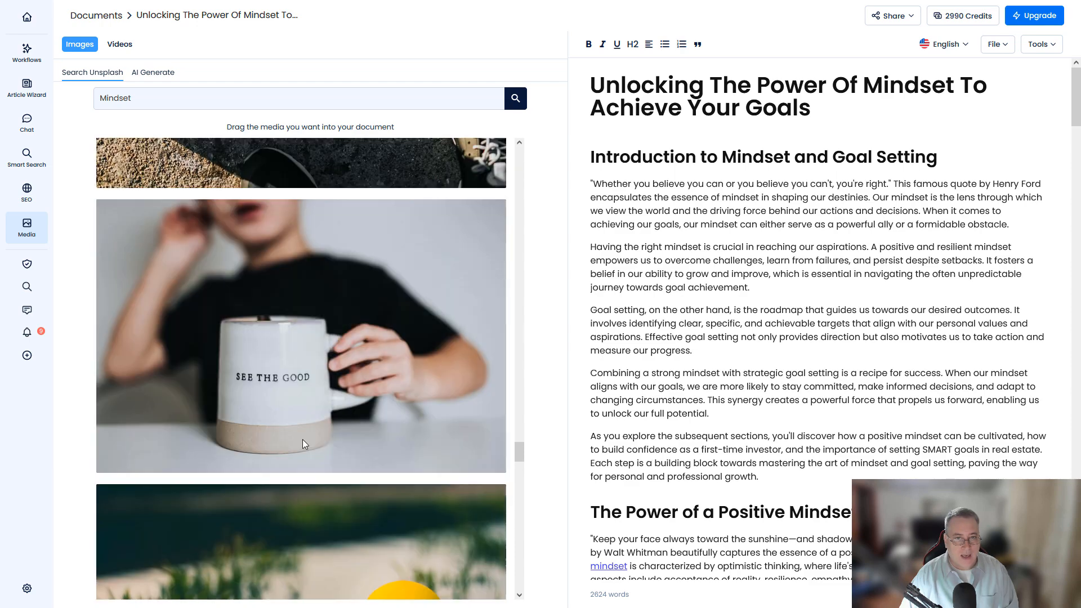
{"action": "scroll", "coordinate": [303, 340], "scroll_direction": "down", "scroll_amount": 10}
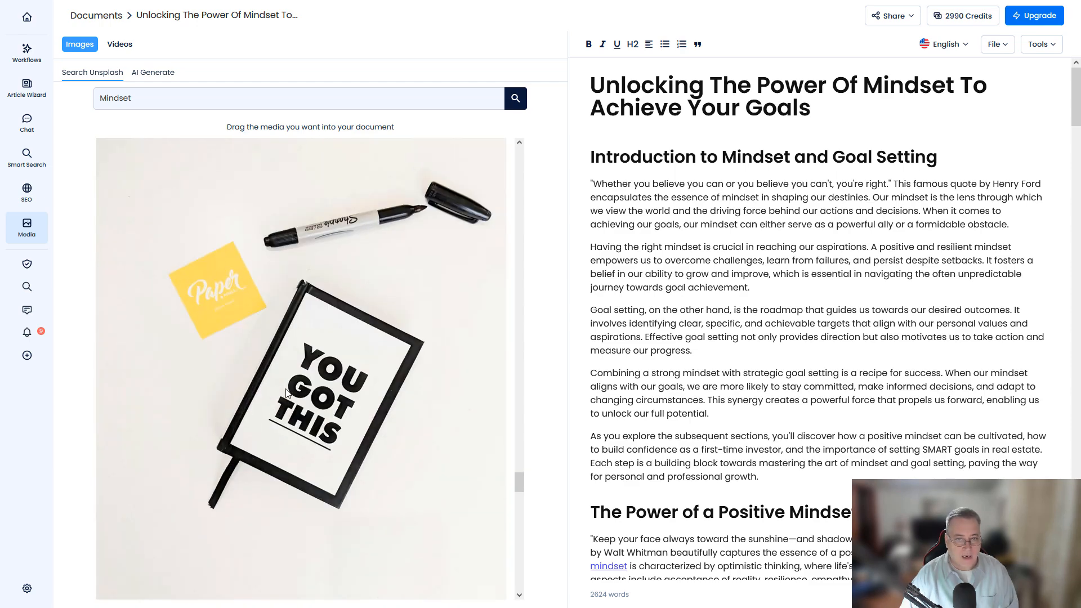
{"action": "scroll", "coordinate": [290, 391], "scroll_direction": "up", "scroll_amount": 8}
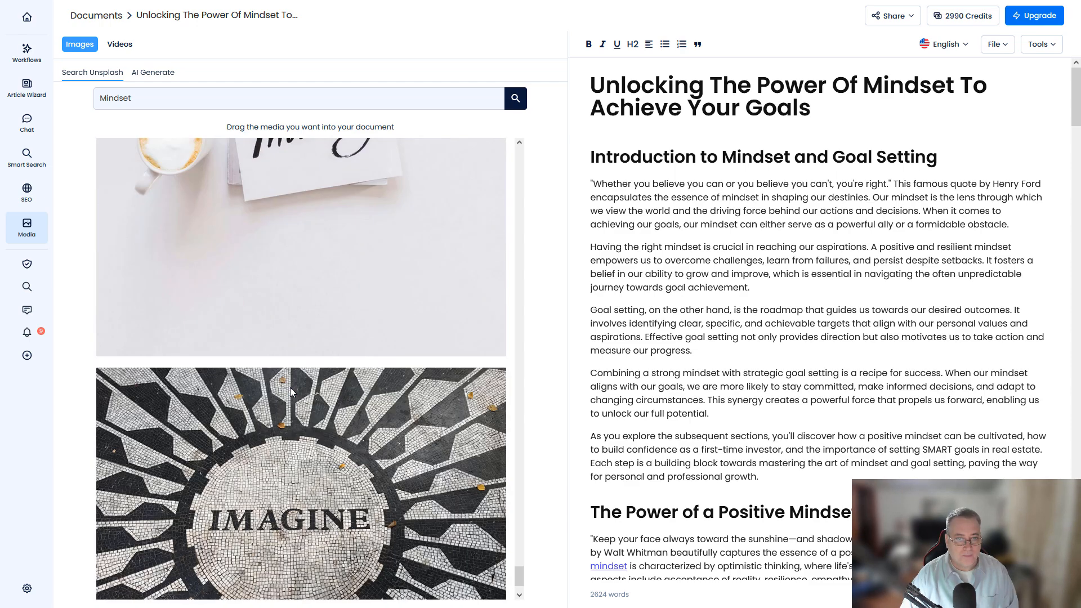
{"action": "scroll", "coordinate": [297, 385], "scroll_direction": "up", "scroll_amount": 5}
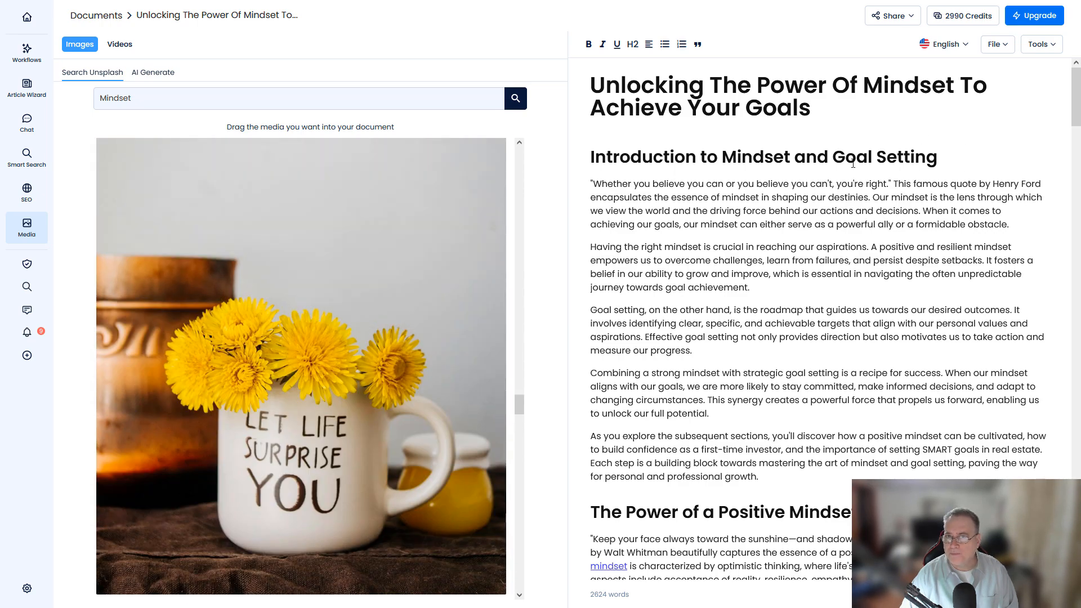
Step: Replace the Unsplash search term with "Goal Setting", copied from the introduction heading, and run the search
{"action": "left_click_drag", "start_coordinate": [849, 149], "coordinate": [886, 171]}
{"action": "key", "text": "ctrl+c"}
{"action": "left_click", "coordinate": [306, 105]}
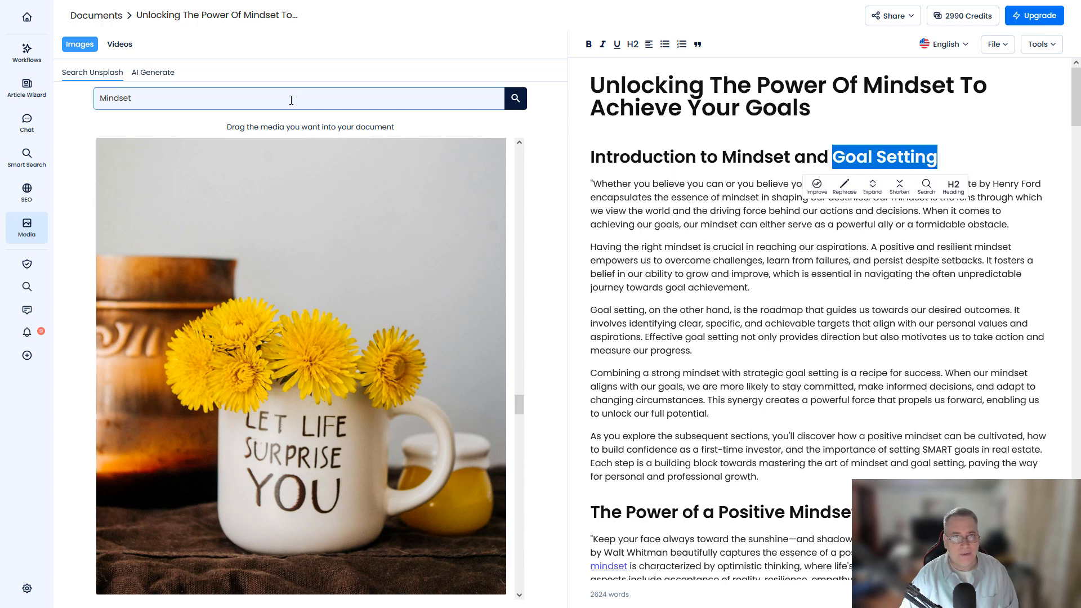
{"action": "key", "text": "ctrl+v"}
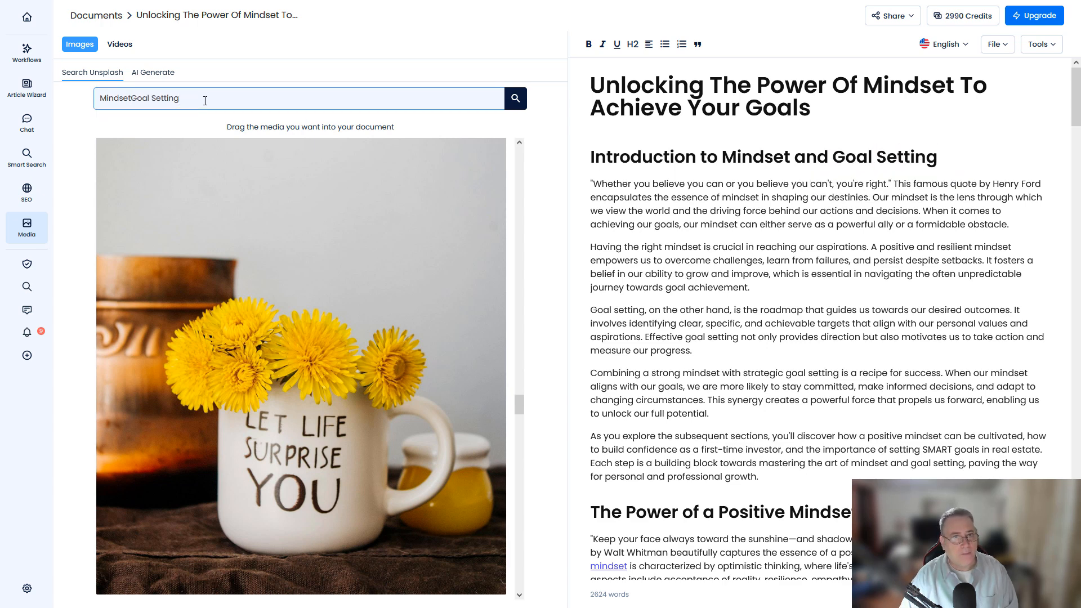
{"action": "key", "text": "ctrl+a"}
{"action": "key", "text": "ctrl+v"}
{"action": "key", "text": "Return"}
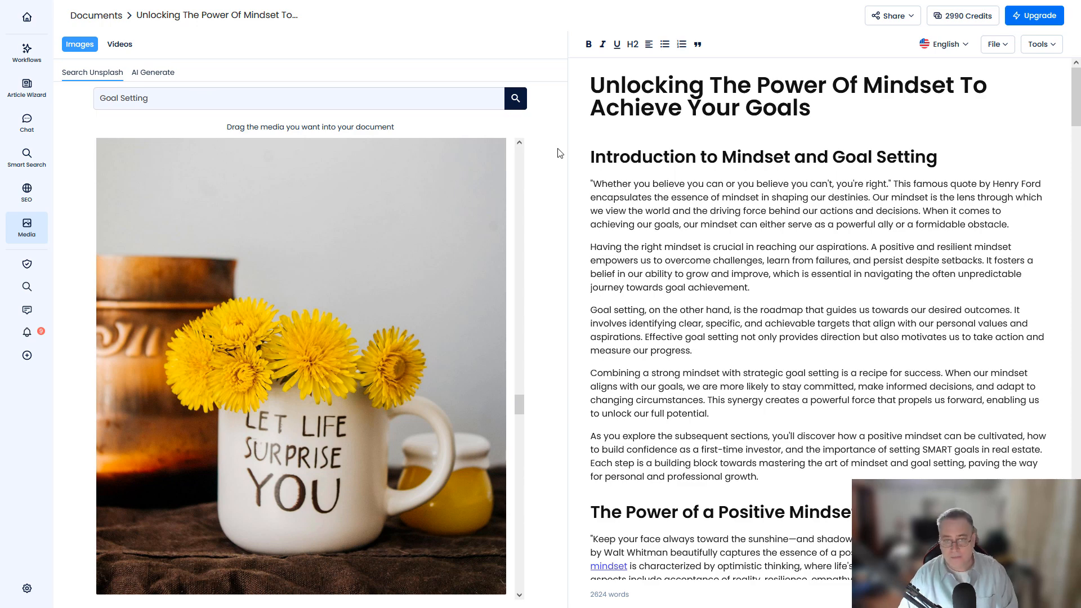
Step: Browse the Goal Setting image results for a picture that suits the article
{"action": "scroll", "coordinate": [237, 439], "scroll_direction": "up", "scroll_amount": 15}
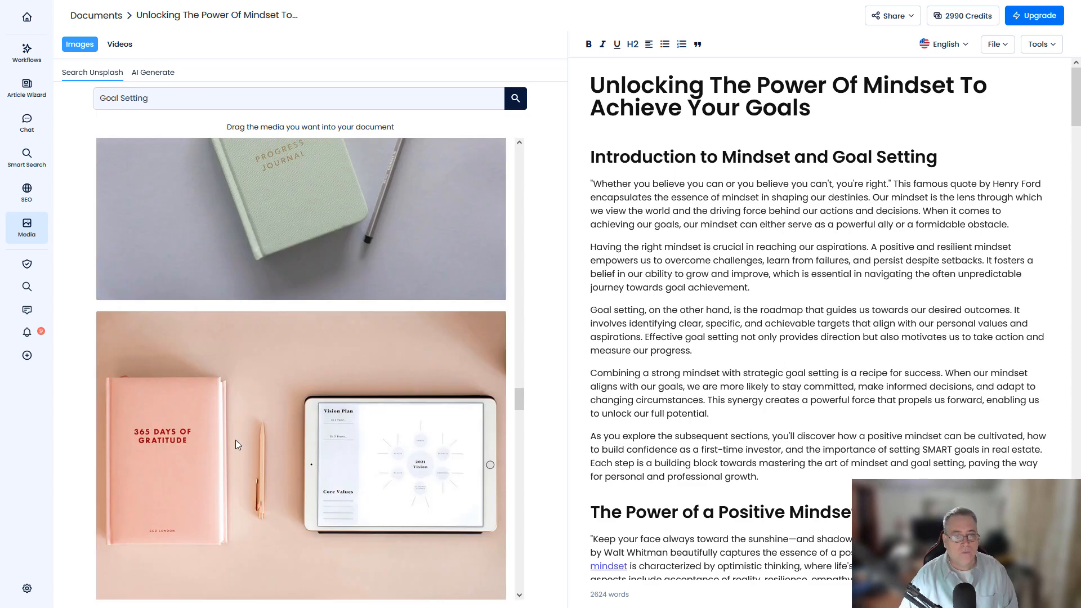
{"action": "scroll", "coordinate": [251, 439], "scroll_direction": "up", "scroll_amount": 10}
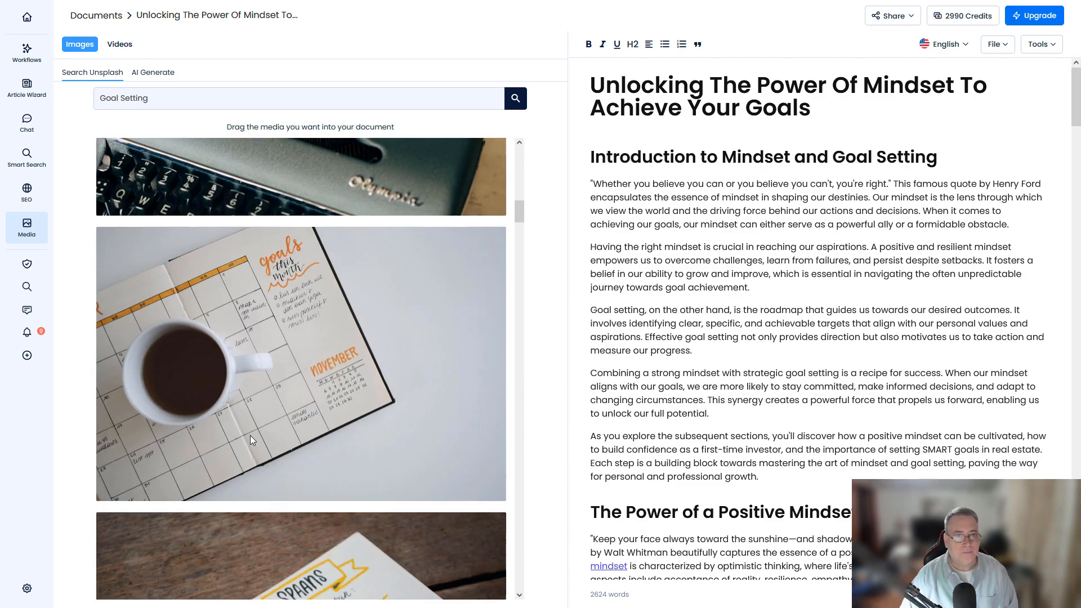
{"action": "scroll", "coordinate": [270, 432], "scroll_direction": "down", "scroll_amount": 20}
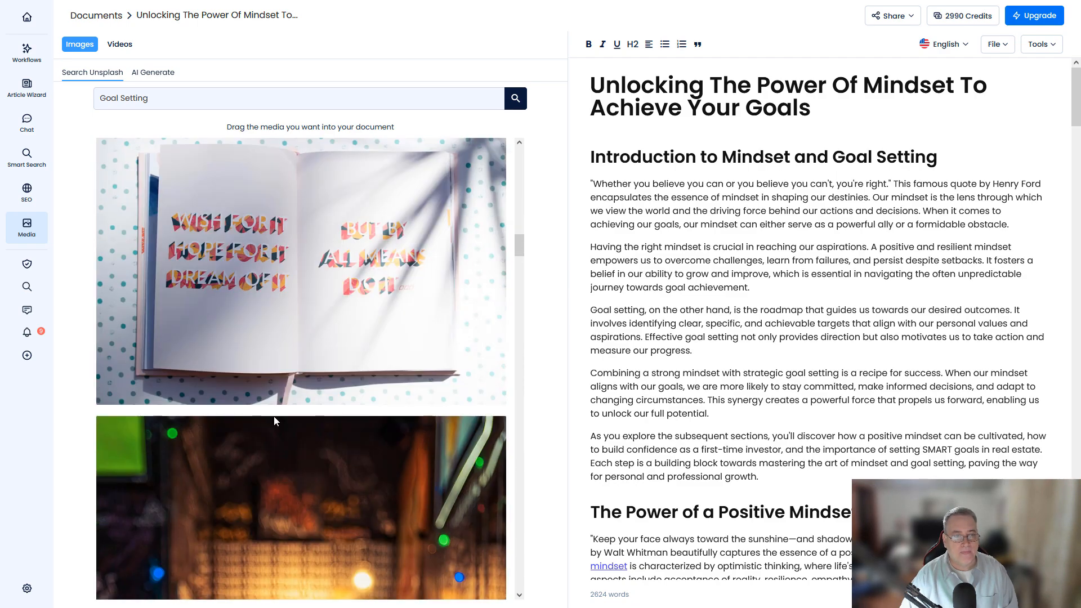
{"action": "scroll", "coordinate": [276, 418], "scroll_direction": "down", "scroll_amount": 15}
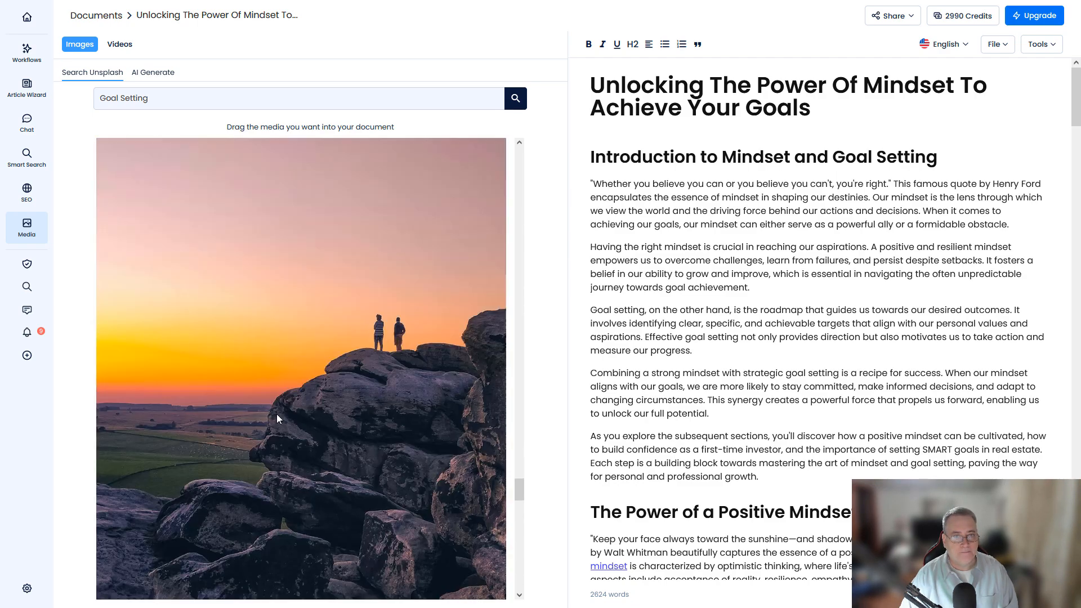
{"action": "scroll", "coordinate": [277, 415], "scroll_direction": "down", "scroll_amount": 15}
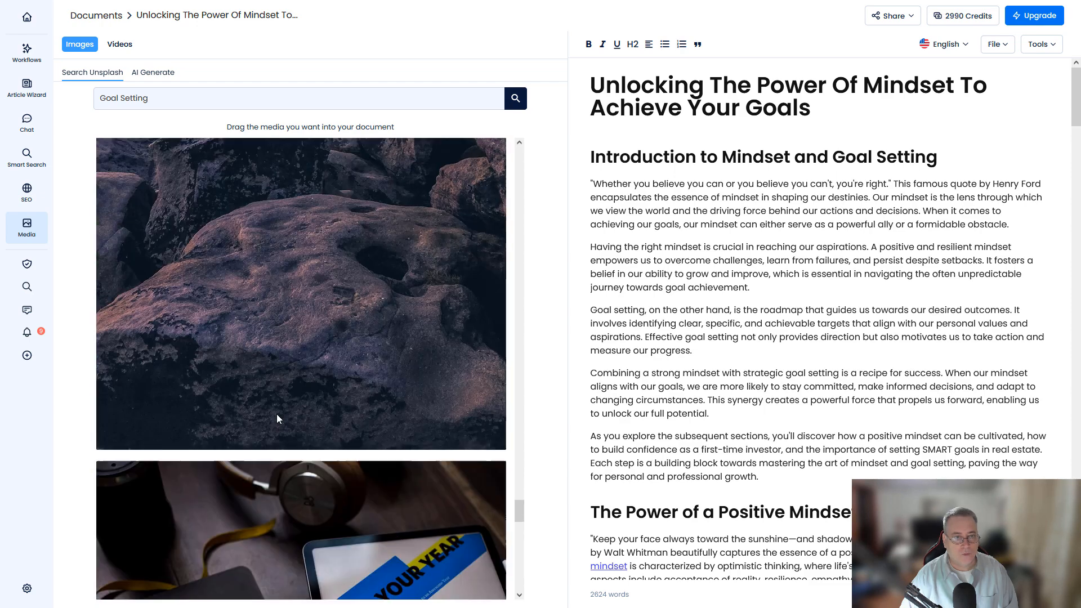
{"action": "scroll", "coordinate": [276, 414], "scroll_direction": "up", "scroll_amount": 5}
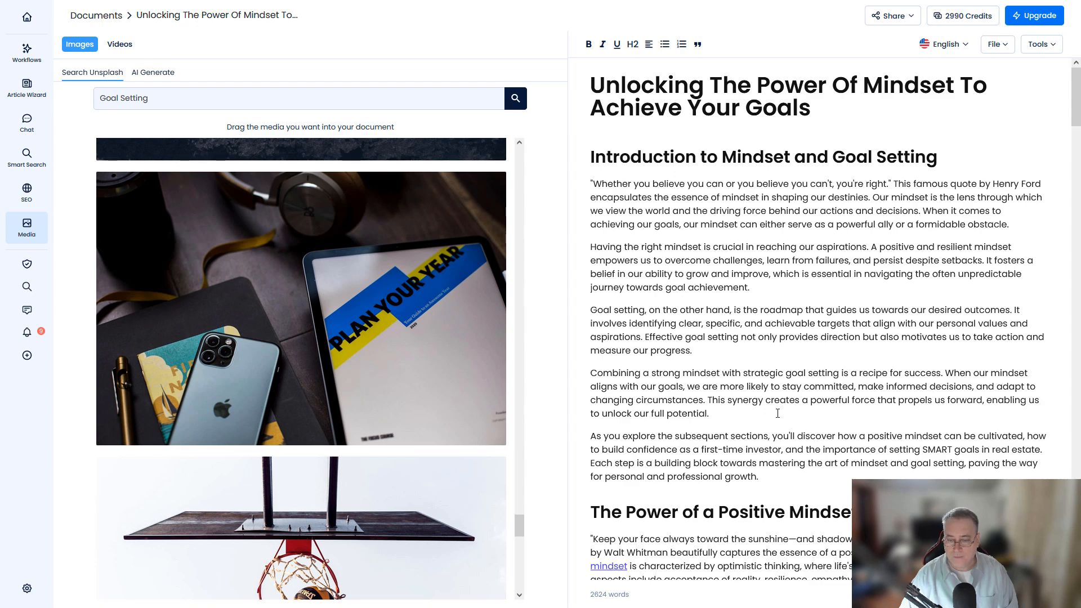
Step: Search Unsplash for "Growth", copied from the "Building a Growth Mindset" heading
{"action": "scroll", "coordinate": [777, 411], "scroll_direction": "down", "scroll_amount": 8}
{"action": "scroll", "coordinate": [777, 411], "scroll_direction": "down", "scroll_amount": 2}
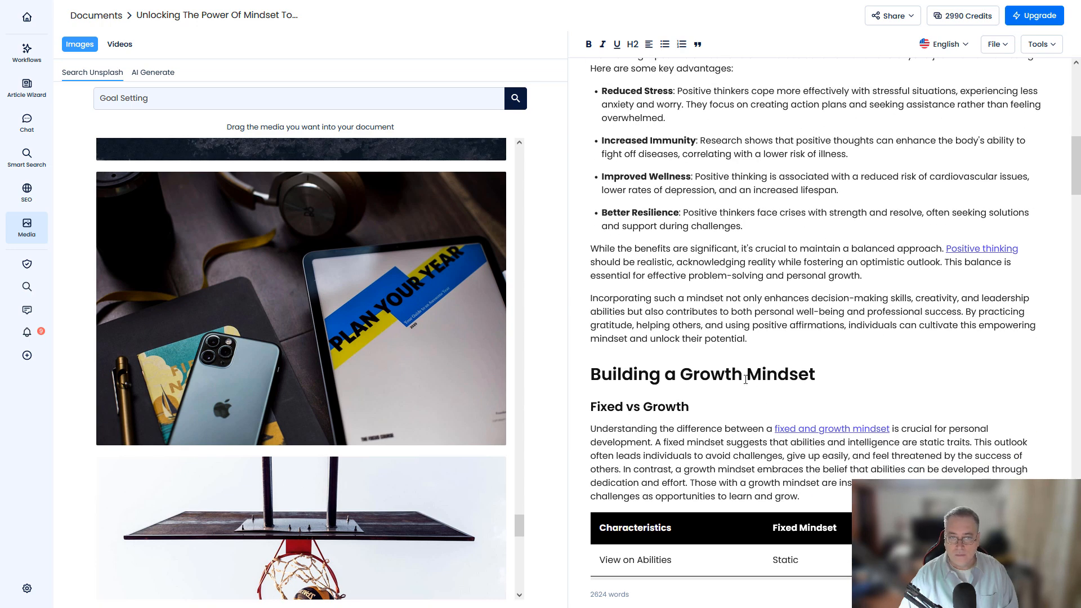
{"action": "double_click", "coordinate": [708, 376]}
{"action": "key", "text": "ctrl+c"}
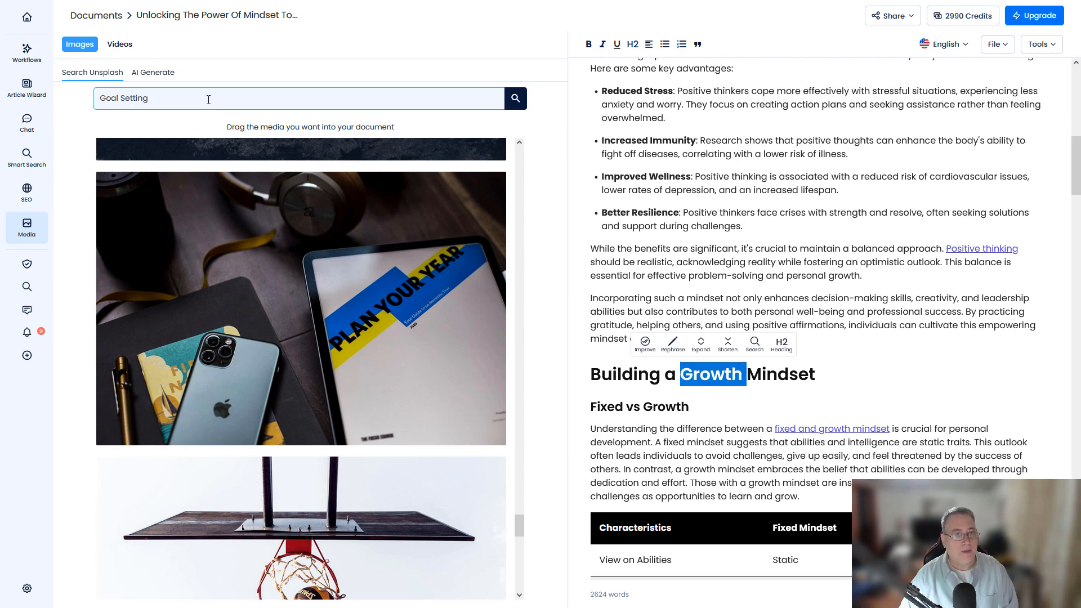
{"action": "triple_click", "coordinate": [172, 99]}
{"action": "key", "text": "ctrl+v"}
{"action": "left_click", "coordinate": [524, 101]}
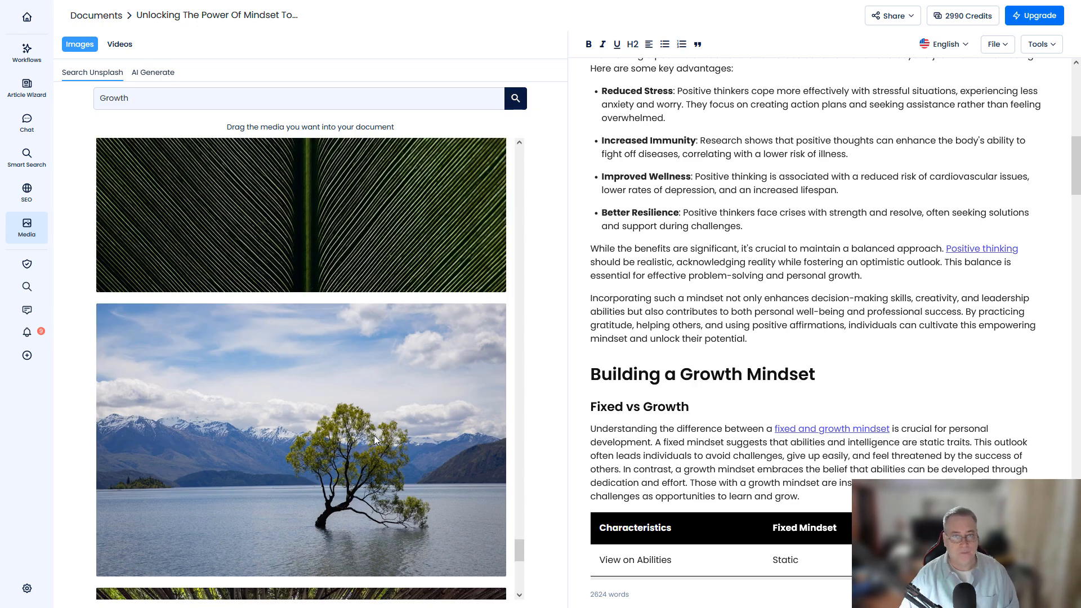
Step: Look through the Growth image results back to the first pictures
{"action": "scroll", "coordinate": [358, 437], "scroll_direction": "up", "scroll_amount": 10}
{"action": "scroll", "coordinate": [358, 437], "scroll_direction": "up", "scroll_amount": 12}
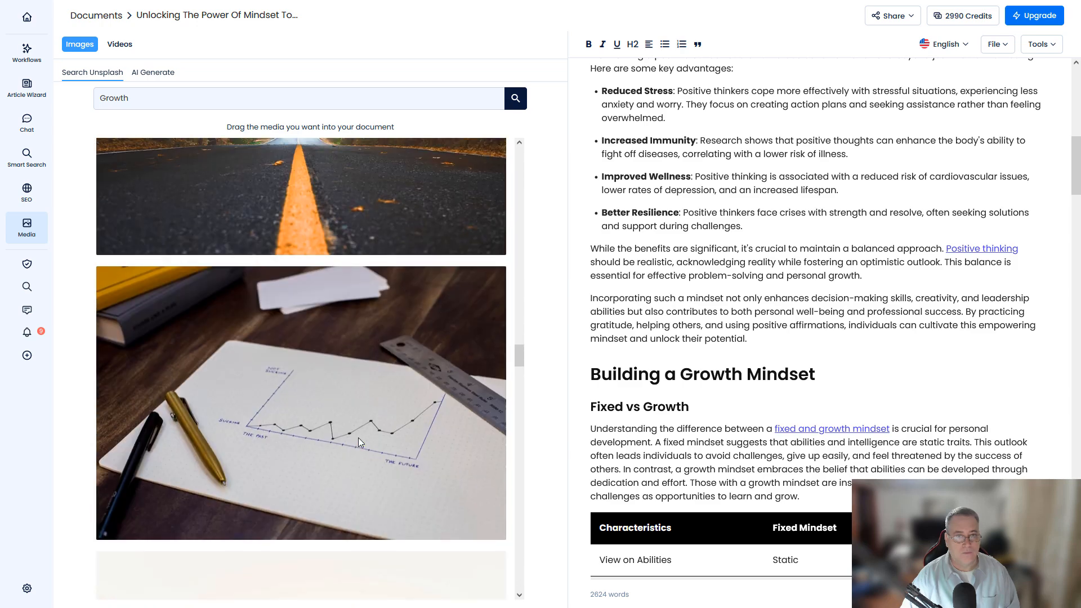
{"action": "scroll", "coordinate": [358, 438], "scroll_direction": "up", "scroll_amount": 5}
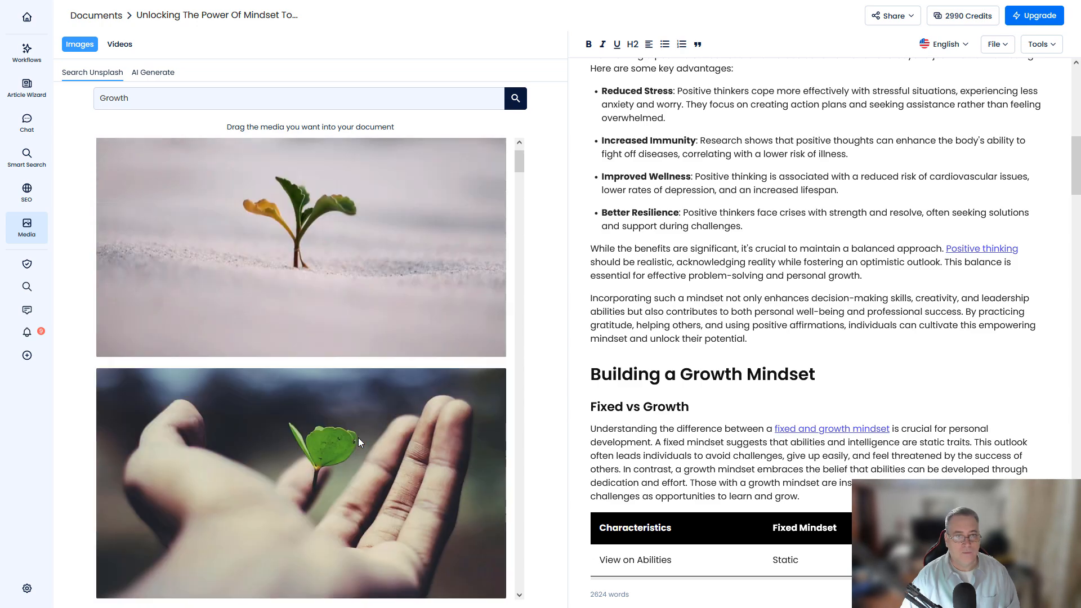
{"action": "scroll", "coordinate": [860, 410], "scroll_direction": "up", "scroll_amount": 10}
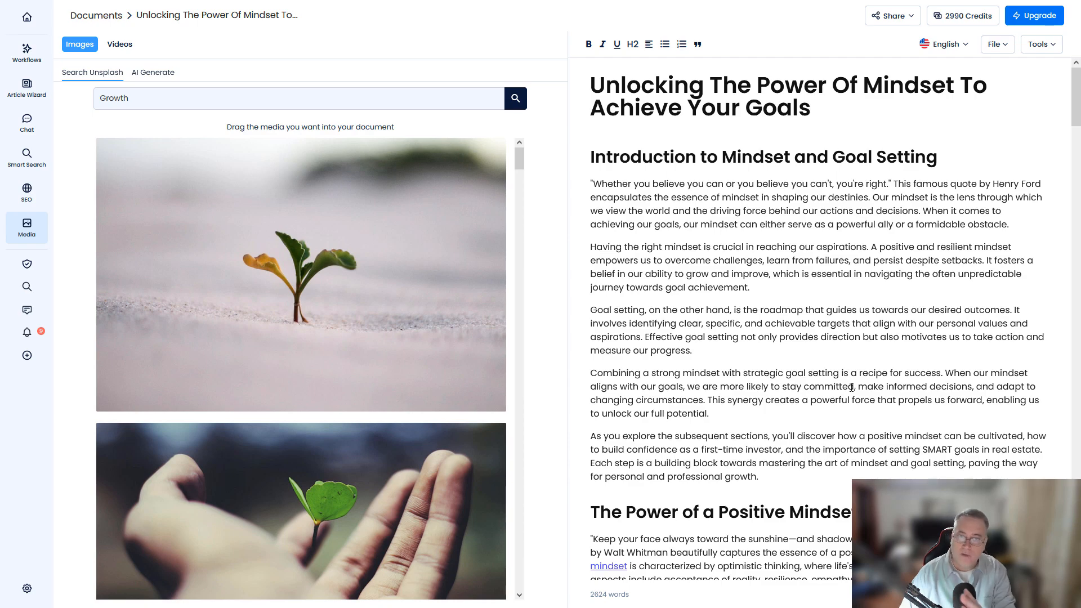
Step: Review the article down to "Confidence for First-Time Investors" and check further Growth images for a suitable picture
{"action": "scroll", "coordinate": [850, 387], "scroll_direction": "down", "scroll_amount": 7}
{"action": "scroll", "coordinate": [850, 386], "scroll_direction": "down", "scroll_amount": 20}
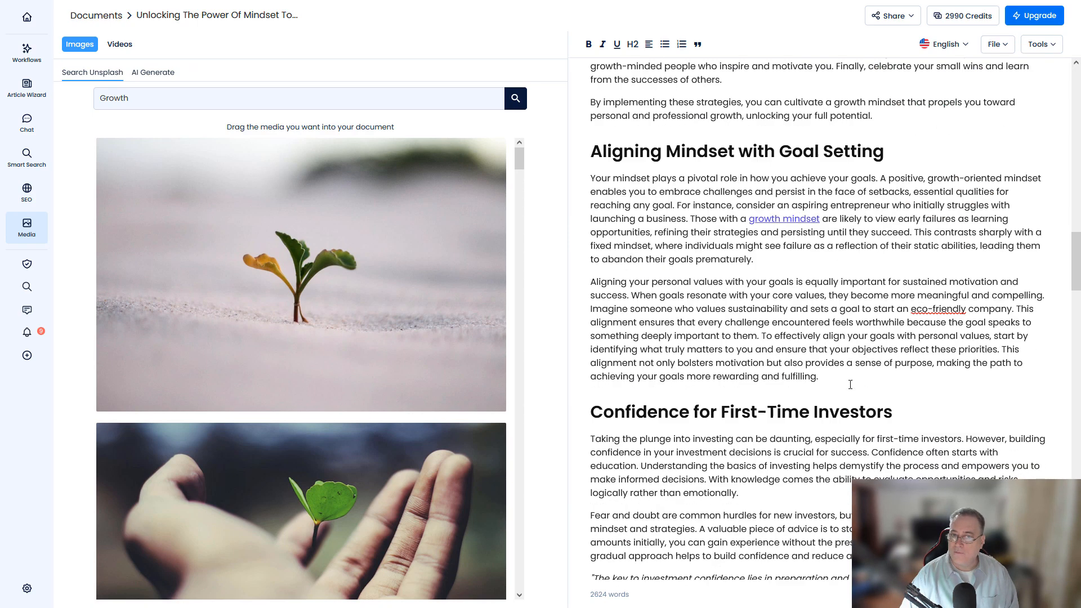
{"action": "scroll", "coordinate": [850, 386], "scroll_direction": "down", "scroll_amount": 2}
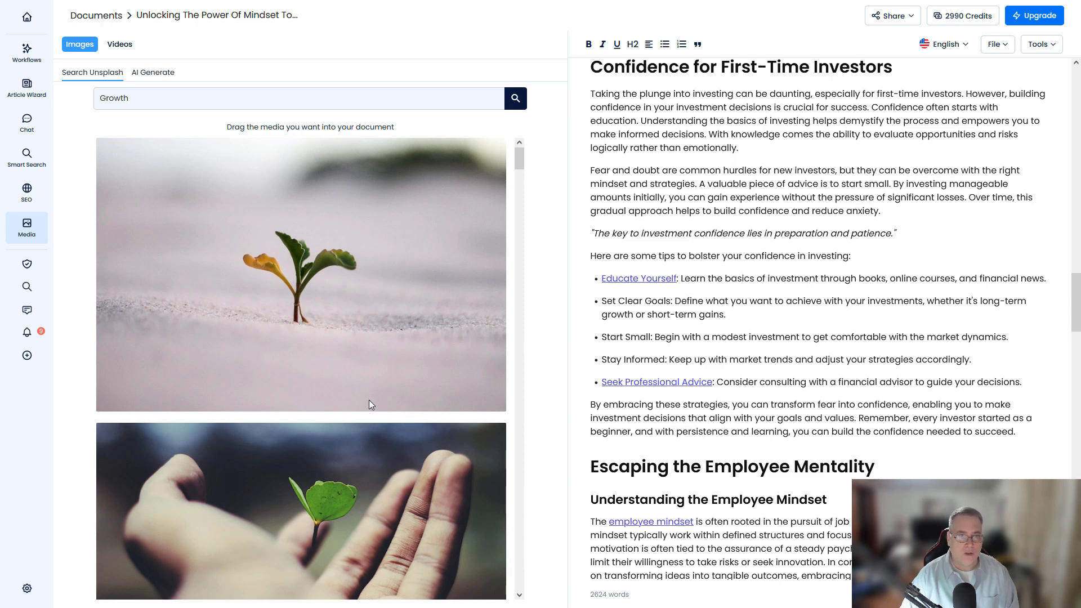
{"action": "scroll", "coordinate": [370, 404], "scroll_direction": "down", "scroll_amount": 15}
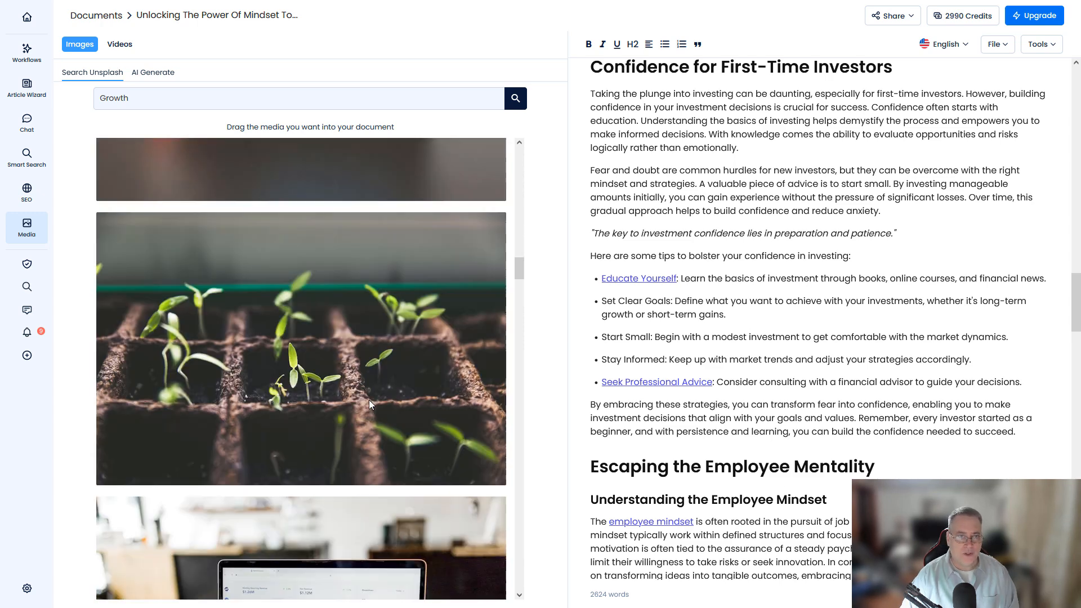
{"action": "scroll", "coordinate": [370, 405], "scroll_direction": "down", "scroll_amount": 15}
{"action": "scroll", "coordinate": [369, 404], "scroll_direction": "up", "scroll_amount": 11}
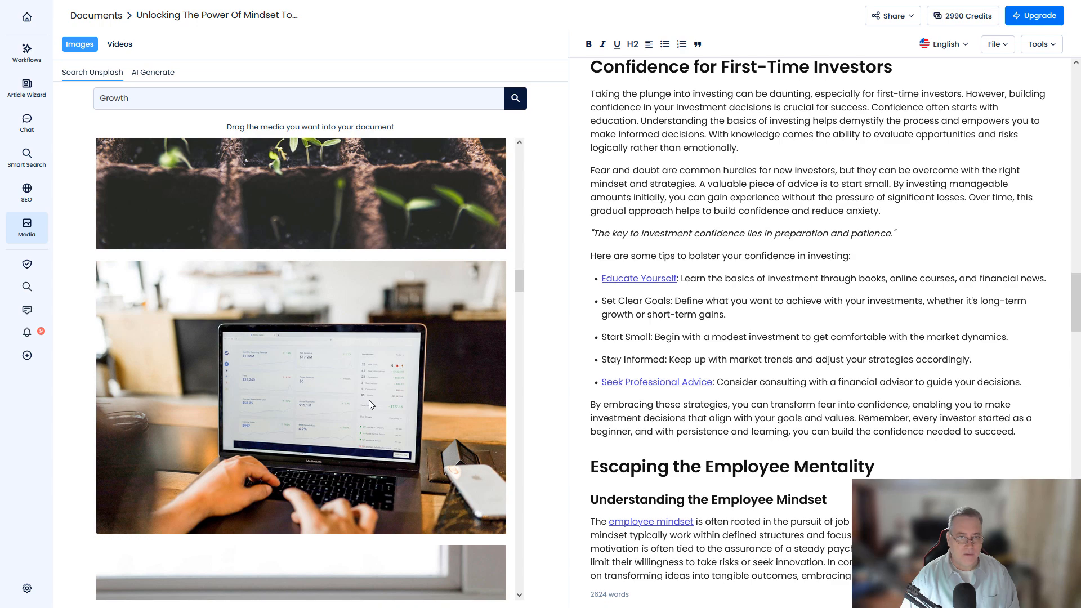
{"action": "scroll", "coordinate": [360, 407], "scroll_direction": "down", "scroll_amount": 8}
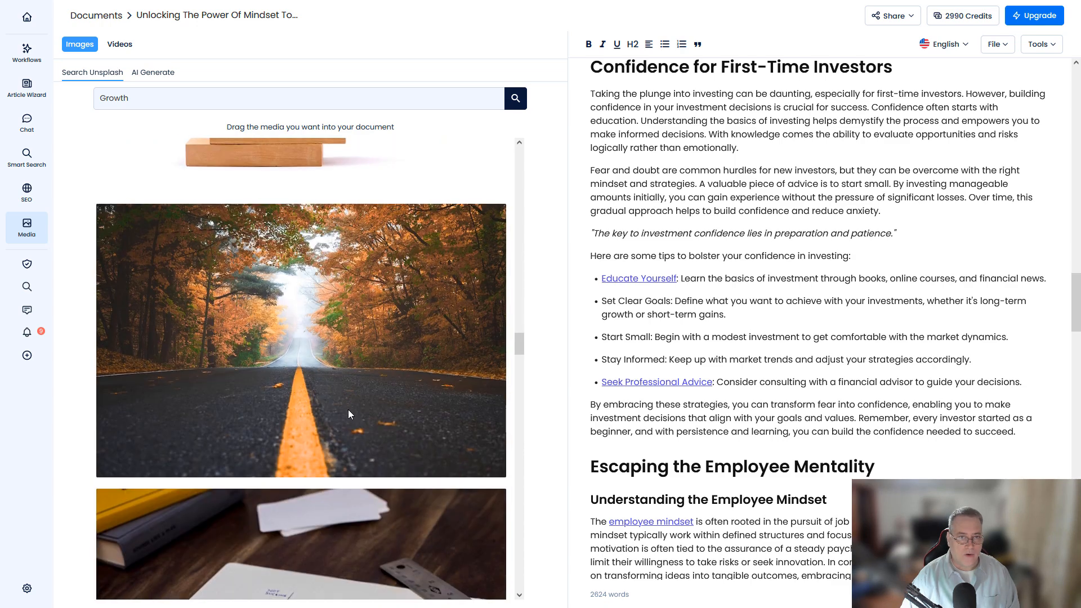
{"action": "scroll", "coordinate": [348, 414], "scroll_direction": "down", "scroll_amount": 3}
{"action": "scroll", "coordinate": [348, 414], "scroll_direction": "up", "scroll_amount": 3}
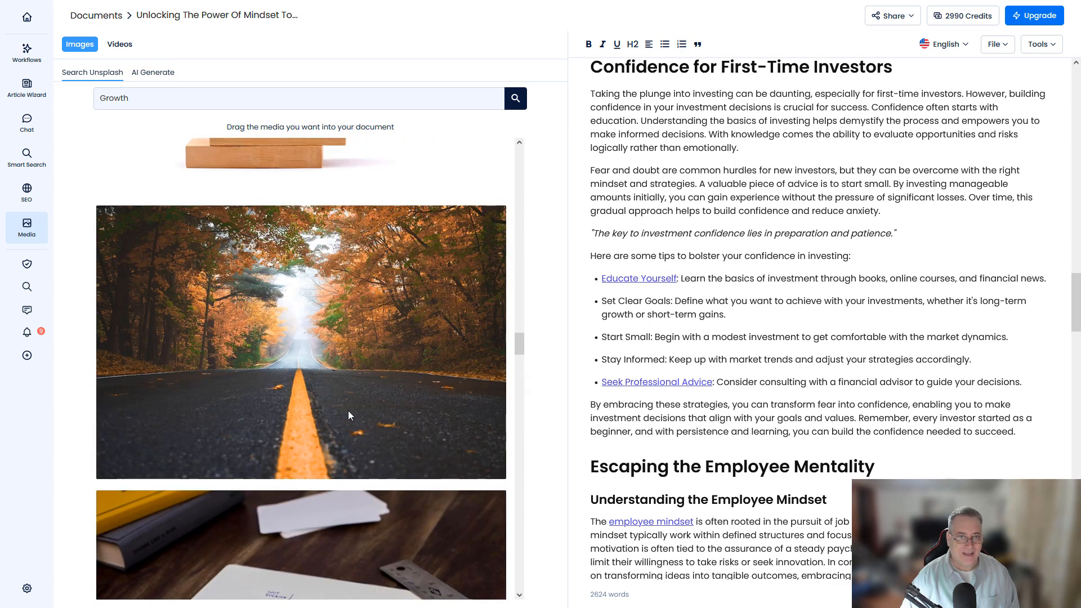
Step: Search Unsplash for "Employee", copied from the "Escaping the Employee Mentality" heading
{"action": "double_click", "coordinate": [758, 465]}
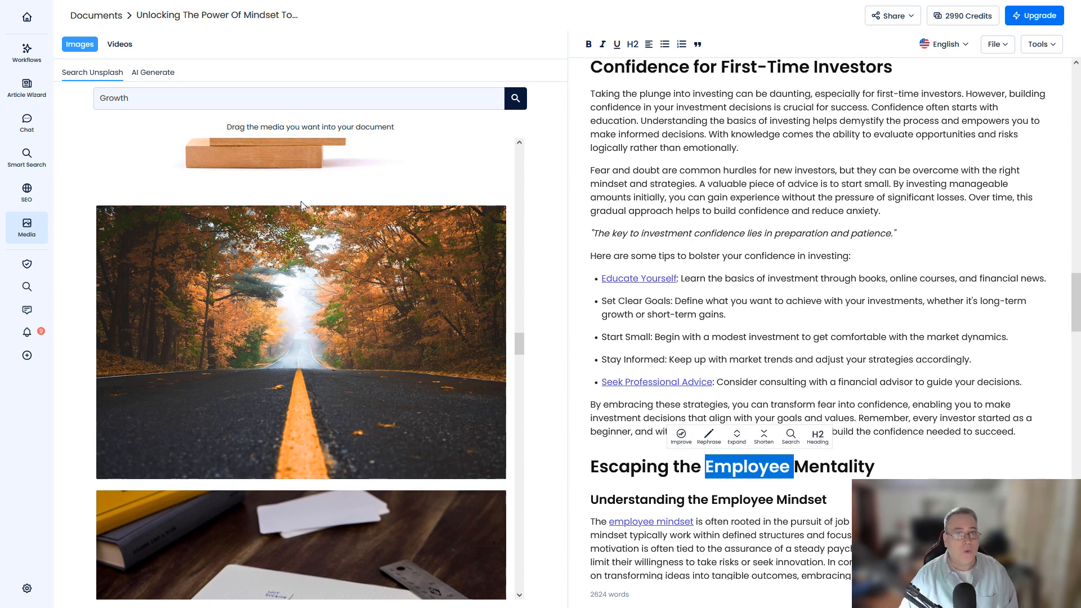
{"action": "key", "text": "ctrl+c"}
{"action": "type", "text": "v"}
{"action": "left_click", "coordinate": [157, 97]}
{"action": "key", "text": "ctrl+a"}
{"action": "key", "text": "ctrl+v"}
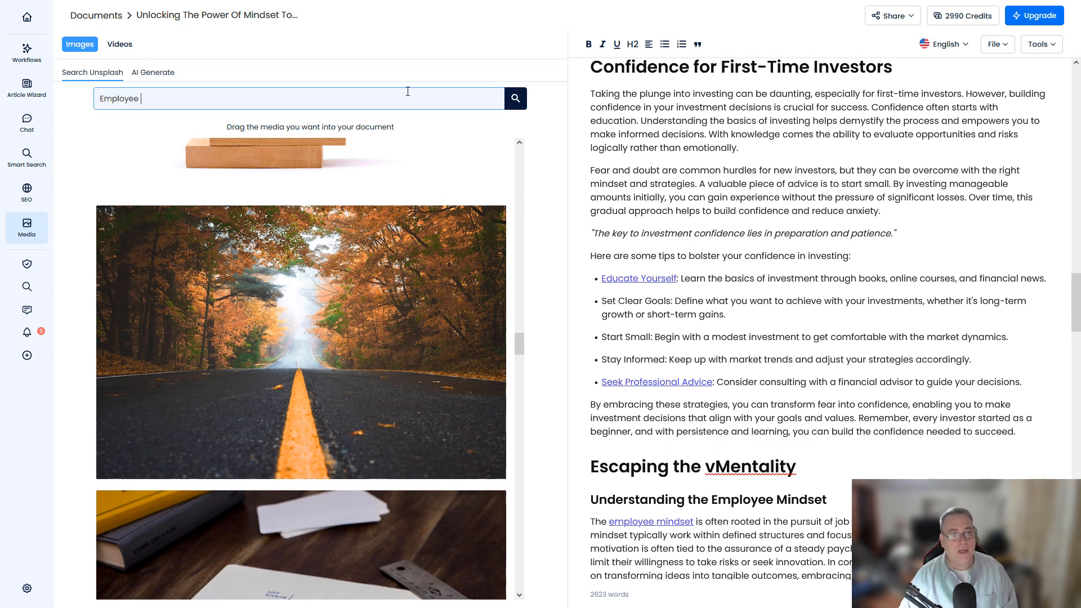
{"action": "left_click", "coordinate": [521, 99]}
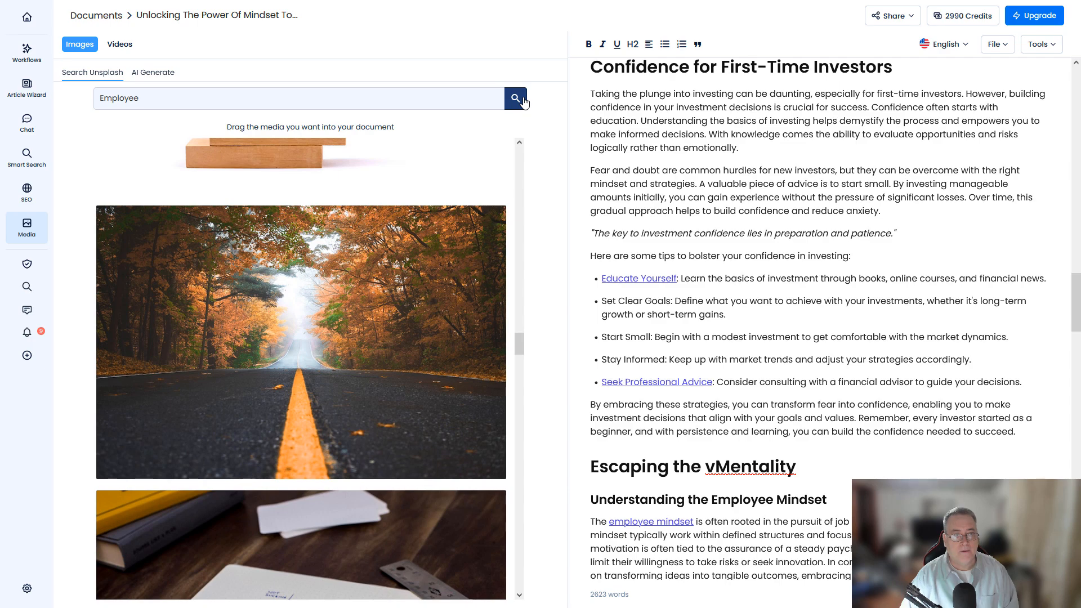
Step: Insert the Employee search photo of people working on laptops around a table above the "Escaping the vMentality" heading
{"action": "scroll", "coordinate": [333, 269], "scroll_direction": "down", "scroll_amount": 5}
{"action": "scroll", "coordinate": [332, 421], "scroll_direction": "up", "scroll_amount": 5}
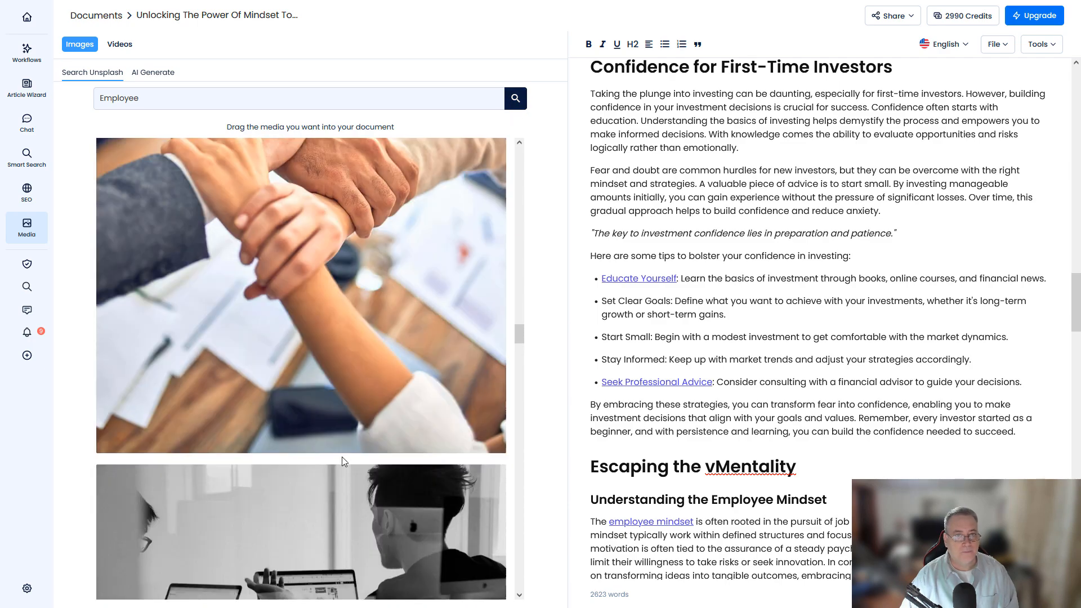
{"action": "scroll", "coordinate": [342, 458], "scroll_direction": "up", "scroll_amount": 3}
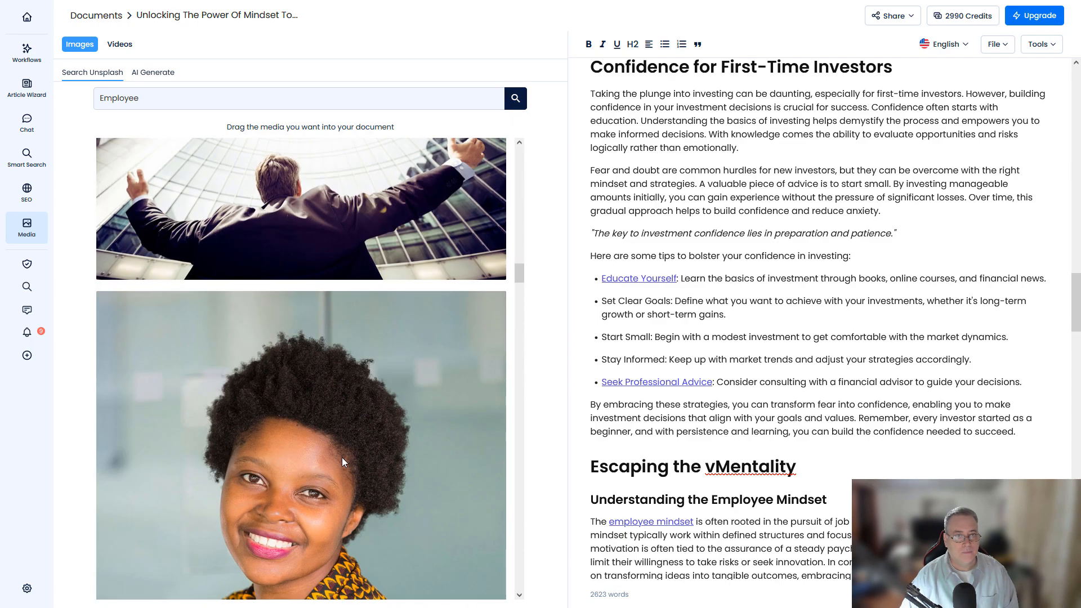
{"action": "scroll", "coordinate": [342, 458], "scroll_direction": "up", "scroll_amount": 10}
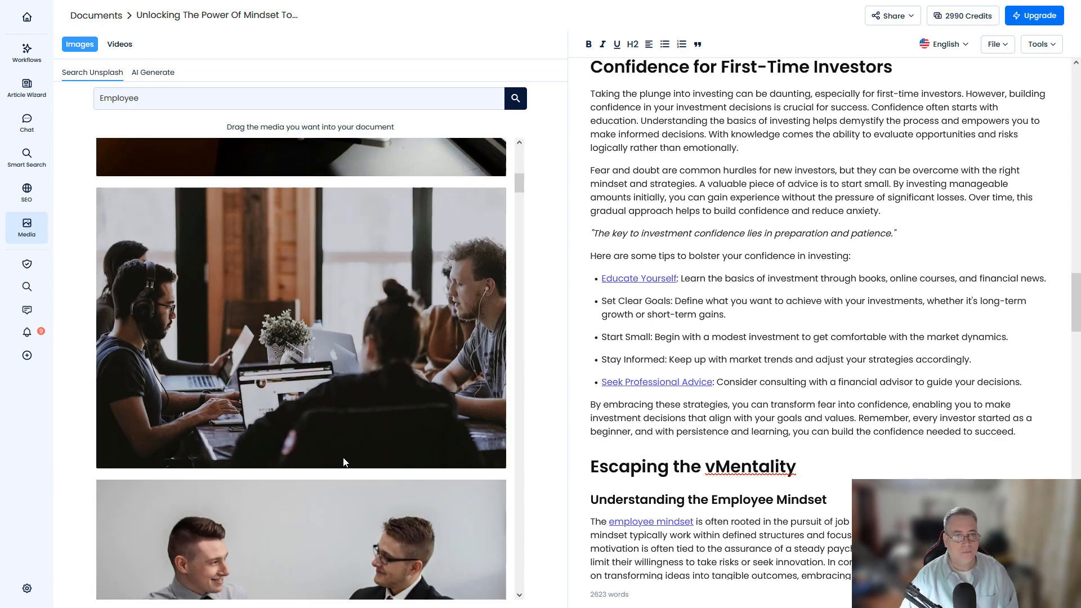
{"action": "scroll", "coordinate": [343, 459], "scroll_direction": "up", "scroll_amount": 2}
{"action": "scroll", "coordinate": [344, 458], "scroll_direction": "down", "scroll_amount": 2}
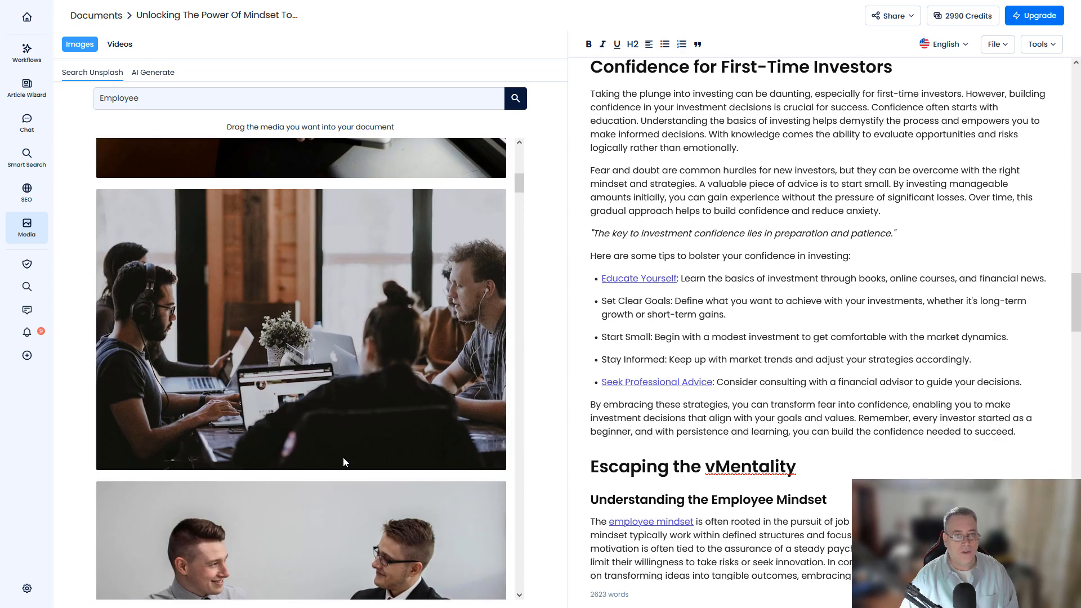
{"action": "left_click_drag", "start_coordinate": [320, 369], "coordinate": [656, 450]}
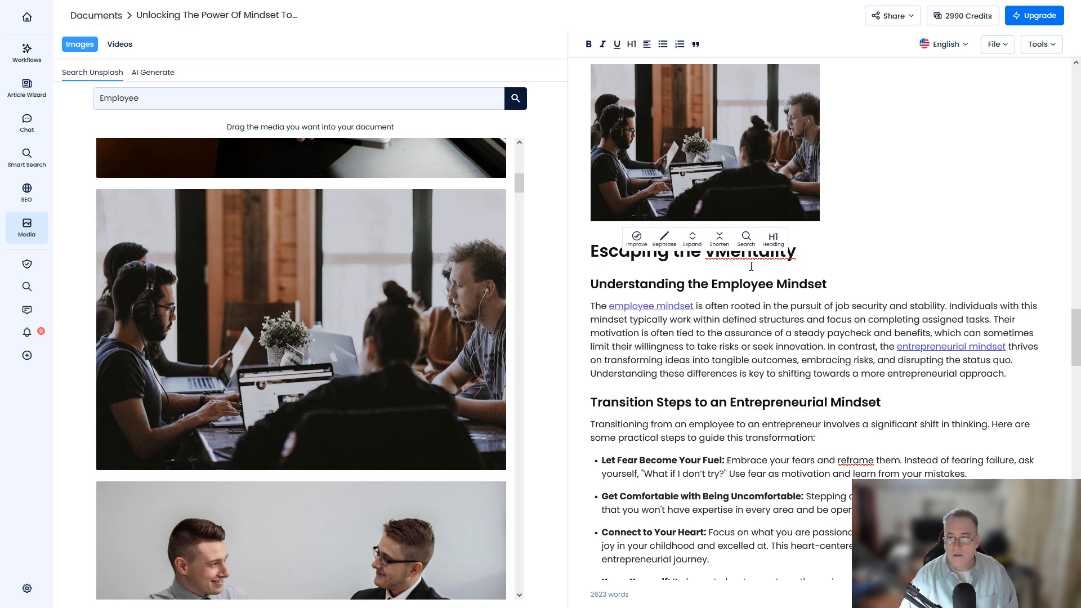
Step: Check the spelling suggestions for "vMentality" in the heading below the inserted team photo
{"action": "left_click", "coordinate": [718, 259]}
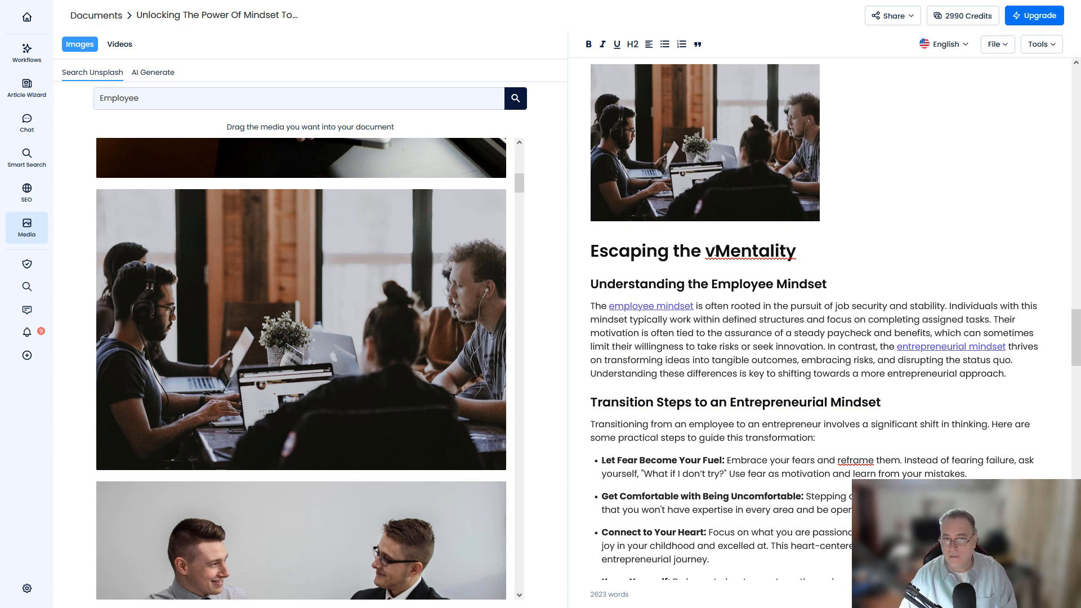
{"action": "right_click", "coordinate": [790, 257]}
{"action": "left_click", "coordinate": [790, 257]}
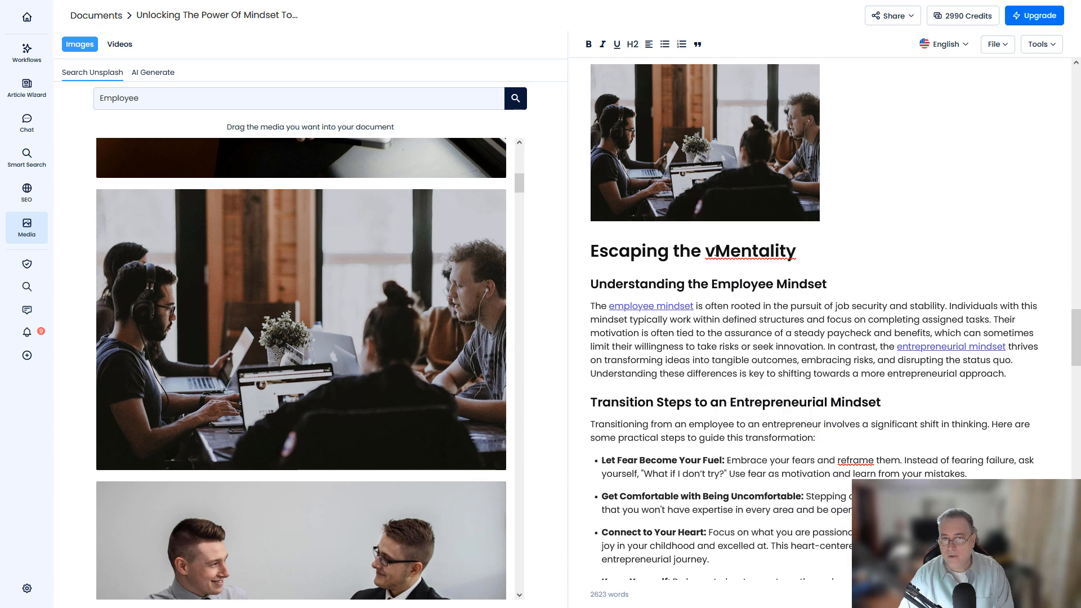
{"action": "right_click", "coordinate": [715, 253]}
{"action": "left_click", "coordinate": [721, 246]}
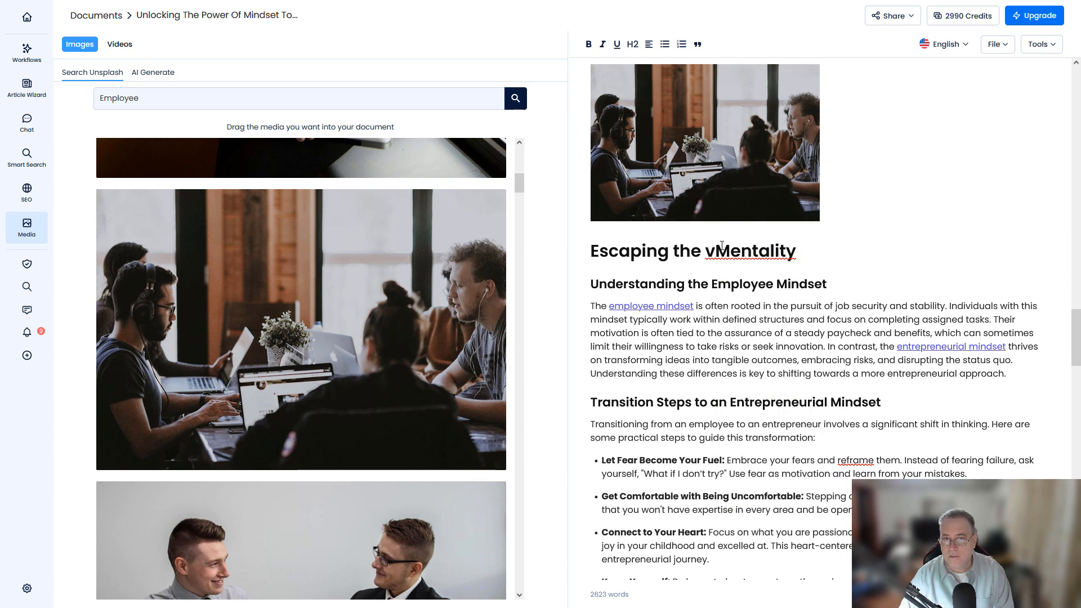
{"action": "right_click", "coordinate": [721, 246]}
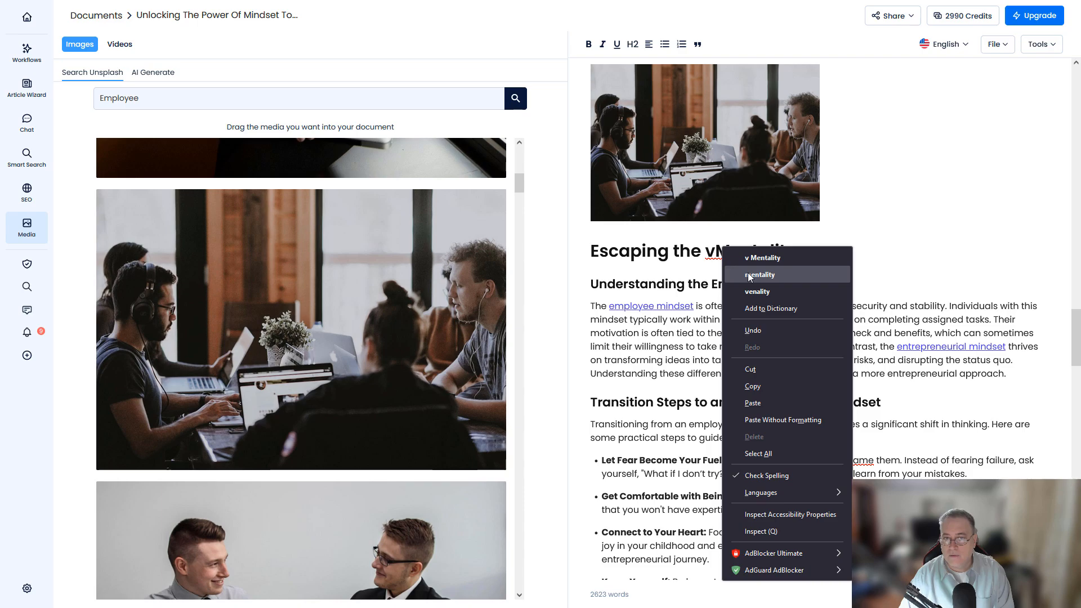
{"action": "left_click", "coordinate": [661, 307]}
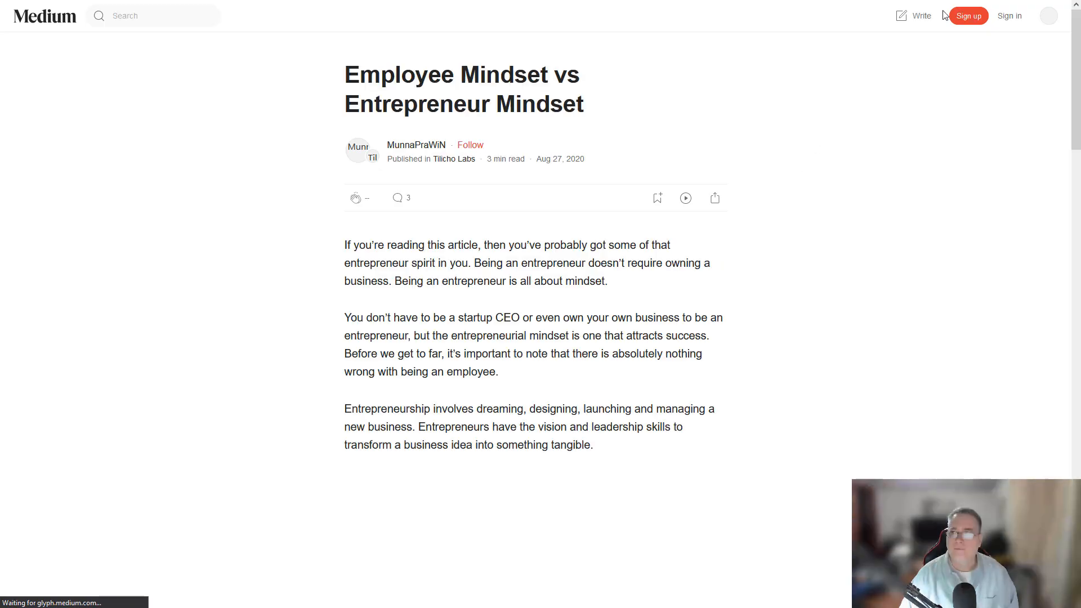
{"action": "mouse_move", "coordinate": [883, 2]}
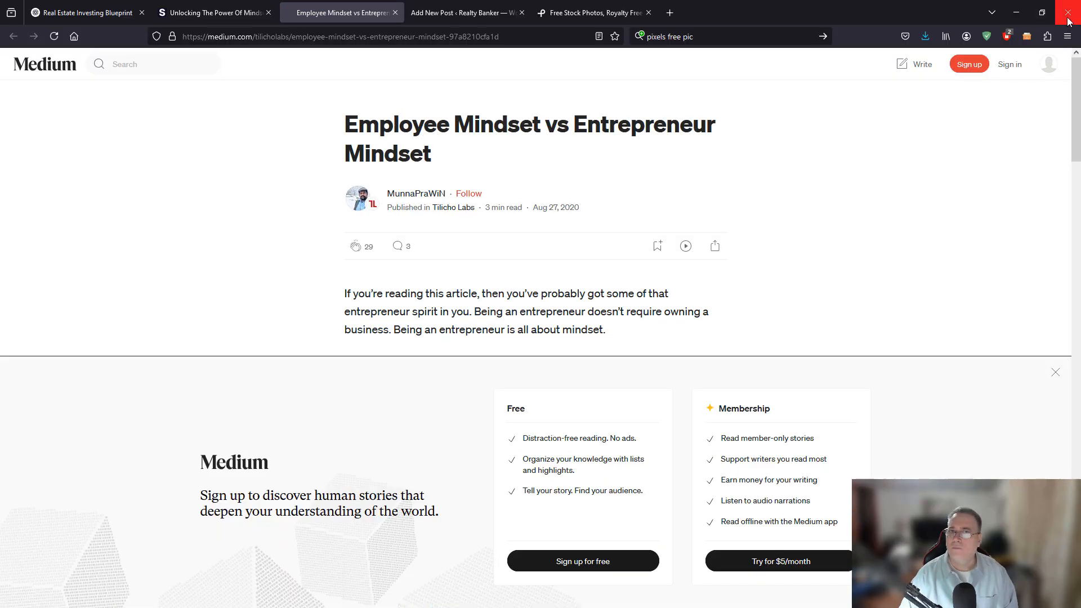
{"action": "left_click", "coordinate": [214, 12]}
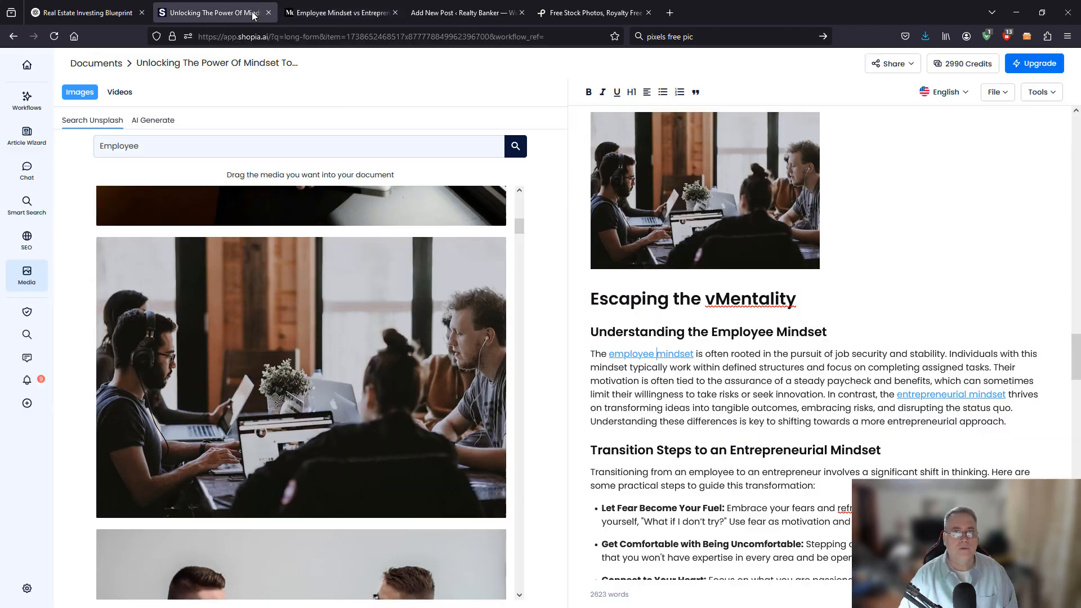
{"action": "left_click", "coordinate": [365, 14]}
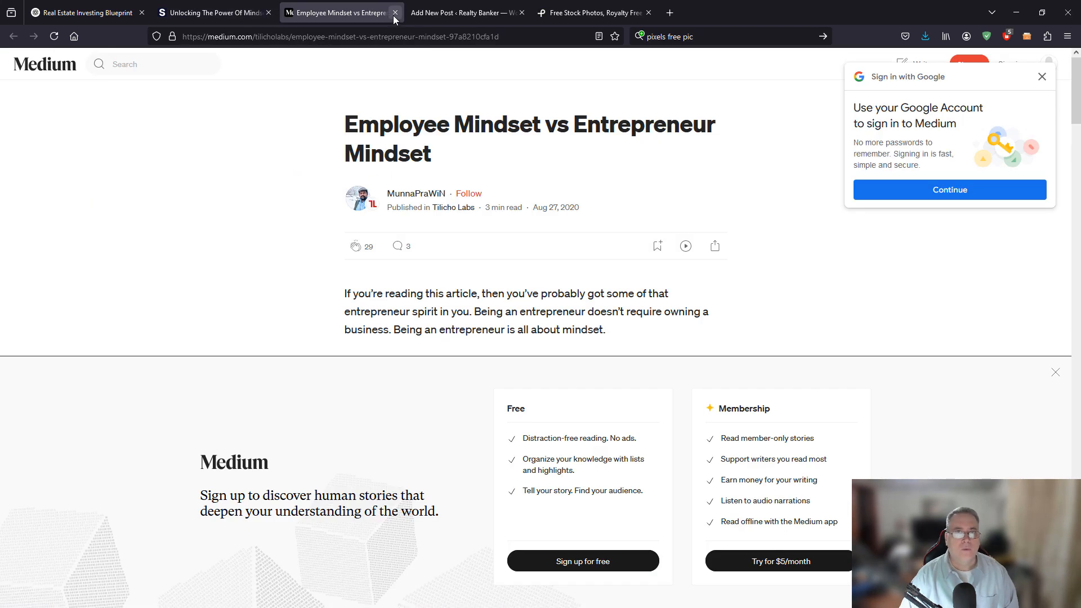
{"action": "left_click", "coordinate": [395, 12]}
{"action": "left_click", "coordinate": [228, 13]}
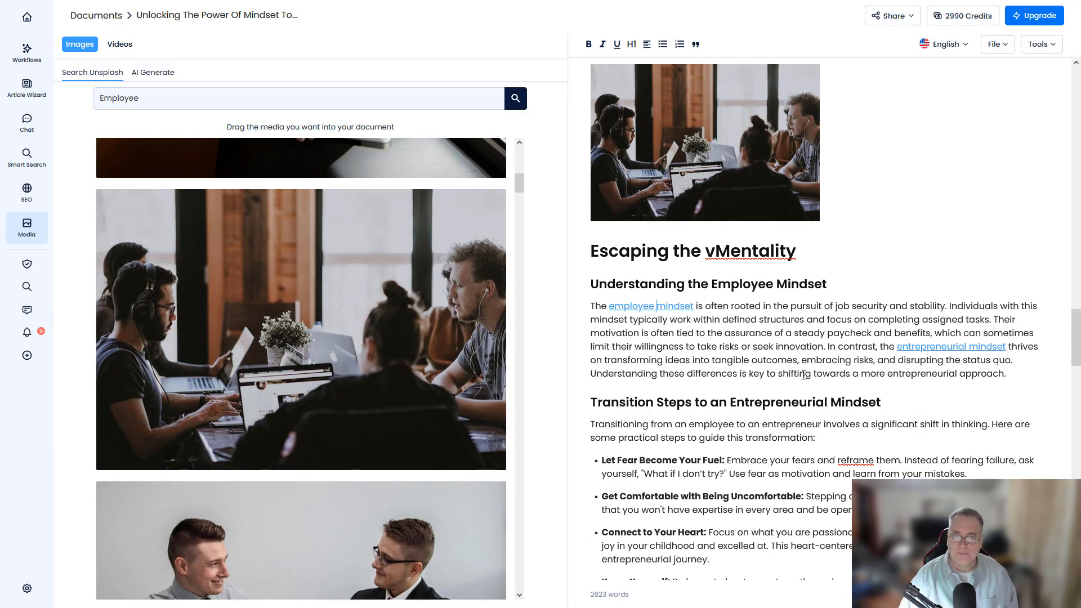
Step: Return to the start of the article and look through the remaining Employee images for another suitable picture
{"action": "scroll", "coordinate": [804, 375], "scroll_direction": "down", "scroll_amount": 2}
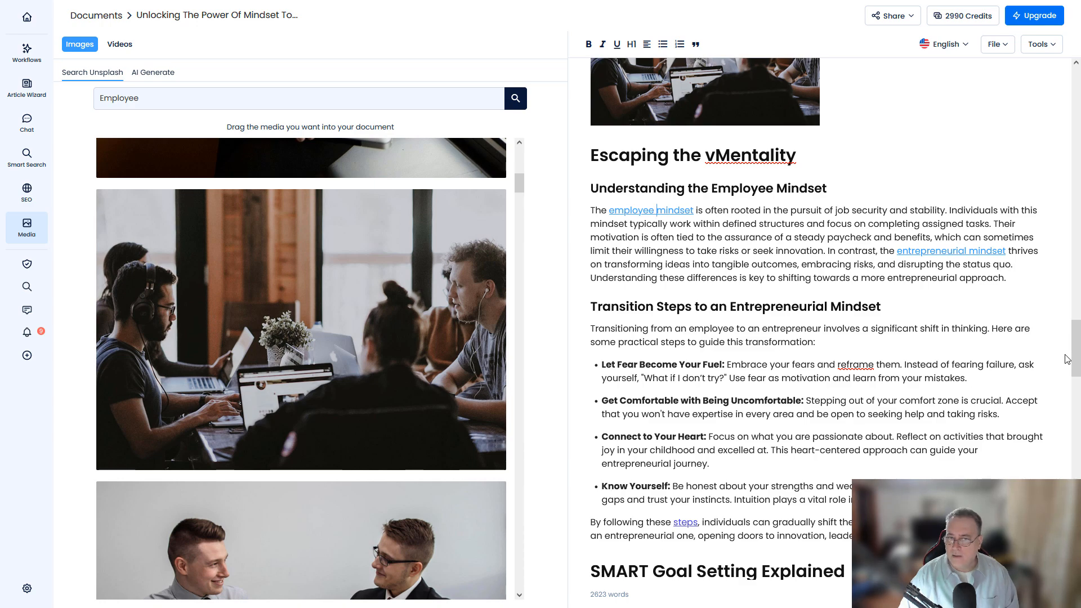
{"action": "left_click_drag", "start_coordinate": [1075, 349], "coordinate": [1039, 78]}
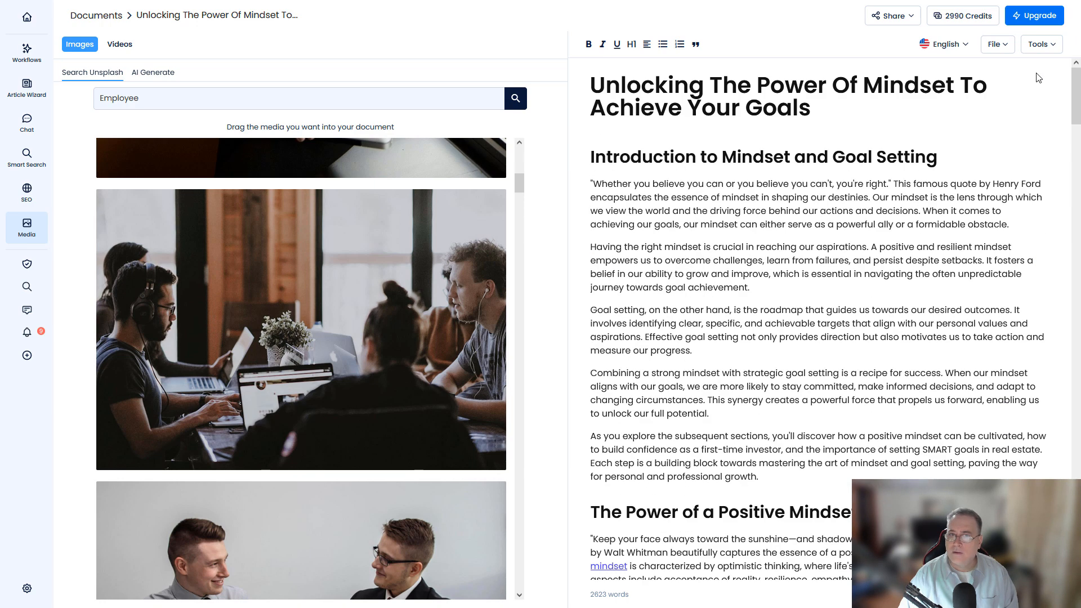
{"action": "scroll", "coordinate": [344, 383], "scroll_direction": "down", "scroll_amount": 10}
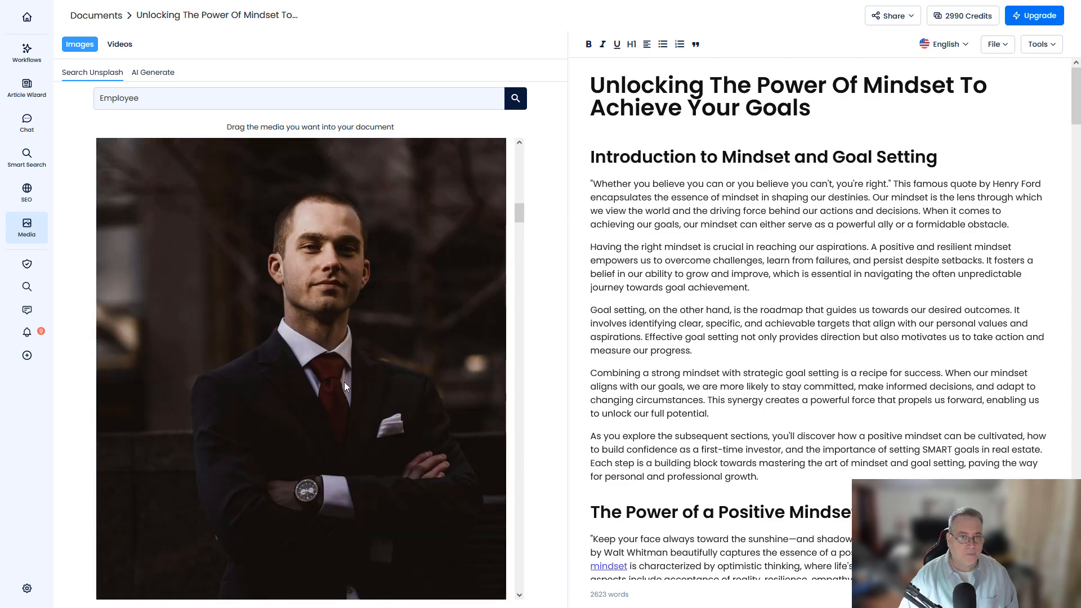
{"action": "scroll", "coordinate": [347, 384], "scroll_direction": "down", "scroll_amount": 12}
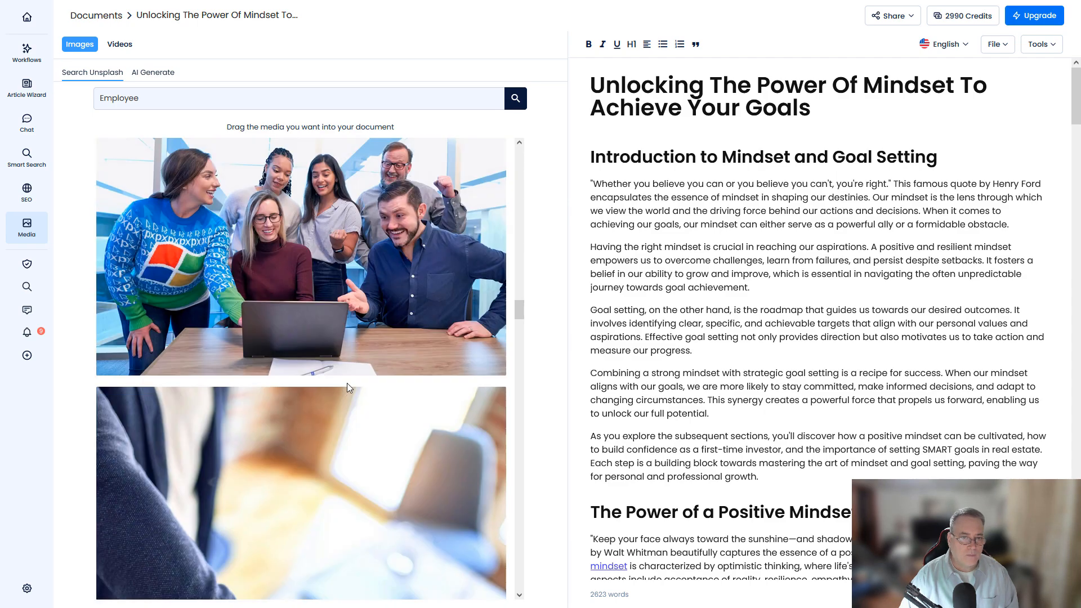
{"action": "scroll", "coordinate": [348, 385], "scroll_direction": "down", "scroll_amount": 4}
{"action": "scroll", "coordinate": [353, 386], "scroll_direction": "up", "scroll_amount": 6}
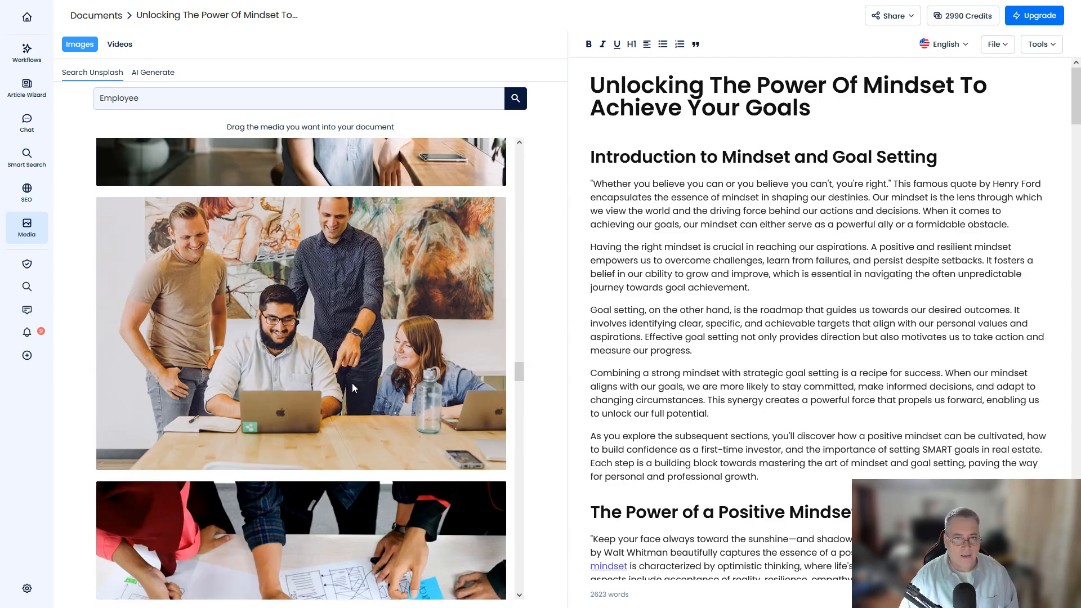
{"action": "scroll", "coordinate": [352, 386], "scroll_direction": "down", "scroll_amount": 2}
{"action": "scroll", "coordinate": [352, 384], "scroll_direction": "down", "scroll_amount": 5}
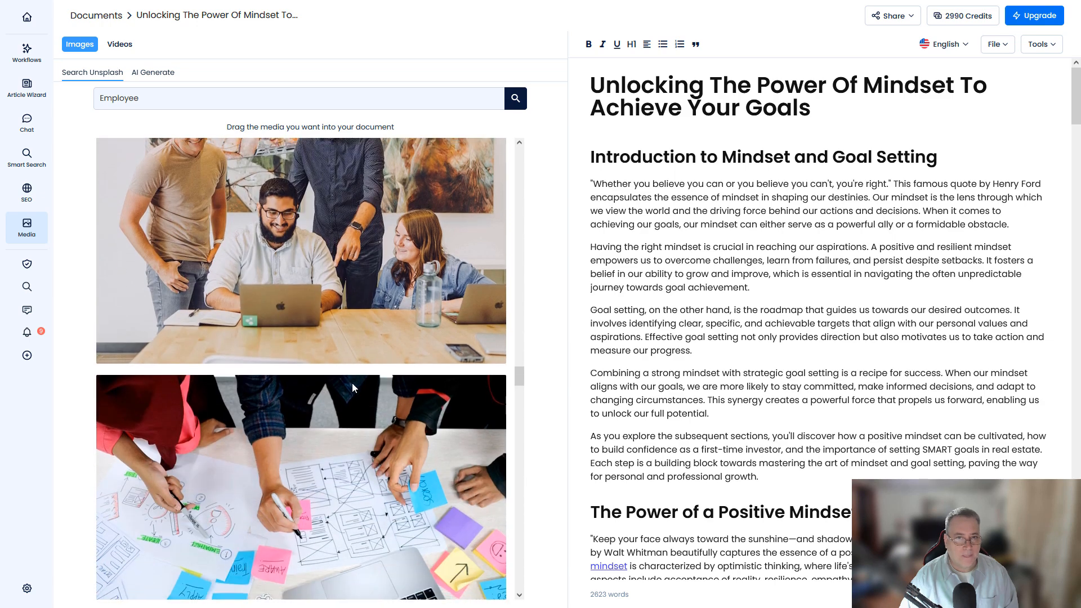
{"action": "scroll", "coordinate": [352, 383], "scroll_direction": "down", "scroll_amount": 5}
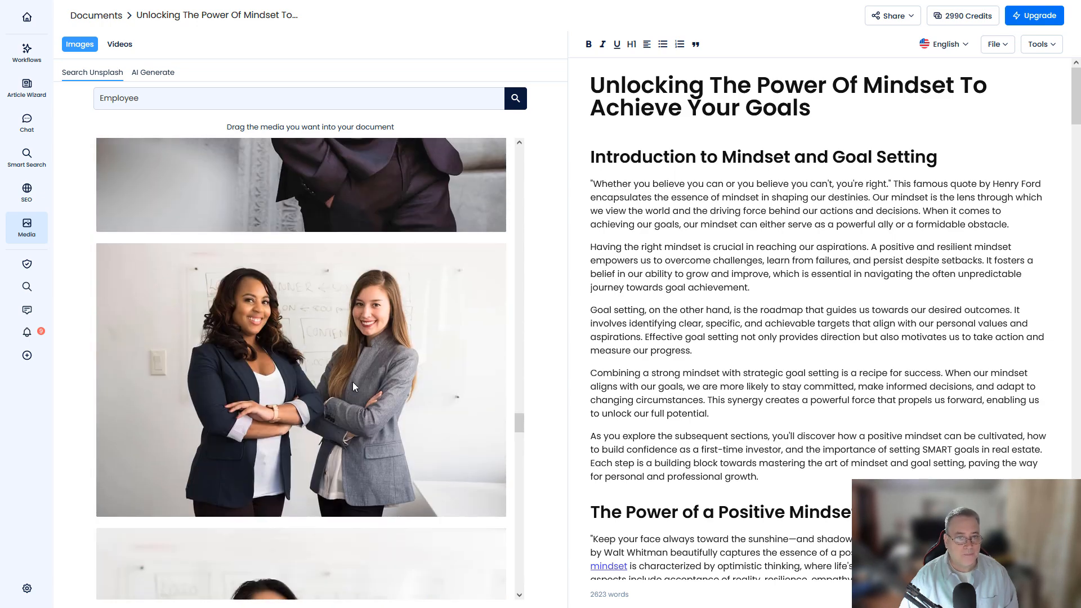
{"action": "scroll", "coordinate": [353, 374], "scroll_direction": "down", "scroll_amount": 6}
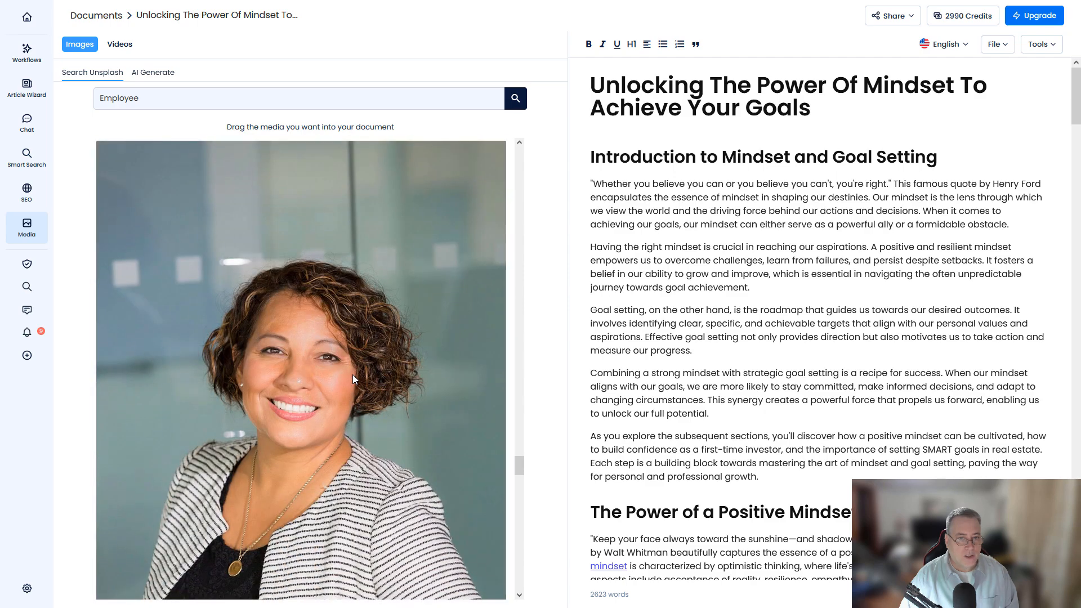
{"action": "scroll", "coordinate": [352, 373], "scroll_direction": "down", "scroll_amount": 6}
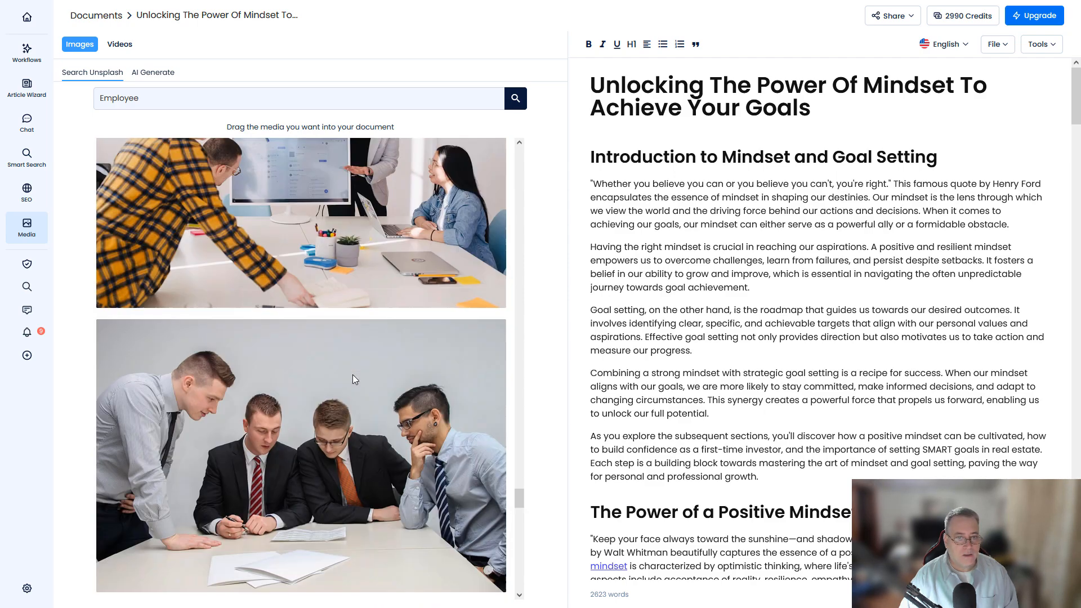
{"action": "scroll", "coordinate": [352, 374], "scroll_direction": "down", "scroll_amount": 5}
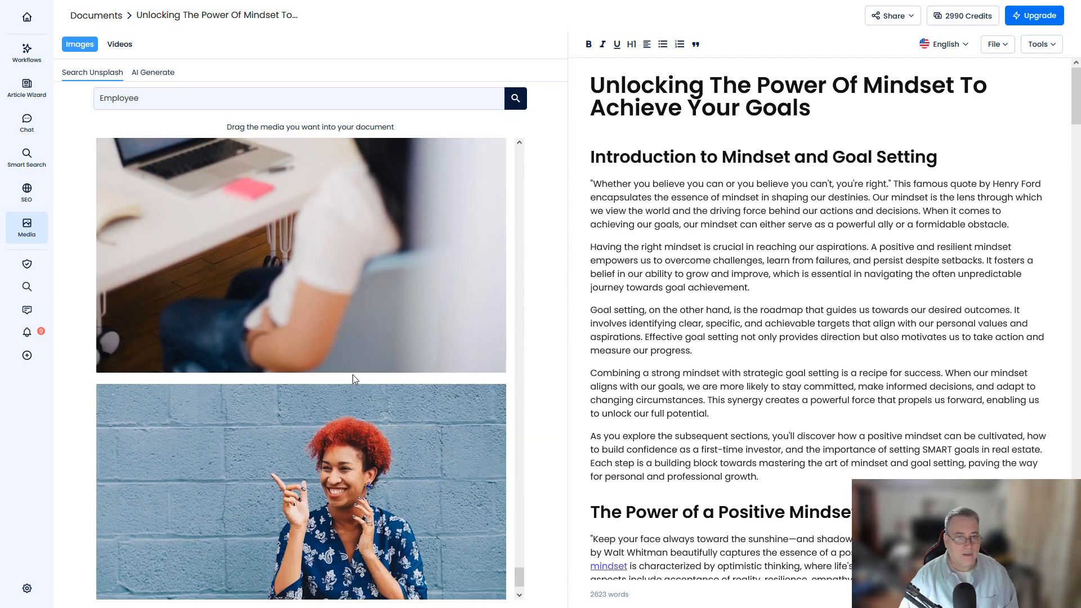
{"action": "scroll", "coordinate": [353, 373], "scroll_direction": "down", "scroll_amount": 4}
{"action": "scroll", "coordinate": [353, 374], "scroll_direction": "up", "scroll_amount": 5}
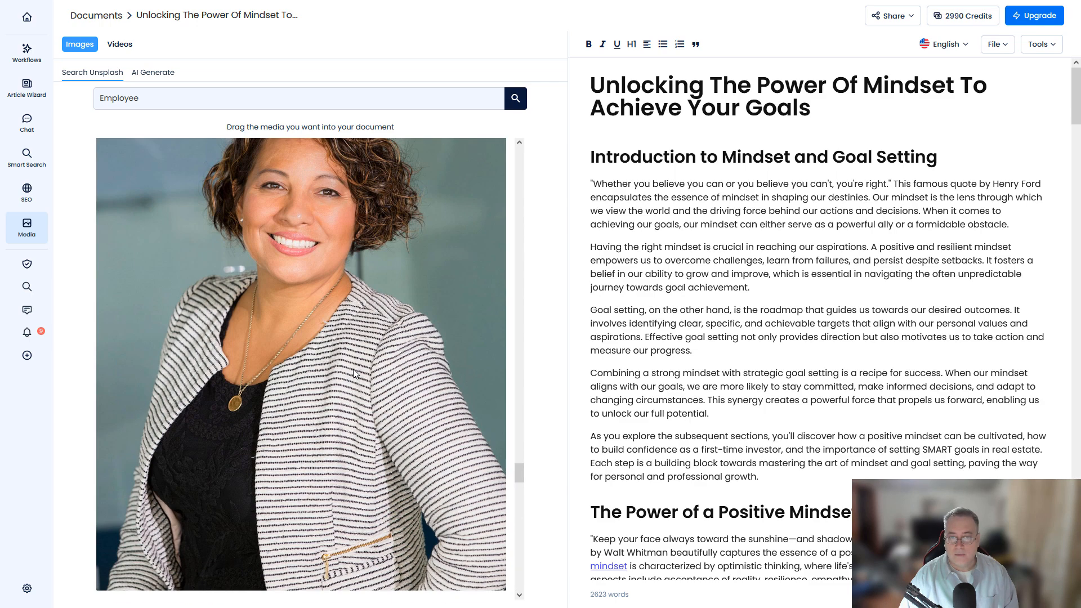
Step: Search Unsplash for "boss" and look through the image results
{"action": "triple_click", "coordinate": [143, 100]}
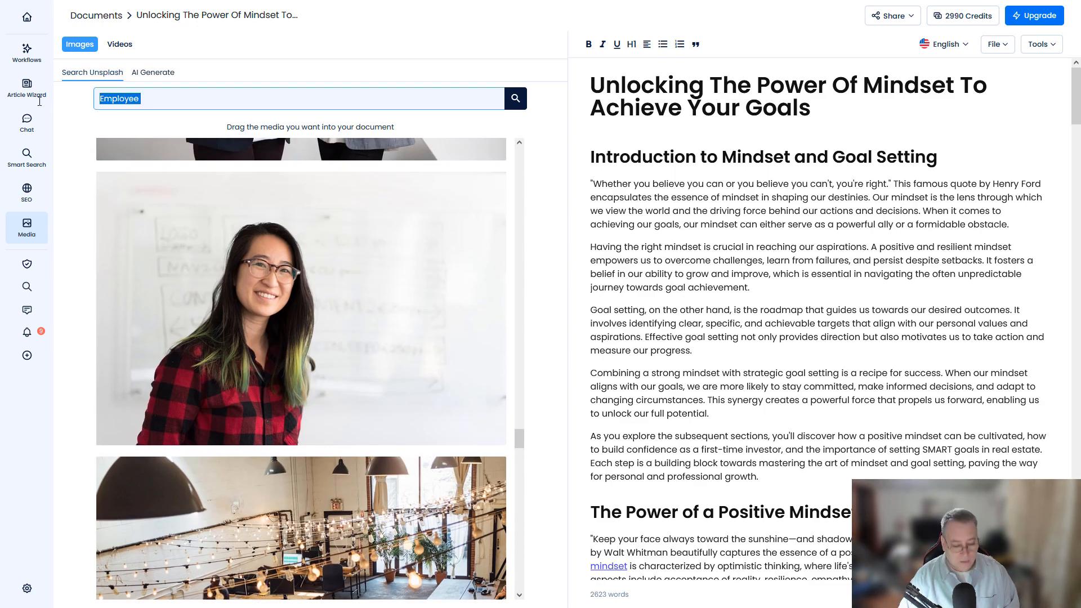
{"action": "type", "text": "boss"}
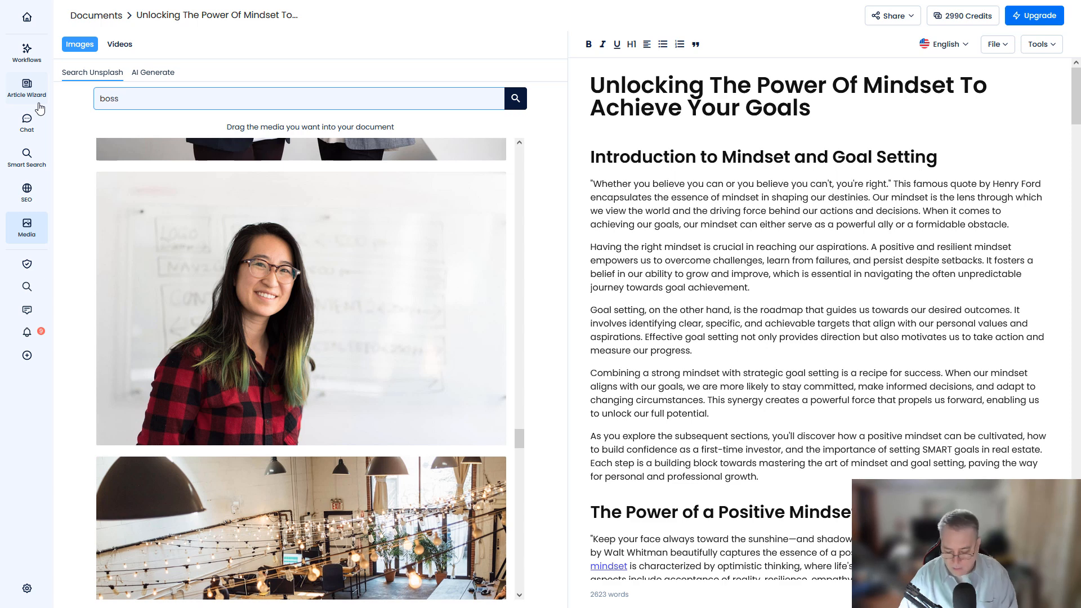
{"action": "key", "text": "Return"}
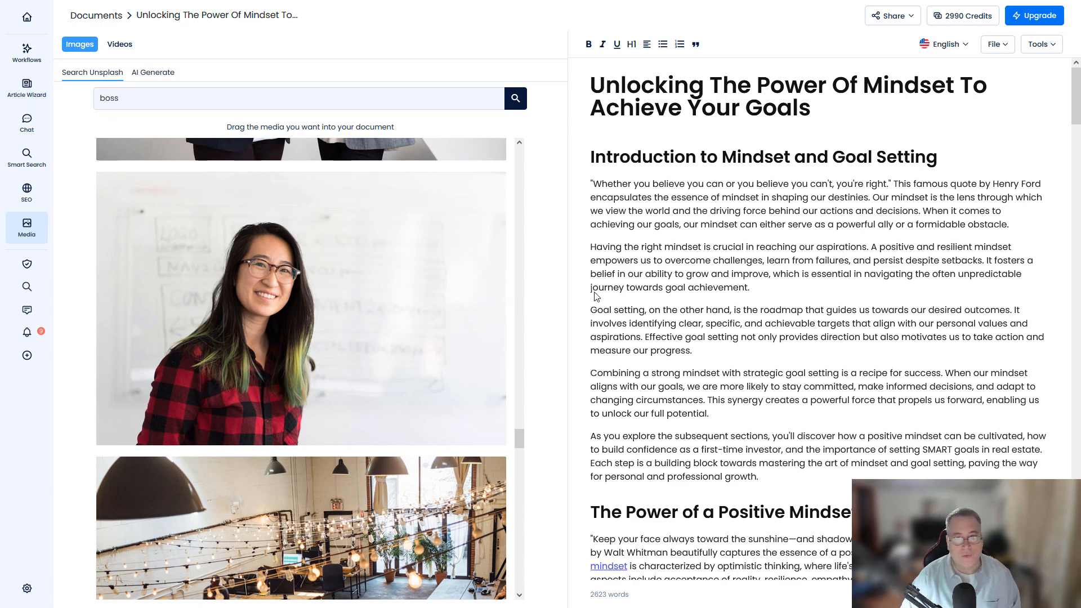
{"action": "scroll", "coordinate": [320, 309], "scroll_direction": "down", "scroll_amount": 10}
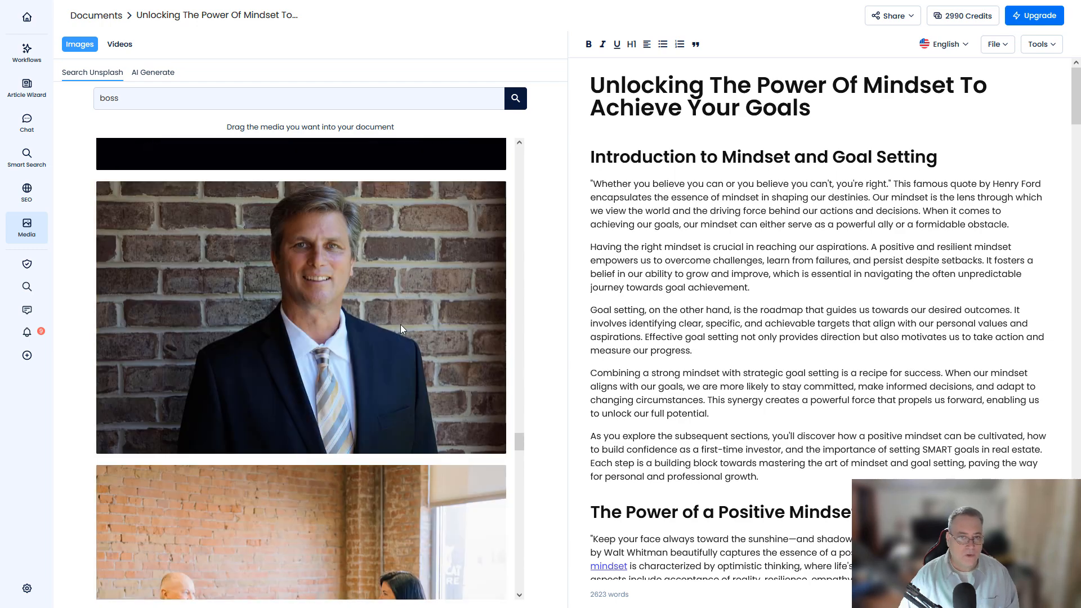
{"action": "scroll", "coordinate": [400, 324], "scroll_direction": "down", "scroll_amount": 8}
{"action": "scroll", "coordinate": [403, 332], "scroll_direction": "down", "scroll_amount": 12}
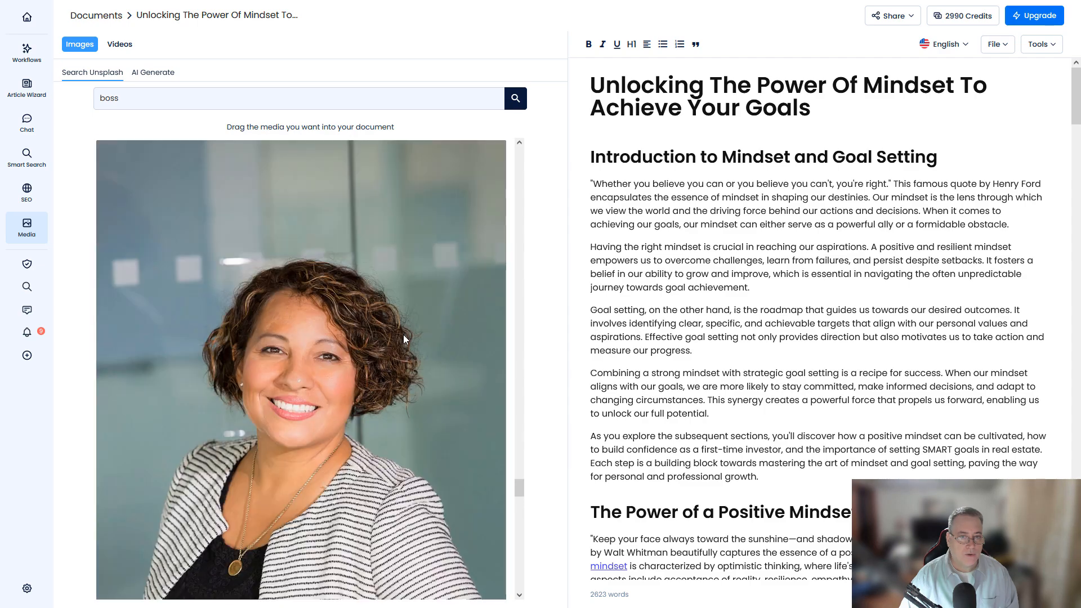
{"action": "scroll", "coordinate": [403, 336], "scroll_direction": "down", "scroll_amount": 15}
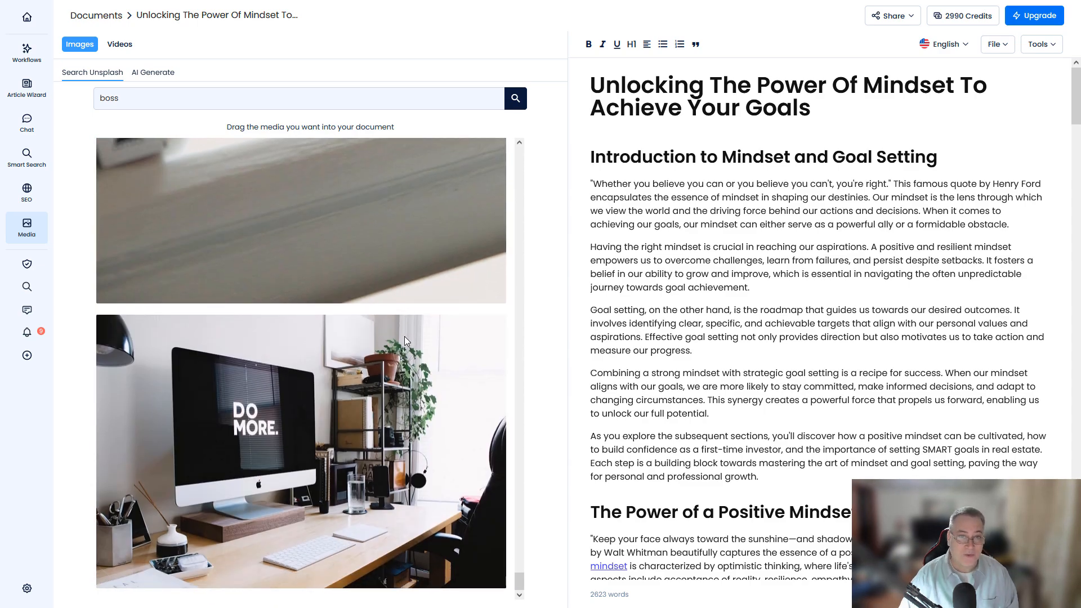
{"action": "scroll", "coordinate": [405, 338], "scroll_direction": "up", "scroll_amount": 6}
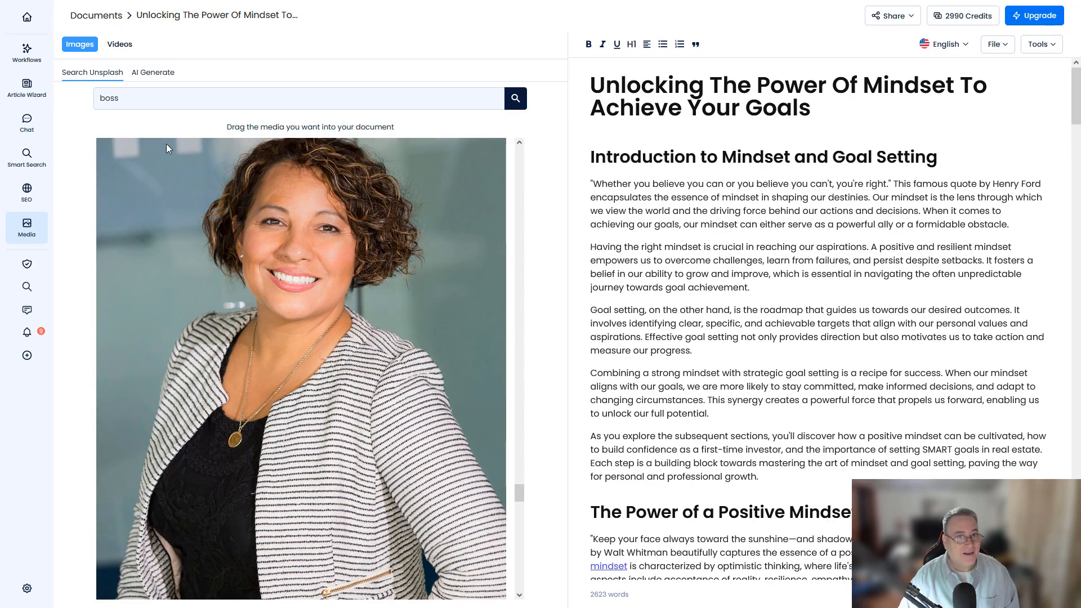
Step: Search Unsplash for "supervisor" and look through the image results
{"action": "double_click", "coordinate": [133, 105]}
{"action": "type", "text": "su"}
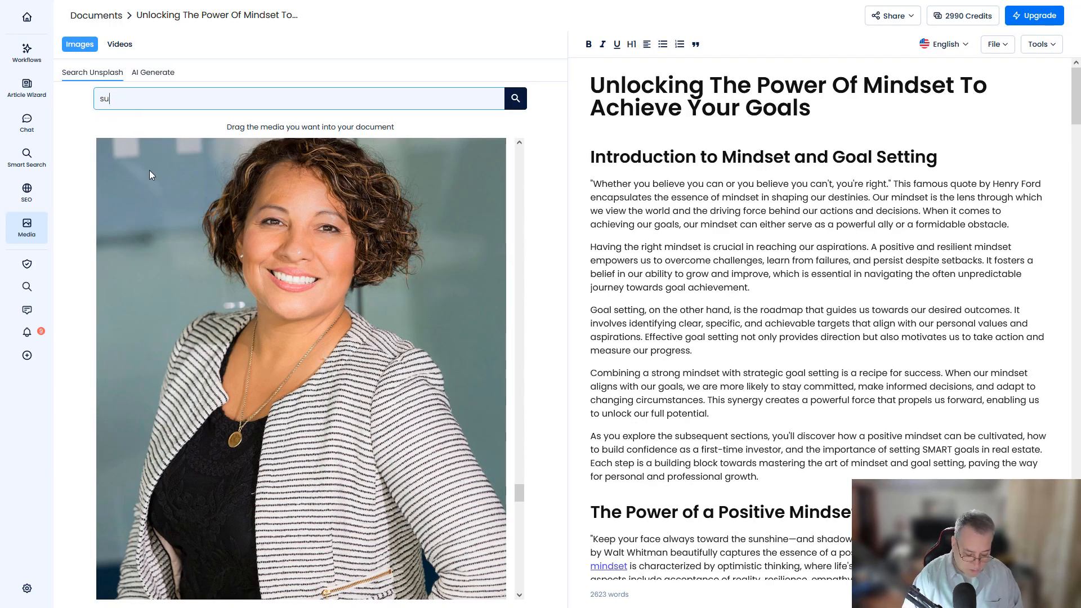
{"action": "type", "text": "perrvcise"}
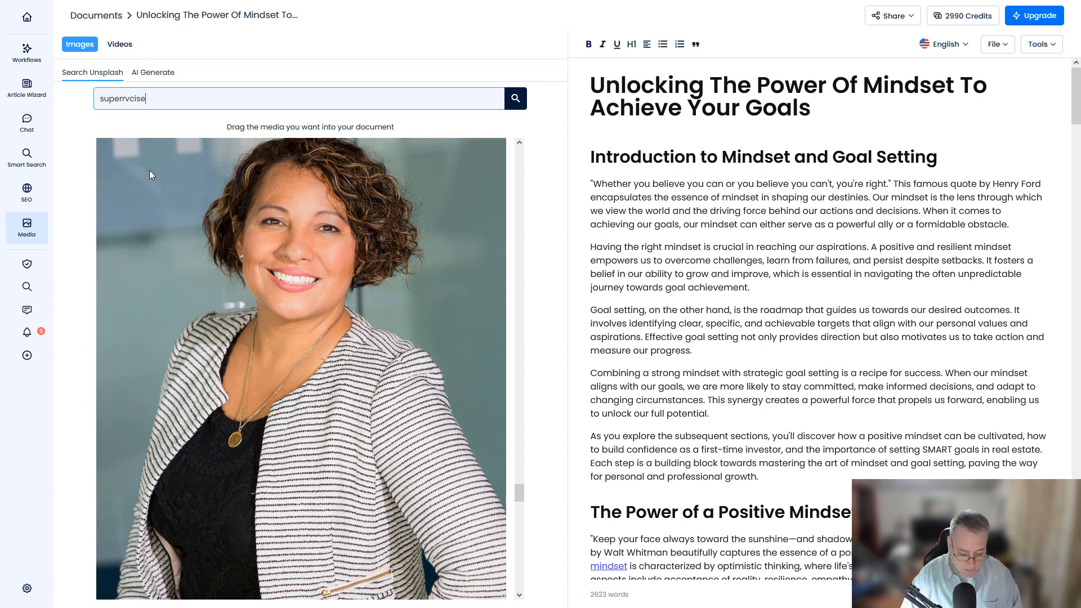
{"action": "key", "text": "BackSpace"}
{"action": "key", "text": "BackSpace"}
{"action": "key", "text": "BackSpace"}
{"action": "key", "text": "BackSpace"}
{"action": "key", "text": "BackSpace"}
{"action": "key", "text": "BackSpace"}
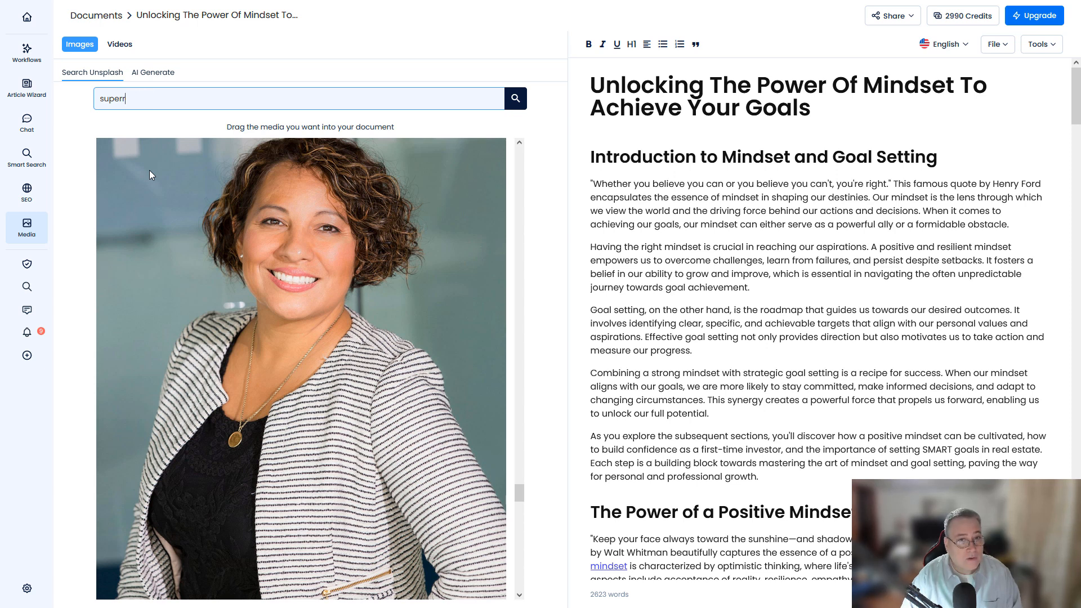
{"action": "type", "text": "visor"}
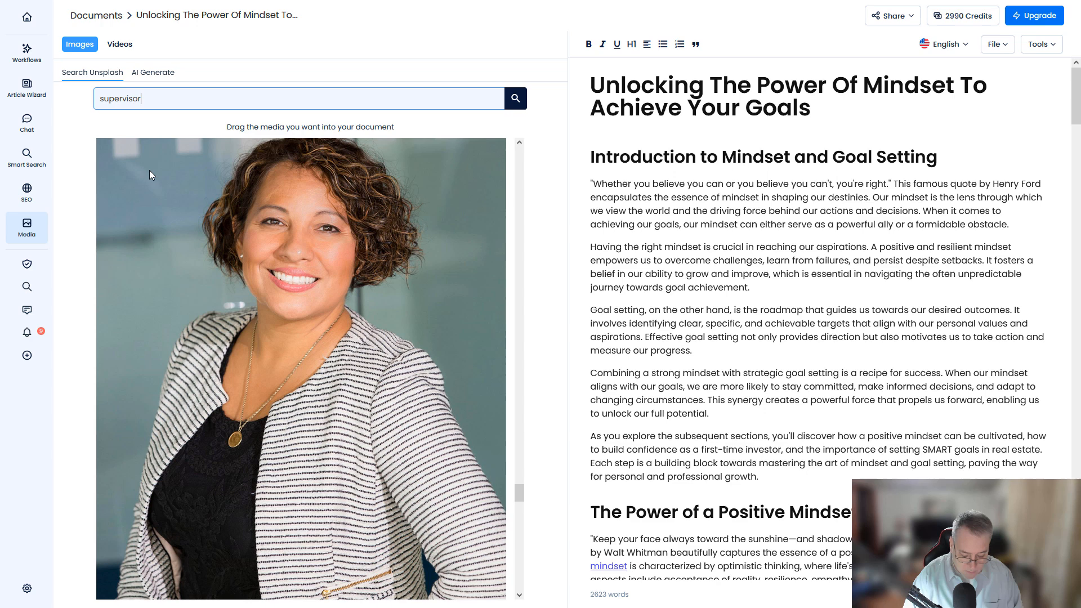
{"action": "key", "text": "Return"}
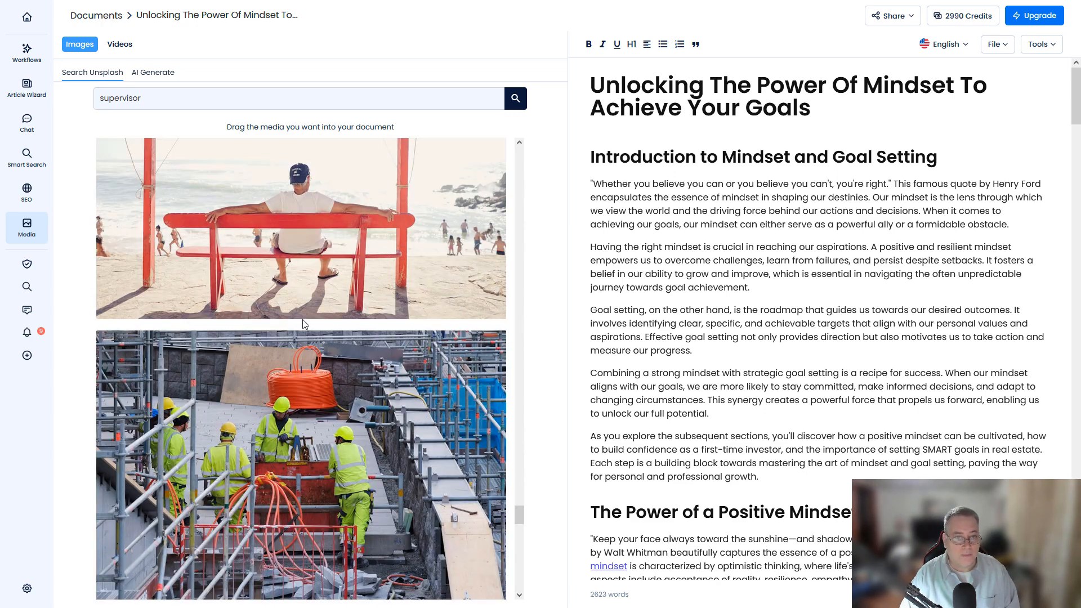
{"action": "scroll", "coordinate": [302, 324], "scroll_direction": "down", "scroll_amount": 10}
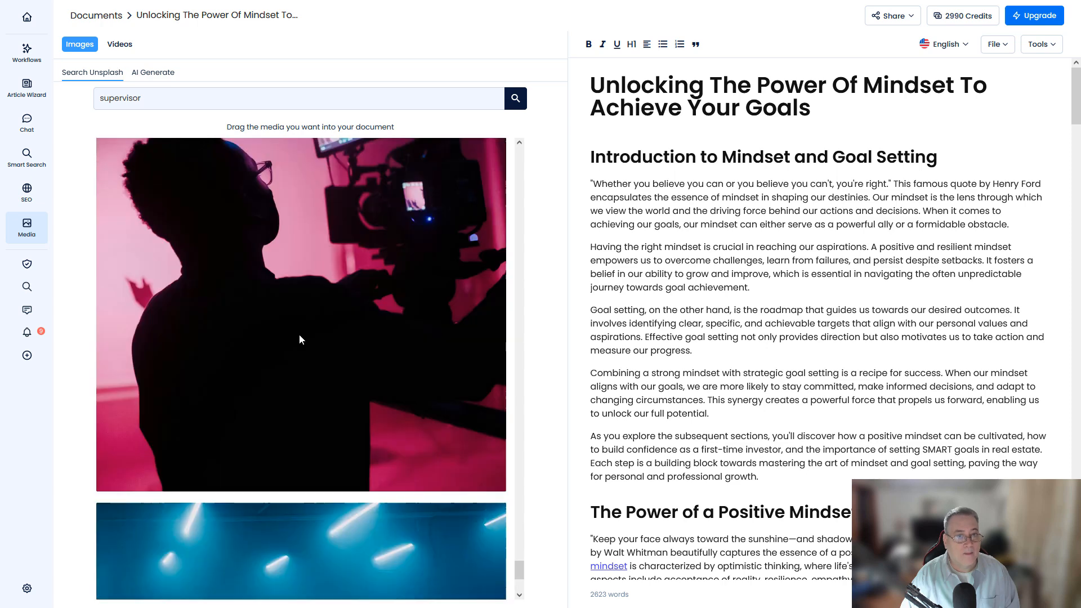
{"action": "scroll", "coordinate": [299, 339], "scroll_direction": "up", "scroll_amount": 3}
Step: Search Unsplash for "successful" images
{"action": "left_click", "coordinate": [170, 100]}
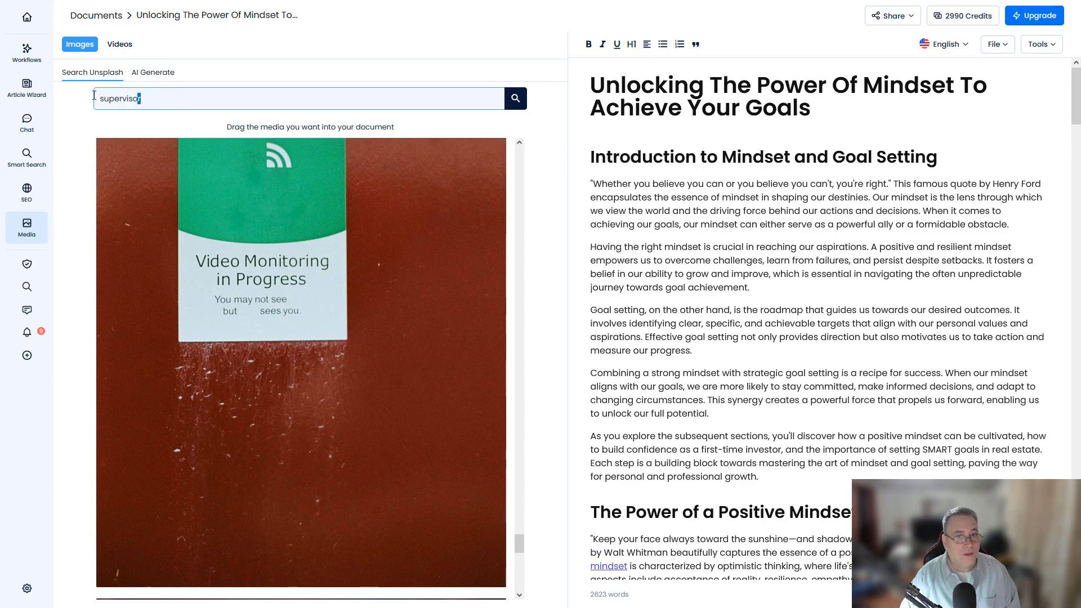
{"action": "left_click_drag", "start_coordinate": [94, 96], "coordinate": [91, 101]}
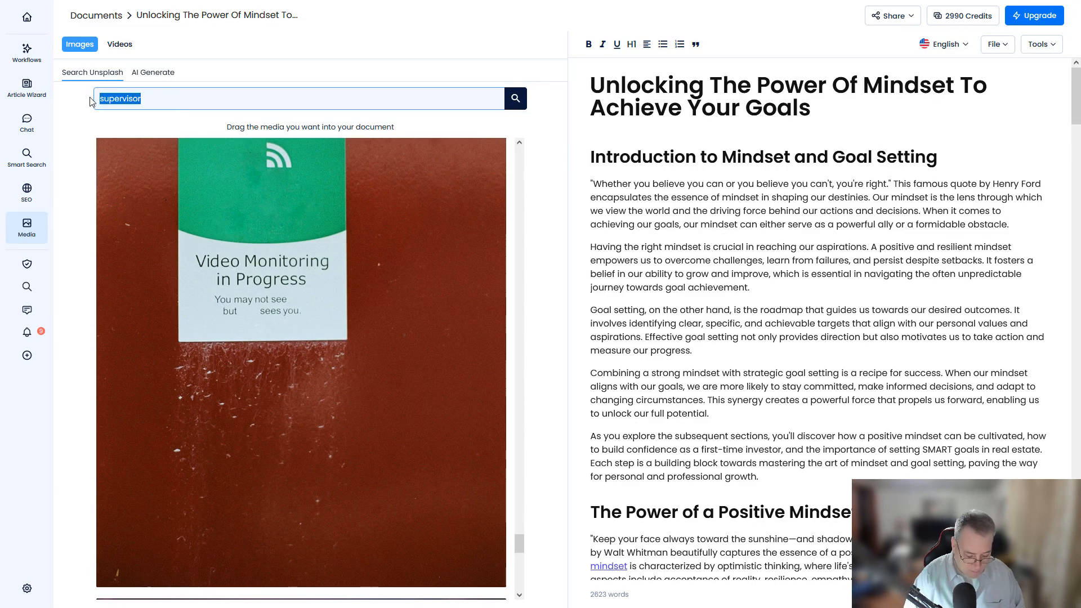
{"action": "type", "text": "successful"}
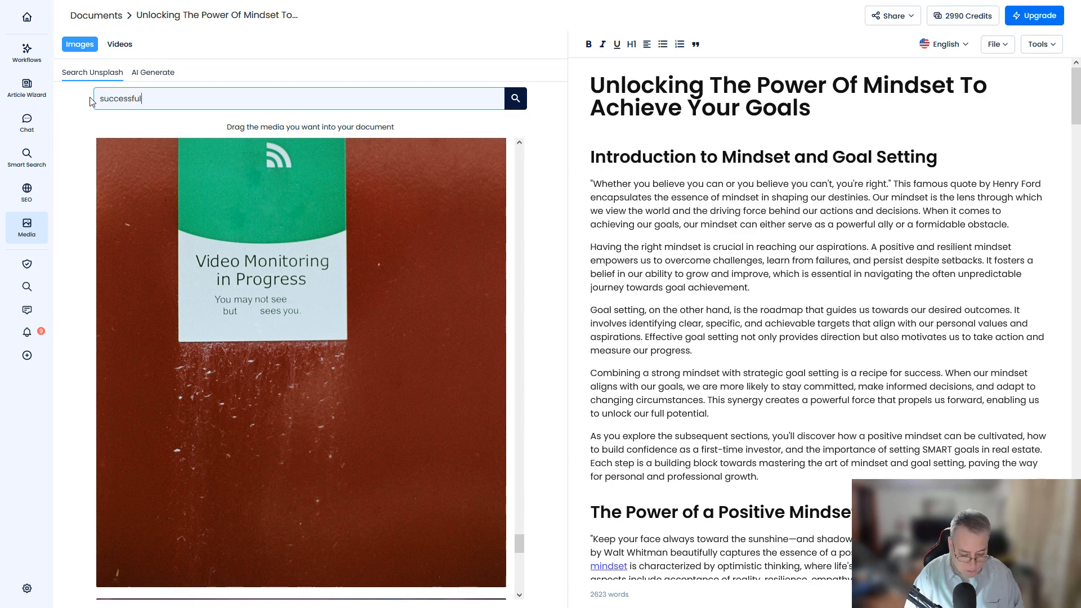
{"action": "key", "text": "Return"}
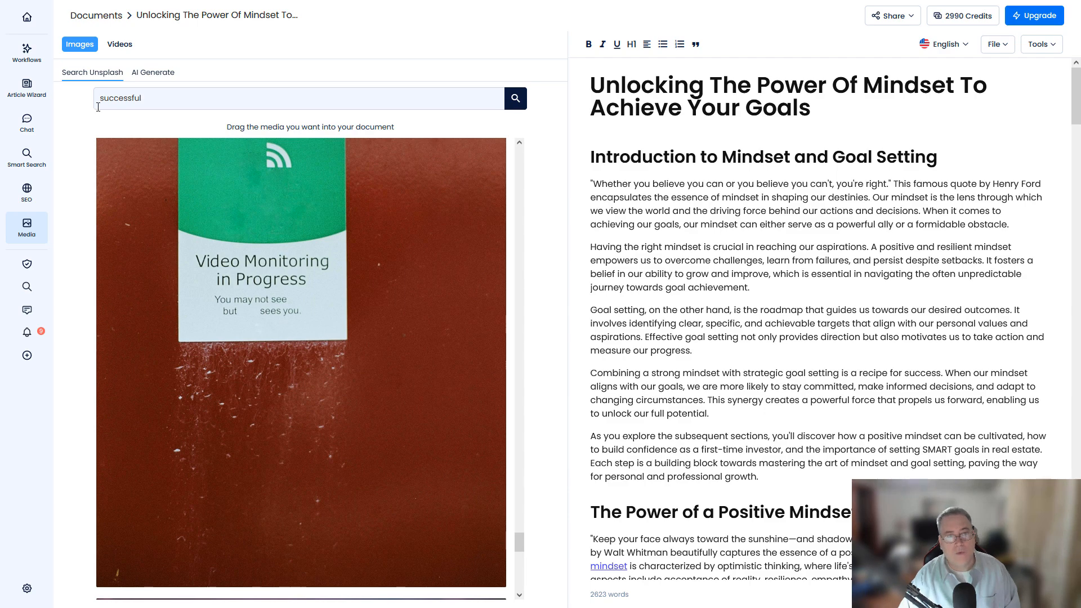
Step: Insert the photo of the woman pointing at her laptop on a wooden table between the article title and the introduction heading
{"action": "scroll", "coordinate": [263, 244], "scroll_direction": "up", "scroll_amount": 10}
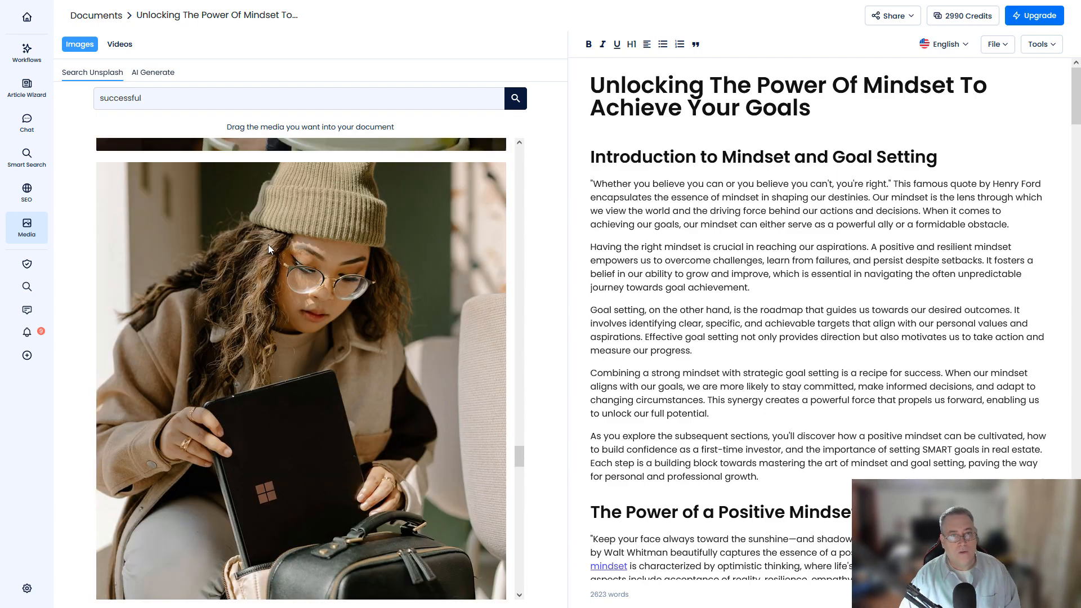
{"action": "scroll", "coordinate": [277, 238], "scroll_direction": "up", "scroll_amount": 5}
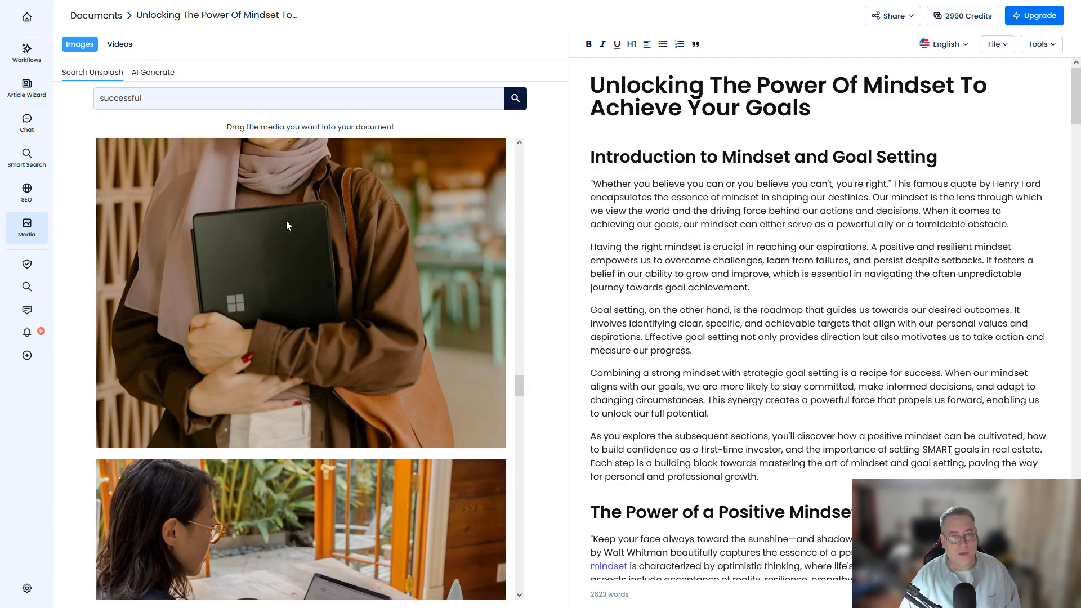
{"action": "scroll", "coordinate": [287, 222], "scroll_direction": "up", "scroll_amount": 15}
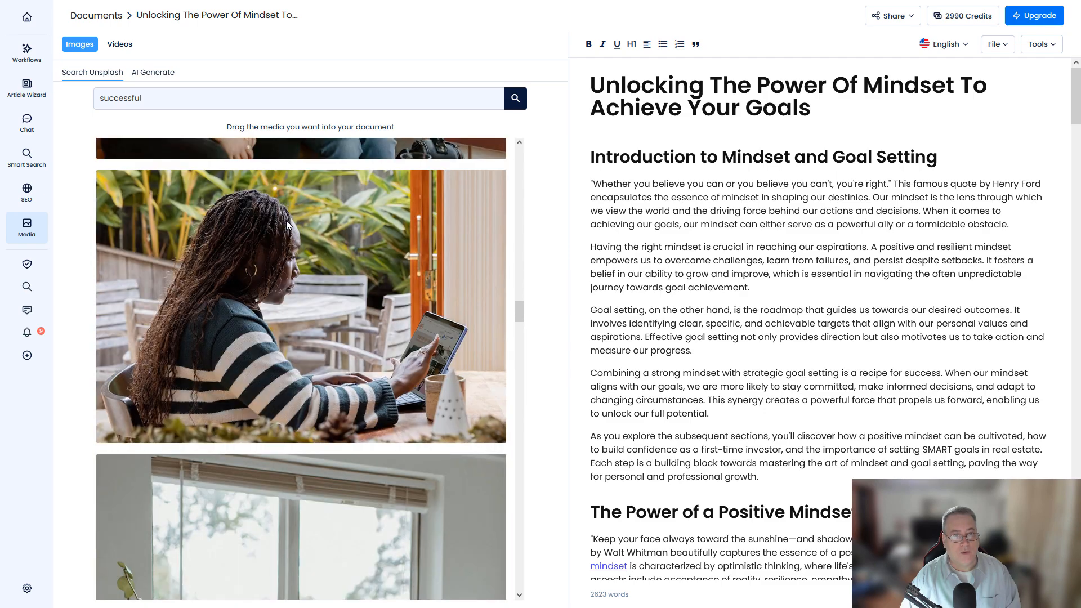
{"action": "scroll", "coordinate": [286, 221], "scroll_direction": "up", "scroll_amount": 15}
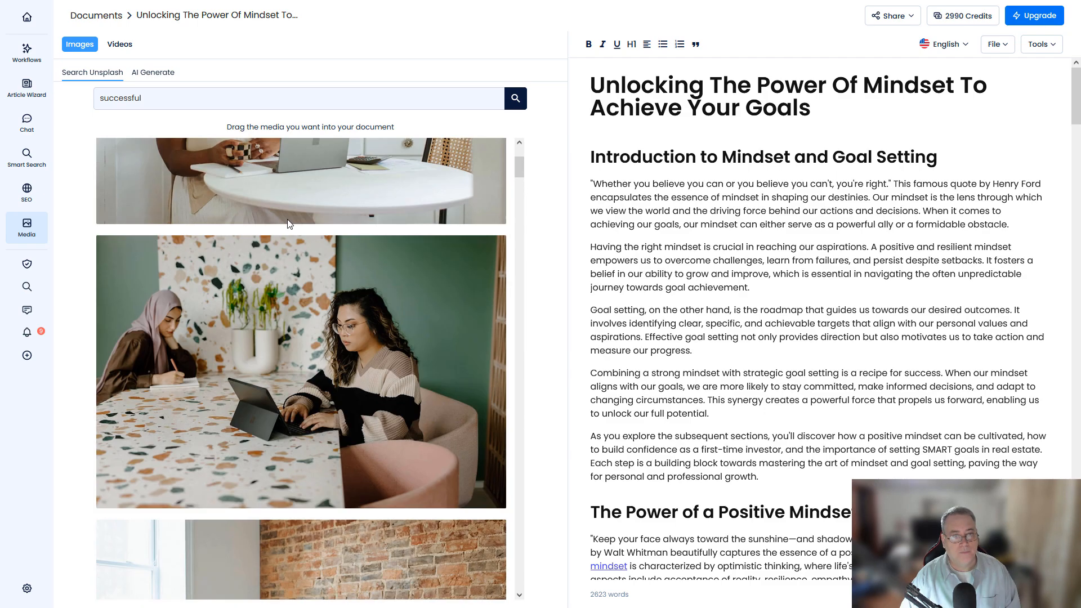
{"action": "scroll", "coordinate": [287, 223], "scroll_direction": "down", "scroll_amount": 15}
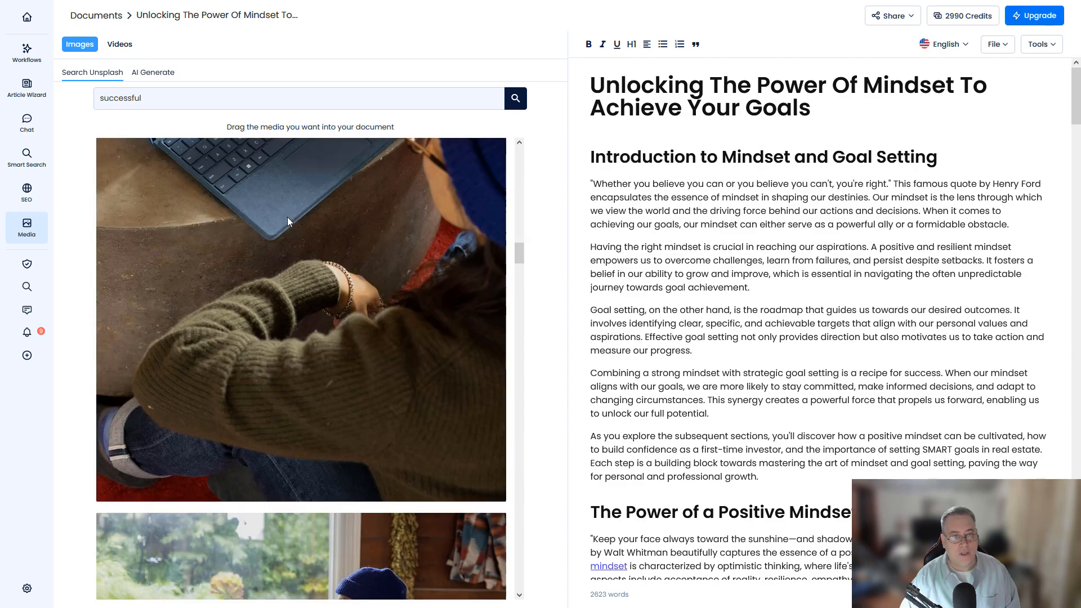
{"action": "scroll", "coordinate": [288, 221], "scroll_direction": "down", "scroll_amount": 7}
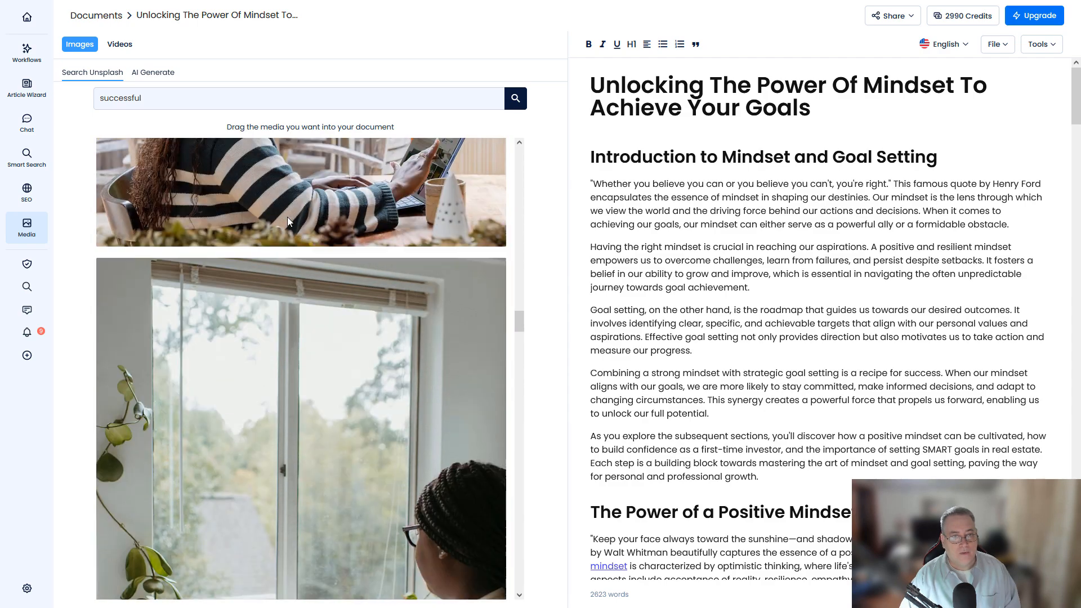
{"action": "scroll", "coordinate": [289, 221], "scroll_direction": "down", "scroll_amount": 8}
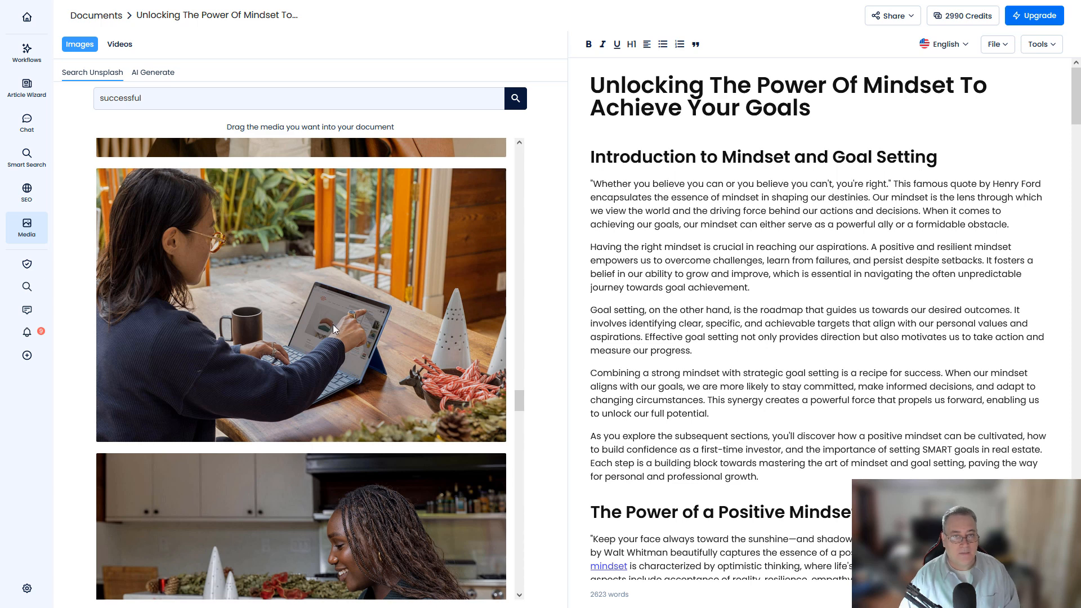
{"action": "left_click_drag", "start_coordinate": [318, 299], "coordinate": [622, 133]}
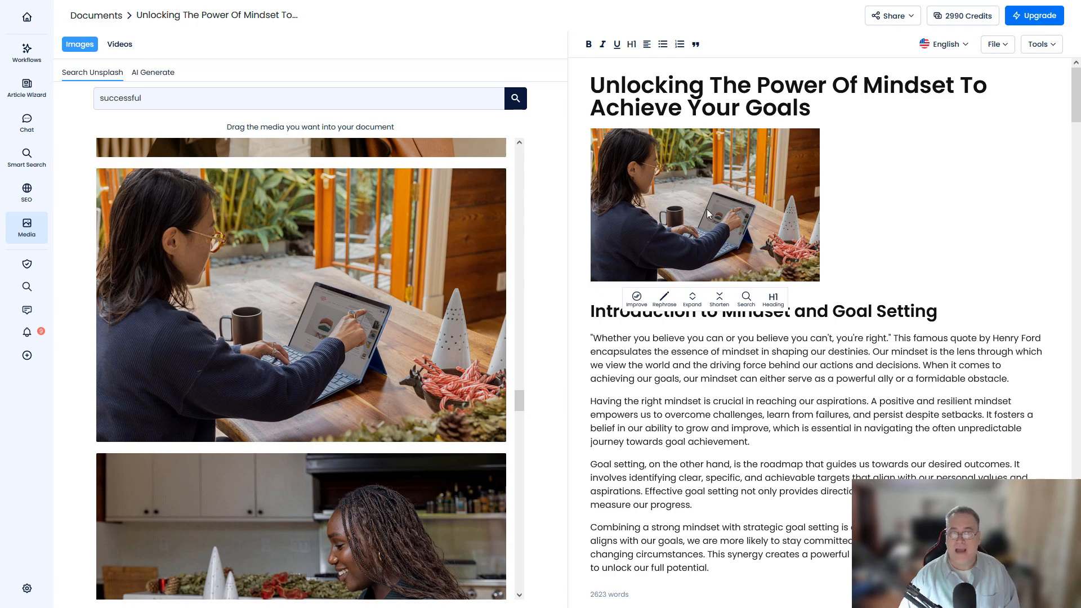
Step: Insert the photo of a hand toppling a chess king above the "Conclusion and Key Takeaways" heading
{"action": "scroll", "coordinate": [819, 382], "scroll_direction": "down", "scroll_amount": 15}
{"action": "scroll", "coordinate": [818, 380], "scroll_direction": "up", "scroll_amount": 5}
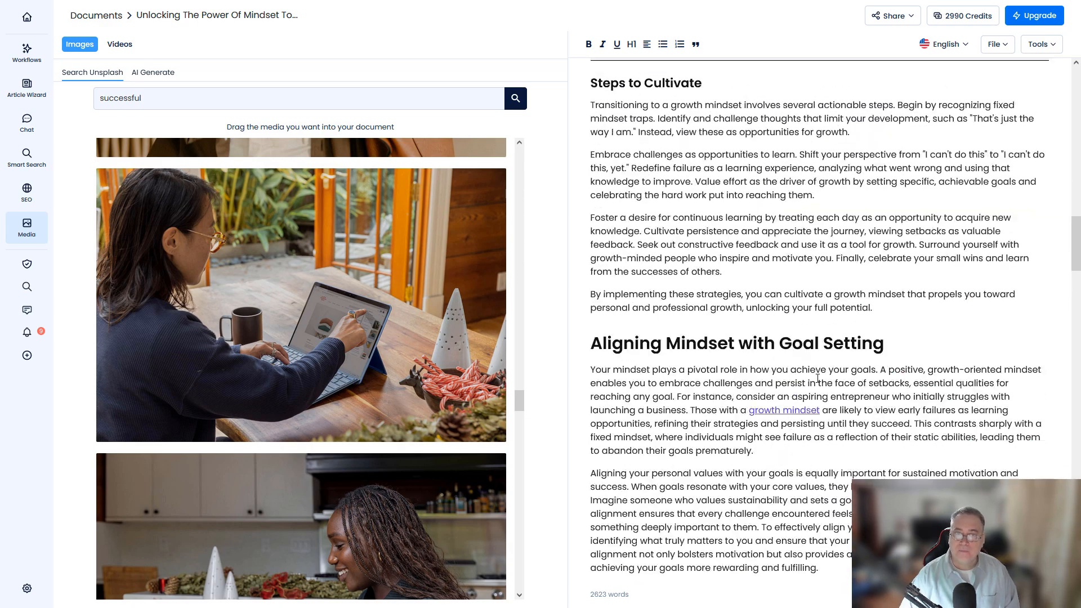
{"action": "scroll", "coordinate": [818, 378], "scroll_direction": "down", "scroll_amount": 20}
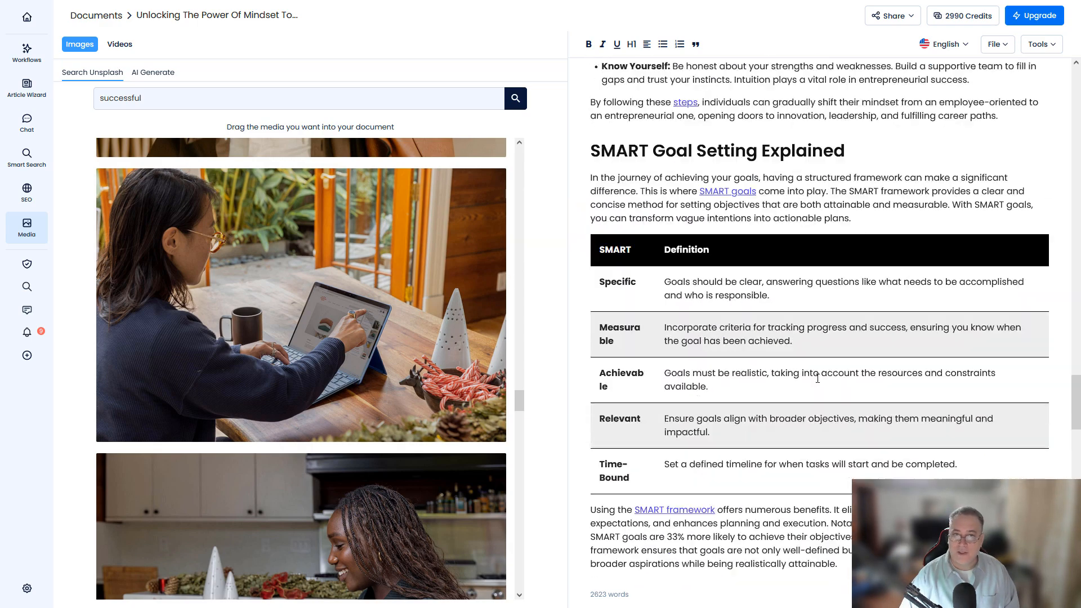
{"action": "scroll", "coordinate": [818, 379], "scroll_direction": "down", "scroll_amount": 15}
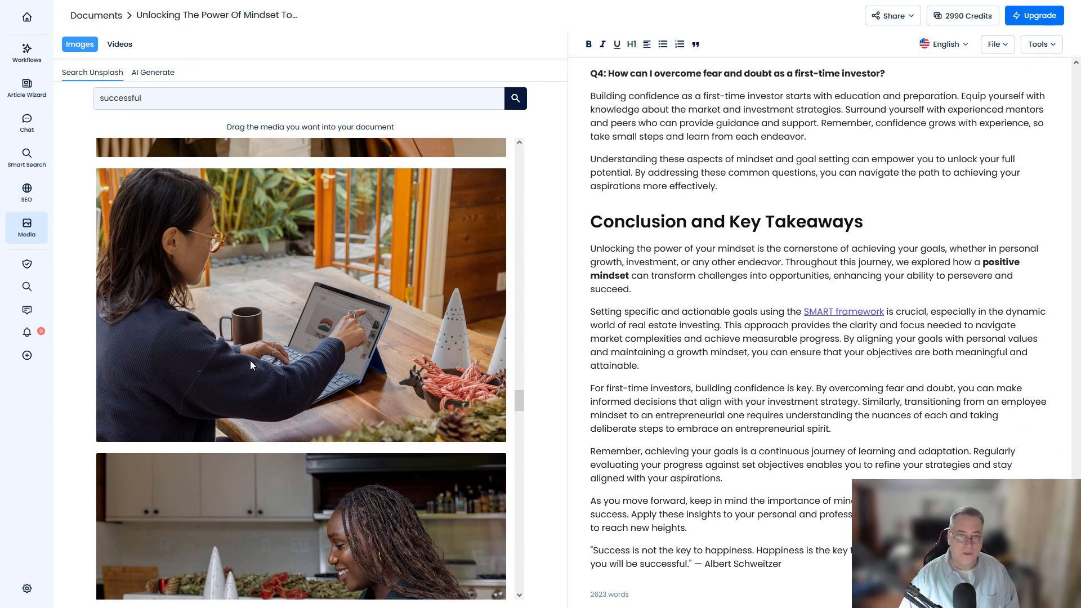
{"action": "scroll", "coordinate": [279, 354], "scroll_direction": "down", "scroll_amount": 10}
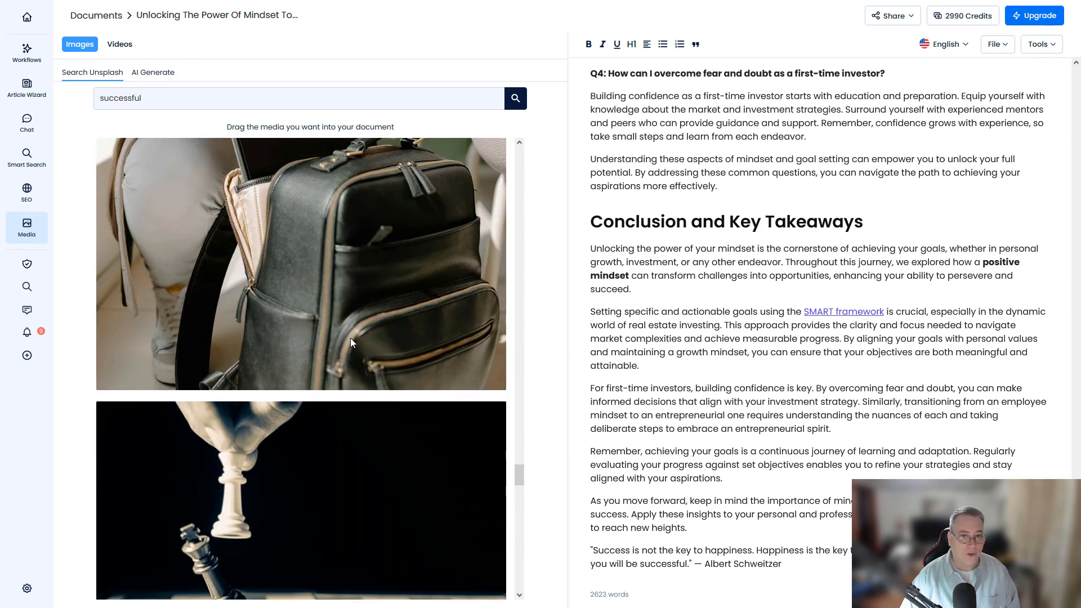
{"action": "scroll", "coordinate": [350, 342], "scroll_direction": "down", "scroll_amount": 5}
{"action": "scroll", "coordinate": [355, 339], "scroll_direction": "up", "scroll_amount": 5}
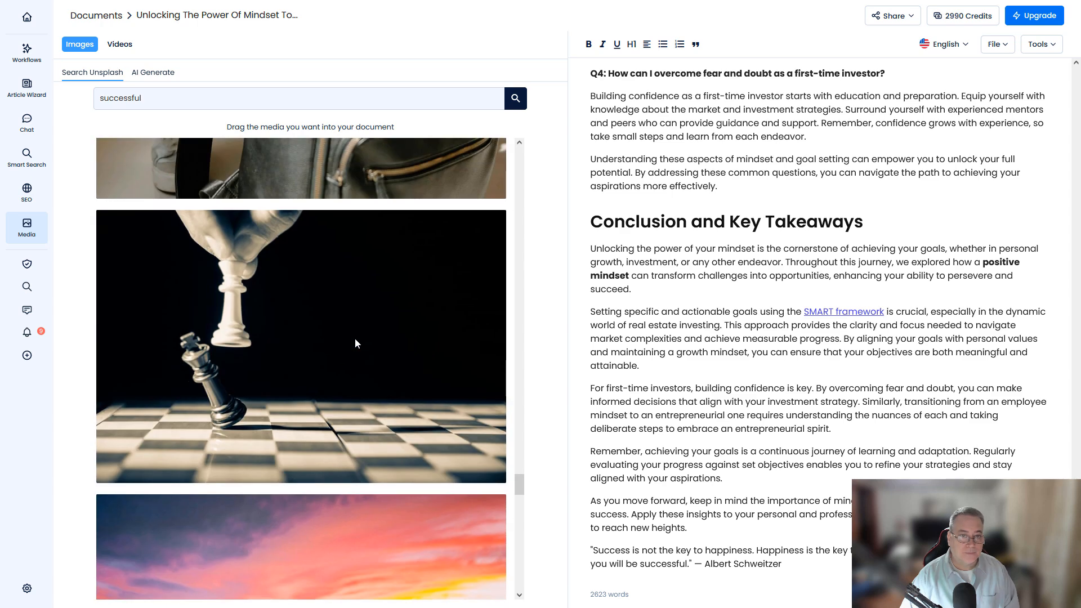
{"action": "scroll", "coordinate": [355, 340], "scroll_direction": "down", "scroll_amount": 6}
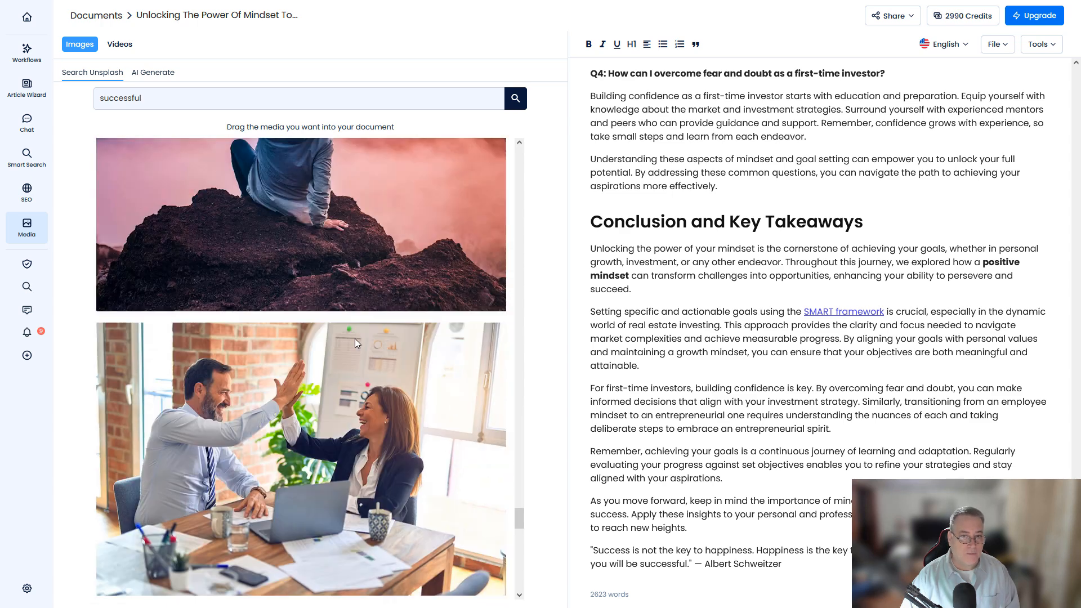
{"action": "scroll", "coordinate": [355, 339], "scroll_direction": "down", "scroll_amount": 5}
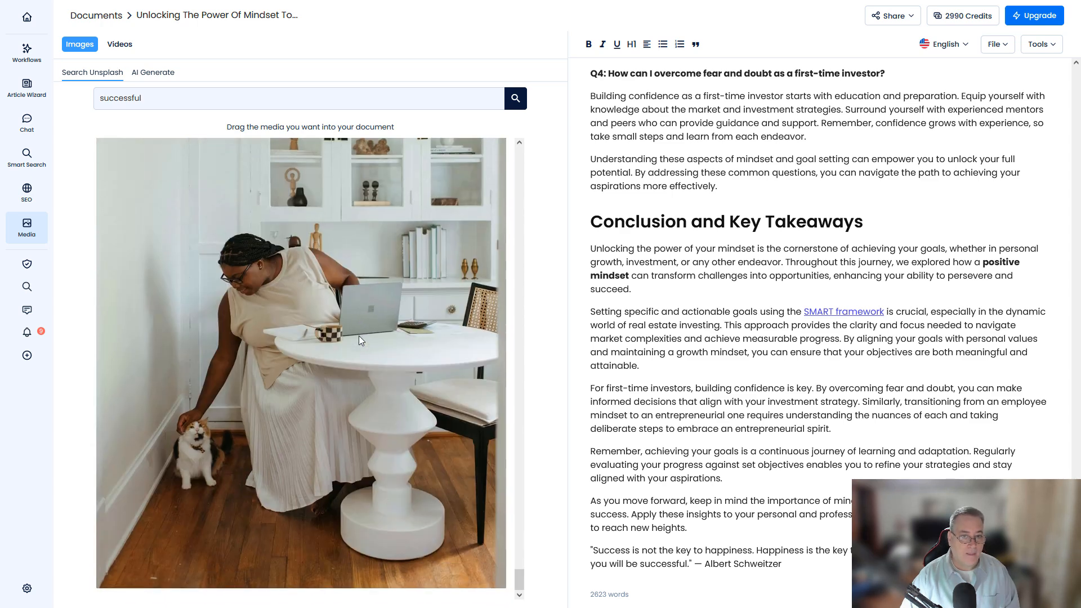
{"action": "scroll", "coordinate": [359, 338], "scroll_direction": "up", "scroll_amount": 7}
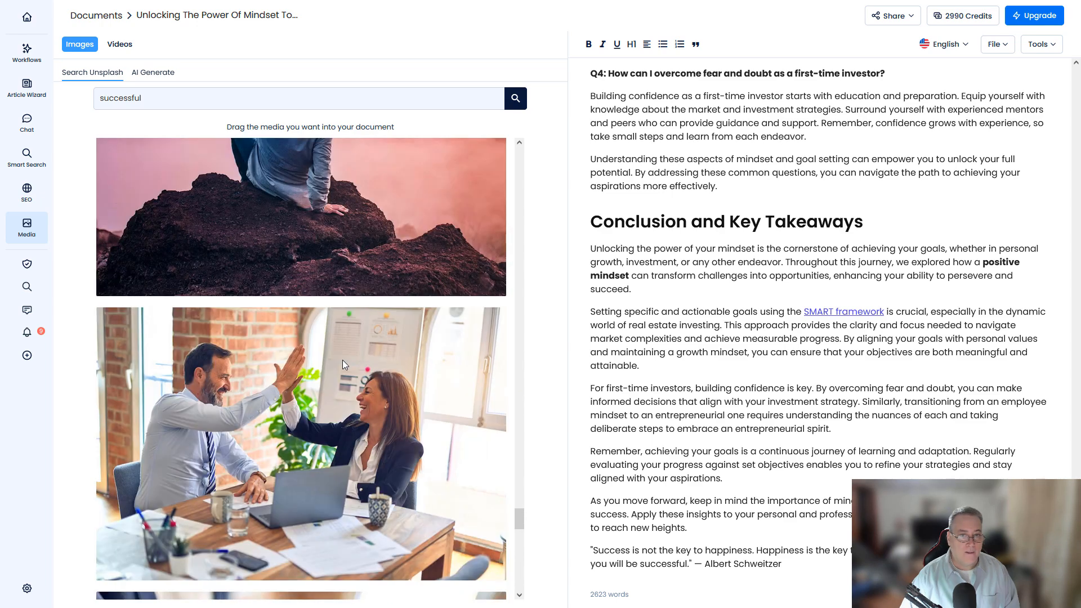
{"action": "scroll", "coordinate": [342, 360], "scroll_direction": "up", "scroll_amount": 6}
{"action": "left_click_drag", "start_coordinate": [343, 360], "coordinate": [614, 202]}
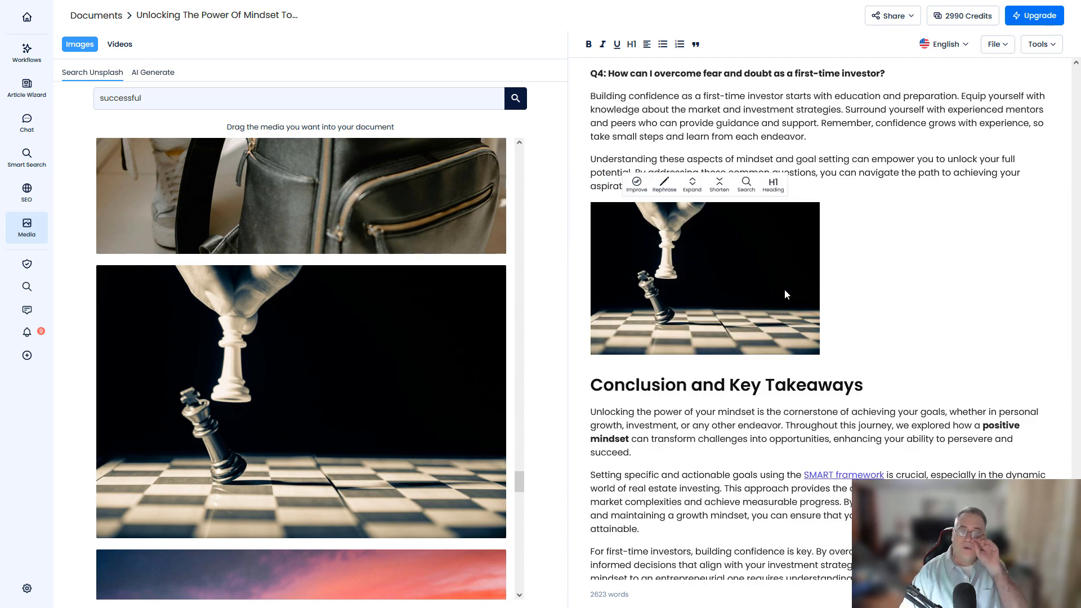
Step: Review the article back up to its title and copy the whole document to the clipboard as HTML
{"action": "scroll", "coordinate": [918, 392], "scroll_direction": "up", "scroll_amount": 10}
{"action": "scroll", "coordinate": [917, 392], "scroll_direction": "up", "scroll_amount": 20}
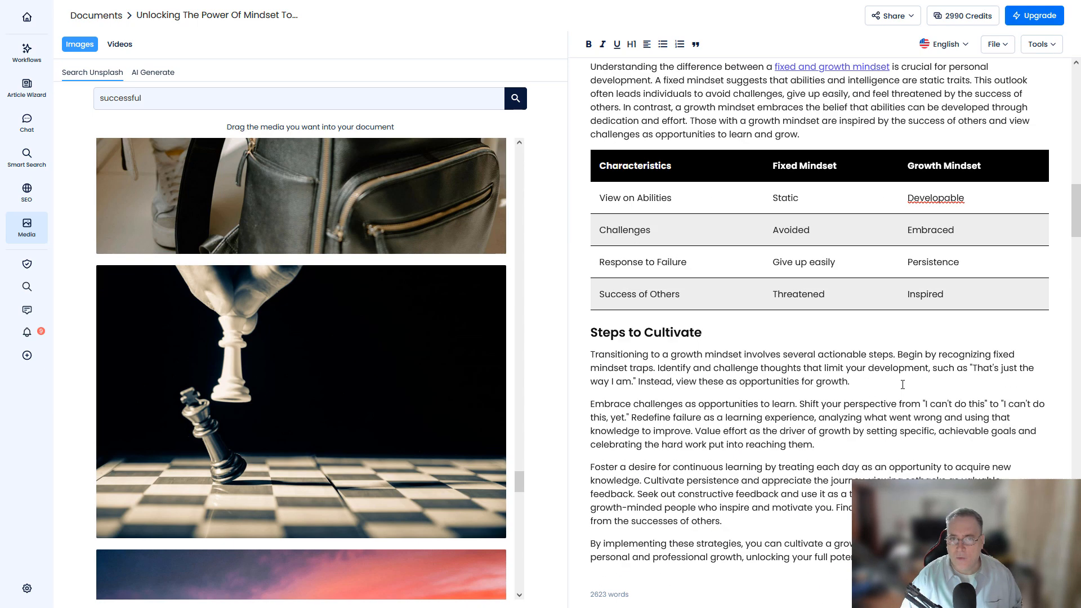
{"action": "scroll", "coordinate": [903, 385], "scroll_direction": "down", "scroll_amount": 20}
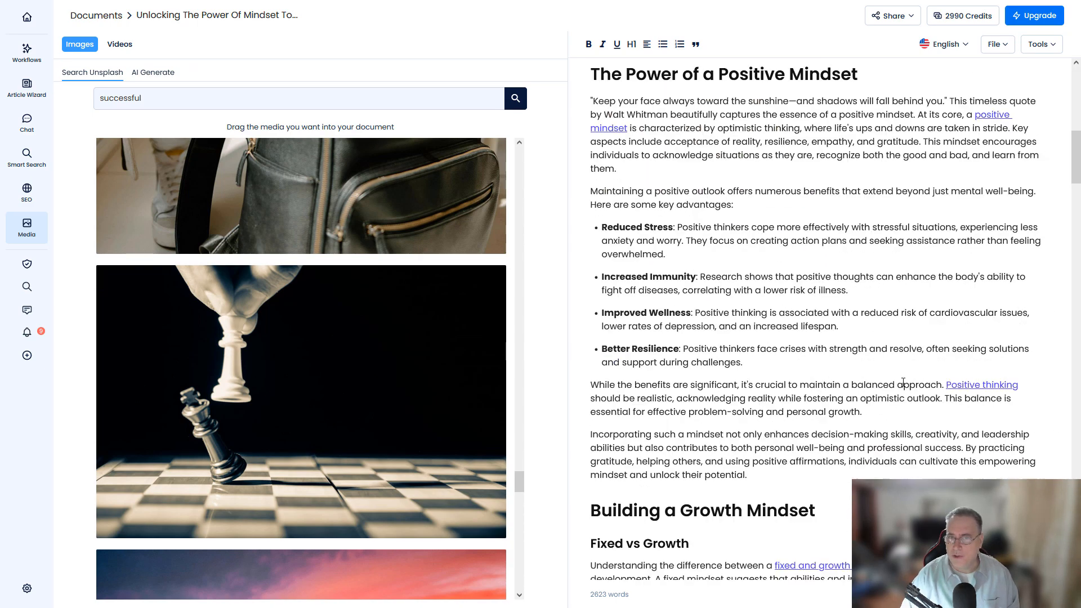
{"action": "scroll", "coordinate": [901, 371], "scroll_direction": "up", "scroll_amount": 20}
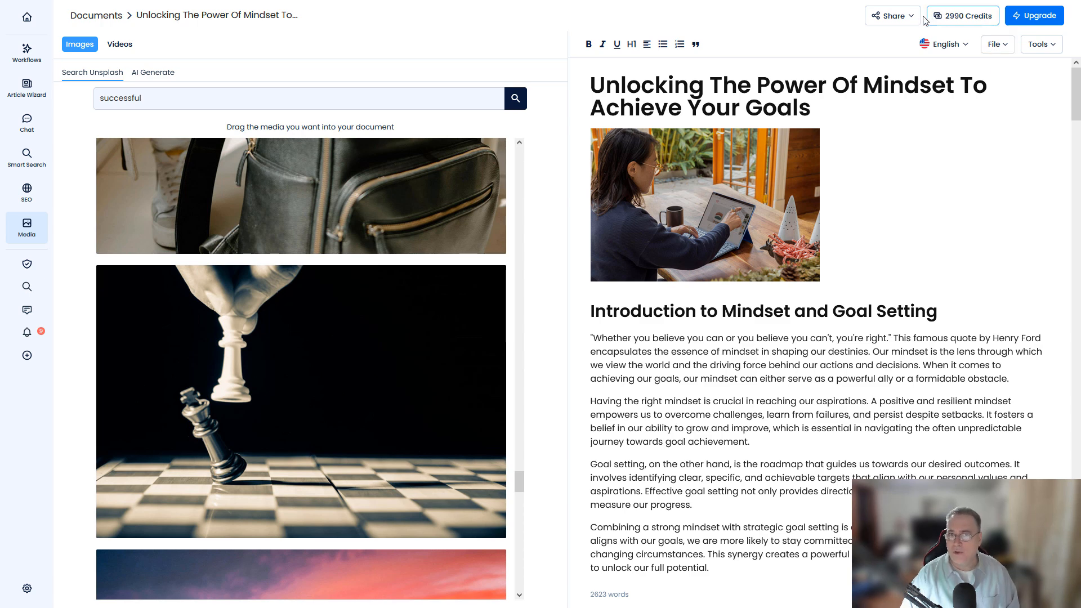
{"action": "left_click", "coordinate": [899, 17]}
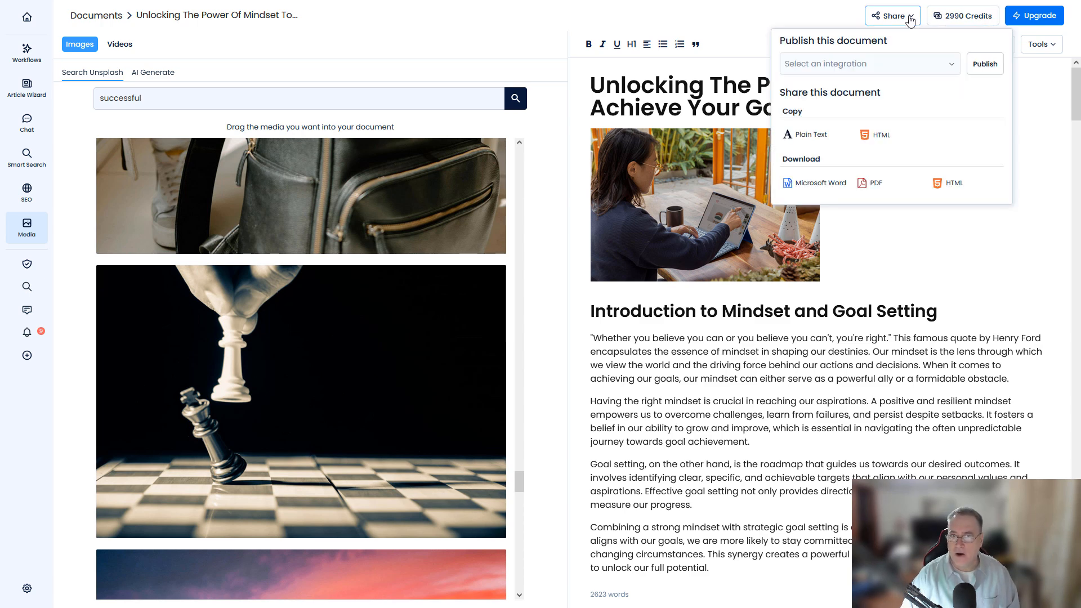
{"action": "left_click", "coordinate": [881, 138]}
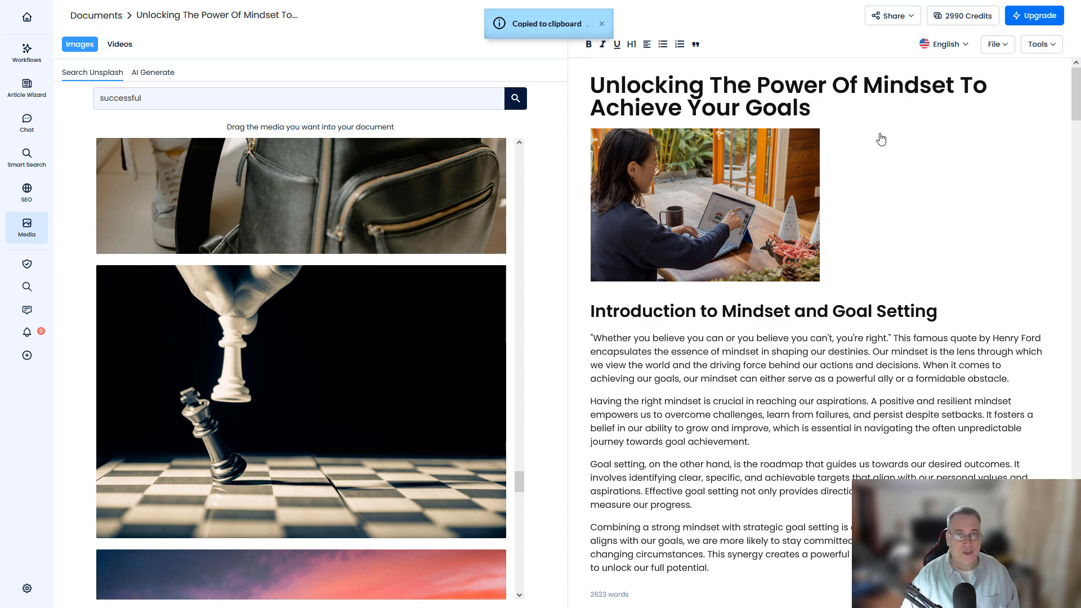
Step: Switch to the Realty Banker WordPress post editor and paste the copied article into the new post, starting from its title
{"action": "mouse_move", "coordinate": [804, 1]}
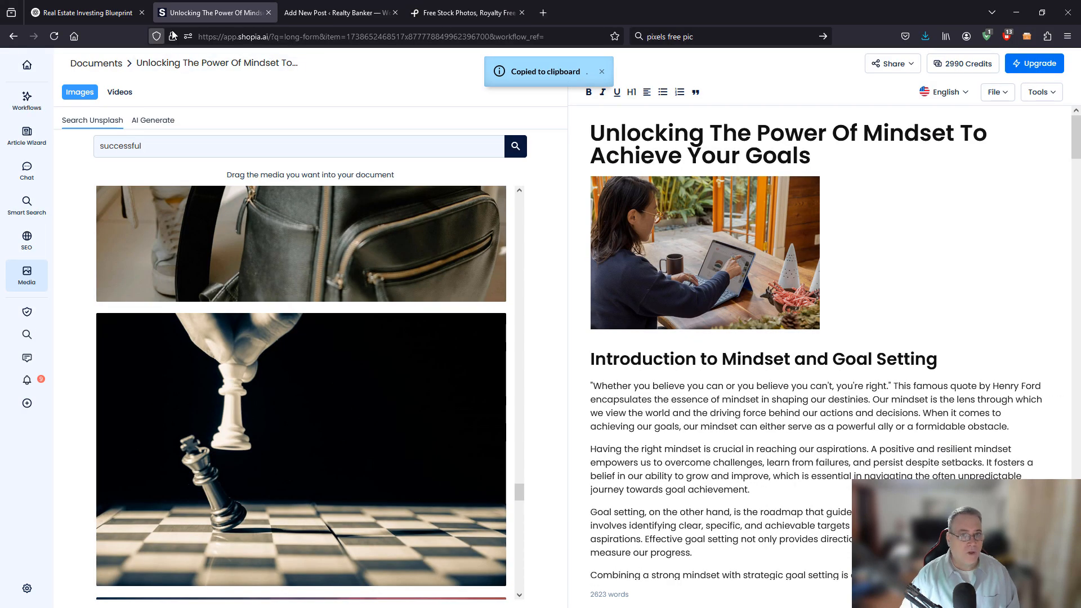
{"action": "left_click", "coordinate": [328, 12]}
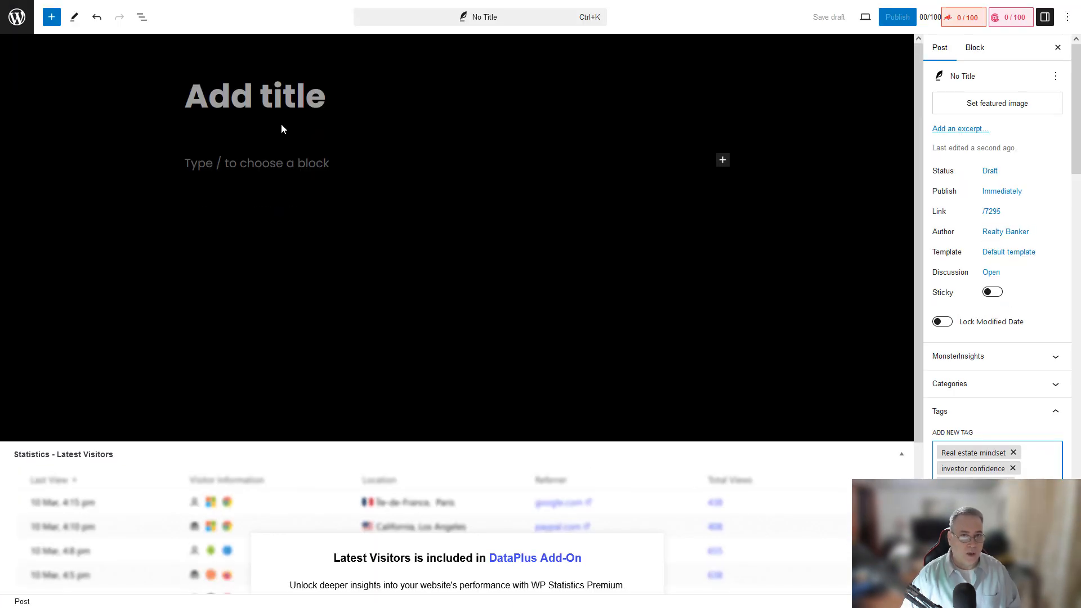
{"action": "left_click", "coordinate": [270, 105]}
{"action": "mouse_move", "coordinate": [231, 2]}
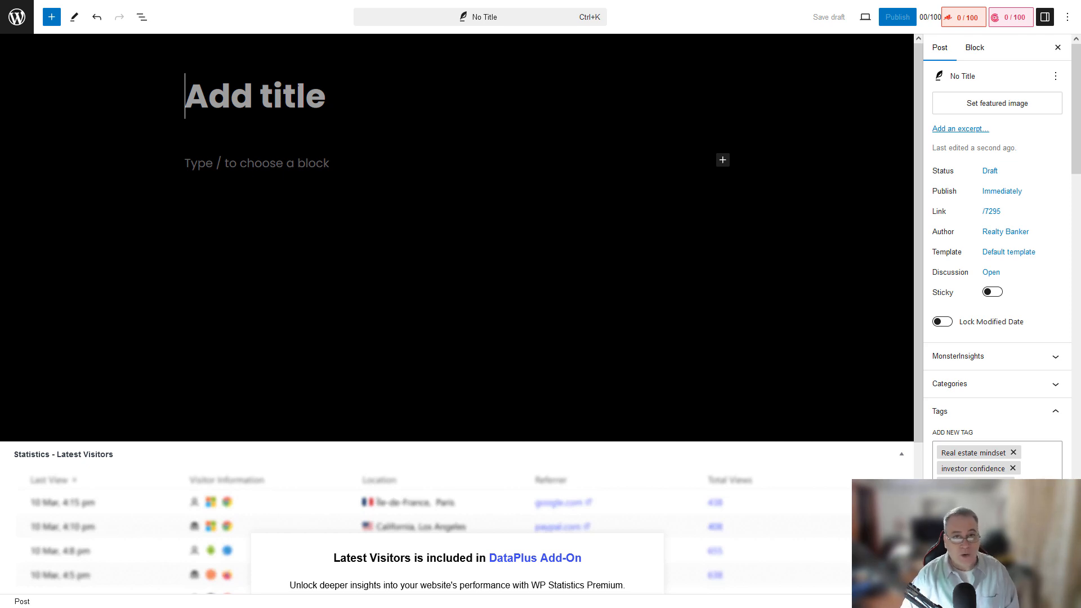
{"action": "key", "text": "ctrl+v"}
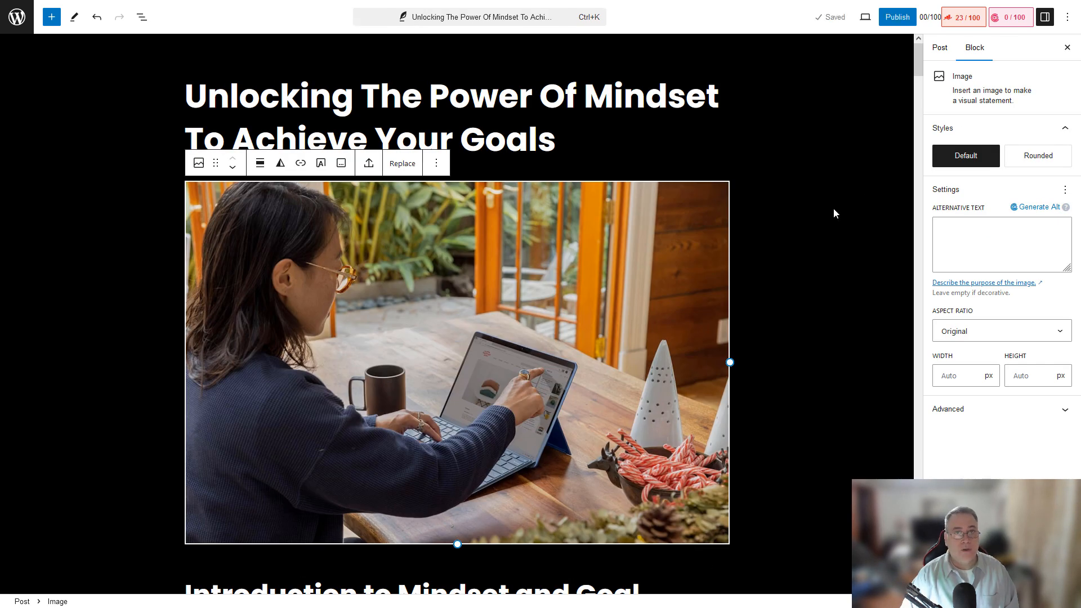
{"action": "left_click", "coordinate": [834, 208]}
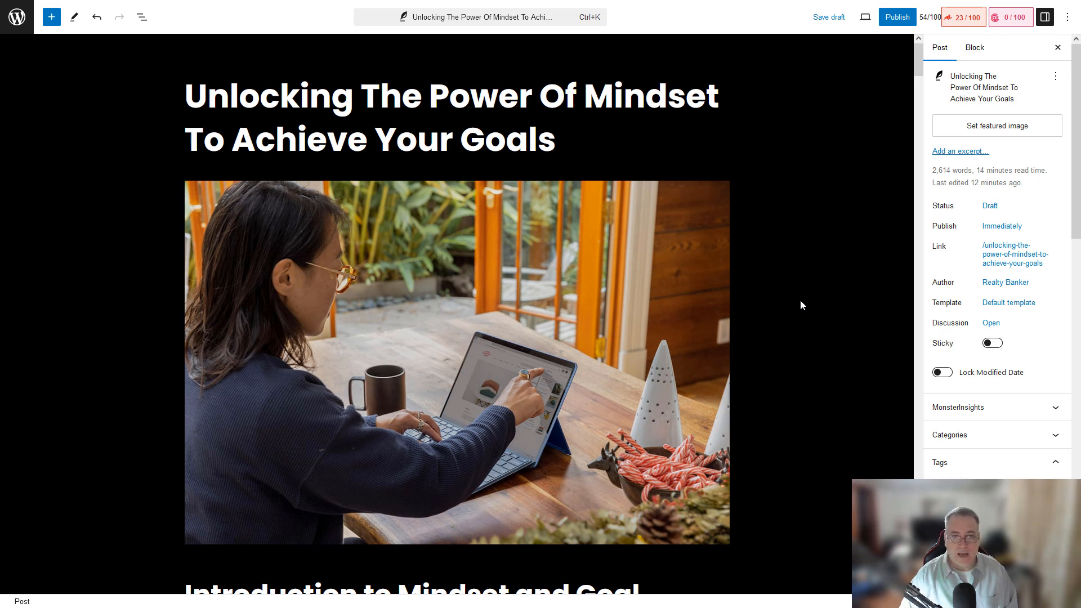
Step: Review the pasted article down to the fixed versus growth mindset table and check the spelling suggestions for "Developable"
{"action": "scroll", "coordinate": [805, 316], "scroll_direction": "down", "scroll_amount": 15}
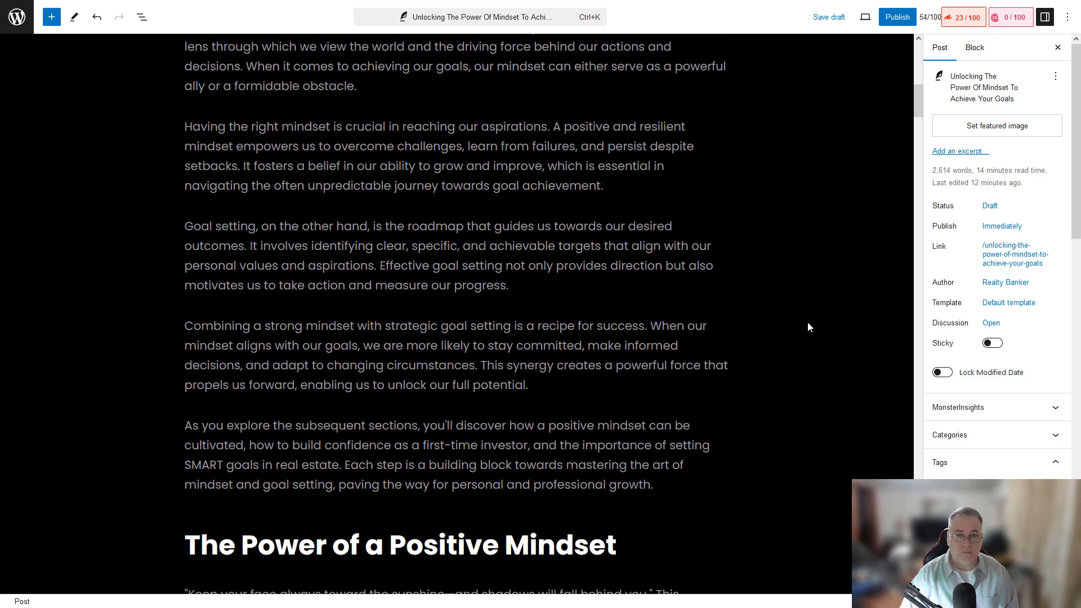
{"action": "scroll", "coordinate": [808, 323], "scroll_direction": "down", "scroll_amount": 20}
{"action": "scroll", "coordinate": [808, 323], "scroll_direction": "up", "scroll_amount": 10}
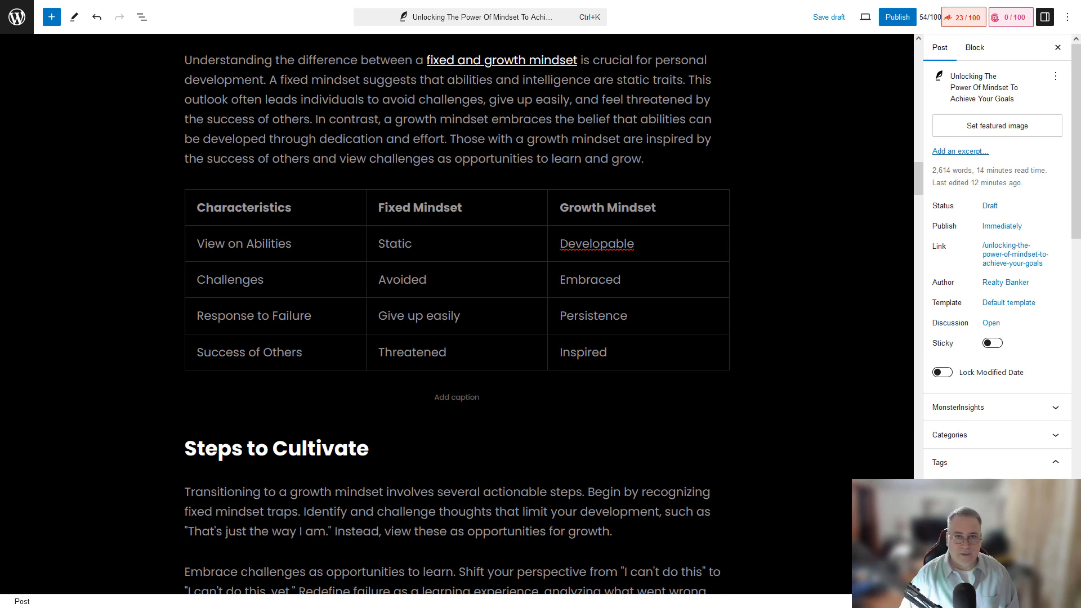
{"action": "right_click", "coordinate": [596, 243]}
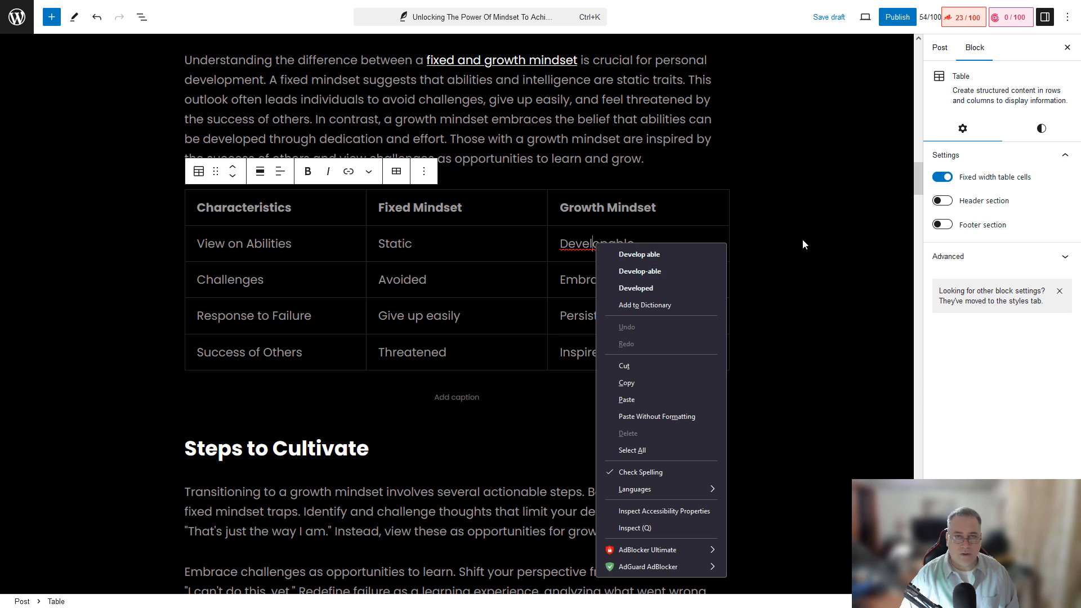
{"action": "left_click", "coordinate": [782, 242]}
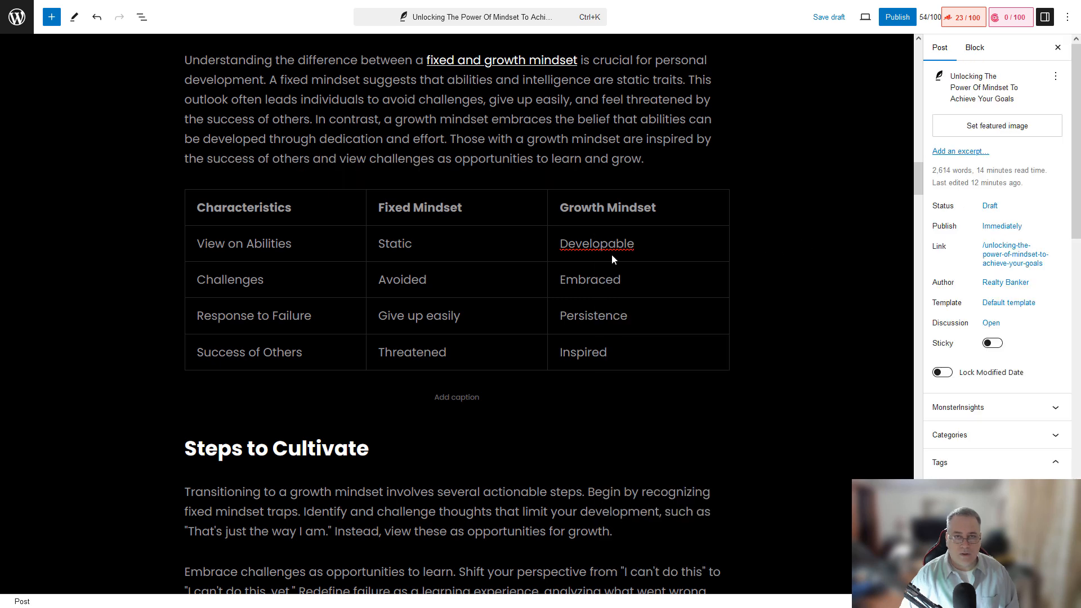
Step: Place the text cursor right after the stray "v" in the "Escaping the vMentality" heading
{"action": "scroll", "coordinate": [777, 303], "scroll_direction": "down", "scroll_amount": 20}
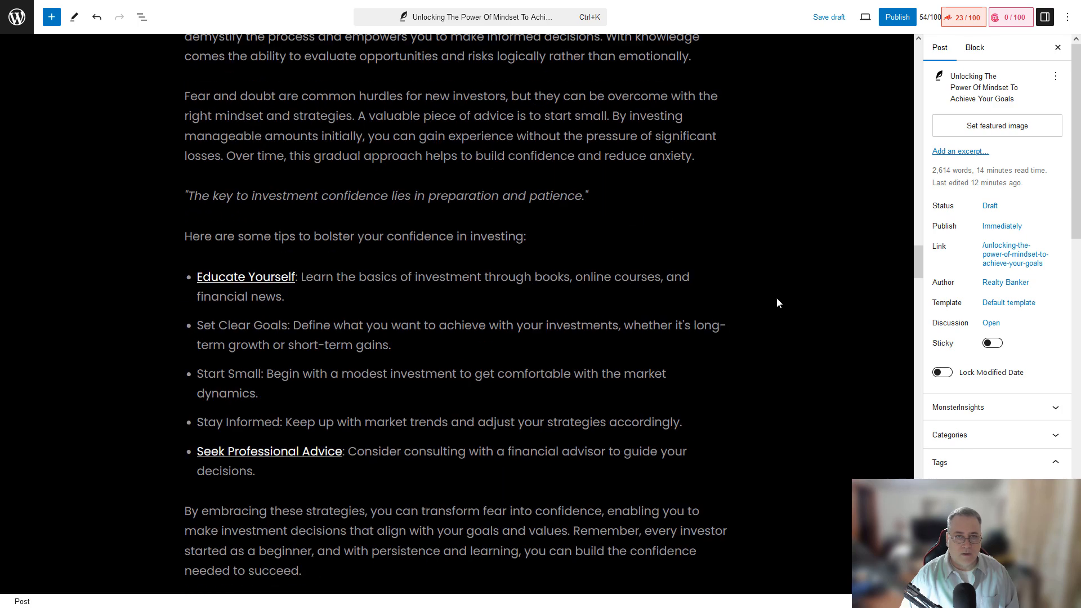
{"action": "scroll", "coordinate": [777, 303], "scroll_direction": "down", "scroll_amount": 10}
{"action": "scroll", "coordinate": [777, 303], "scroll_direction": "up", "scroll_amount": 5}
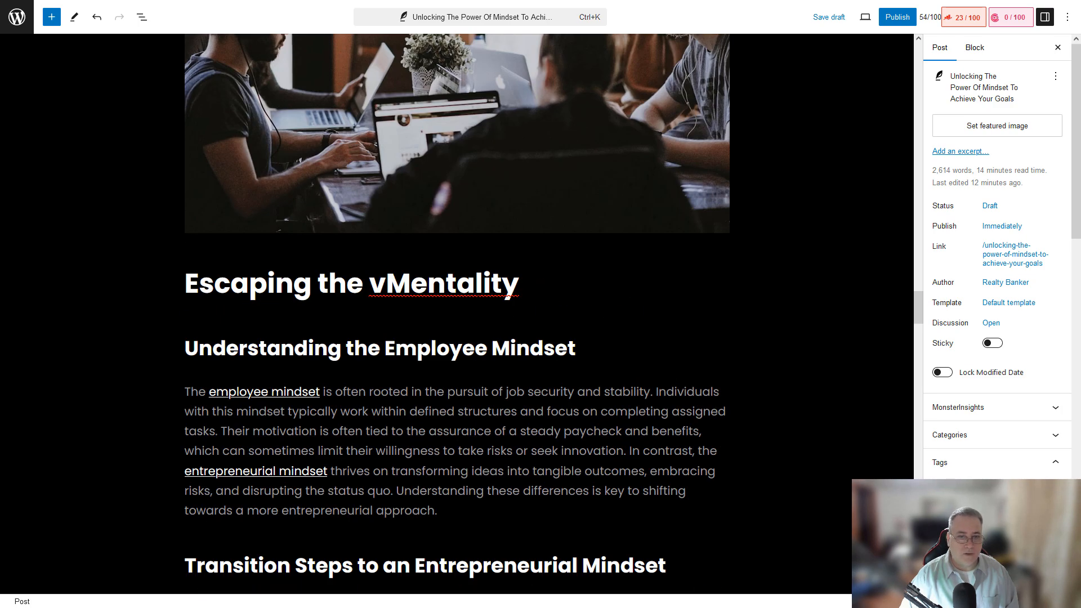
{"action": "left_click", "coordinate": [389, 287]}
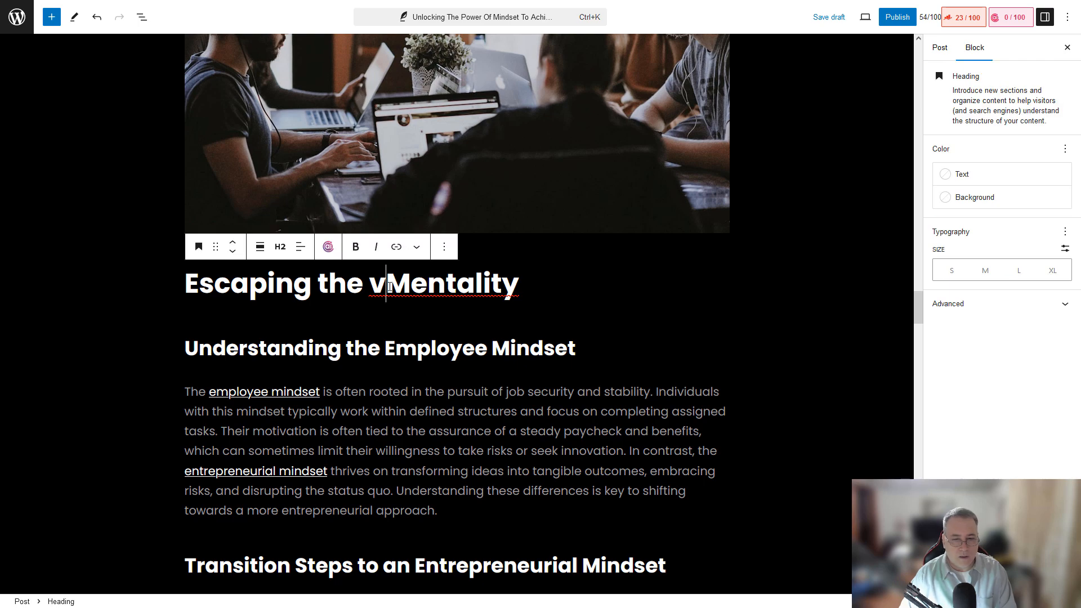
Step: Remove the stray "v" before "Mentality" in the "Escaping the Mentality" heading
{"action": "key", "text": "BackSpace"}
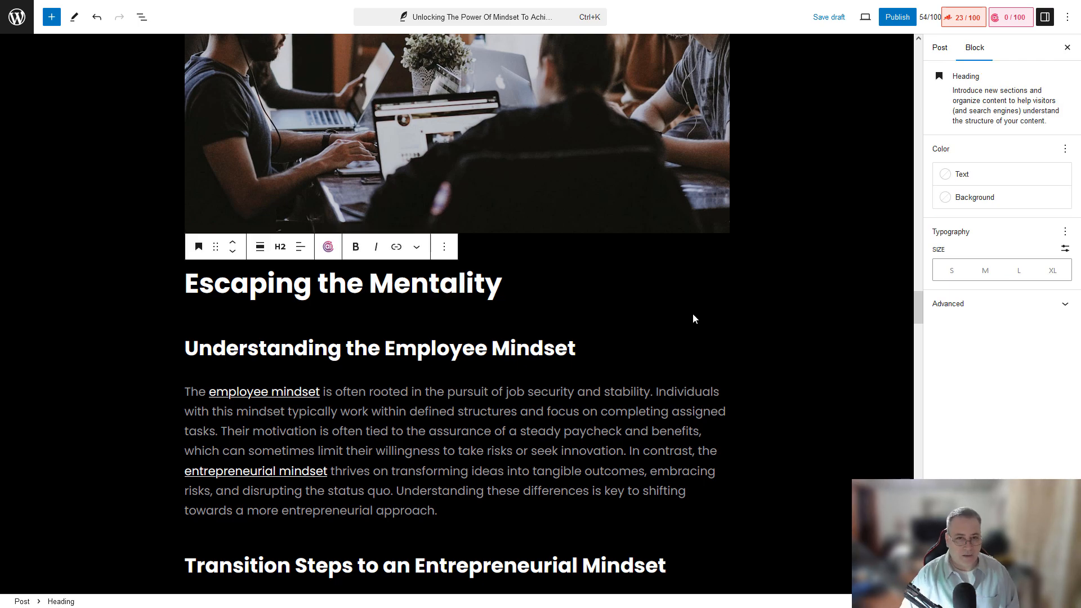
Step: Check the rest of the post for flagged spelling and view the suggestions for "trackable" in the SMART framework answer
{"action": "scroll", "coordinate": [692, 316], "scroll_direction": "down", "scroll_amount": 20}
{"action": "scroll", "coordinate": [702, 356], "scroll_direction": "down", "scroll_amount": 20}
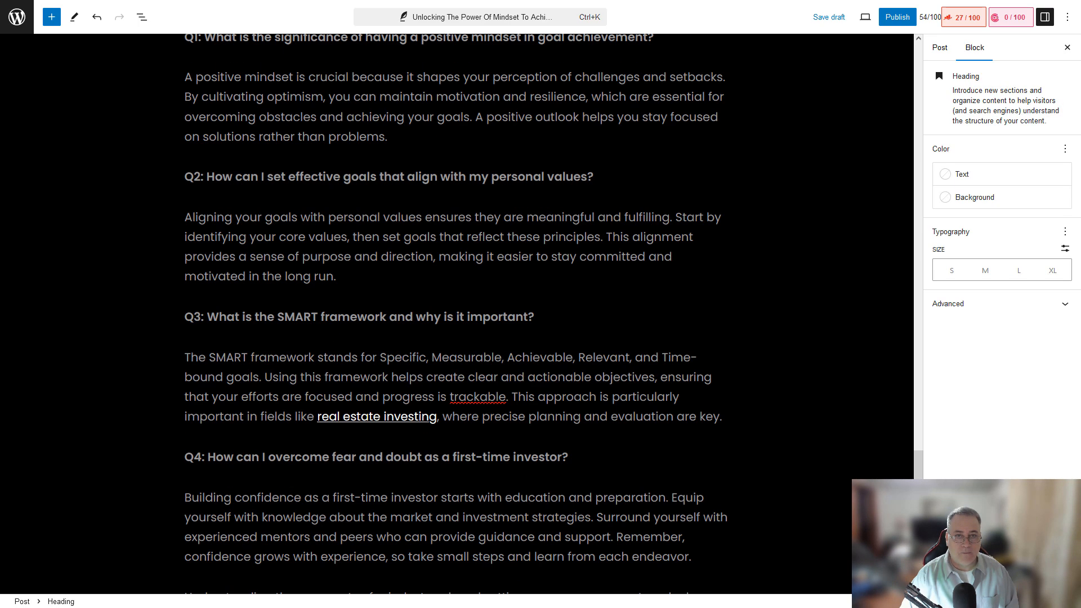
{"action": "scroll", "coordinate": [701, 356], "scroll_direction": "up", "scroll_amount": 6}
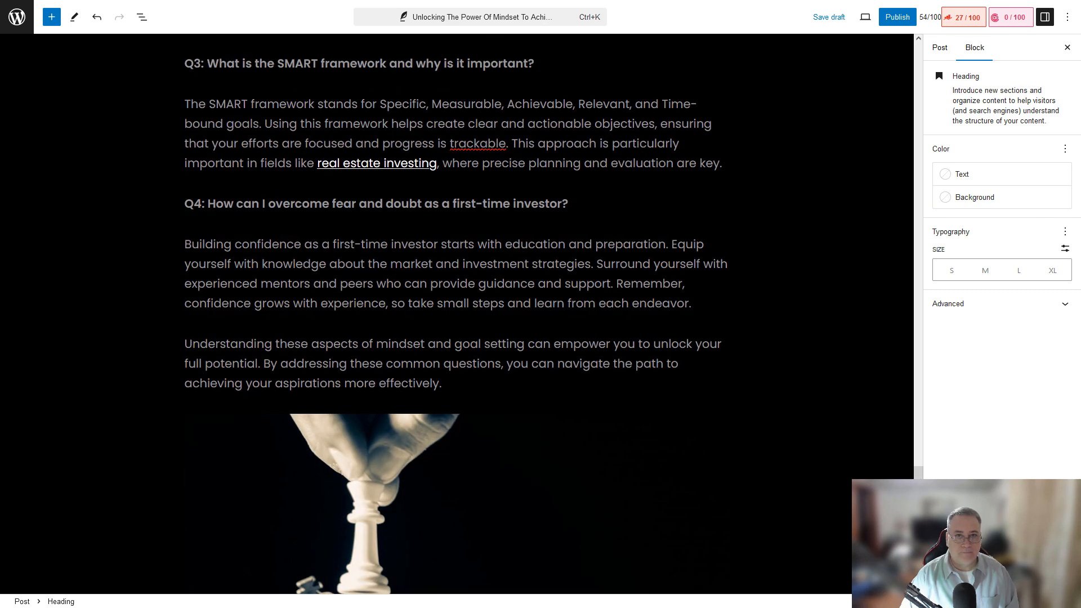
{"action": "right_click", "coordinate": [478, 144]}
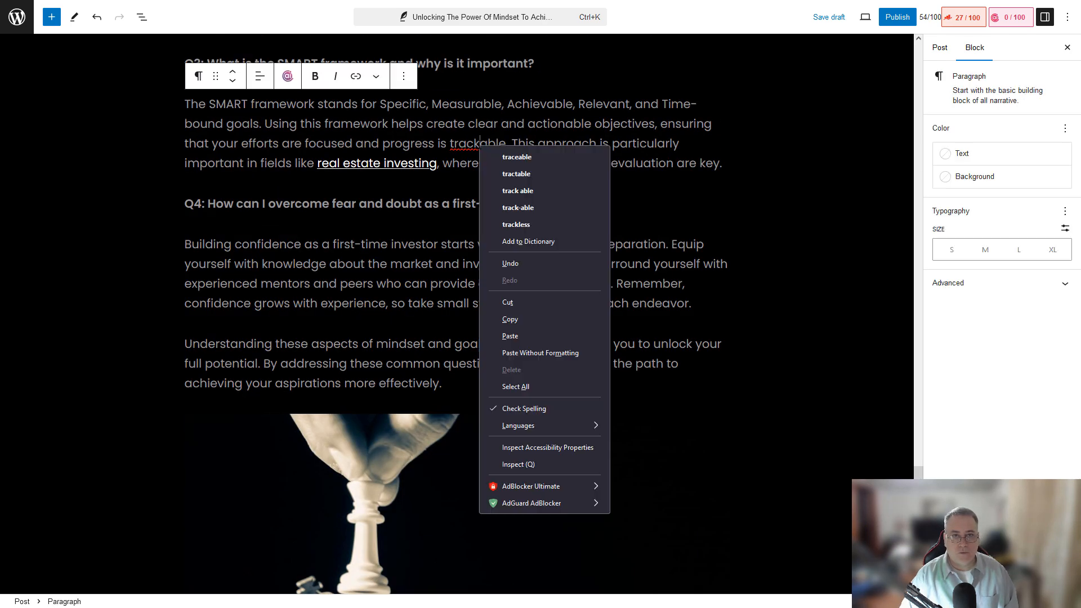
{"action": "key", "text": "Escape"}
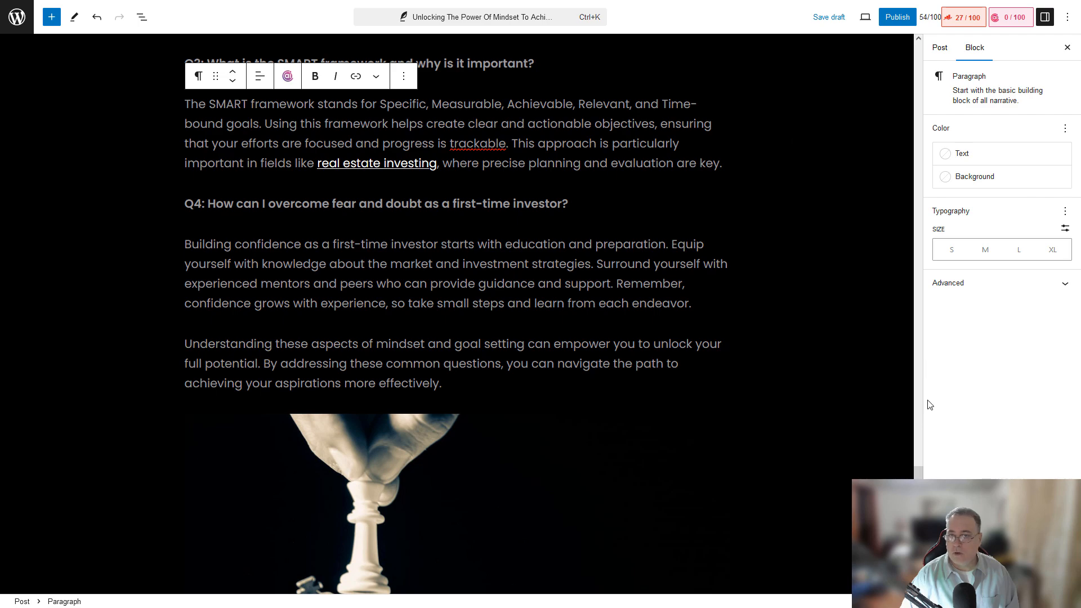
{"action": "scroll", "coordinate": [457, 338], "scroll_direction": "down", "scroll_amount": 10}
{"action": "scroll", "coordinate": [887, 51], "scroll_direction": "down", "scroll_amount": 10}
{"action": "scroll", "coordinate": [886, 52], "scroll_direction": "up", "scroll_amount": 20}
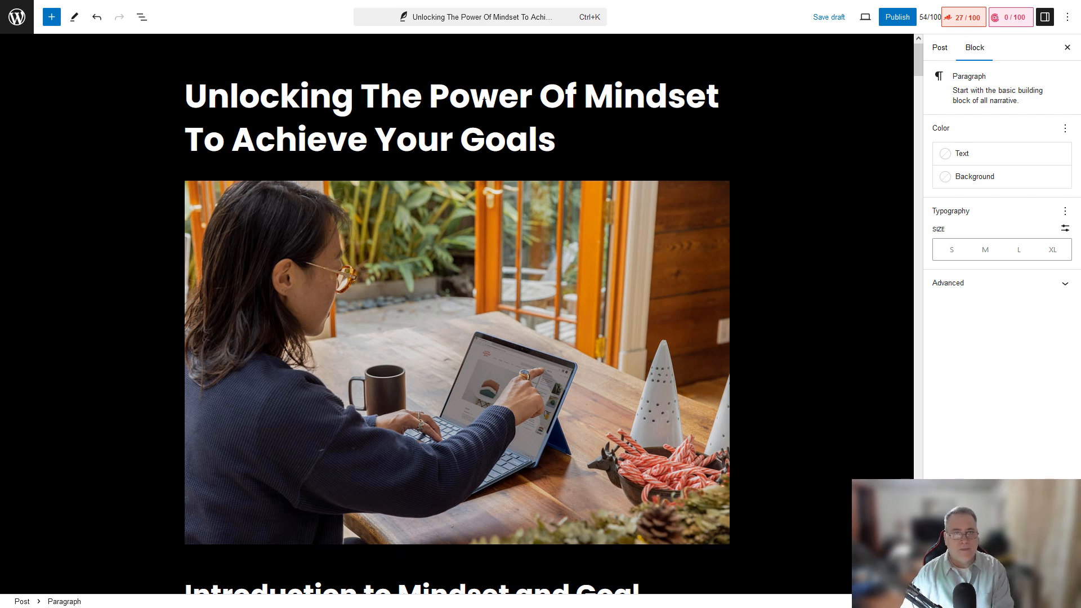
Step: Insert "How to" at the beginning of the post title
{"action": "left_click", "coordinate": [557, 141]}
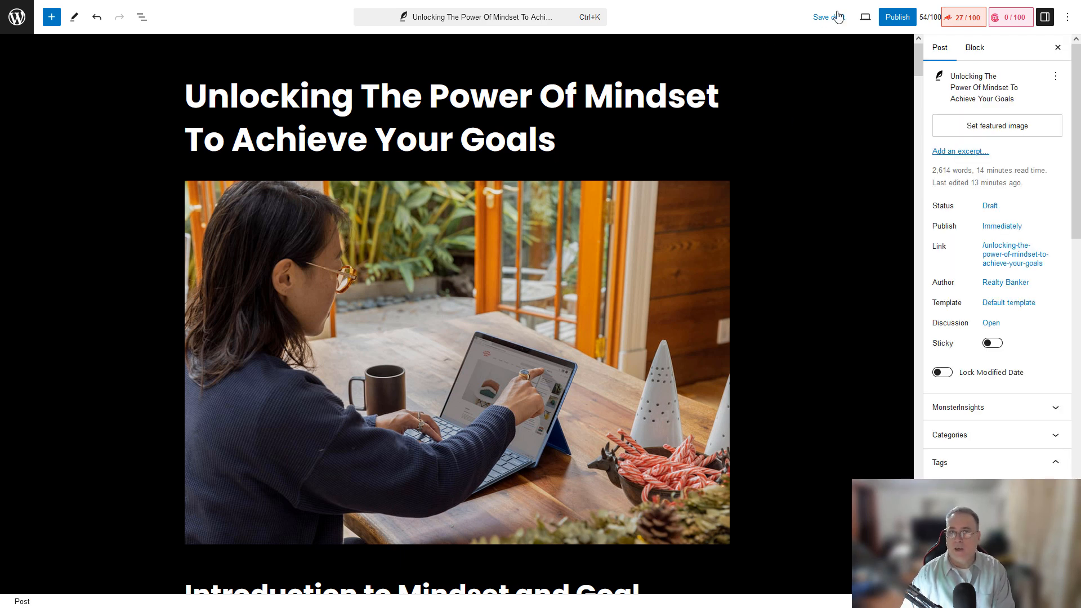
{"action": "mouse_move", "coordinate": [941, 25]}
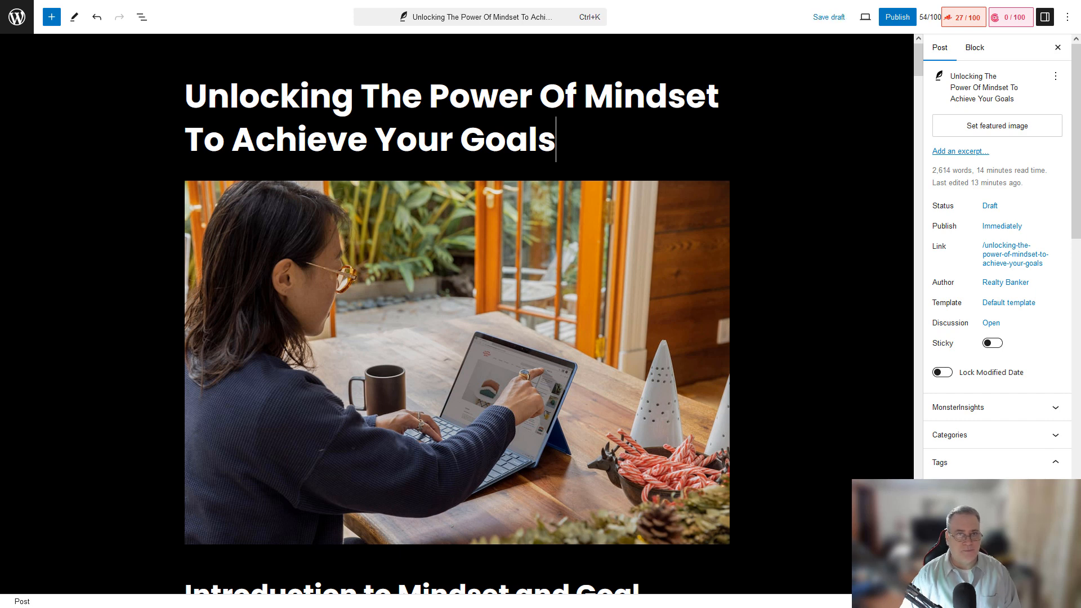
{"action": "key", "text": "ctrl+Home"}
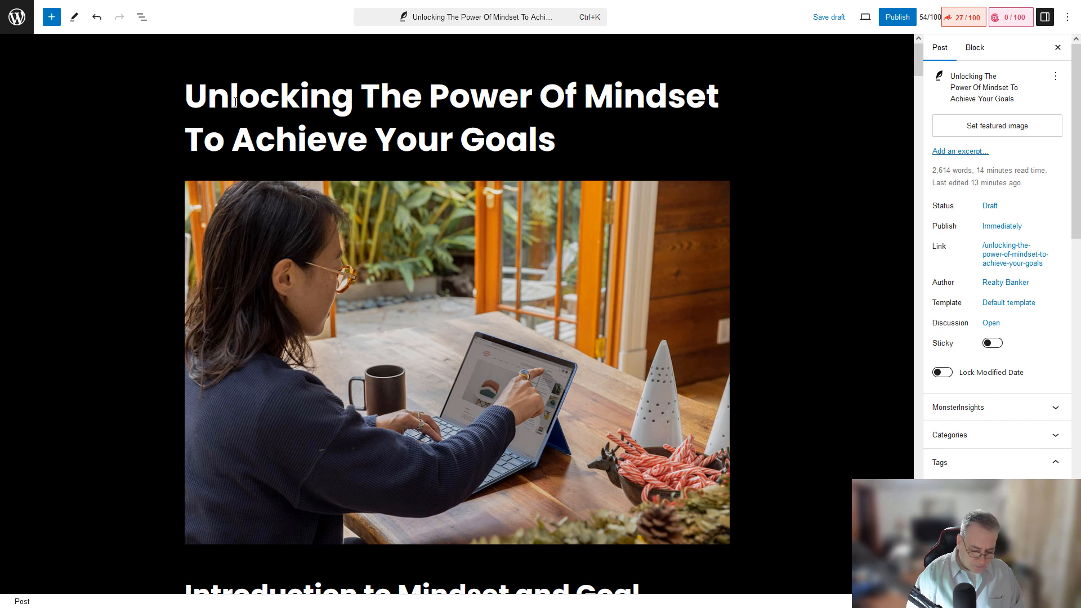
{"action": "type", "text": "How to"}
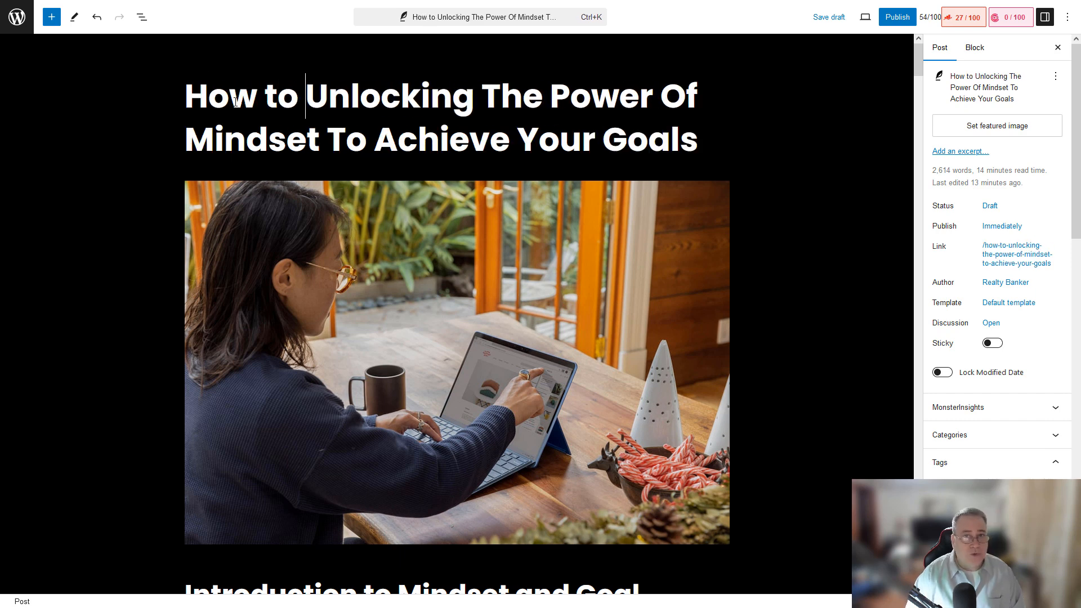
Step: Change "Unlocking" to "Unlock" in the post title
{"action": "key", "text": "Right"}
{"action": "key", "text": "Right"}
{"action": "key", "text": "Right"}
{"action": "key", "text": "Right"}
{"action": "key", "text": "Right"}
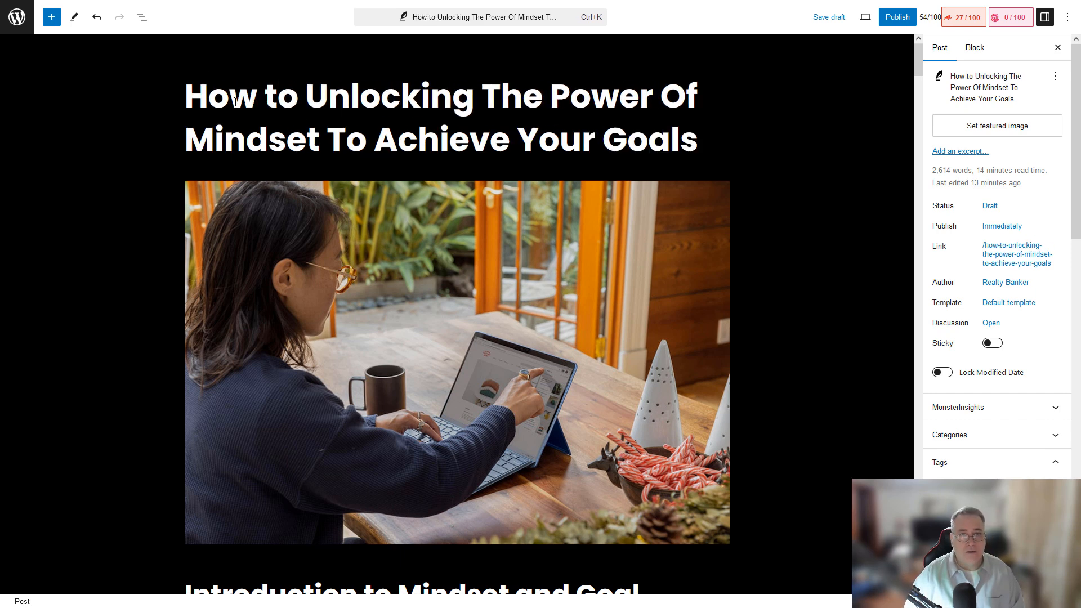
{"action": "key", "text": "End"}
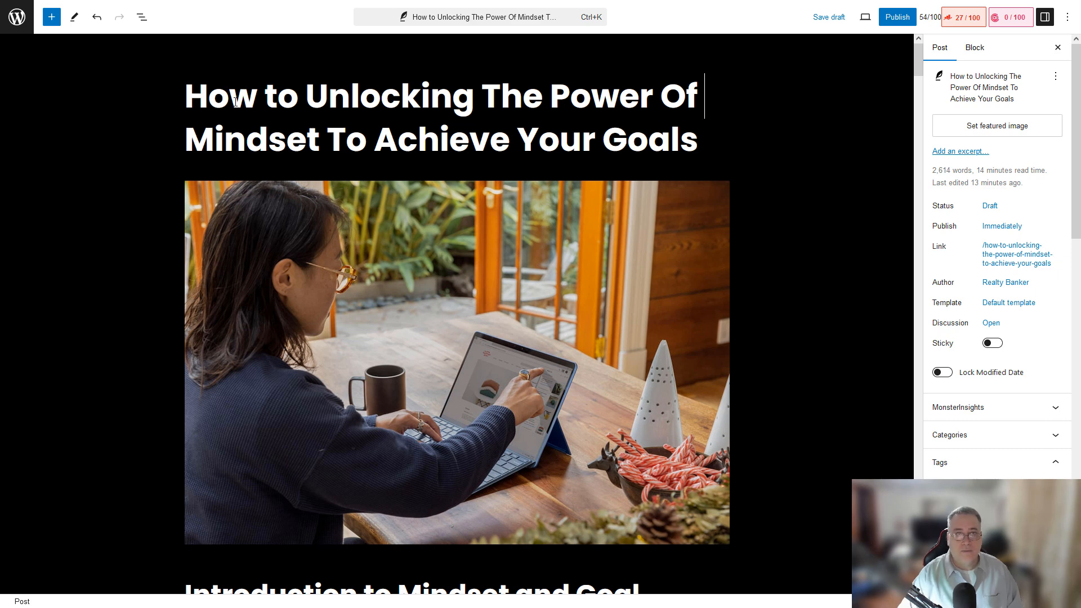
{"action": "left_click_drag", "start_coordinate": [423, 97], "coordinate": [467, 106]}
{"action": "key", "text": "BackSpace"}
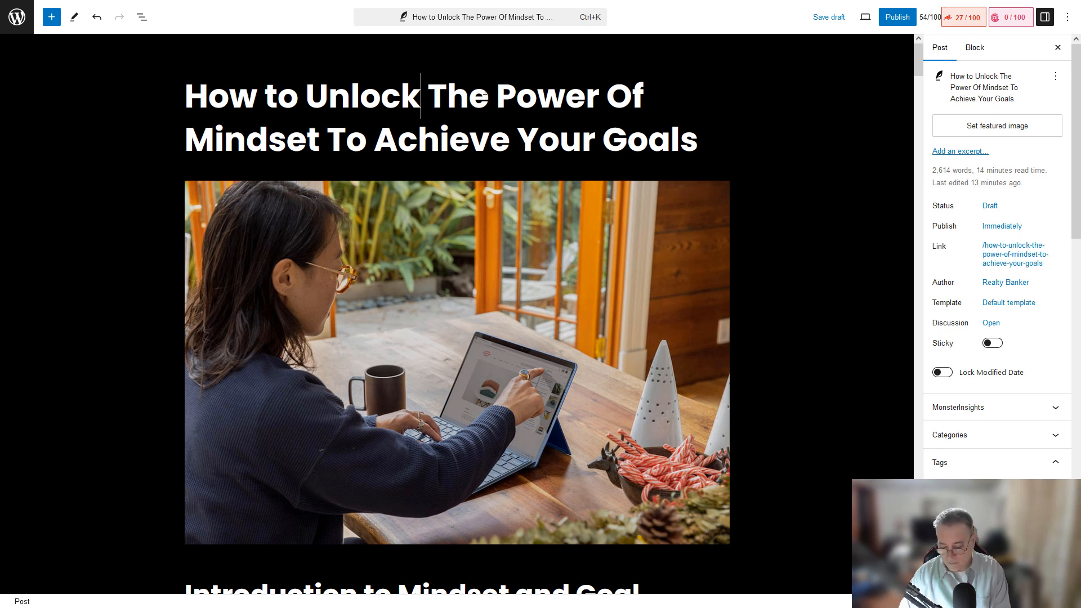
Step: Make "The" and "Of" around "Power" in the post title lowercase
{"action": "key", "text": "Delete"}
{"action": "key", "text": "Delete"}
{"action": "type", "text": "t"}
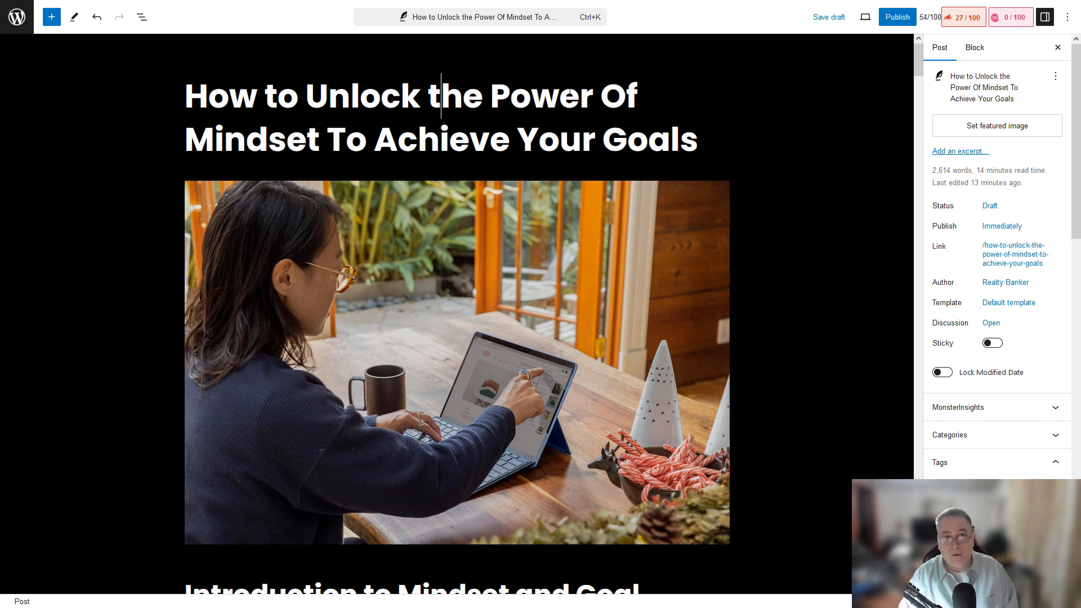
{"action": "left_click", "coordinate": [613, 105]}
{"action": "key", "text": "shift+Right"}
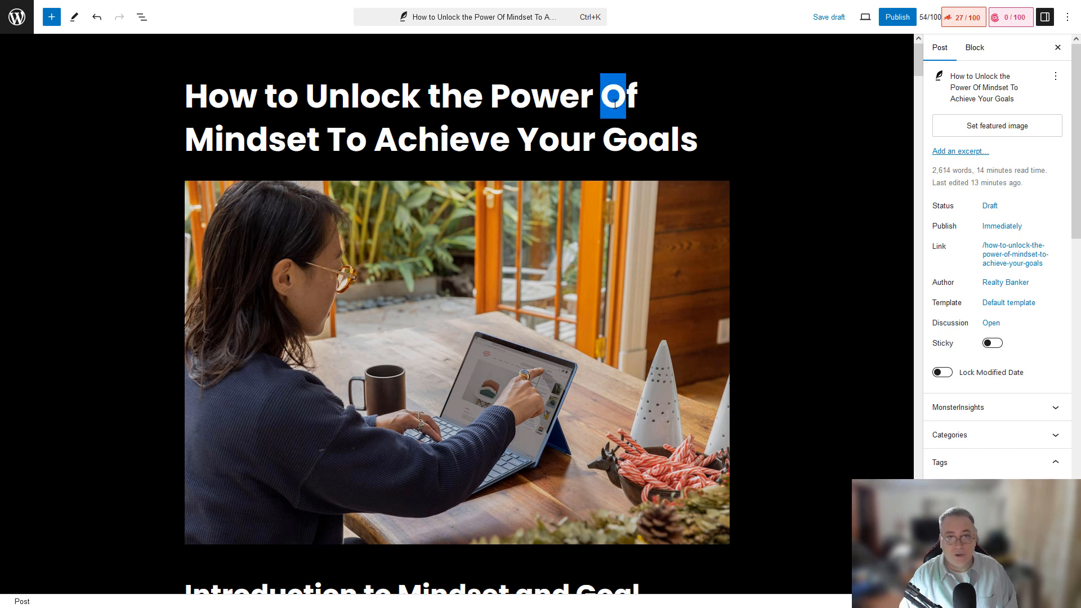
{"action": "type", "text": "o"}
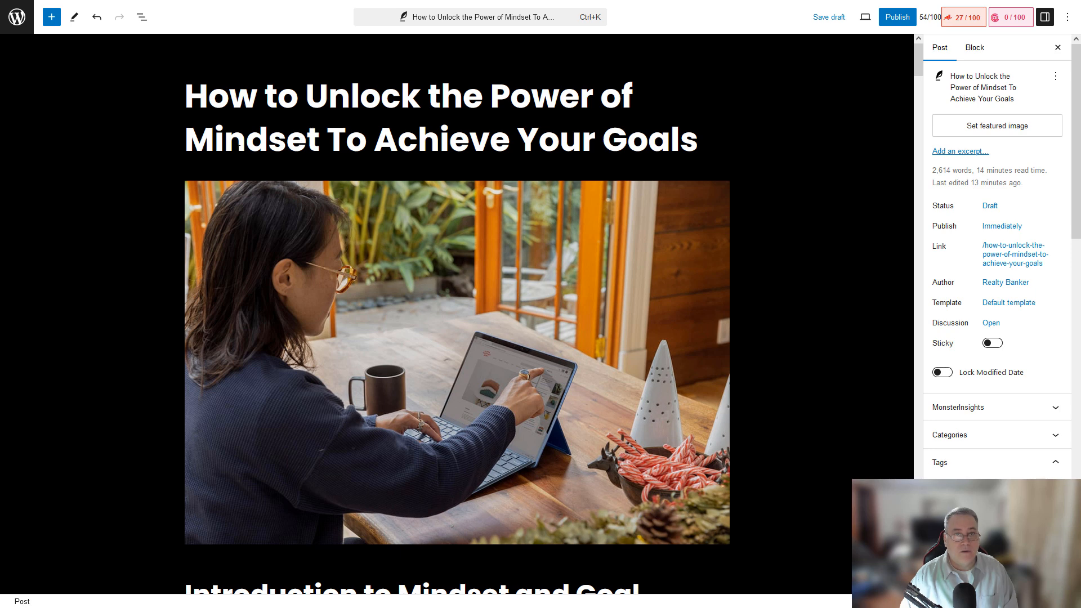
Step: Replace "Mindset" with "your Mind" in the post title
{"action": "left_click_drag", "start_coordinate": [196, 140], "coordinate": [320, 140]}
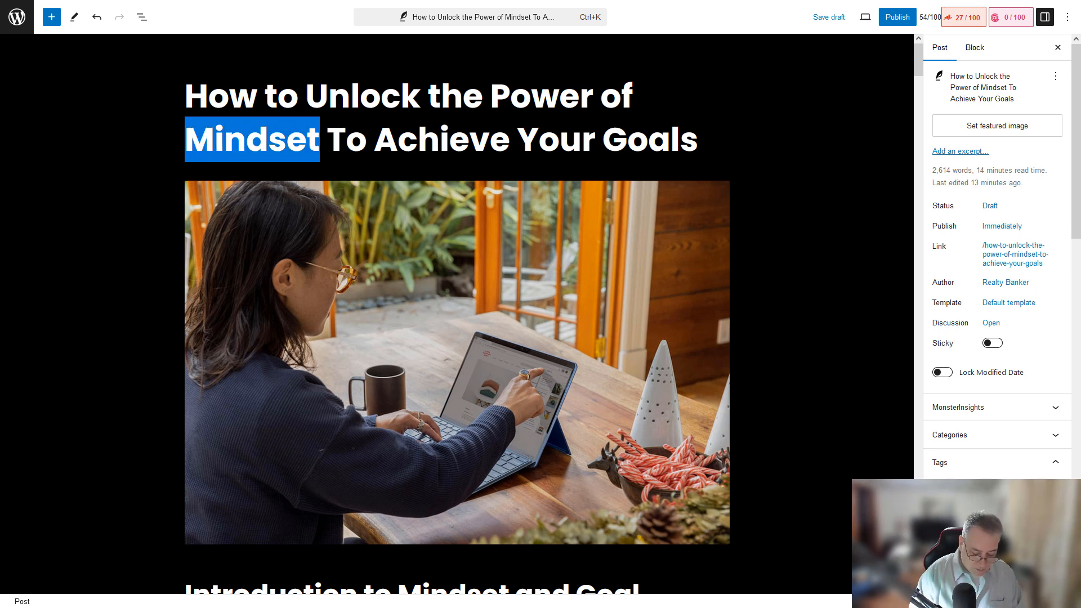
{"action": "type", "text": "your Min"}
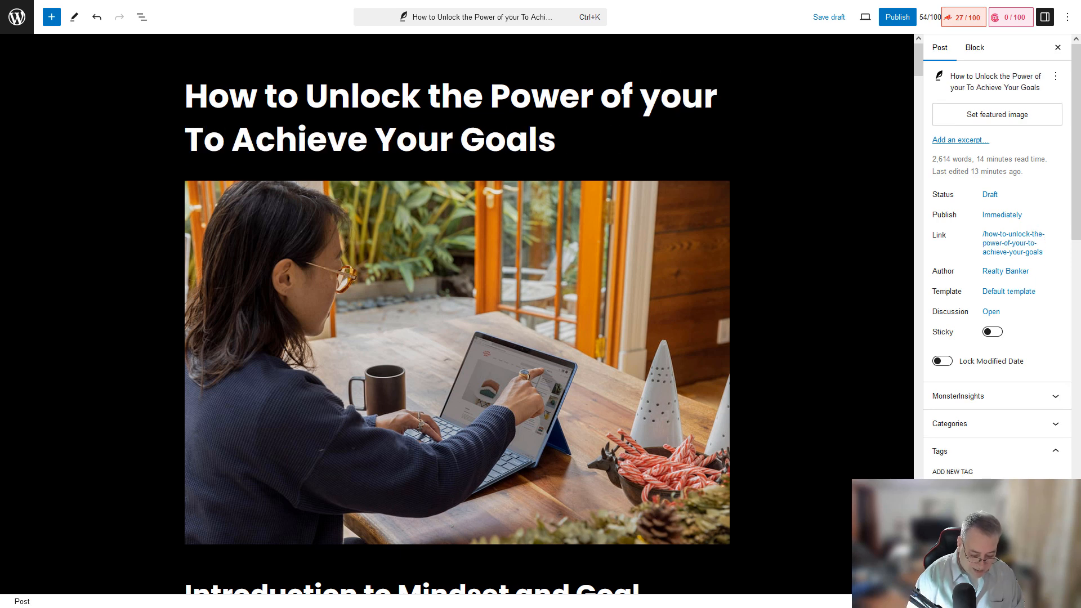
{"action": "type", "text": "d"}
Step: Capitalize "your" before "Mind" in the post title
{"action": "key", "text": "Left"}
{"action": "key", "text": "Left"}
{"action": "key", "text": "Left"}
{"action": "key", "text": "Left"}
{"action": "key", "text": "Left"}
{"action": "key", "text": "Left"}
{"action": "key", "text": "Left"}
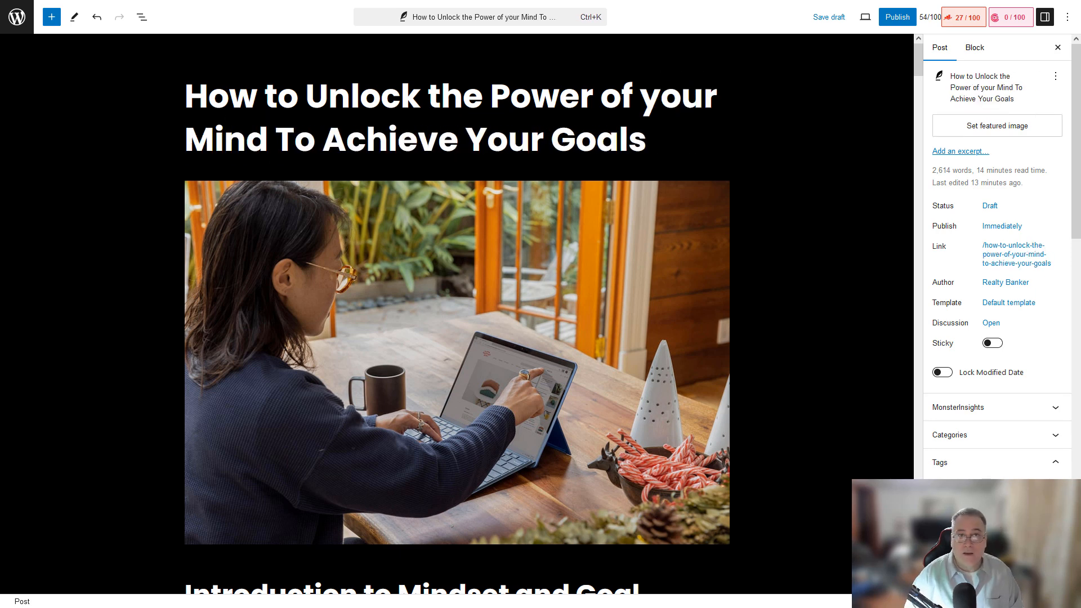
{"action": "key", "text": "Left"}
{"action": "key", "text": "Left"}
{"action": "key", "text": "Left"}
{"action": "key", "text": "End"}
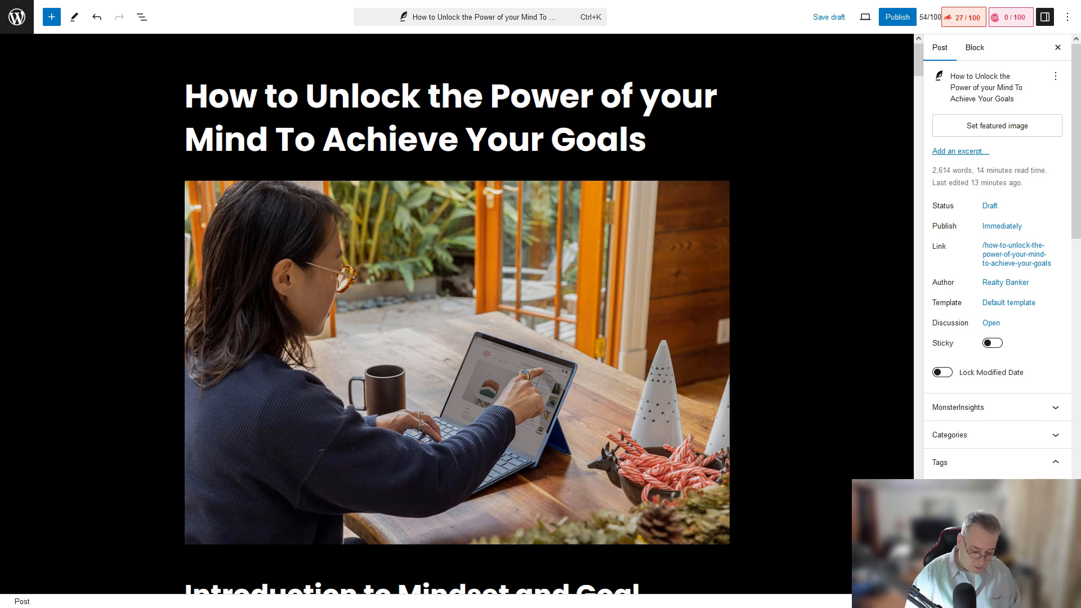
{"action": "type", "text": "Y"}
{"action": "key", "text": "Left"}
{"action": "key", "text": "Left"}
{"action": "key", "text": "Left"}
{"action": "key", "text": "Left"}
{"action": "key", "text": "Left"}
{"action": "key", "text": "Left"}
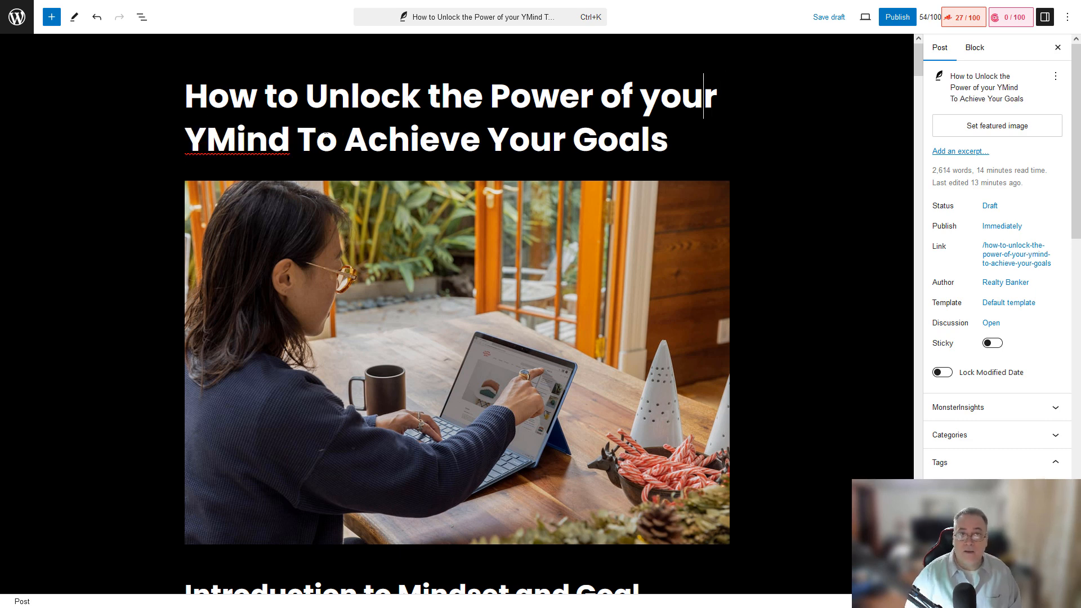
{"action": "key", "text": "End"}
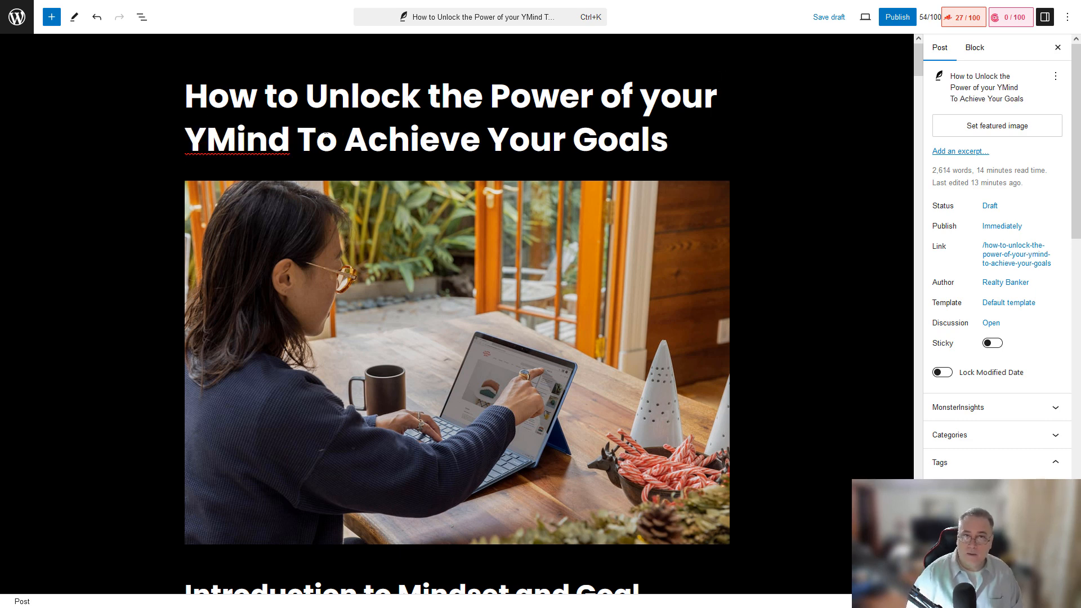
{"action": "key", "text": "Left"}
{"action": "key", "text": "Left"}
{"action": "key", "text": "Left"}
{"action": "key", "text": "BackSpace"}
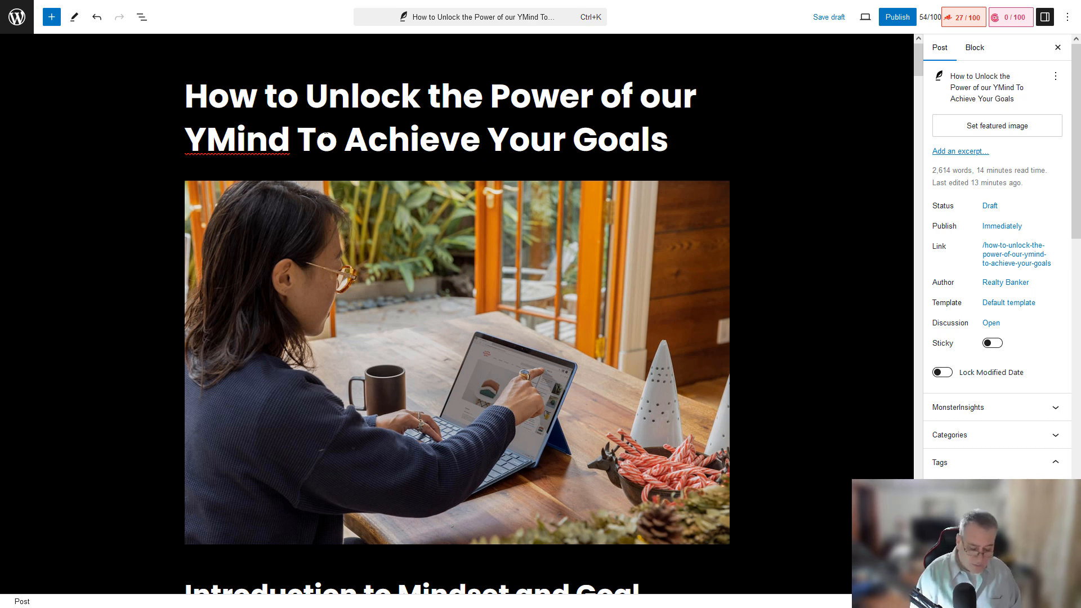
{"action": "type", "text": "Y"}
{"action": "key", "text": "Right"}
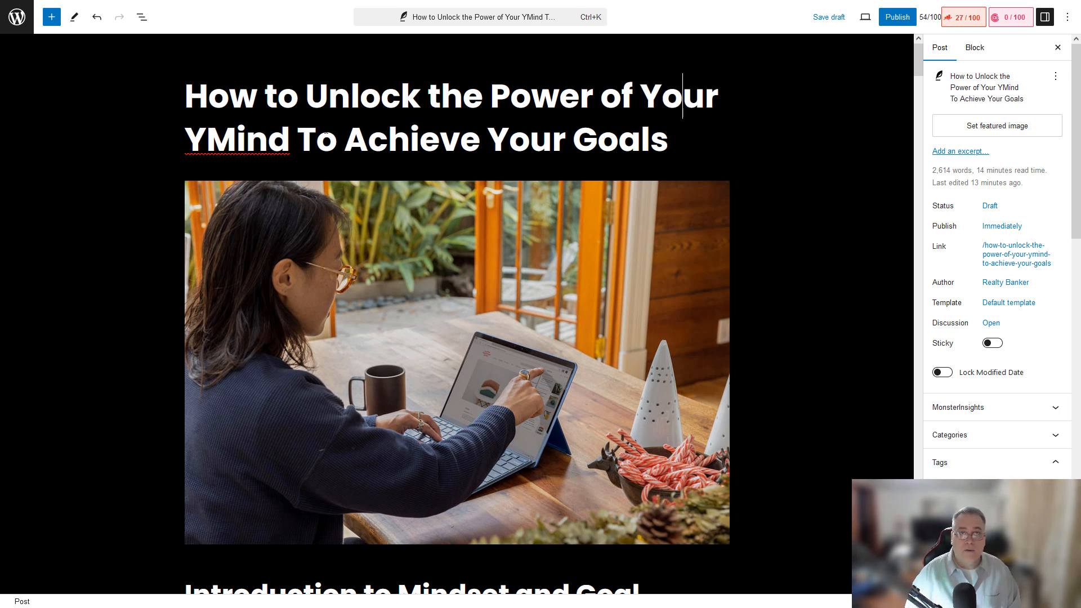
Step: Cut "the Power of" and the stray "Y" from the title so it reads "How to Unlock Your Mind To Achieve Your Goals"
{"action": "key", "text": "End"}
{"action": "key", "text": "Left"}
{"action": "key", "text": "Left"}
{"action": "key", "text": "Left"}
{"action": "key", "text": "Left"}
{"action": "key", "text": "Left"}
{"action": "key", "text": "Left"}
{"action": "key", "text": "Left"}
{"action": "key", "text": "Left"}
{"action": "key", "text": "Left"}
{"action": "key", "text": "Left"}
{"action": "key", "text": "Left"}
{"action": "key", "text": "Left"}
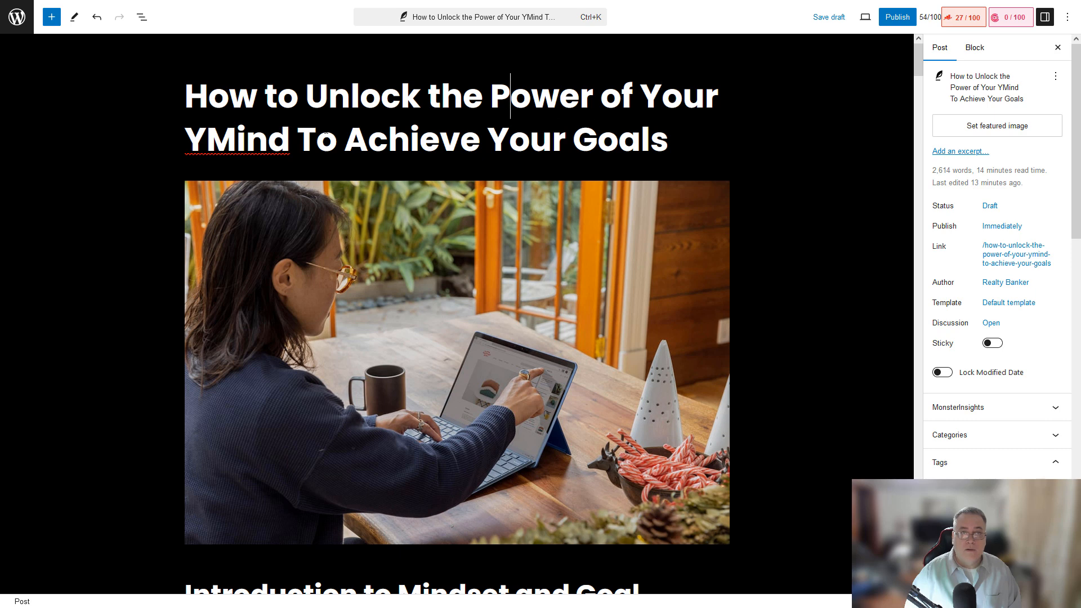
{"action": "key", "text": "Left"}
{"action": "key", "text": "Right"}
{"action": "key", "text": "Right"}
{"action": "key", "text": "Right"}
{"action": "key", "text": "Right"}
{"action": "key", "text": "Right"}
{"action": "key", "text": "Right"}
{"action": "key", "text": "Right"}
{"action": "key", "text": "Left"}
{"action": "key", "text": "Left"}
{"action": "key", "text": "Left"}
{"action": "key", "text": "Left"}
{"action": "key", "text": "Delete"}
{"action": "key", "text": "Delete"}
{"action": "key", "text": "Delete"}
{"action": "key", "text": "Delete"}
{"action": "key", "text": "Delete"}
{"action": "key", "text": "Delete"}
{"action": "key", "text": "Delete"}
{"action": "key", "text": "Delete"}
{"action": "key", "text": "Delete"}
{"action": "key", "text": "Delete"}
{"action": "key", "text": "Delete"}
{"action": "key", "text": "Delete"}
{"action": "key", "text": "Delete"}
{"action": "key", "text": "Delete"}
{"action": "key", "text": "Delete"}
{"action": "key", "text": "Delete"}
{"action": "key", "text": "Delete"}
{"action": "key", "text": "Delete"}
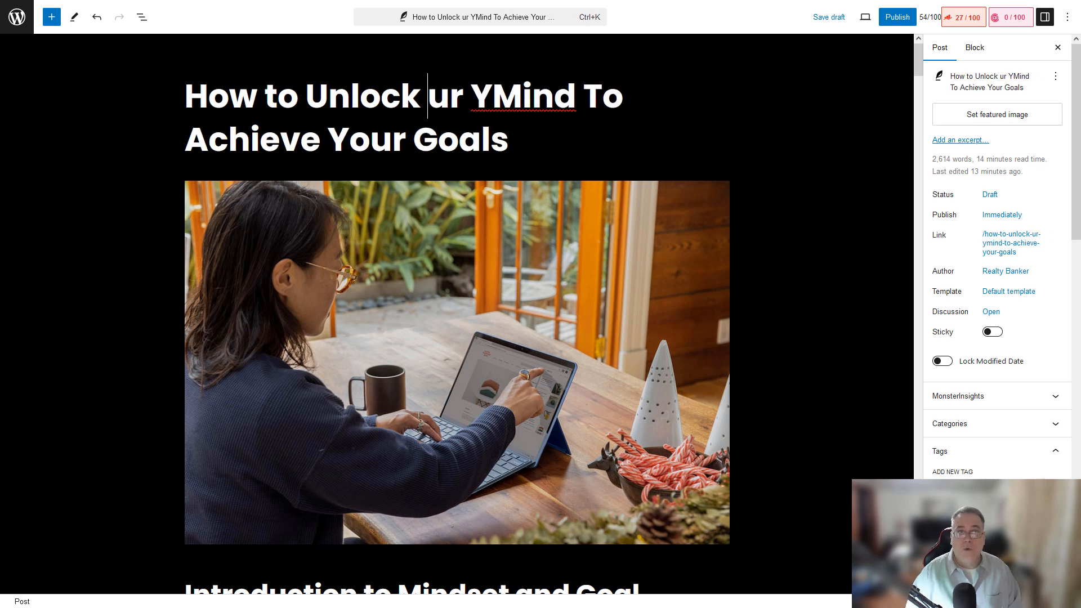
{"action": "key", "text": "Delete"}
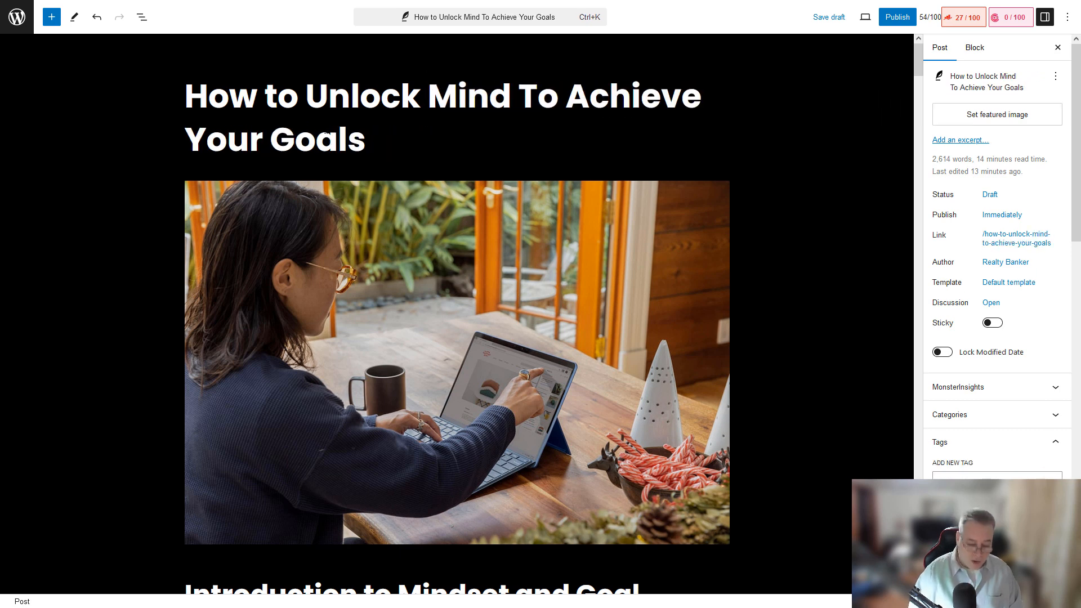
{"action": "type", "text": "Your"}
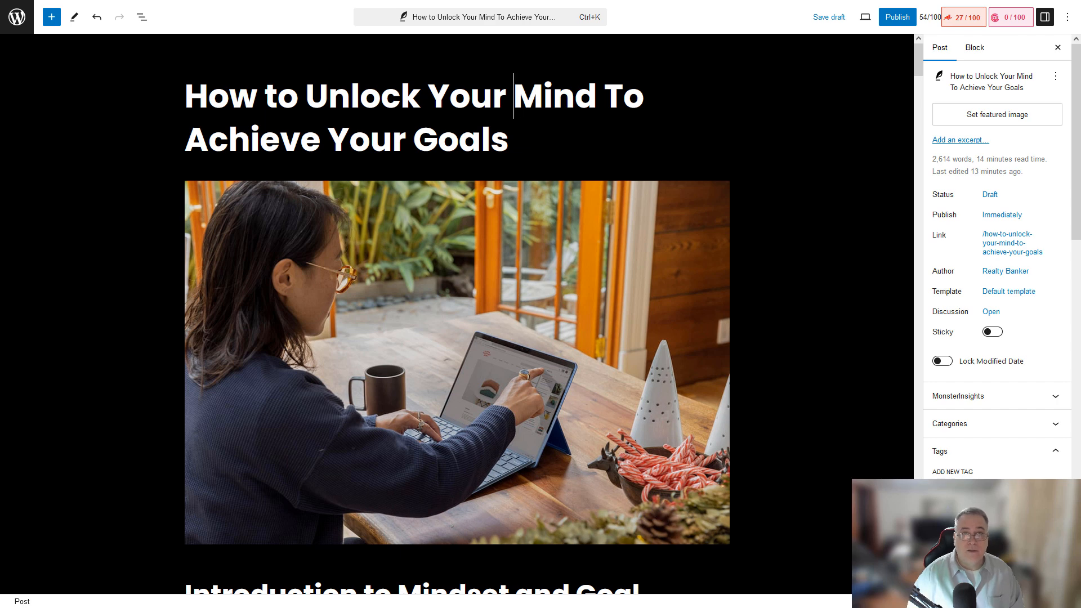
Step: Extend "Mind" in the post title to "Minds Potential"
{"action": "key", "text": "Right"}
{"action": "key", "text": "Right"}
{"action": "key", "text": "Right"}
{"action": "key", "text": "Right"}
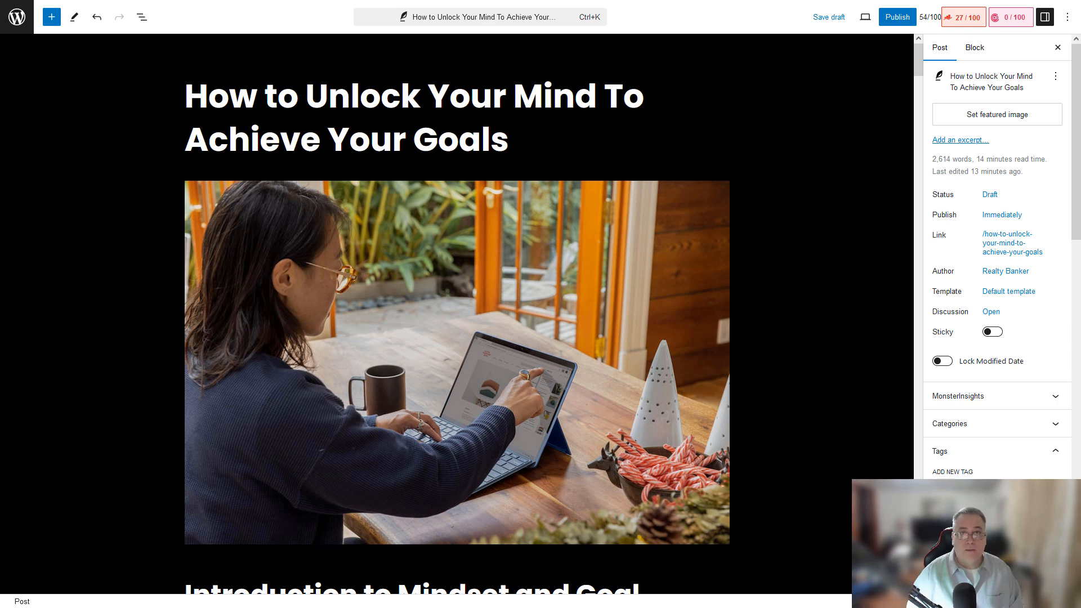
{"action": "type", "text": "s Pot"}
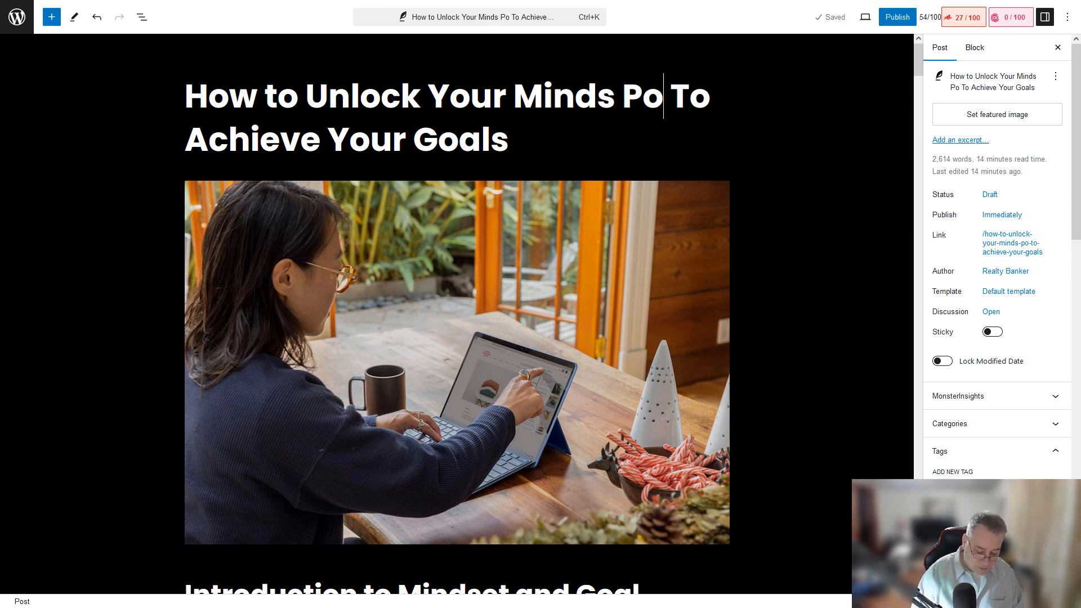
{"action": "type", "text": "ential"}
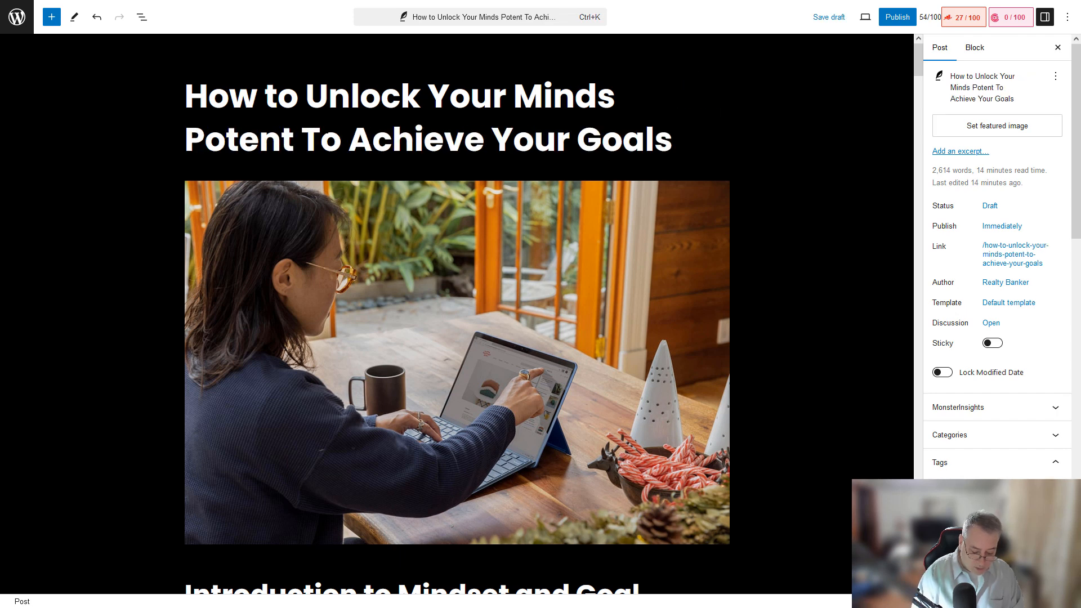
Step: Change "To" before "Achieve" in the post title to lowercase "to"
{"action": "key", "text": "Right"}
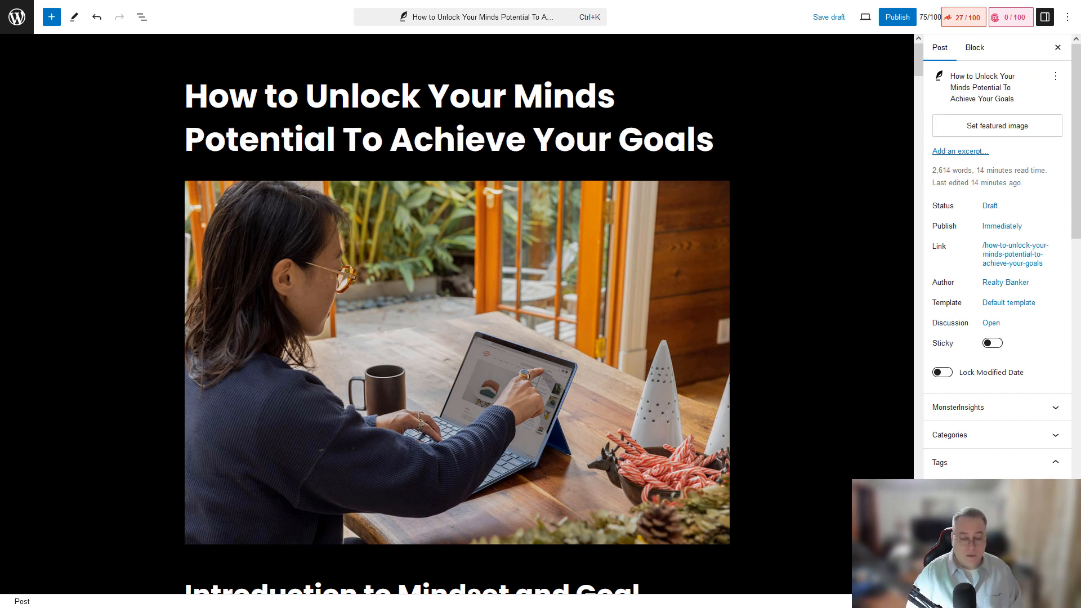
{"action": "key", "text": "Delete"}
{"action": "type", "text": "t"}
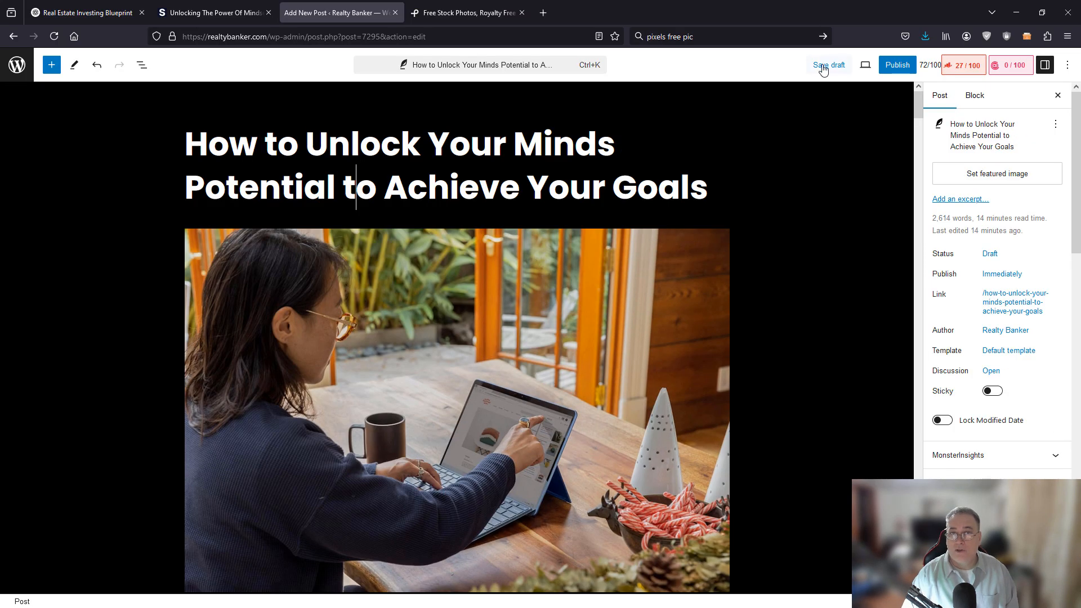
Step: Save the post as a draft
{"action": "left_click", "coordinate": [823, 66]}
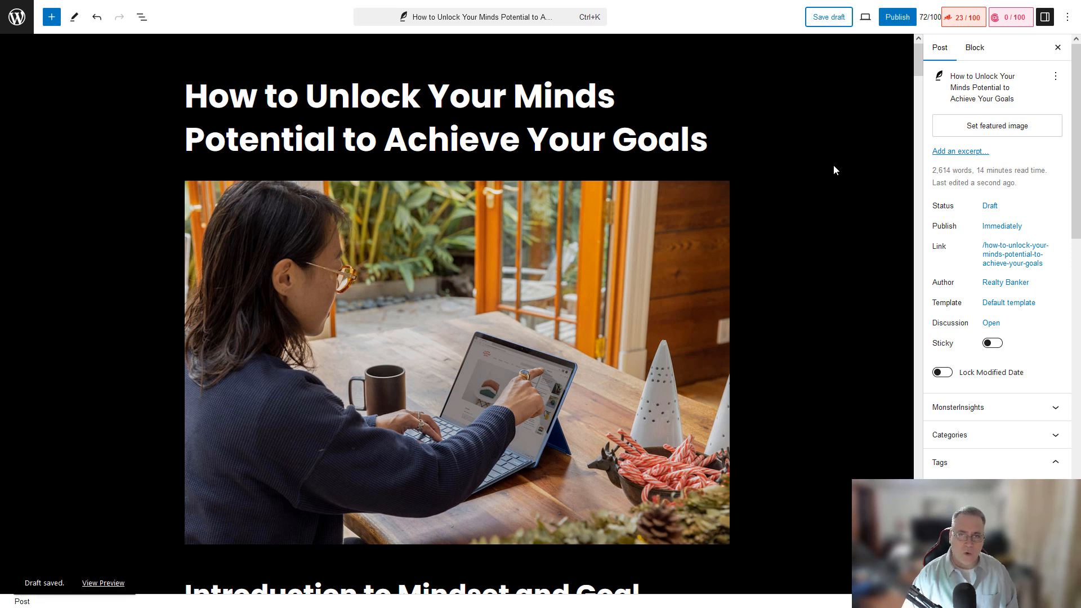
{"action": "scroll", "coordinate": [833, 167], "scroll_direction": "down", "scroll_amount": 2}
{"action": "scroll", "coordinate": [833, 168], "scroll_direction": "up", "scroll_amount": 2}
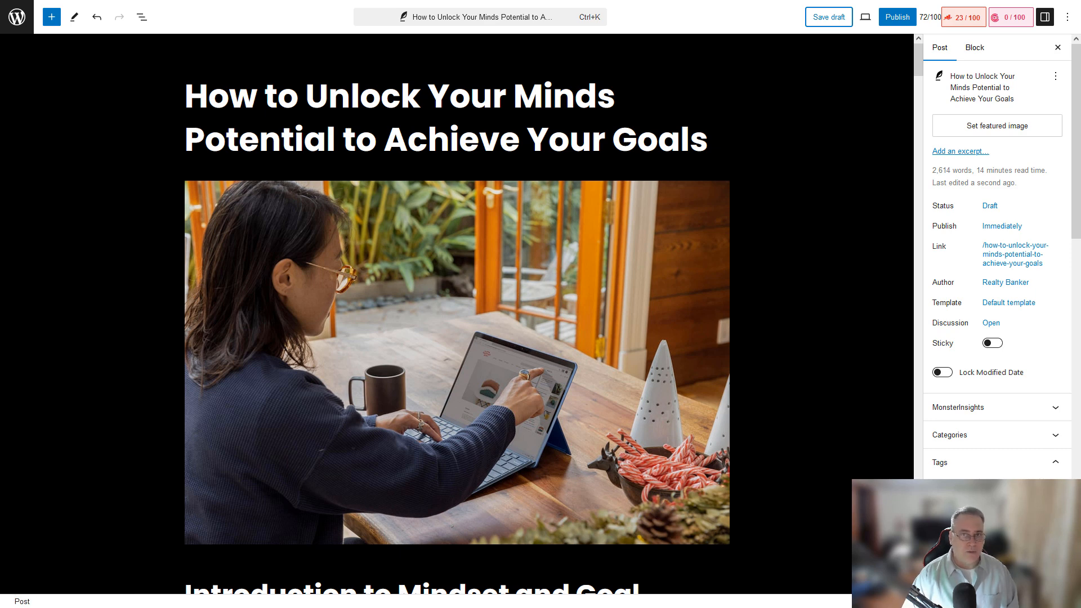
Step: Copy "Unlock Your Minds Potential" from the post title and add it as the Rank Math focus keyword
{"action": "left_click_drag", "start_coordinate": [306, 96], "coordinate": [334, 137]}
{"action": "key", "text": "ctrl+c"}
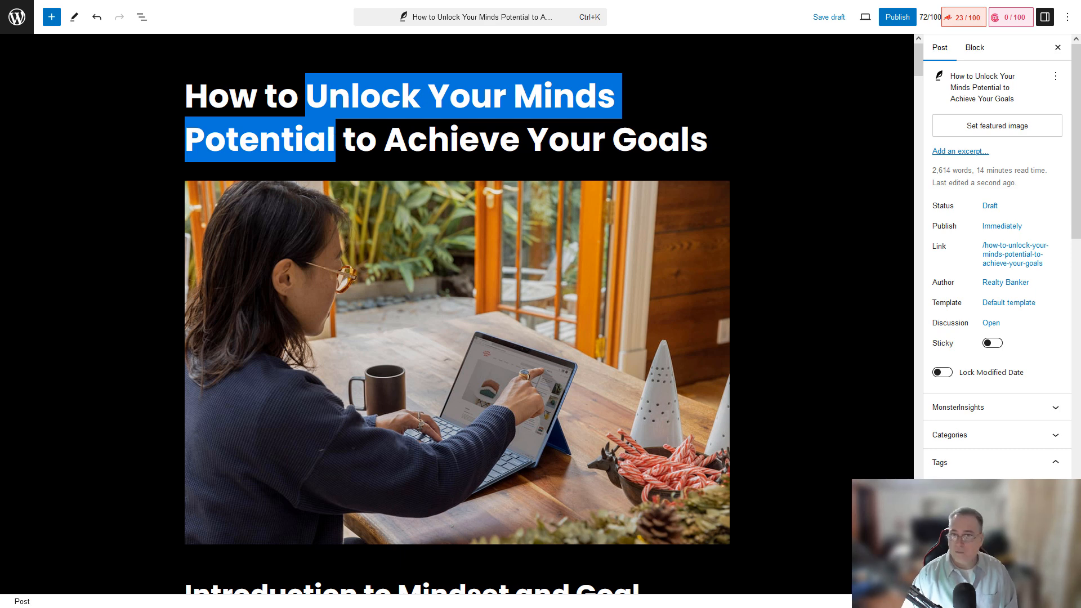
{"action": "left_click", "coordinate": [964, 21]}
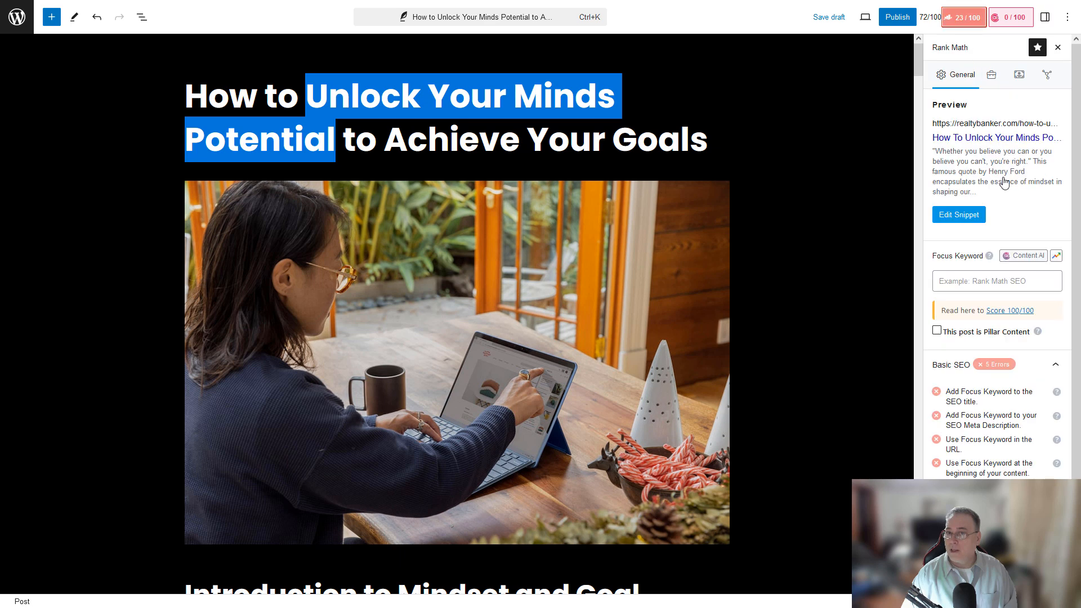
{"action": "left_click", "coordinate": [988, 283]}
{"action": "mouse_move", "coordinate": [925, 4]}
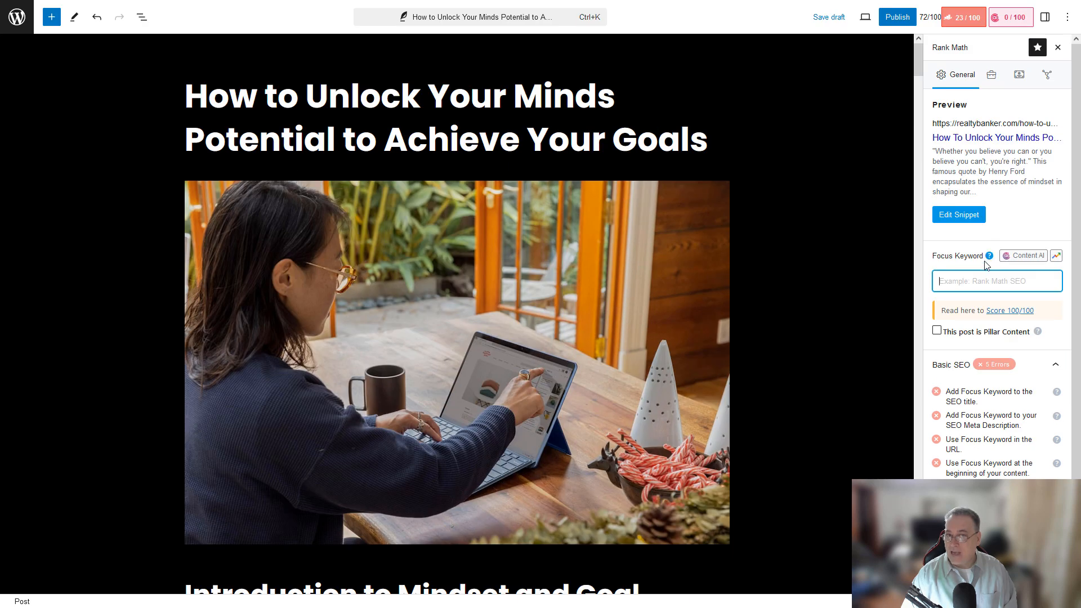
{"action": "key", "text": "ctrl+v"}
{"action": "key", "text": "Return"}
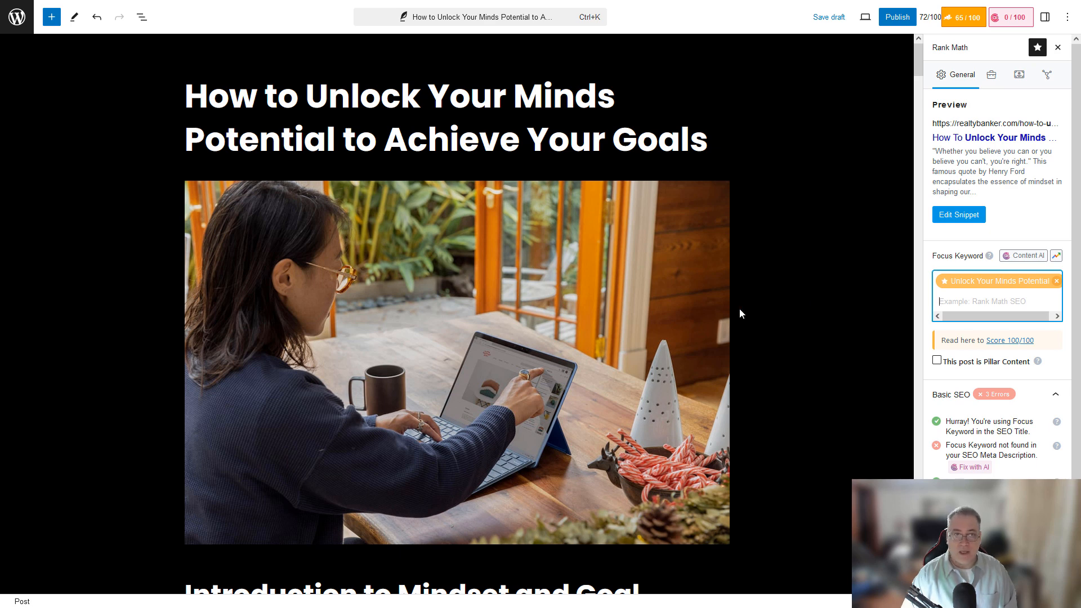
Step: Insert "to Unlock Your Minds Potential" after "Having the right mindset" in the introduction's second paragraph
{"action": "scroll", "coordinate": [754, 304], "scroll_direction": "down", "scroll_amount": 7}
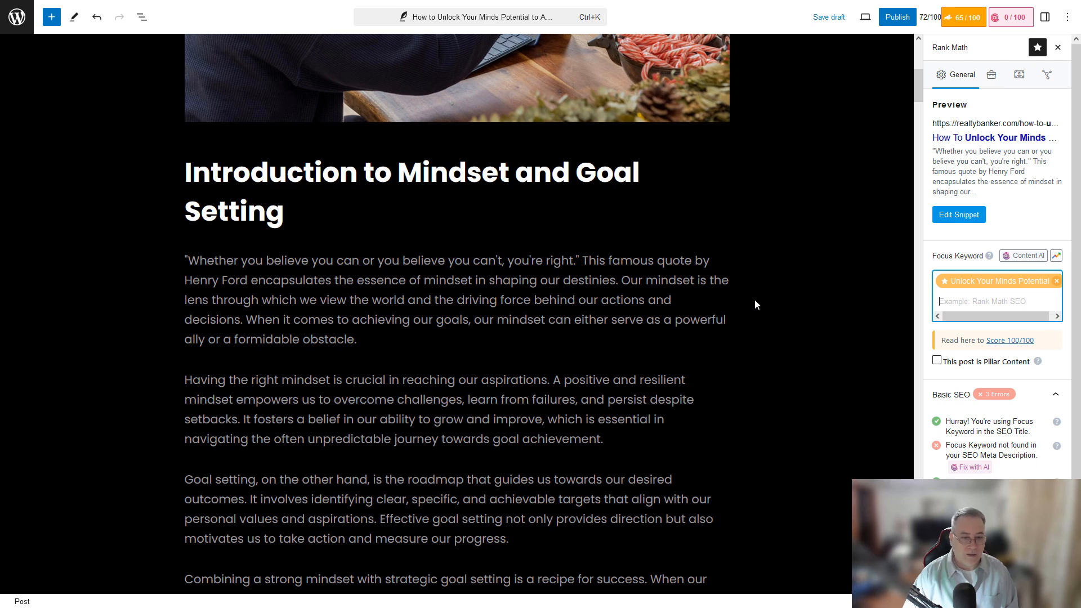
{"action": "scroll", "coordinate": [753, 301], "scroll_direction": "down", "scroll_amount": 2}
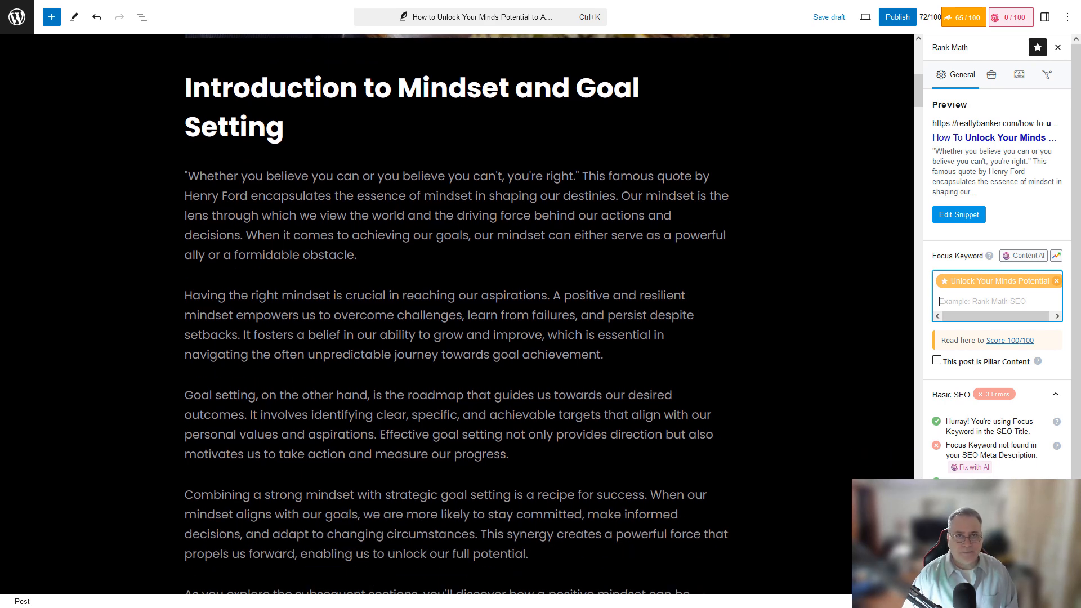
{"action": "scroll", "coordinate": [631, 212], "scroll_direction": "up", "scroll_amount": 8}
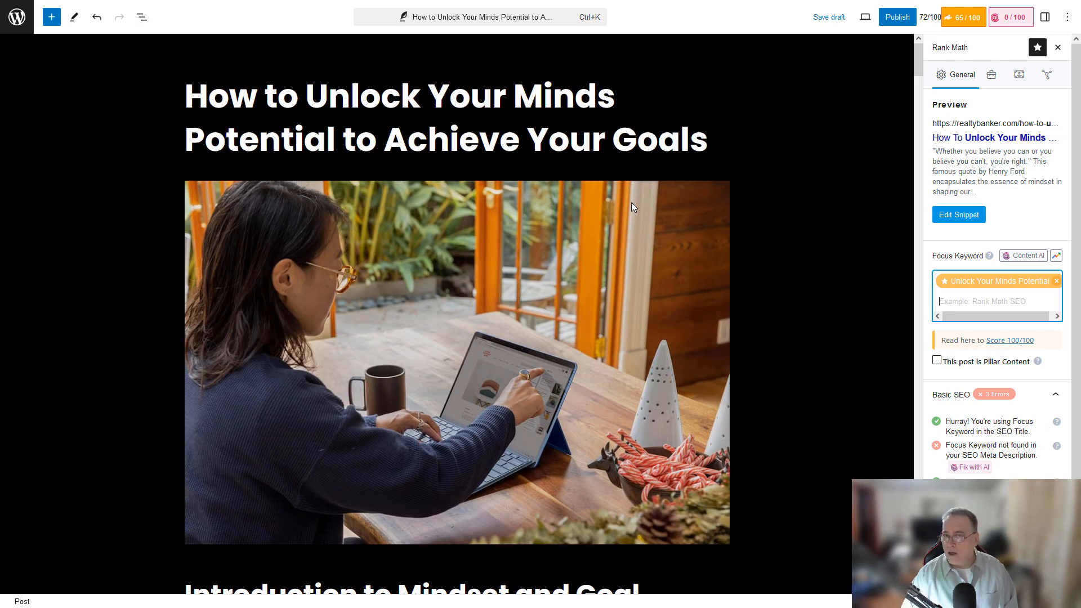
{"action": "scroll", "coordinate": [632, 206], "scroll_direction": "down", "scroll_amount": 7}
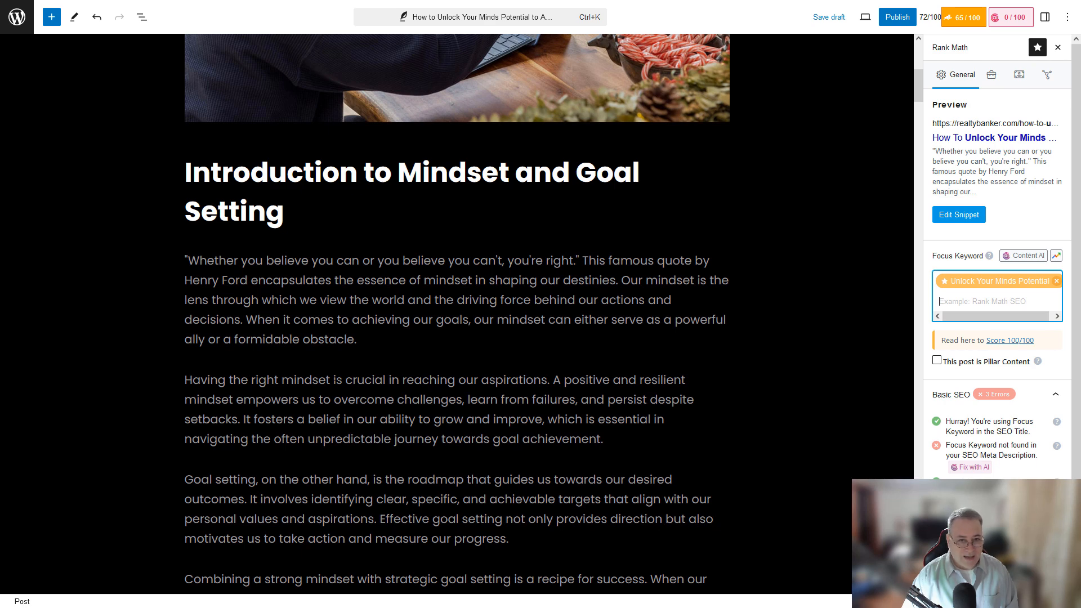
{"action": "left_click", "coordinate": [347, 373]}
{"action": "type", "text": "to"}
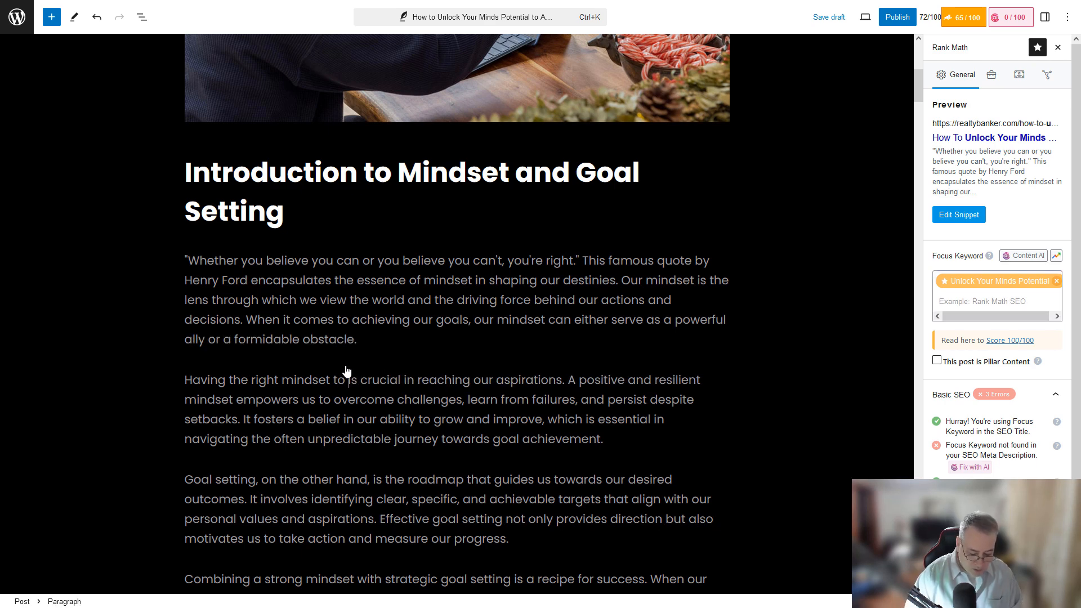
{"action": "key", "text": "ctrl+v"}
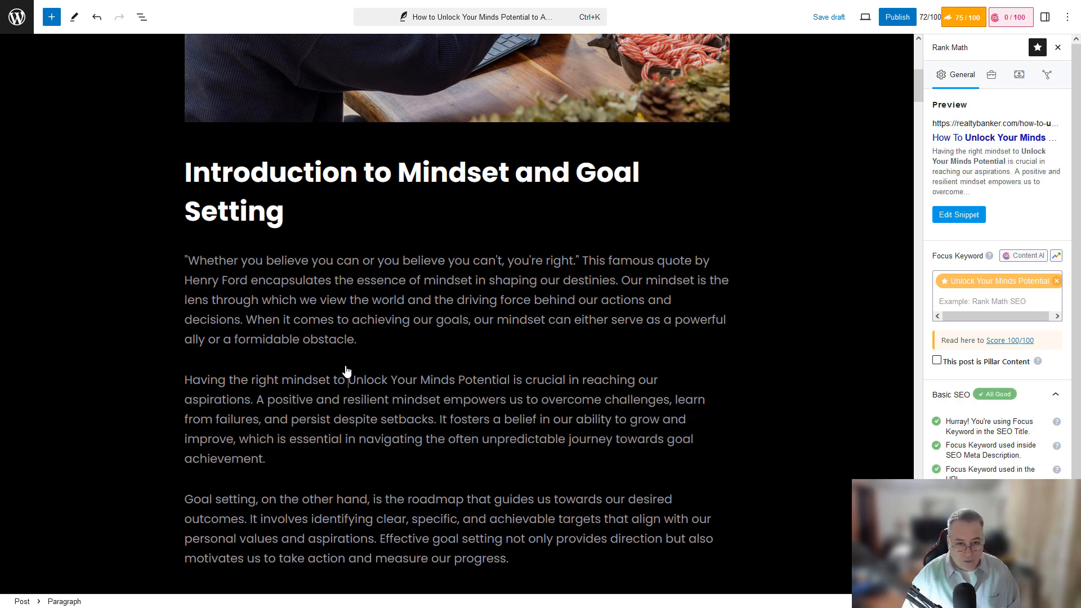
Step: Change the inserted keyword phrase in the second paragraph to lowercase "unlock your minds potential"
{"action": "key", "text": "Delete"}
{"action": "type", "text": "u"}
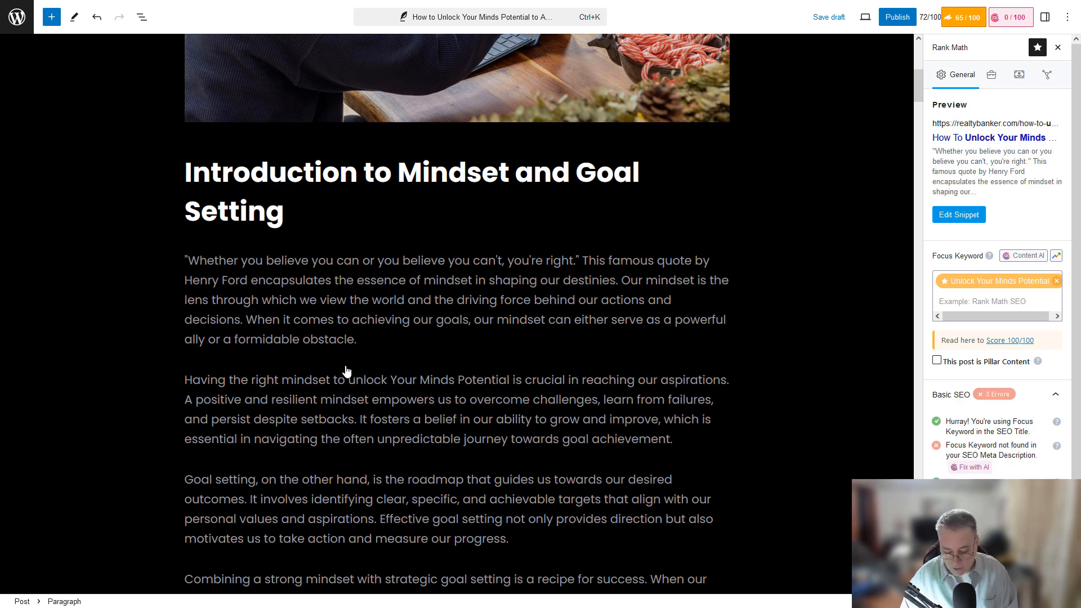
{"action": "key", "text": "Delete"}
{"action": "type", "text": "y"}
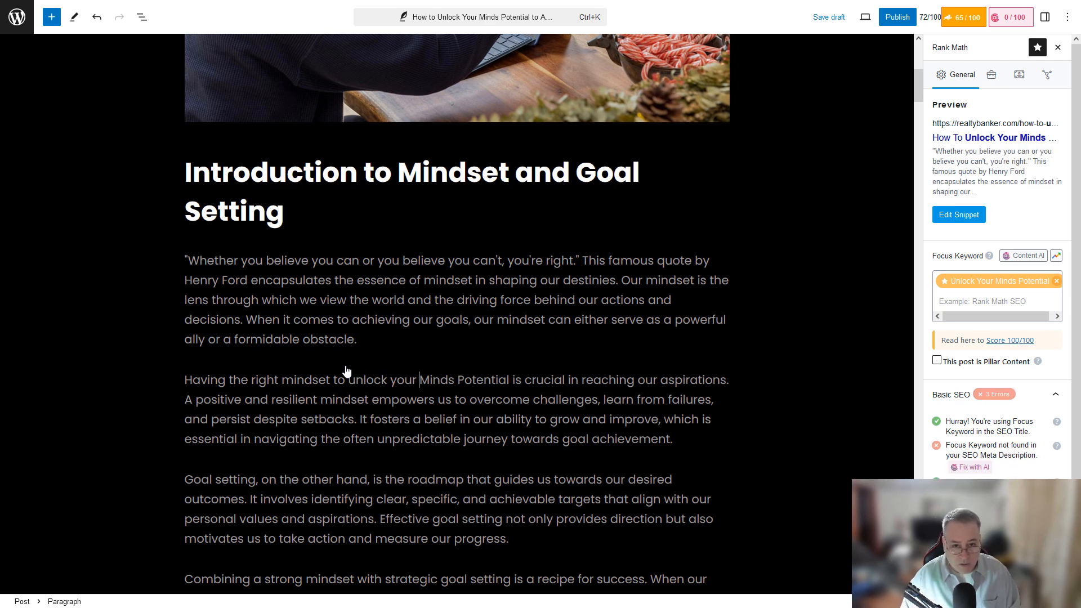
{"action": "key", "text": "Delete"}
{"action": "type", "text": "m"}
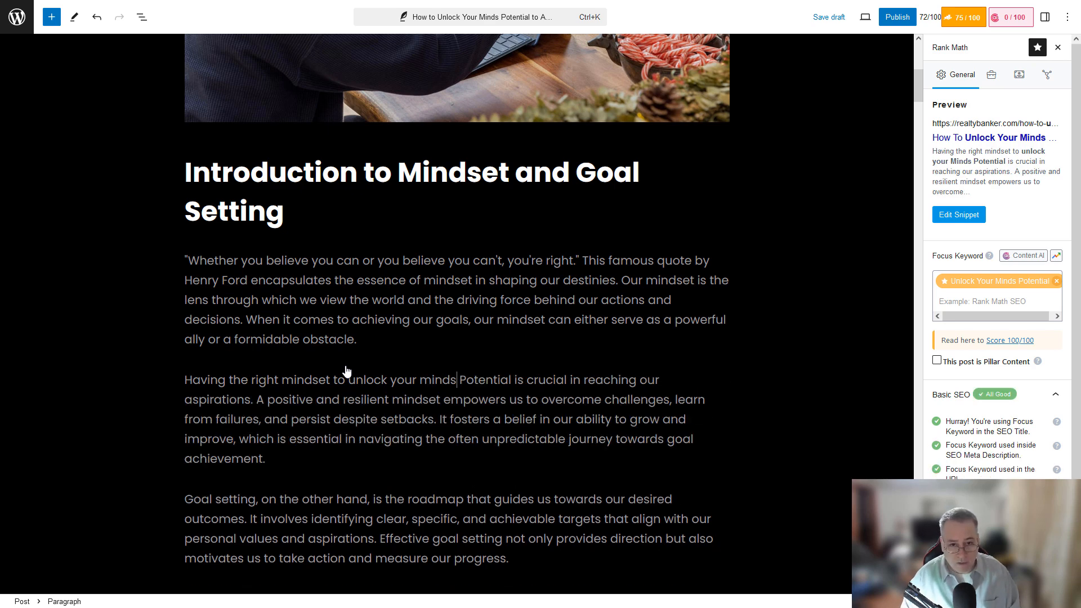
{"action": "key", "text": "Delete"}
{"action": "type", "text": "p"}
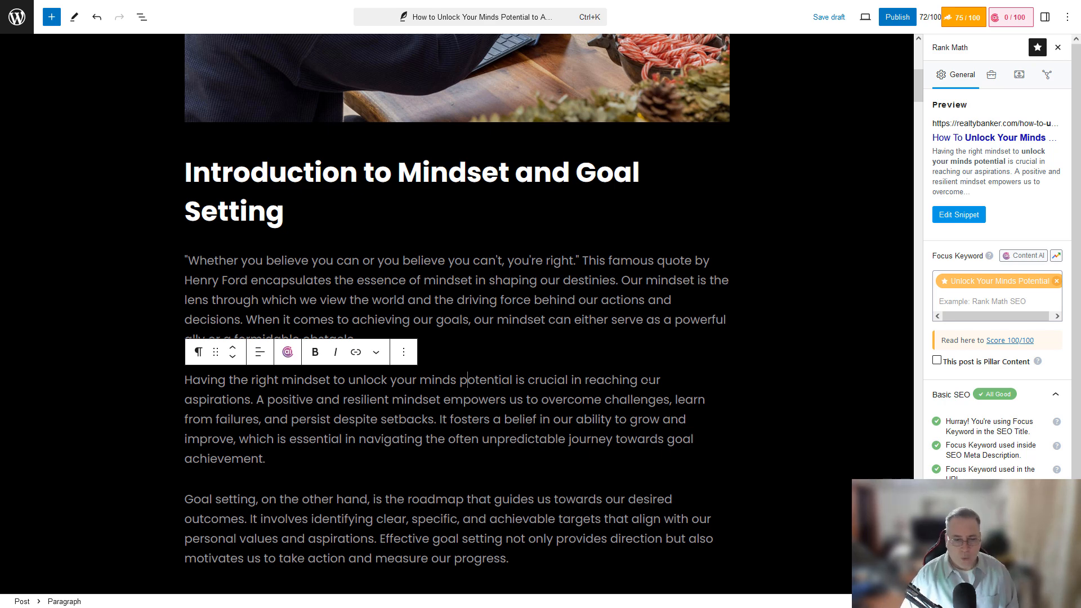
Step: Use "discover how a positive mindset can be cultivated, how to build confidence as a first-time investor" from the introduction as the SEO snippet description
{"action": "scroll", "coordinate": [342, 96], "scroll_direction": "down", "scroll_amount": 2}
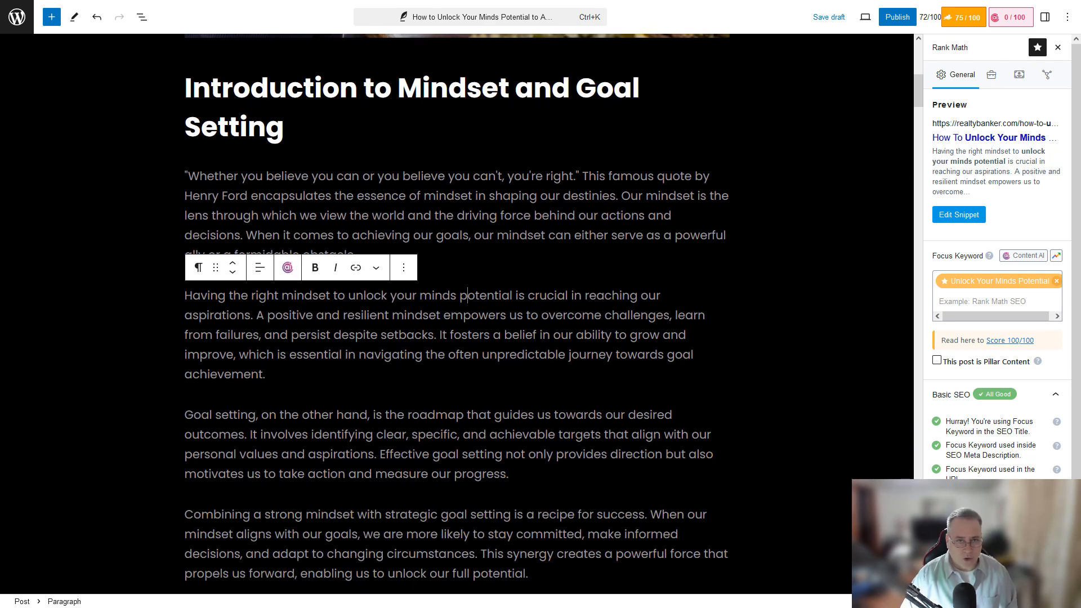
{"action": "scroll", "coordinate": [456, 314], "scroll_direction": "down", "scroll_amount": 4}
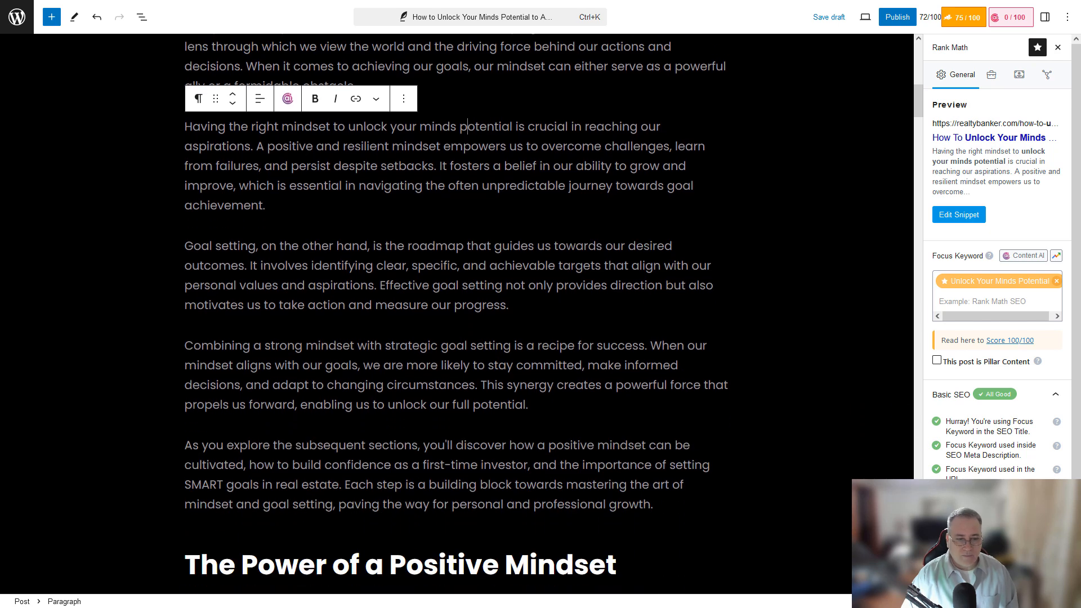
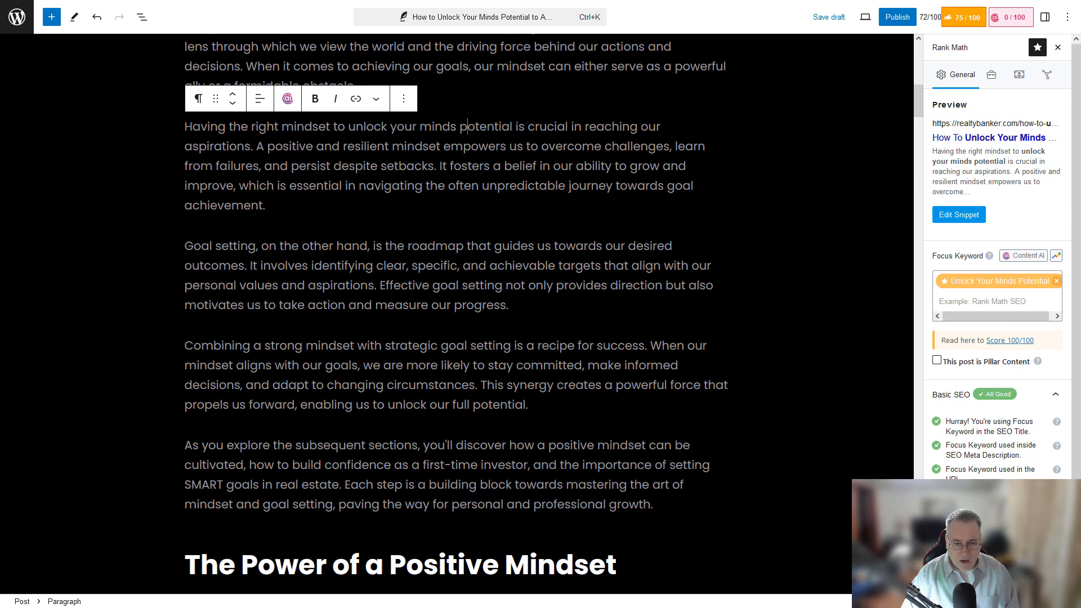
{"action": "left_click_drag", "start_coordinate": [456, 445], "coordinate": [400, 465]}
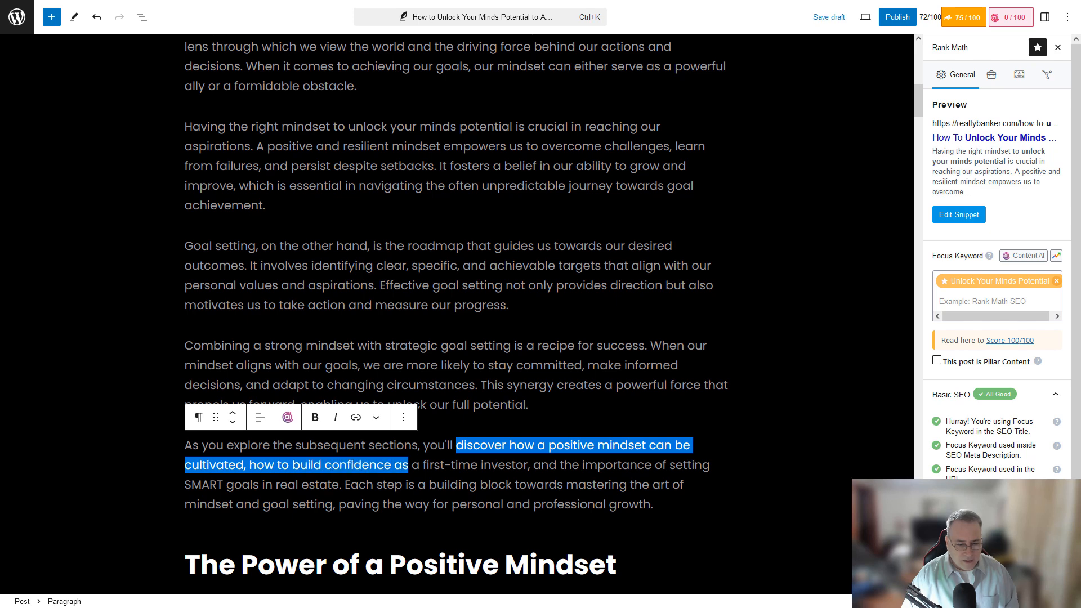
{"action": "double_click", "coordinate": [482, 445]}
{"action": "left_click_drag", "start_coordinate": [482, 444], "coordinate": [527, 465]}
{"action": "key", "text": "ctrl+c"}
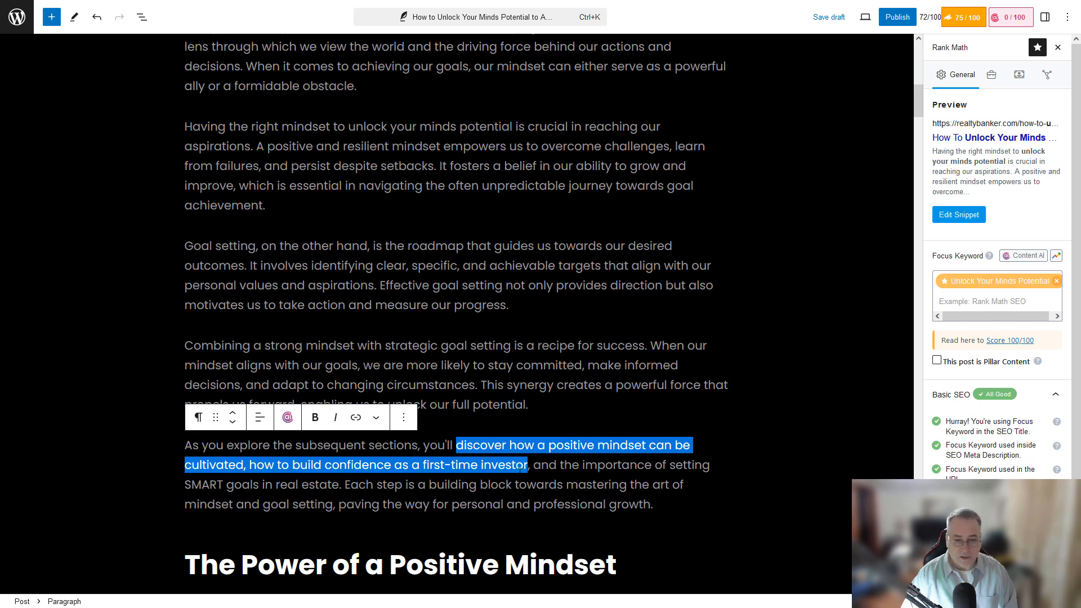
{"action": "left_click", "coordinate": [959, 215]}
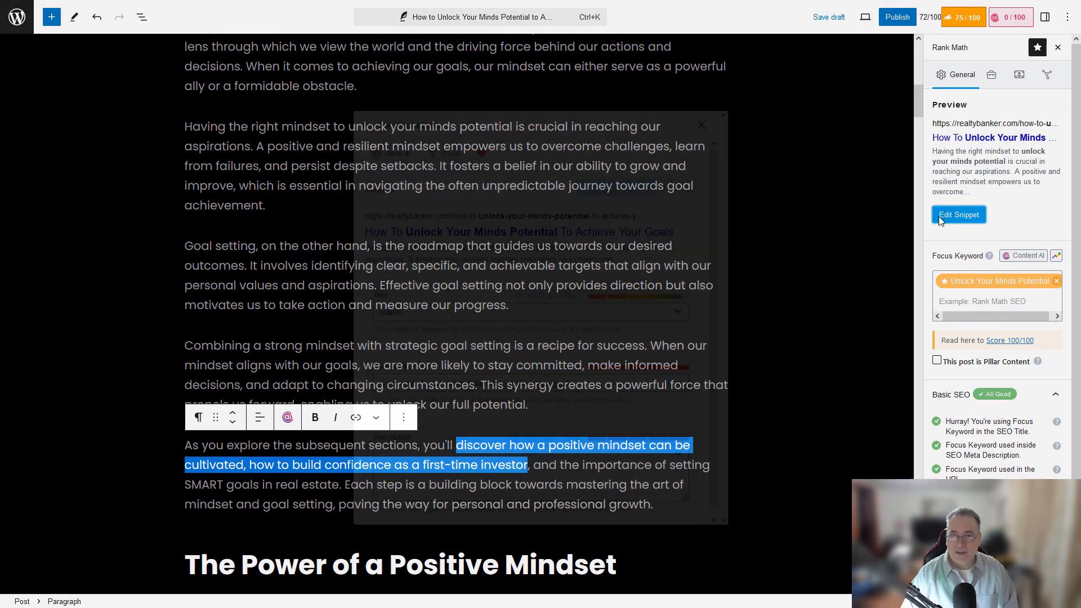
{"action": "left_click", "coordinate": [466, 473]}
{"action": "key", "text": "ctrl+v"}
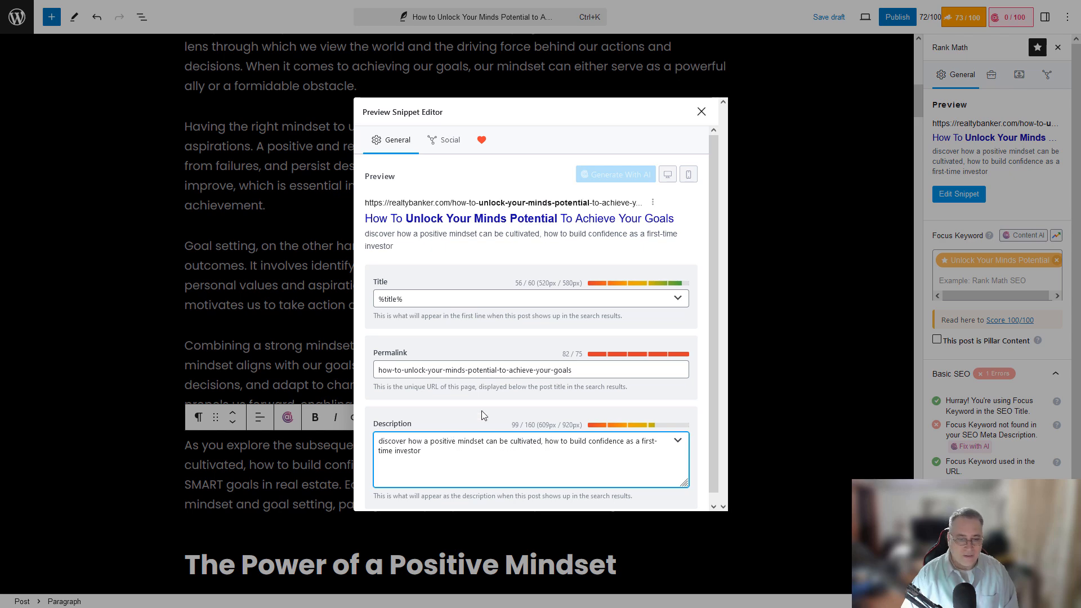
{"action": "left_click", "coordinate": [311, 358]}
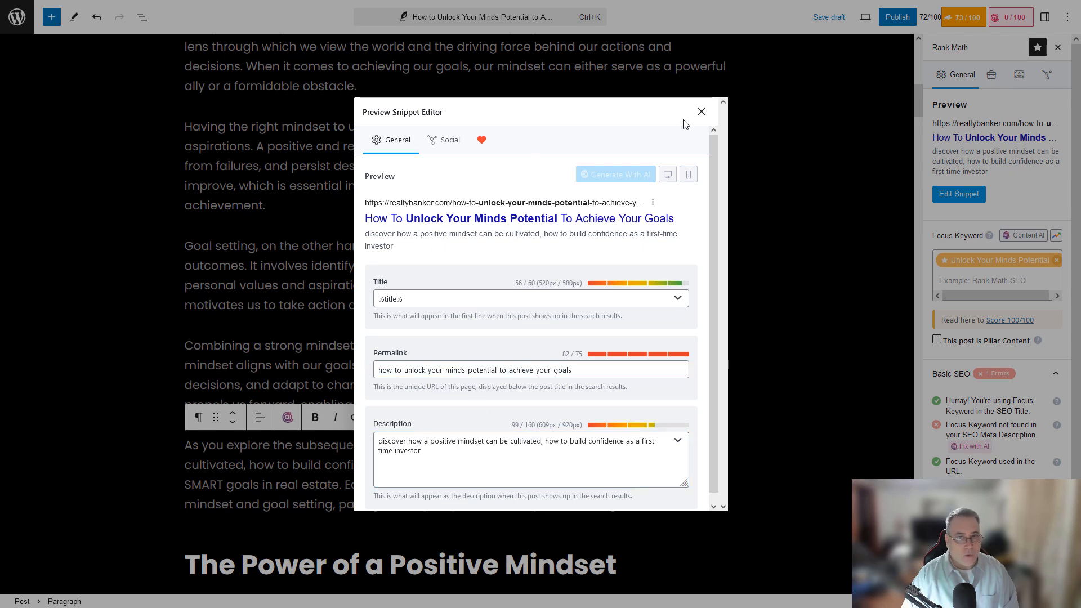
{"action": "left_click", "coordinate": [702, 112]}
Step: Capitalize "Discover" in the snippet description and insert "unlock your minds potential", copied from the second paragraph, after "cultivated,"
{"action": "scroll", "coordinate": [456, 310], "scroll_direction": "up", "scroll_amount": 3}
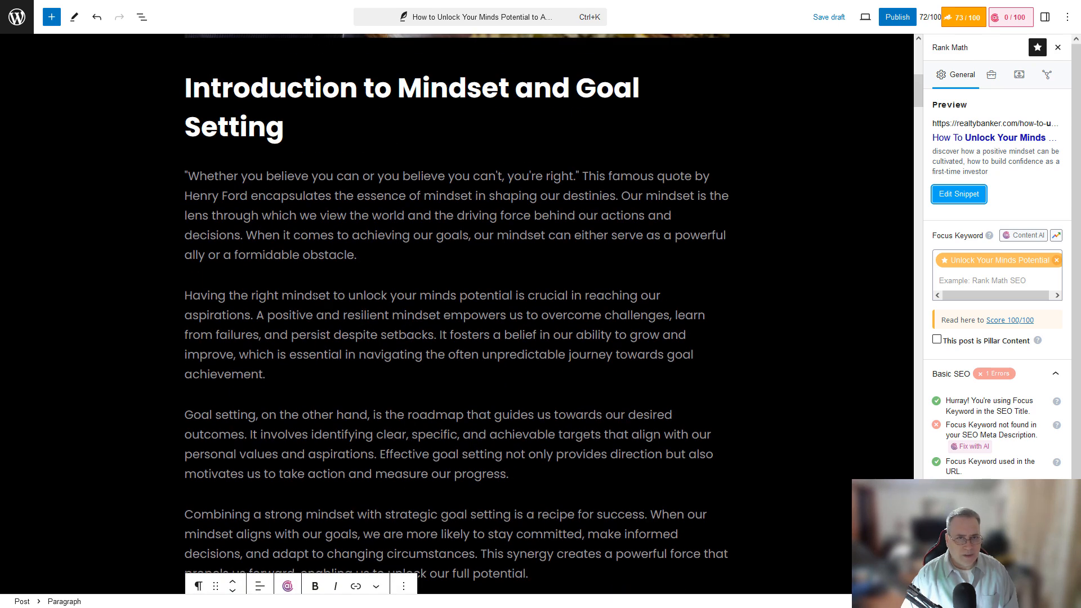
{"action": "left_click_drag", "start_coordinate": [351, 296], "coordinate": [509, 295]}
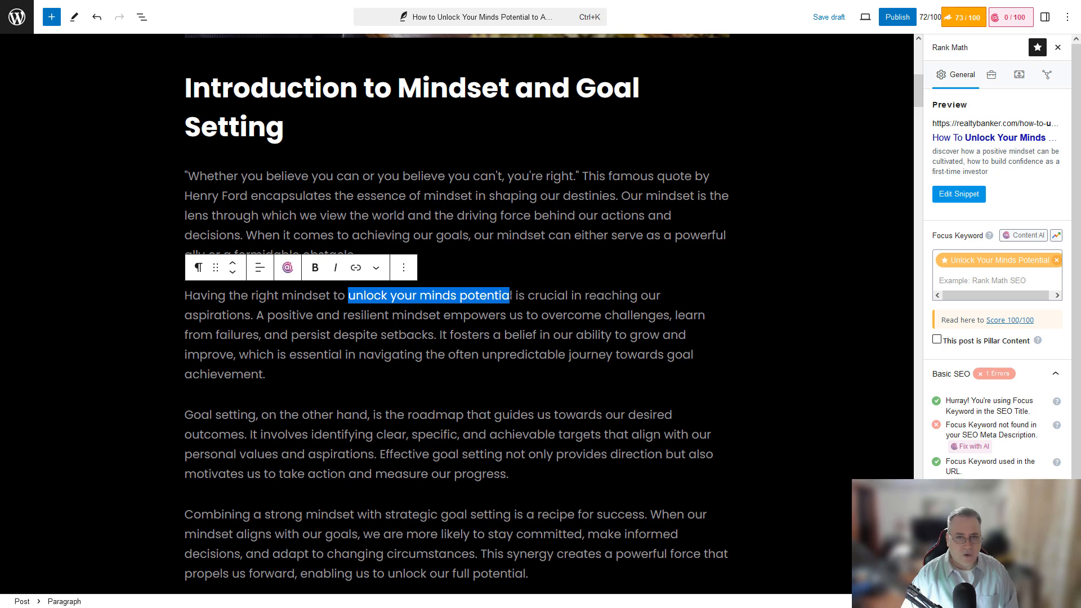
{"action": "left_click_drag", "start_coordinate": [509, 295], "coordinate": [513, 296]}
{"action": "key", "text": "ctrl+c"}
{"action": "left_click", "coordinate": [972, 205]}
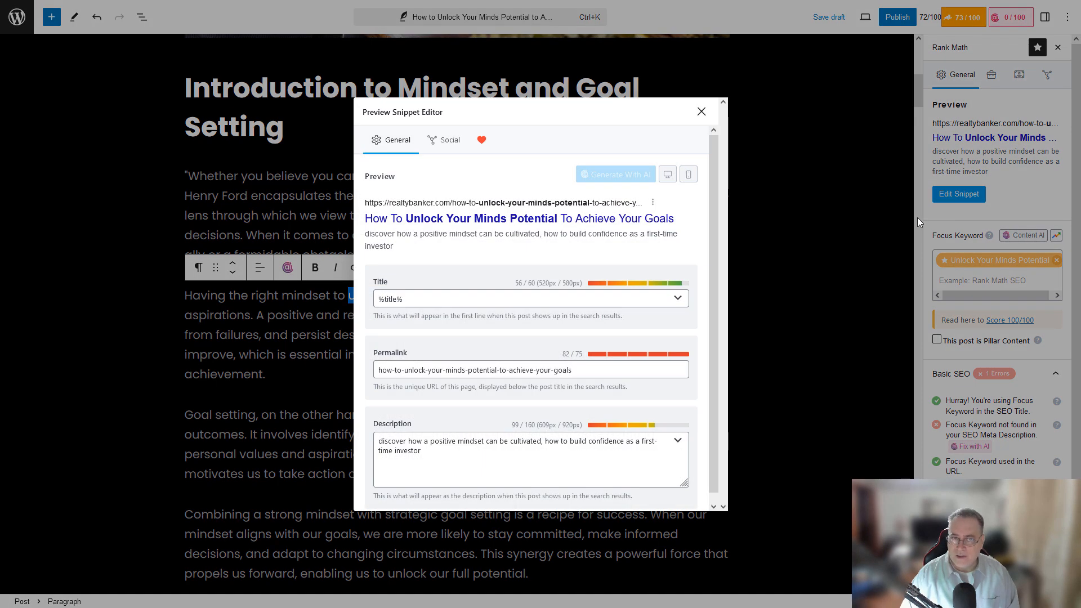
{"action": "left_click", "coordinate": [382, 441]}
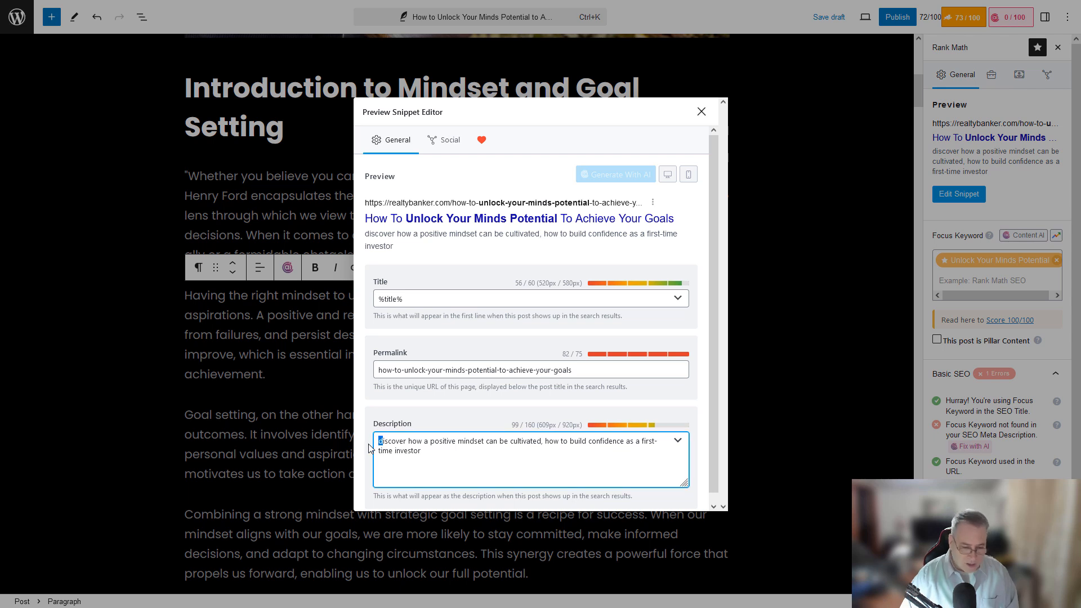
{"action": "key", "text": "BackSpace"}
{"action": "type", "text": "D"}
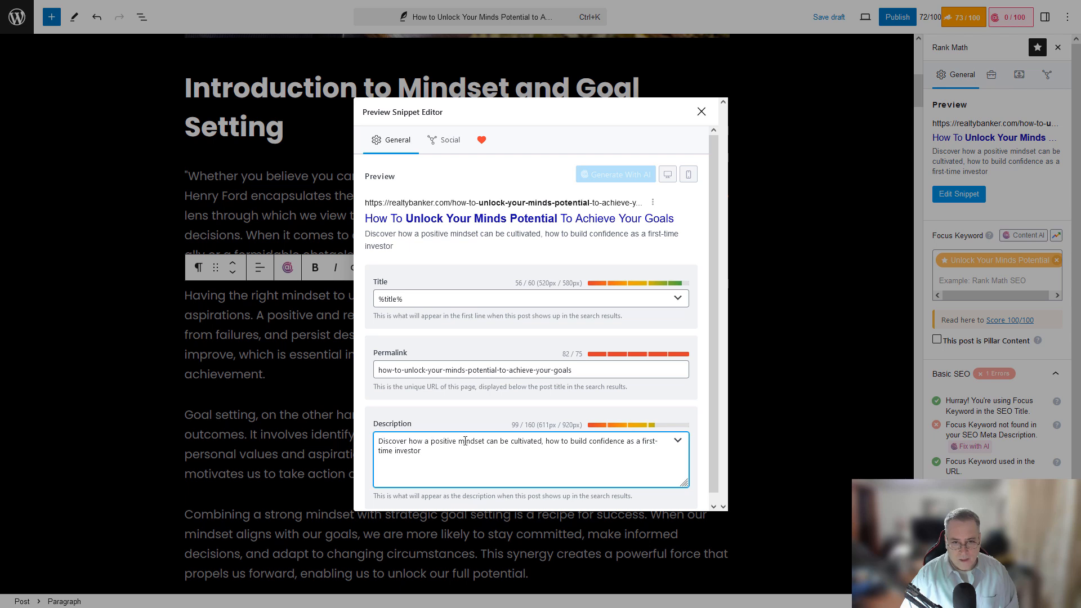
{"action": "left_click", "coordinate": [544, 440]}
{"action": "key", "text": "ctrl+v"}
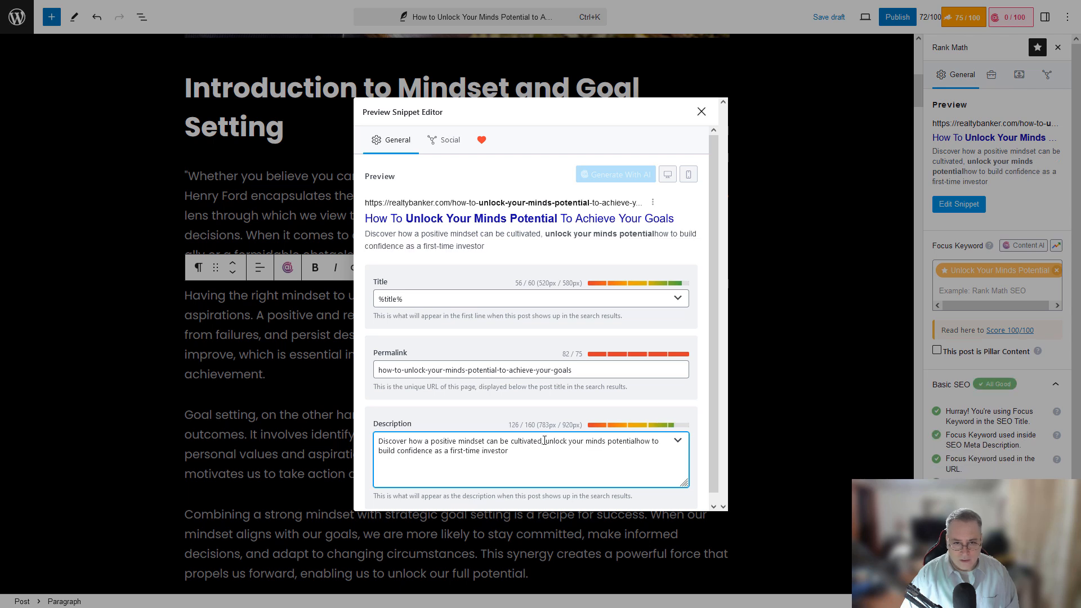
Step: Reword the snippet description to read "cultivated to unlock your minds potential and build confidence as a first-time investor."
{"action": "left_click", "coordinate": [545, 441]}
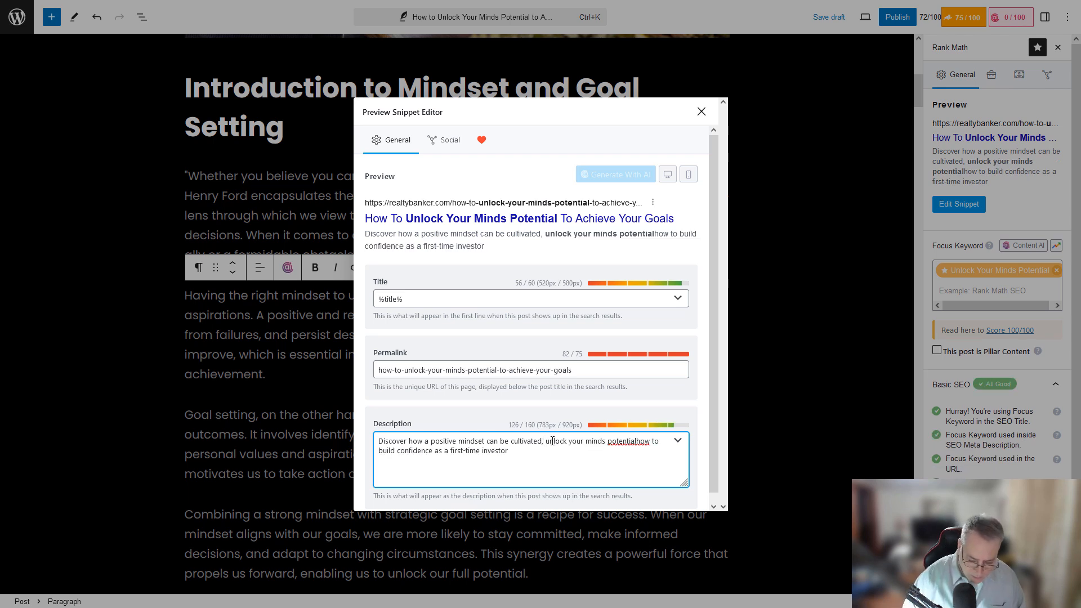
{"action": "key", "text": "BackSpace"}
{"action": "type", "text": "to"}
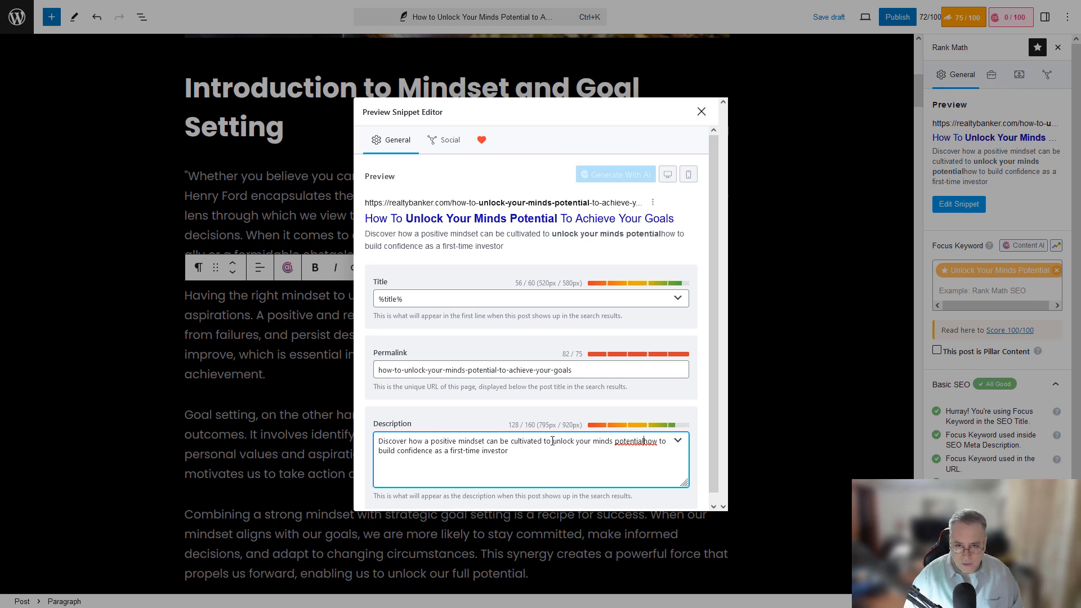
{"action": "key", "text": "Delete"}
{"action": "key", "text": "Delete"}
{"action": "key", "text": "Delete"}
{"action": "key", "text": "Delete"}
{"action": "key", "text": "Delete"}
{"action": "key", "text": "Delete"}
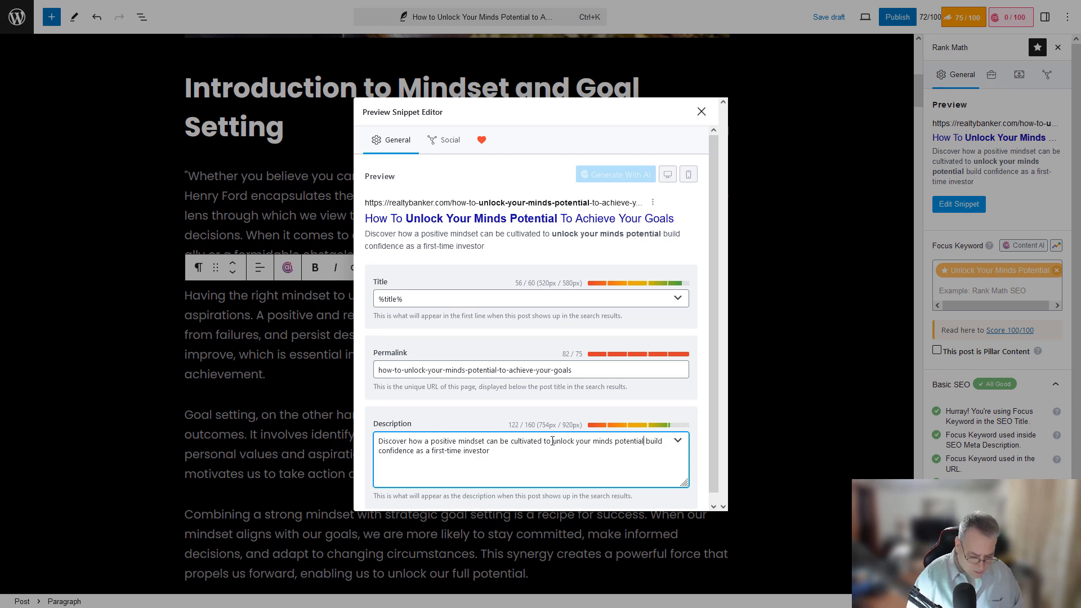
{"action": "type", "text": "and"}
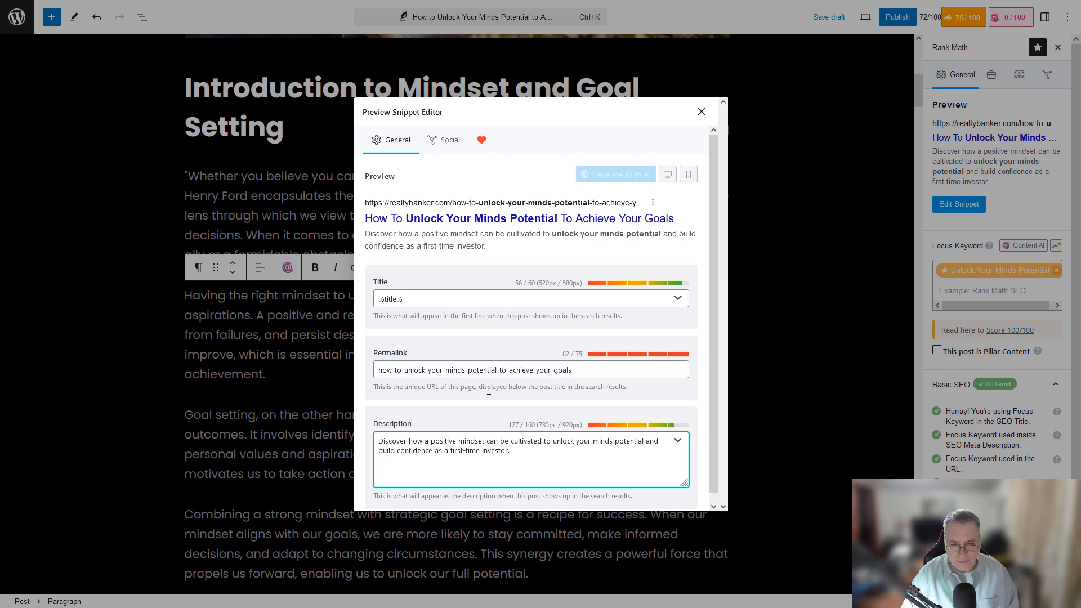
Step: Shorten the permalink to "unlock-your-minds-potential-to-achieve-your-goals" and close the snippet editor
{"action": "left_click", "coordinate": [403, 370]}
{"action": "left_click_drag", "start_coordinate": [405, 370], "coordinate": [101, 444]}
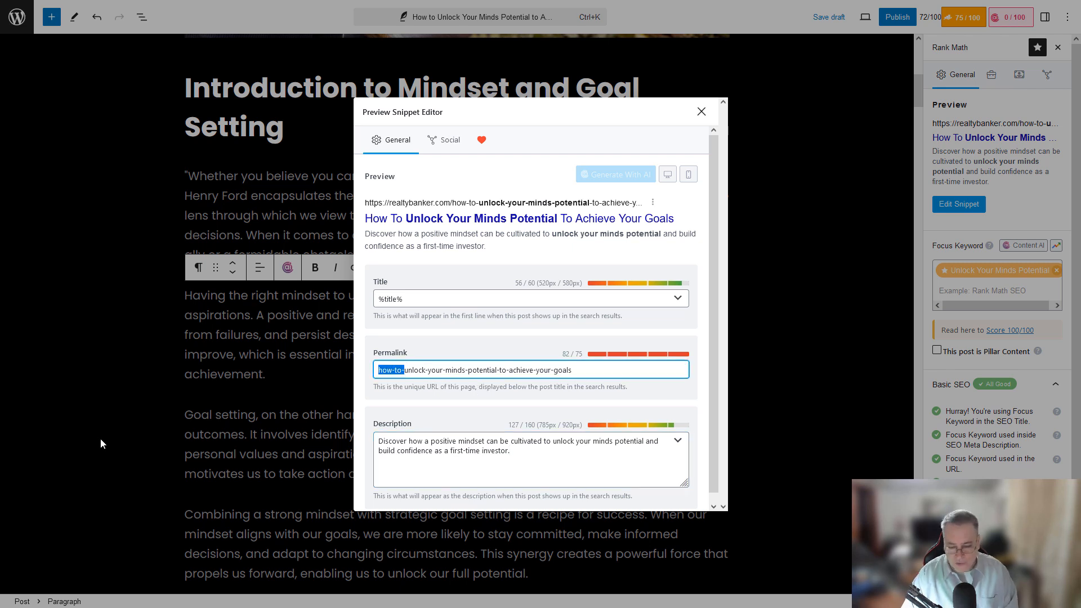
{"action": "key", "text": "BackSpace"}
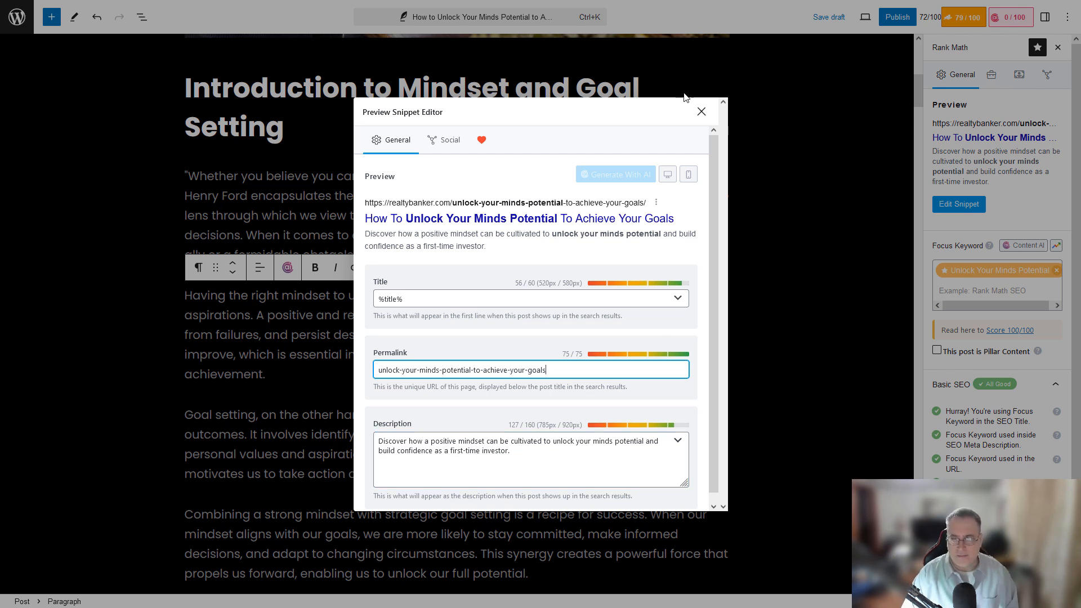
{"action": "left_click", "coordinate": [701, 113]}
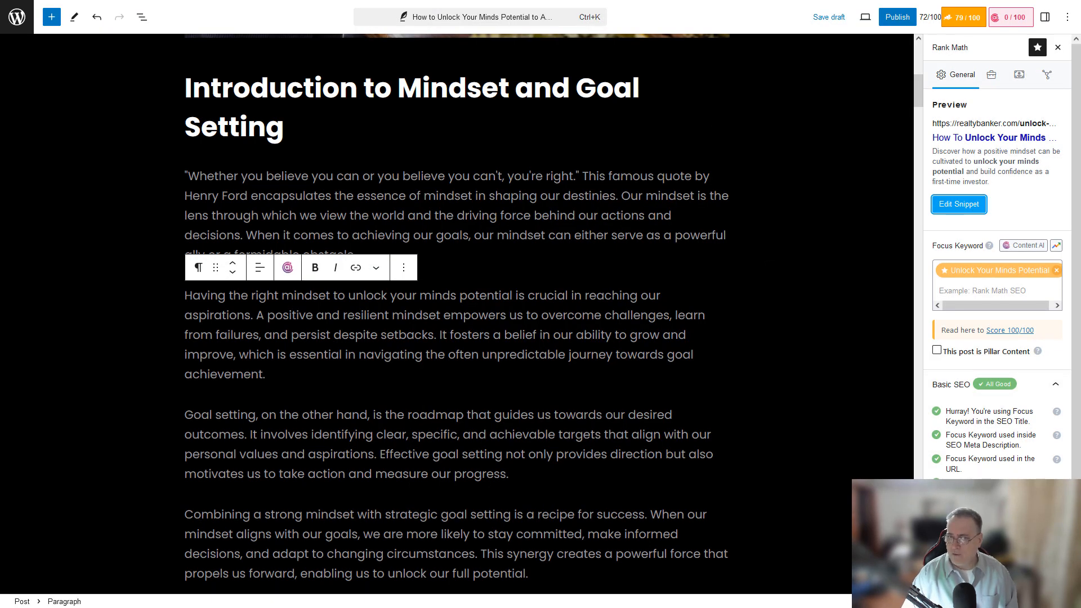
Step: Expand the Additional SEO checks in Rank Math to examine the remaining errors
{"action": "scroll", "coordinate": [953, 402], "scroll_direction": "down", "scroll_amount": 1}
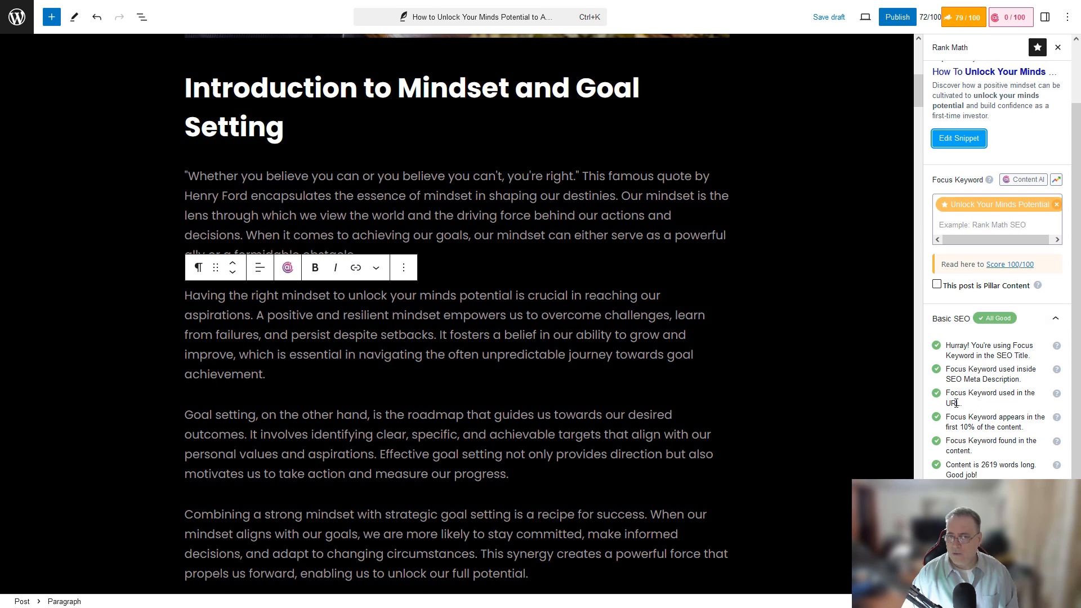
{"action": "scroll", "coordinate": [966, 338], "scroll_direction": "down", "scroll_amount": 4}
{"action": "left_click", "coordinate": [952, 248]}
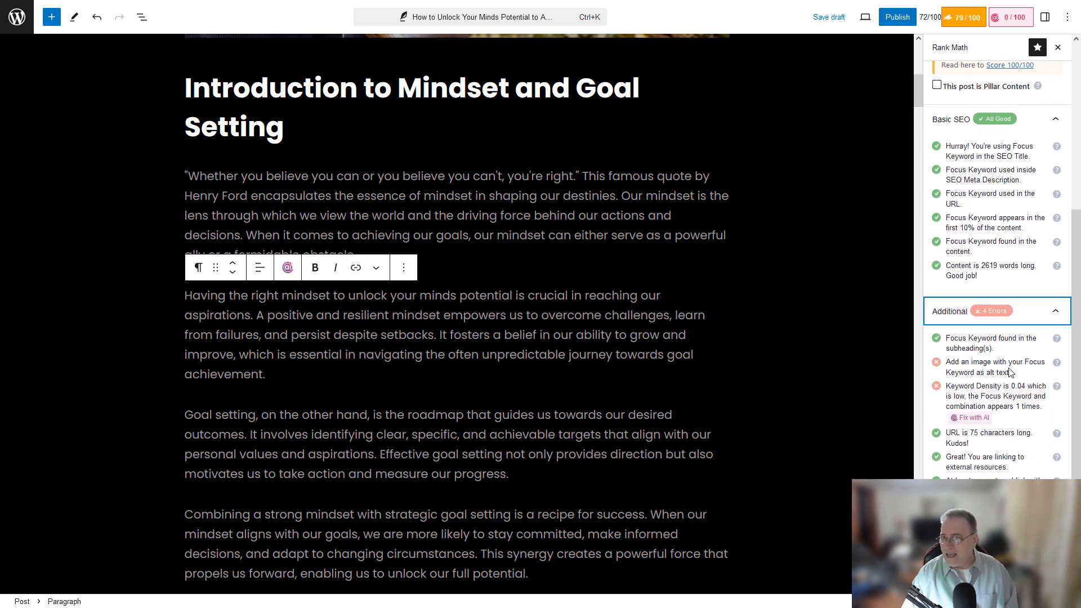
{"action": "scroll", "coordinate": [683, 494], "scroll_direction": "up", "scroll_amount": 9}
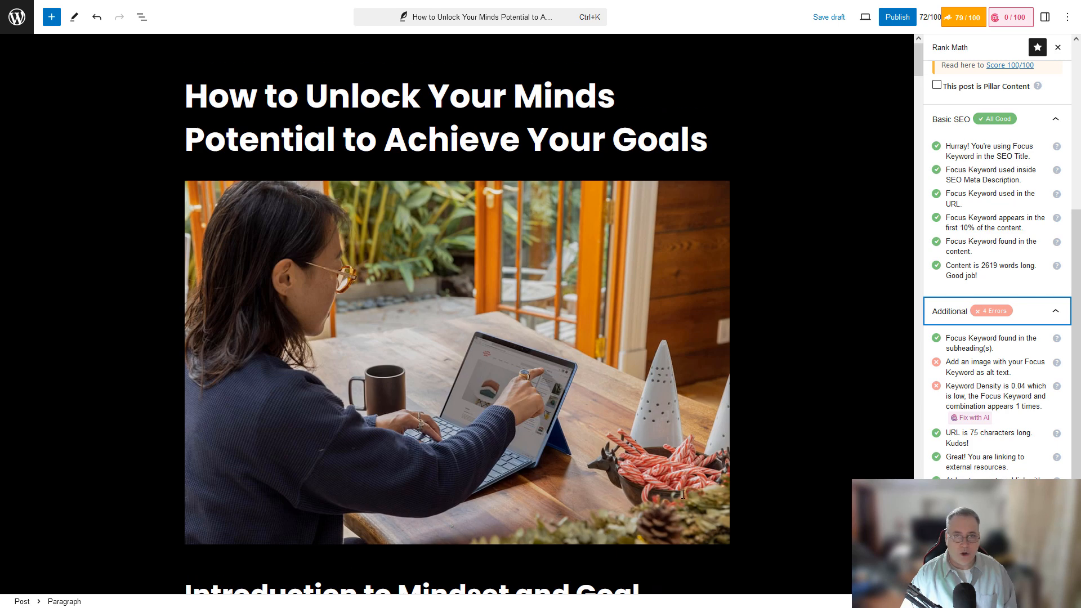
{"action": "right_click", "coordinate": [471, 336]}
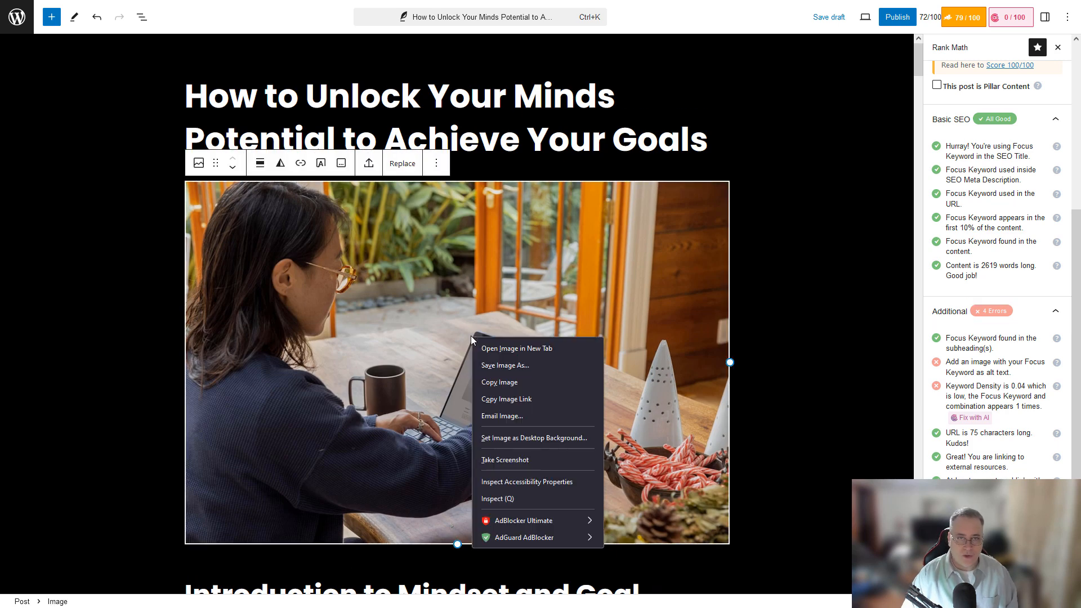
{"action": "left_click", "coordinate": [496, 366]}
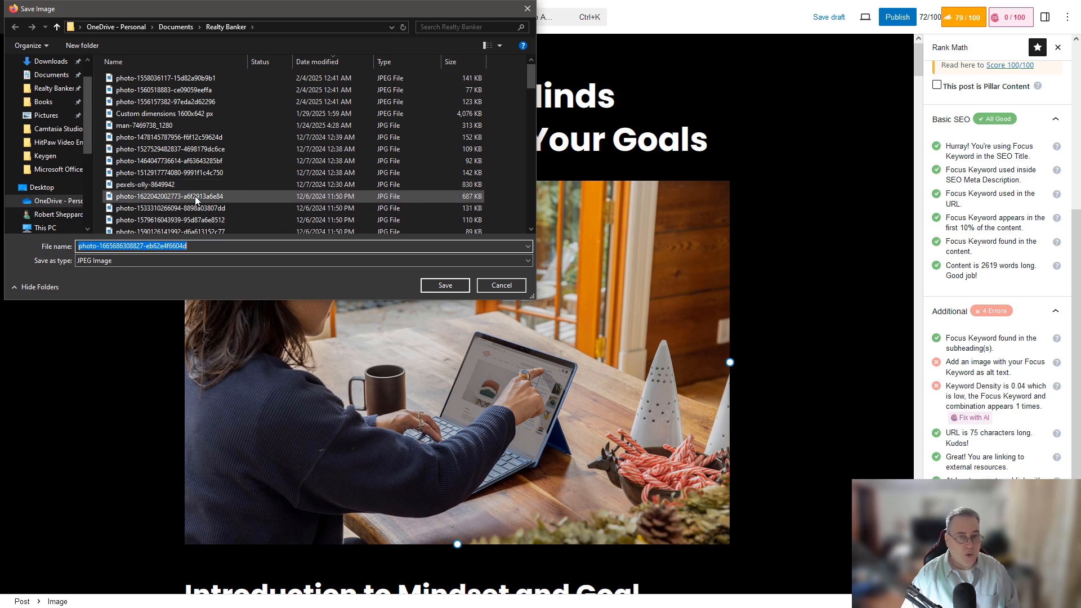
{"action": "left_click", "coordinate": [439, 285]}
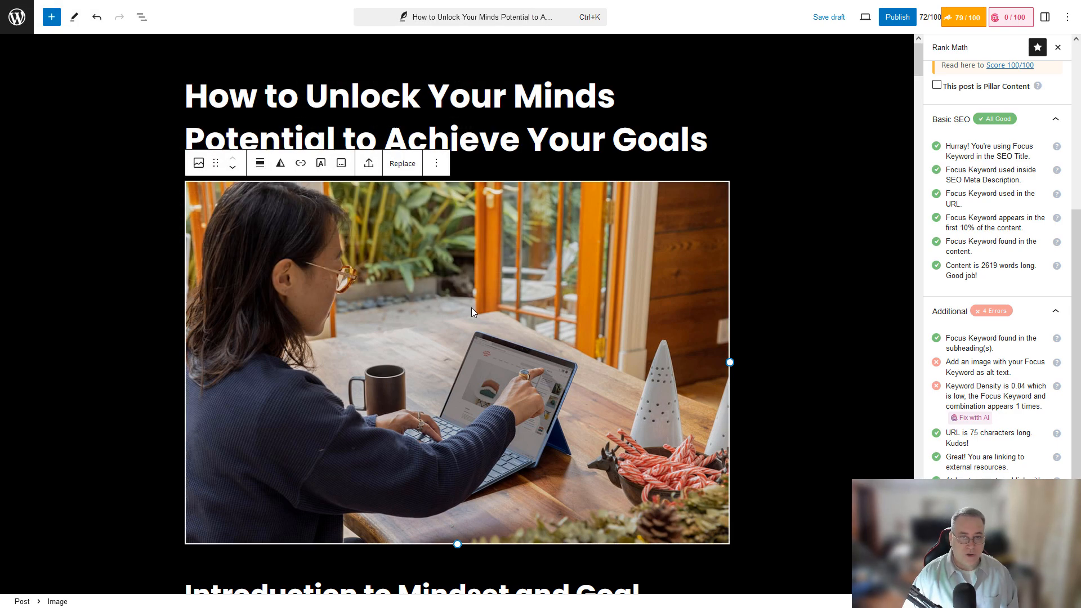
{"action": "scroll", "coordinate": [472, 311], "scroll_direction": "down", "scroll_amount": 20}
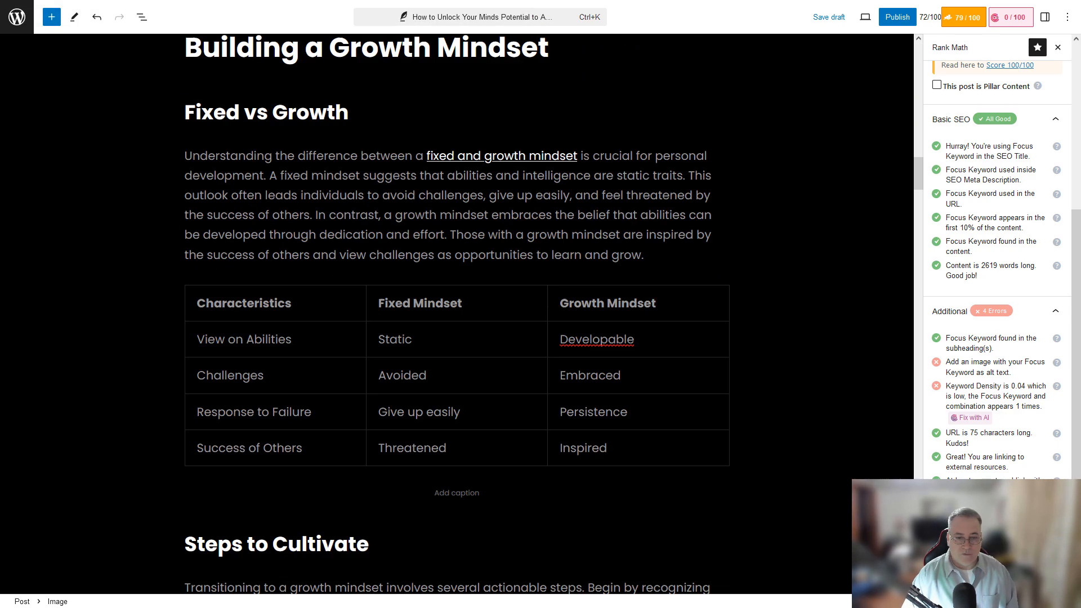
{"action": "scroll", "coordinate": [542, 310], "scroll_direction": "down", "scroll_amount": 20}
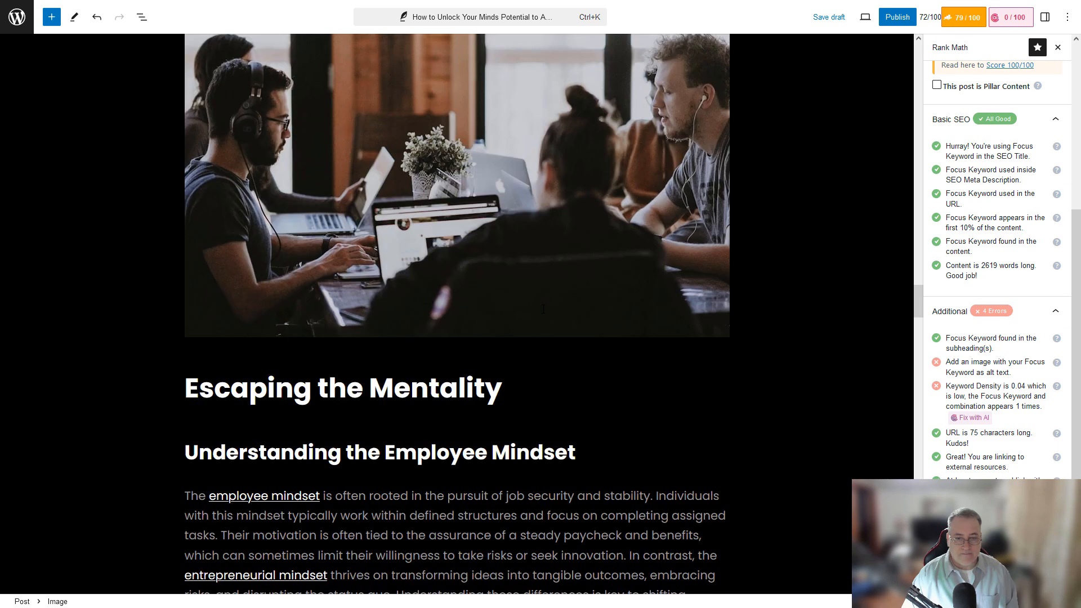
{"action": "right_click", "coordinate": [474, 155]}
{"action": "left_click", "coordinate": [491, 191]}
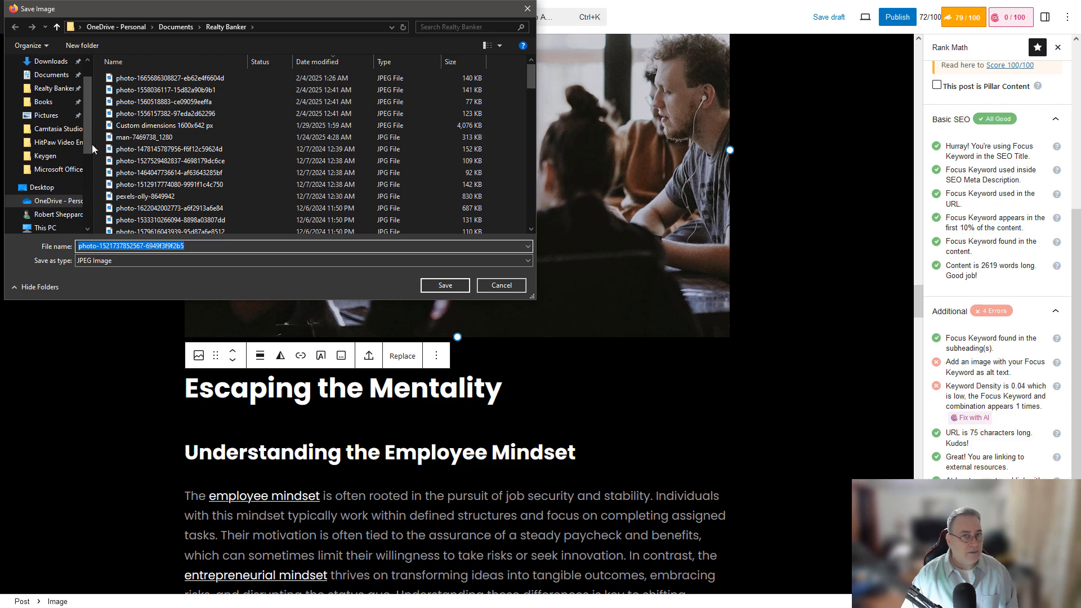
{"action": "scroll", "coordinate": [78, 115], "scroll_direction": "up", "scroll_amount": 1}
{"action": "left_click", "coordinate": [54, 120]}
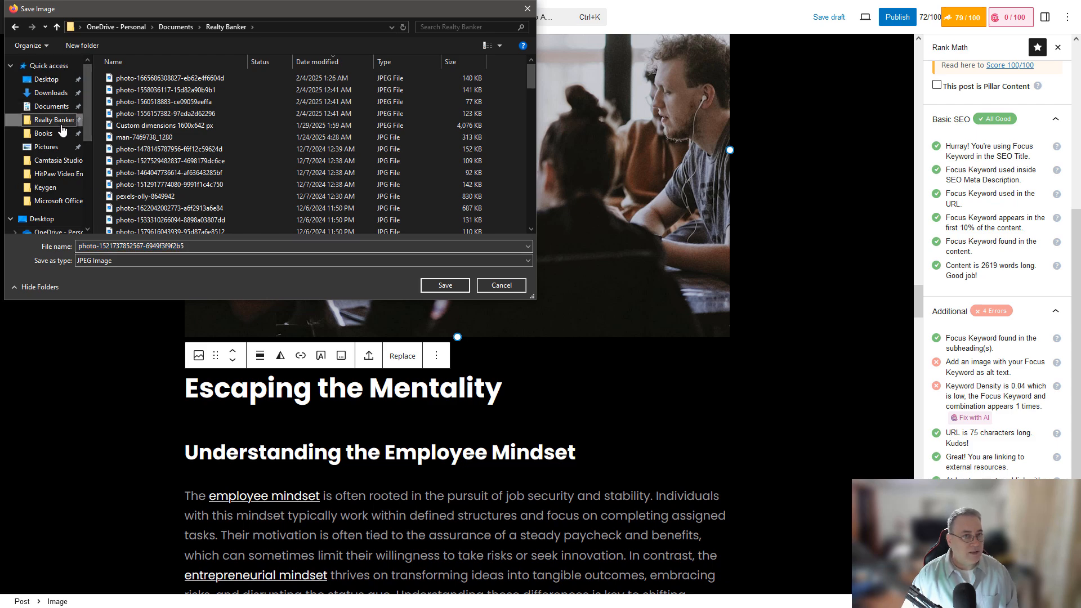
{"action": "left_click", "coordinate": [435, 287]}
{"action": "scroll", "coordinate": [445, 304], "scroll_direction": "down", "scroll_amount": 15}
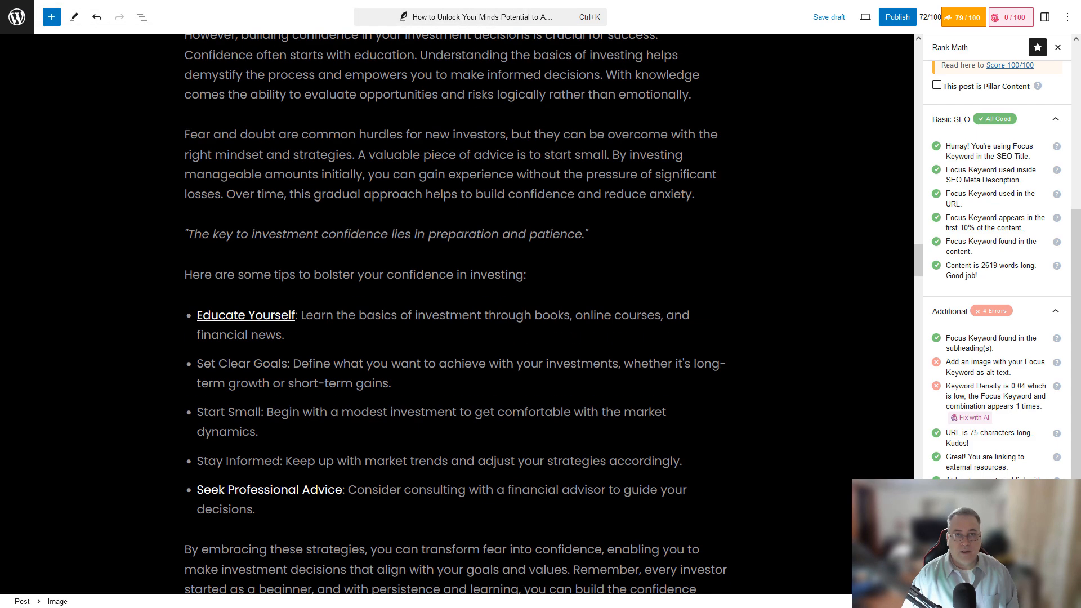
{"action": "scroll", "coordinate": [455, 311], "scroll_direction": "up", "scroll_amount": 20}
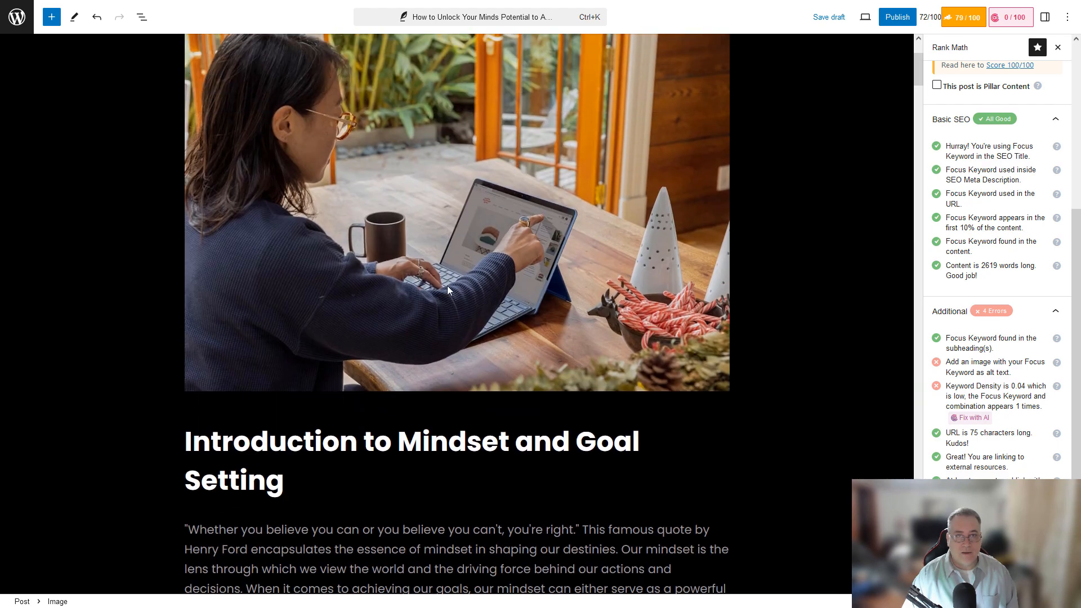
{"action": "right_click", "coordinate": [439, 227]}
{"action": "left_click", "coordinate": [467, 257]}
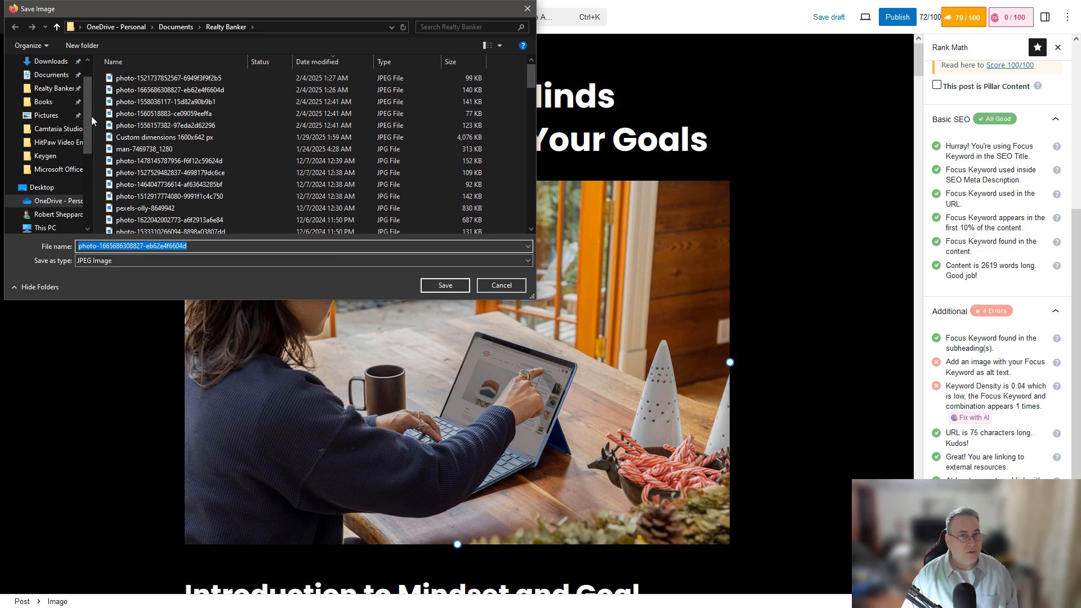
{"action": "left_click", "coordinate": [54, 89]}
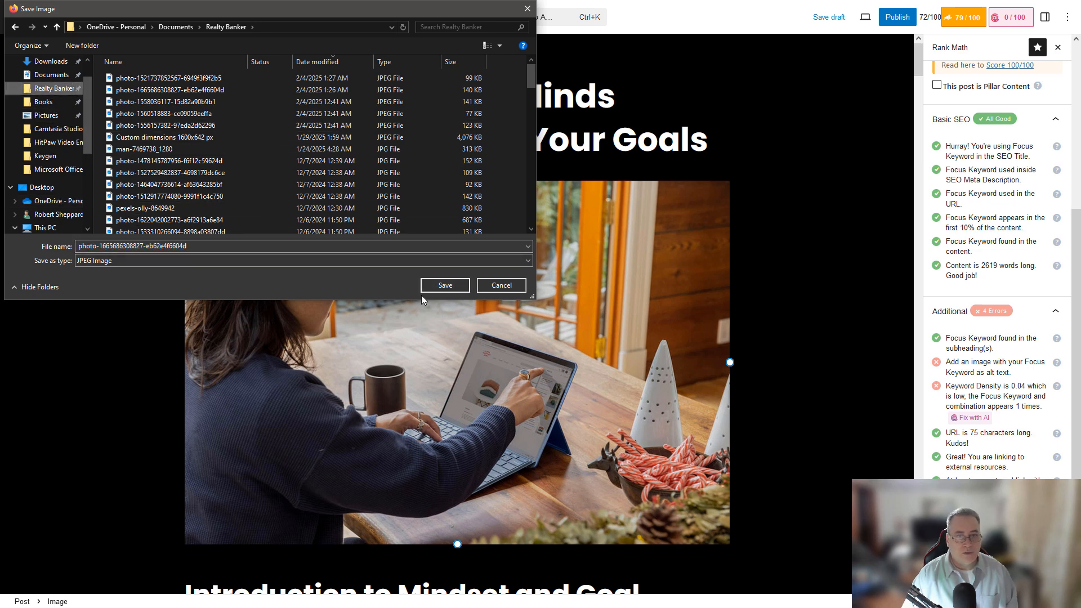
{"action": "left_click", "coordinate": [438, 283]}
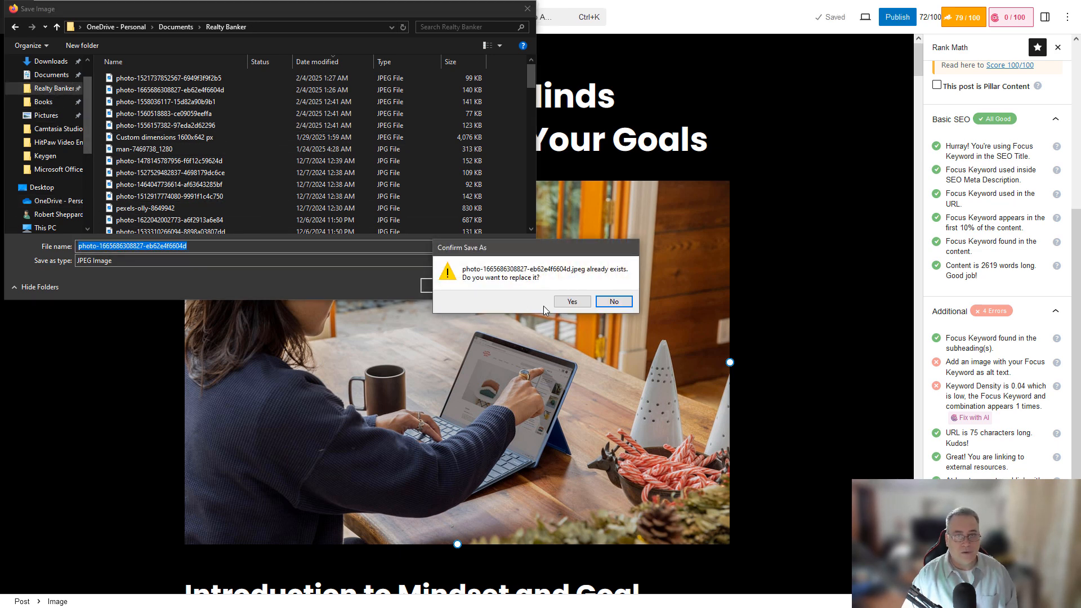
{"action": "left_click", "coordinate": [614, 302]}
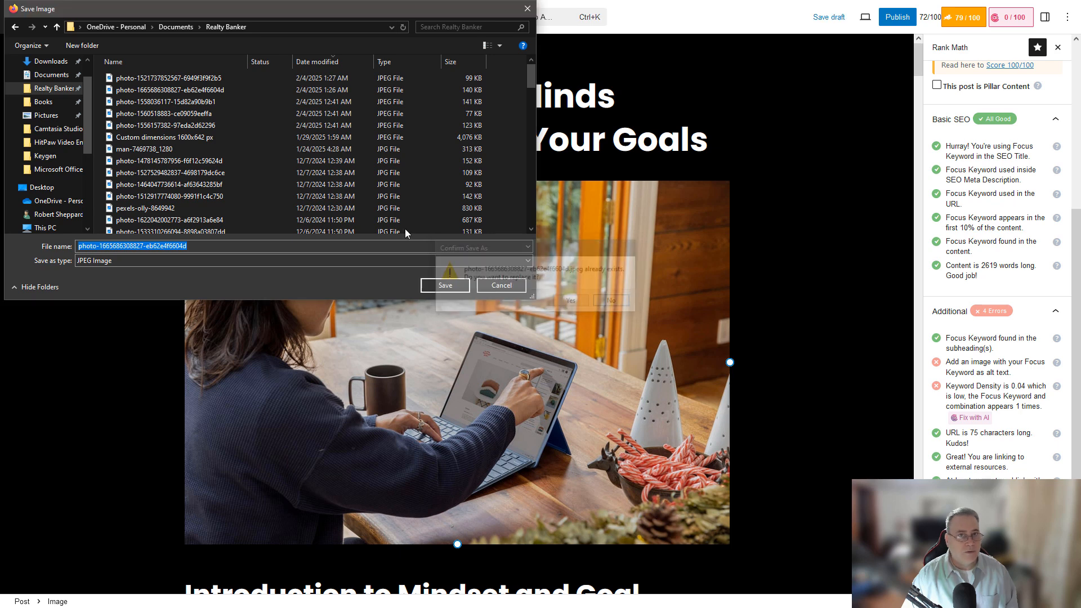
{"action": "left_click", "coordinate": [56, 91]}
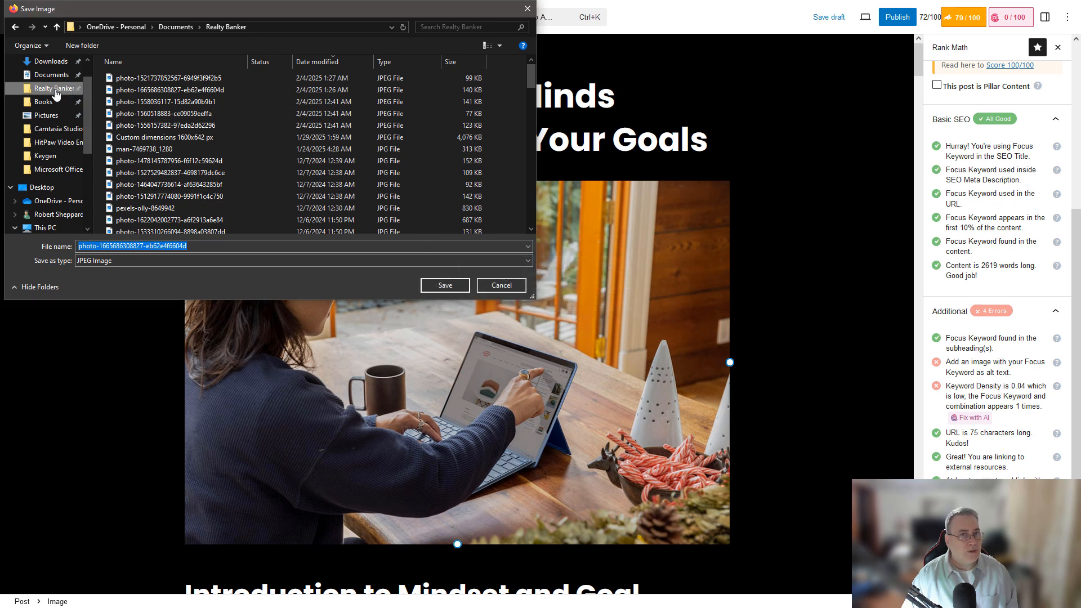
{"action": "double_click", "coordinate": [203, 244]}
{"action": "left_click", "coordinate": [203, 244]}
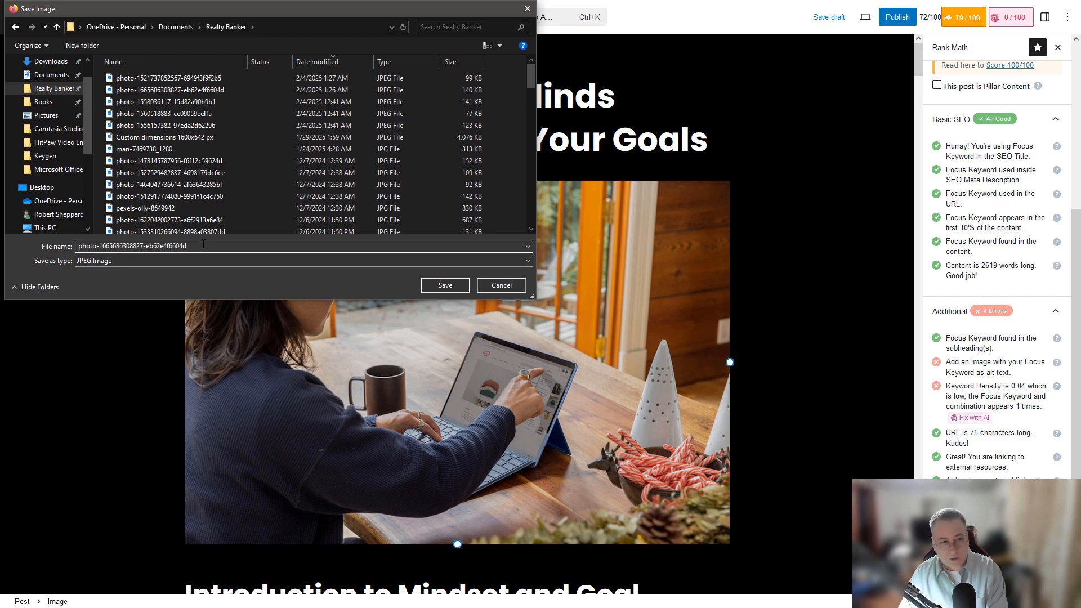
{"action": "left_click", "coordinate": [449, 284]}
{"action": "scroll", "coordinate": [693, 340], "scroll_direction": "down", "scroll_amount": 10}
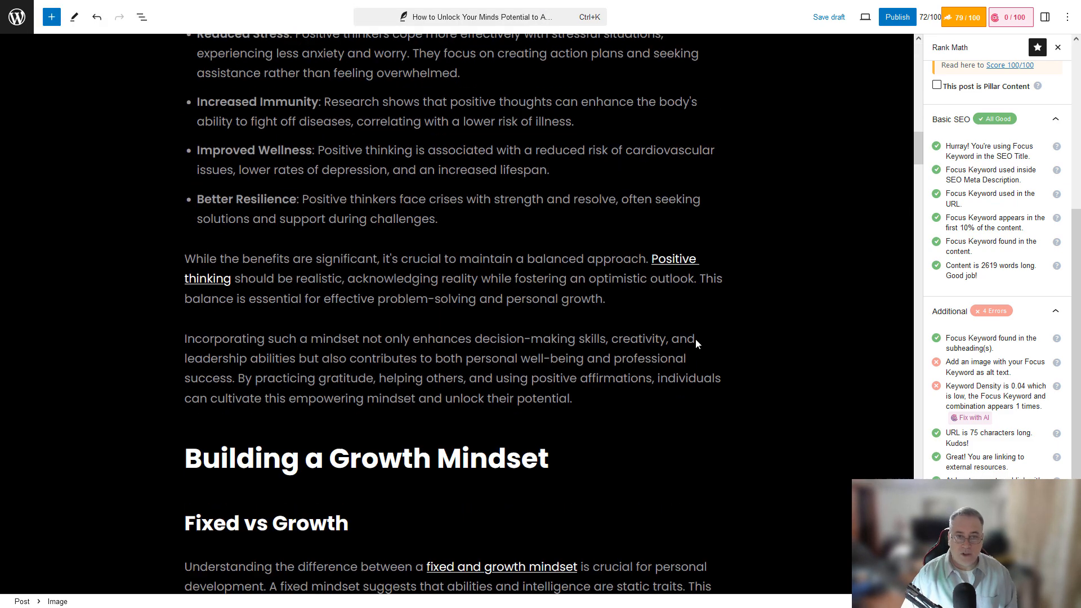
{"action": "scroll", "coordinate": [695, 339], "scroll_direction": "down", "scroll_amount": 15}
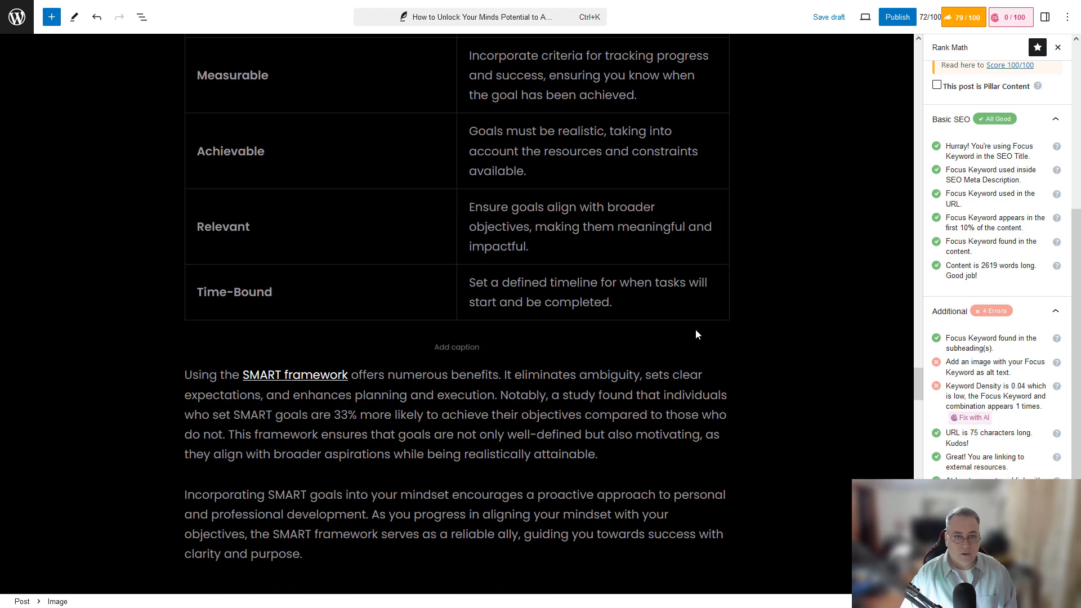
{"action": "scroll", "coordinate": [696, 334], "scroll_direction": "down", "scroll_amount": 15}
{"action": "right_click", "coordinate": [544, 248]}
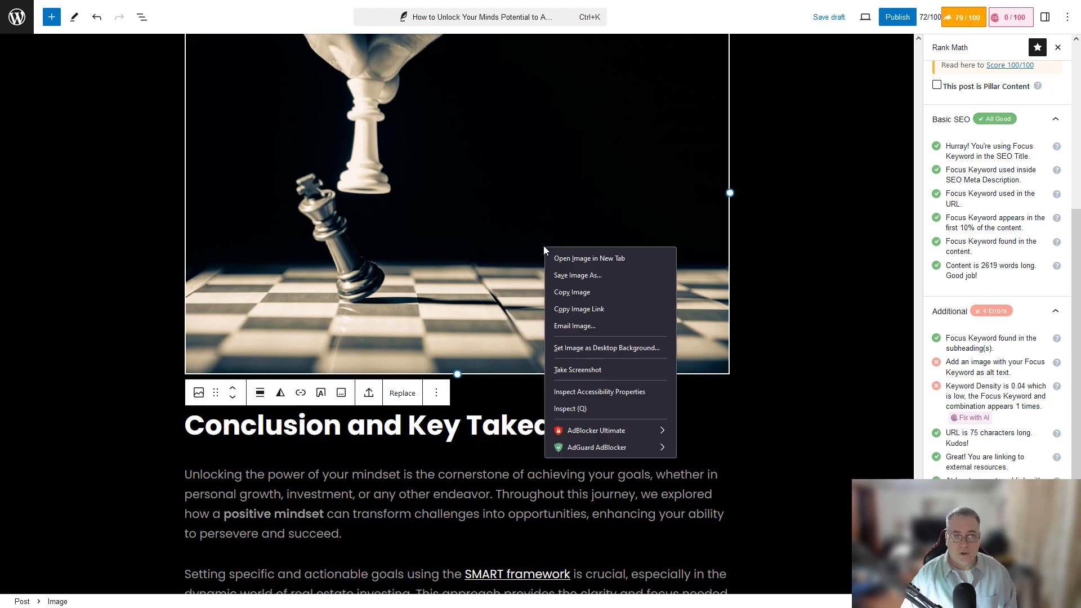
{"action": "left_click", "coordinate": [560, 275]}
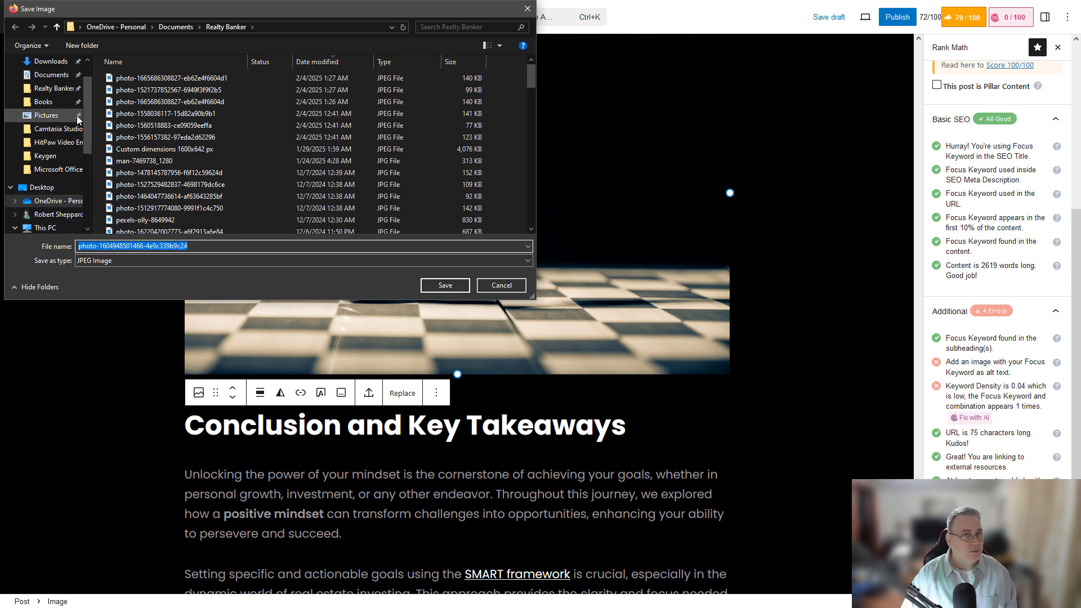
{"action": "left_click", "coordinate": [62, 90]}
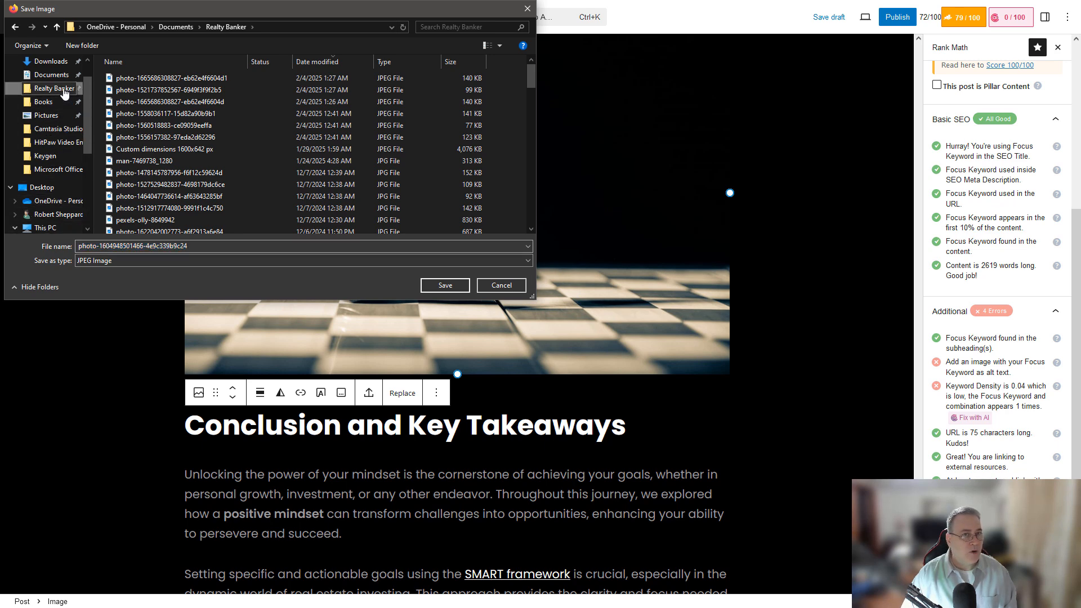
{"action": "left_click", "coordinate": [434, 286]}
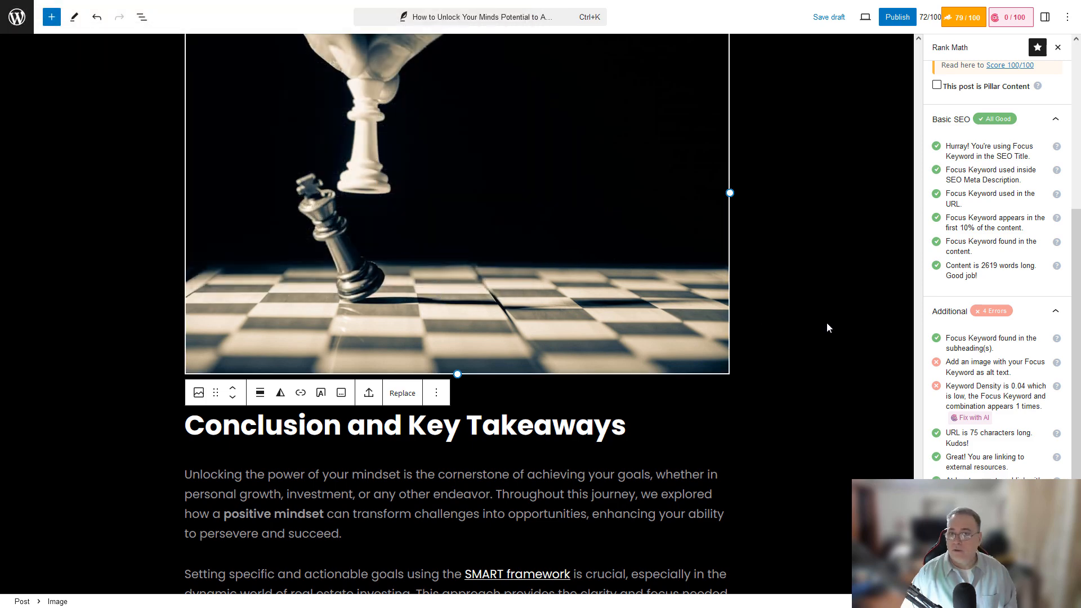
Step: Copy the full post title "How to Unlock Your Minds Potential to Achieve Your Goals"
{"action": "left_click_drag", "start_coordinate": [918, 428], "coordinate": [875, 10]}
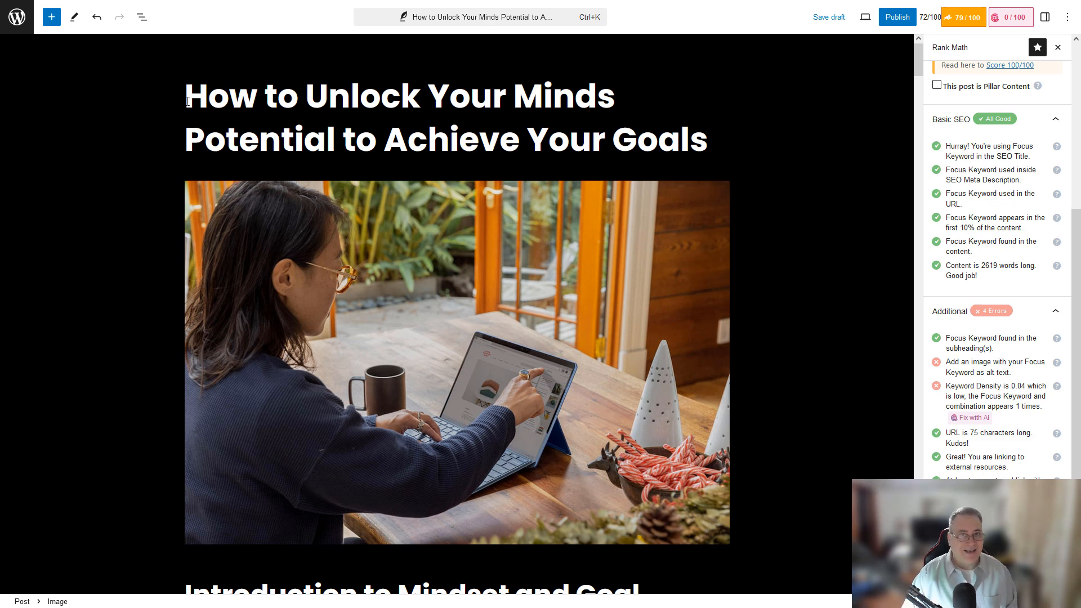
{"action": "left_click_drag", "start_coordinate": [188, 101], "coordinate": [705, 144]}
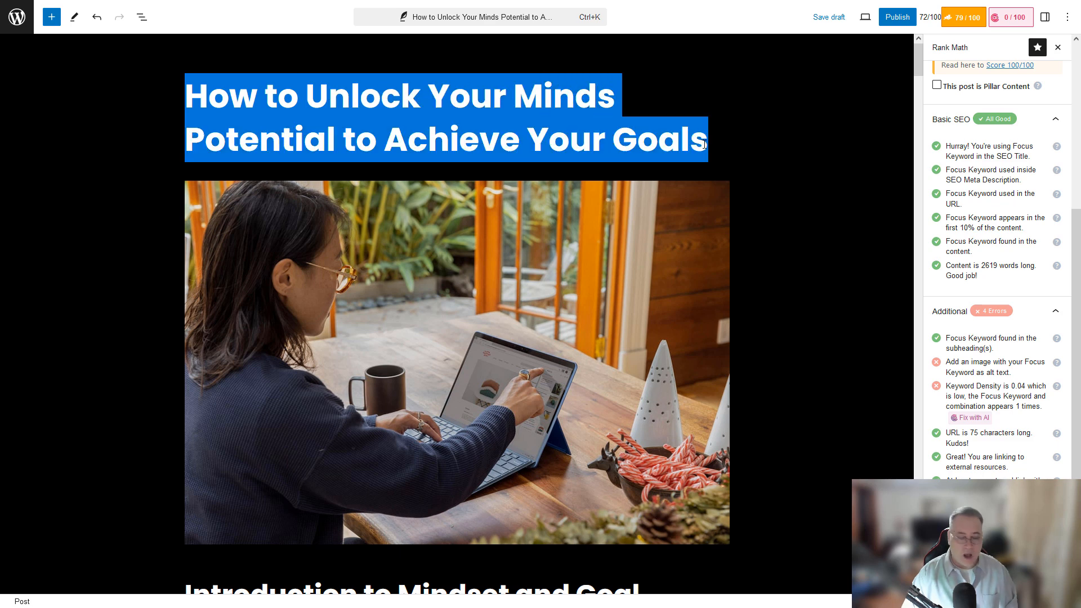
Step: Start replacing the photo below the post title with an uploaded file, and list the Realty Banker folder's images newest first
{"action": "right_click", "coordinate": [479, 242]}
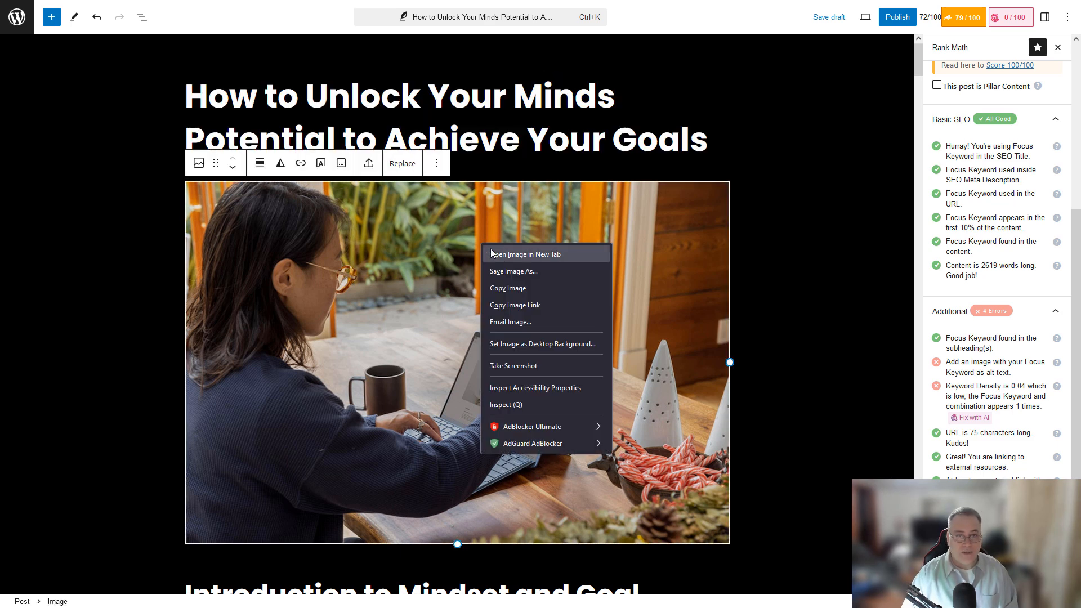
{"action": "left_click", "coordinate": [403, 163]}
{"action": "left_click", "coordinate": [419, 222]}
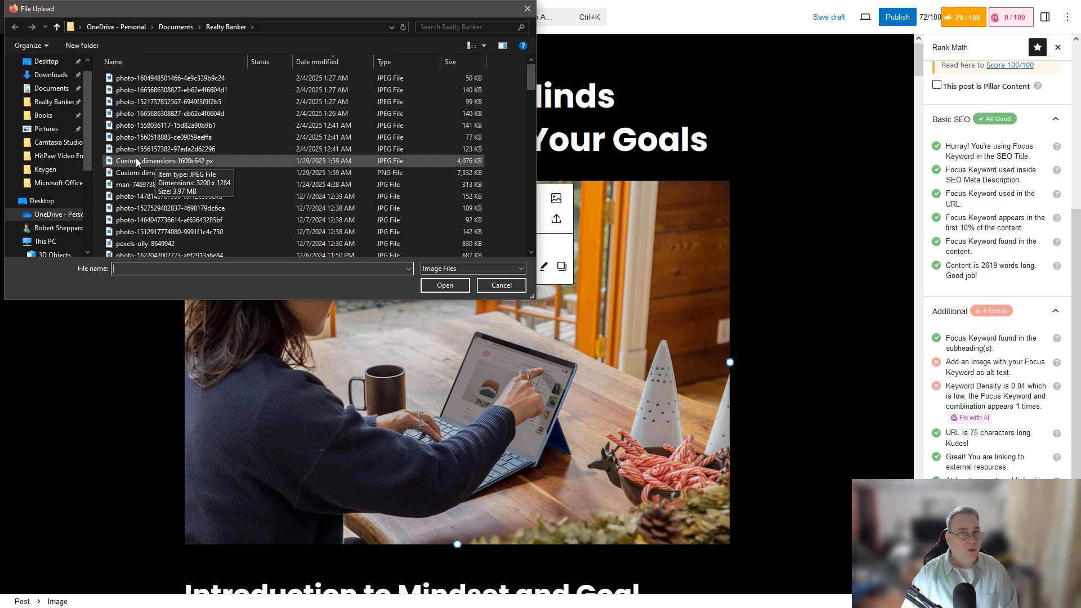
{"action": "left_click", "coordinate": [314, 59]}
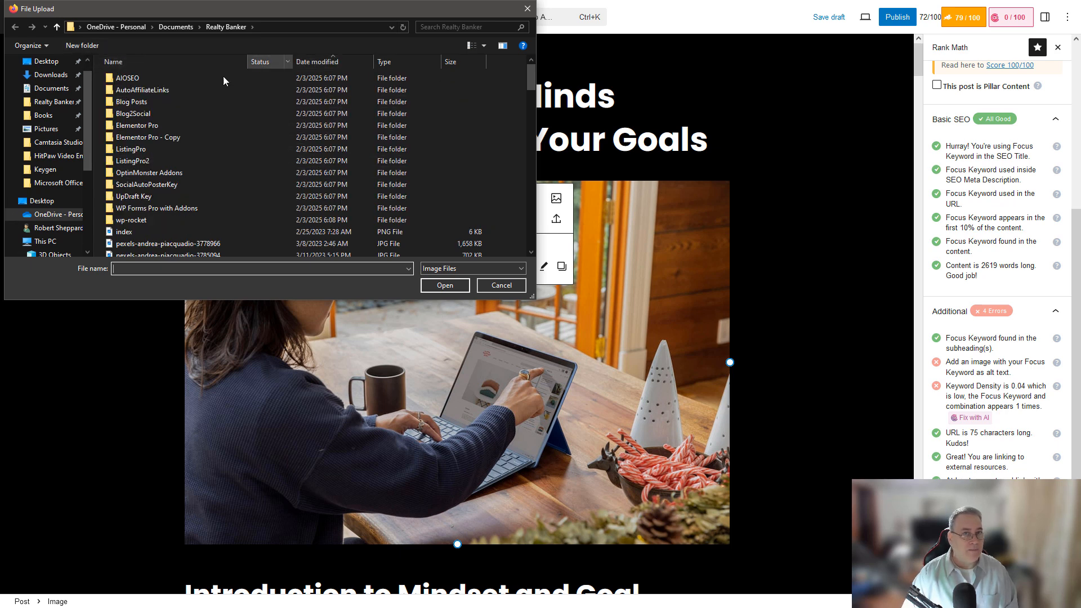
{"action": "left_click_drag", "start_coordinate": [86, 99], "coordinate": [80, 72]}
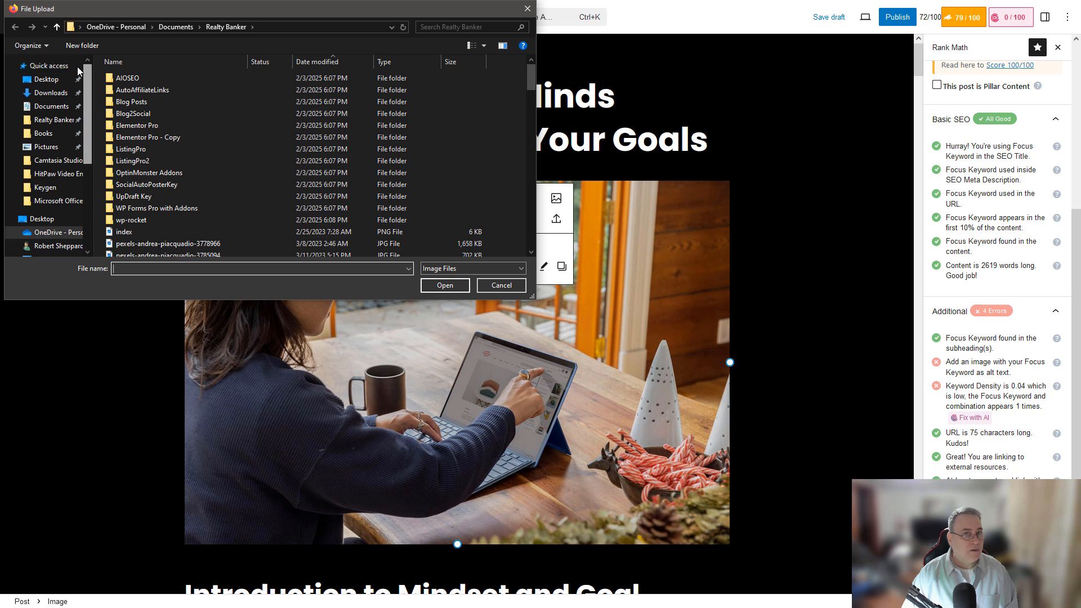
{"action": "left_click", "coordinate": [61, 120]}
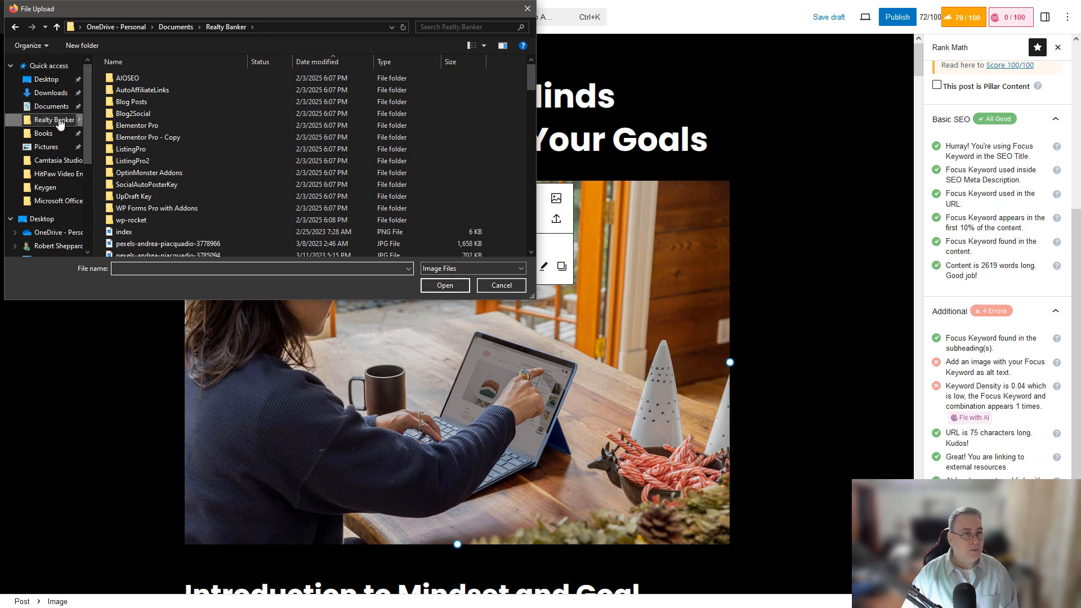
{"action": "left_click", "coordinate": [307, 61]}
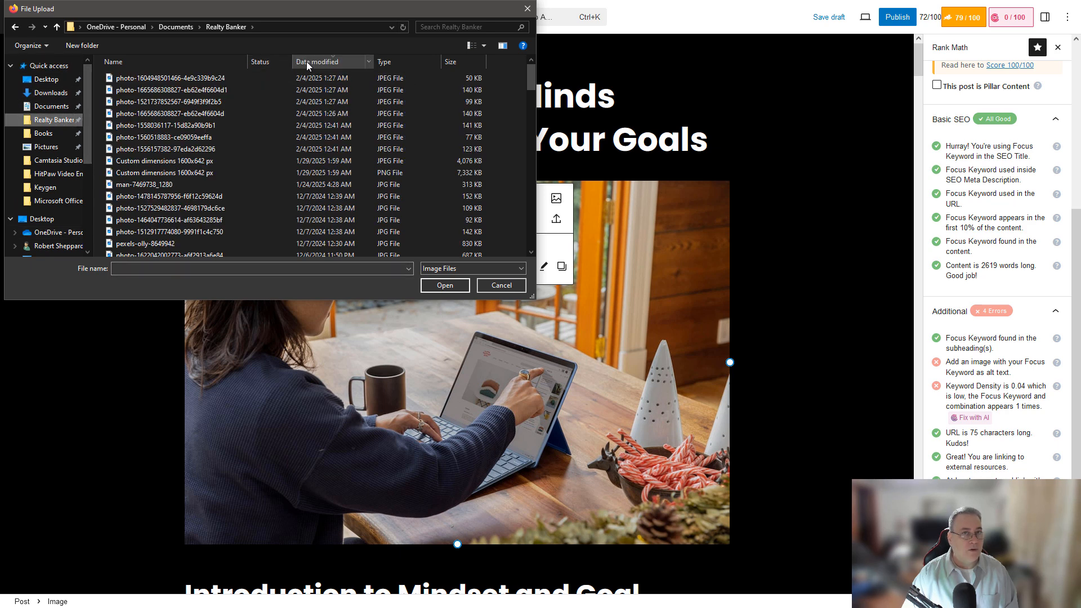
{"action": "left_click", "coordinate": [160, 78]}
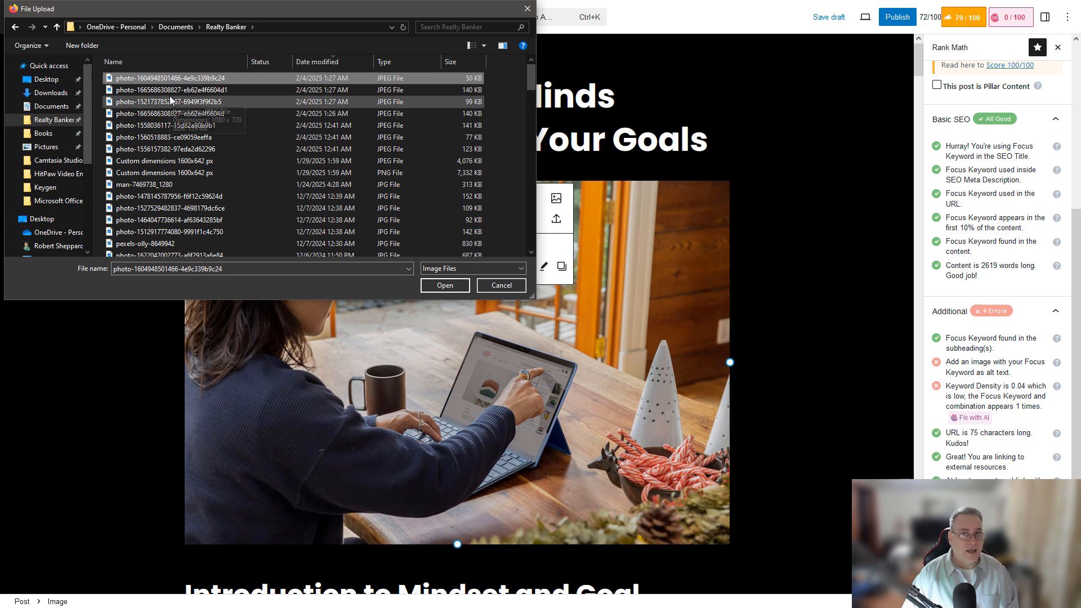
{"action": "left_click", "coordinate": [170, 98]}
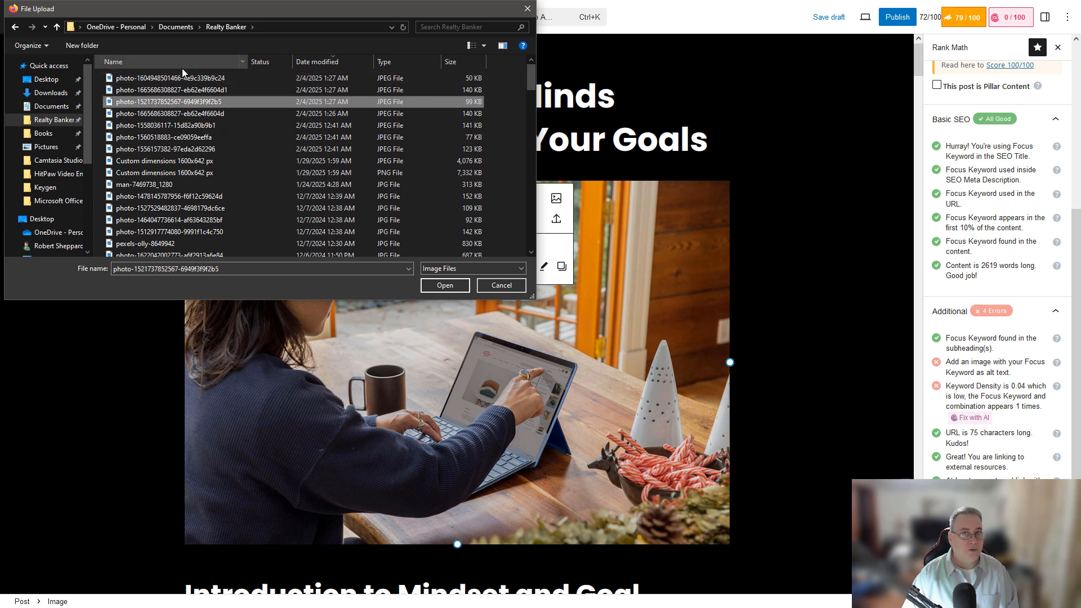
{"action": "left_click", "coordinate": [181, 78]}
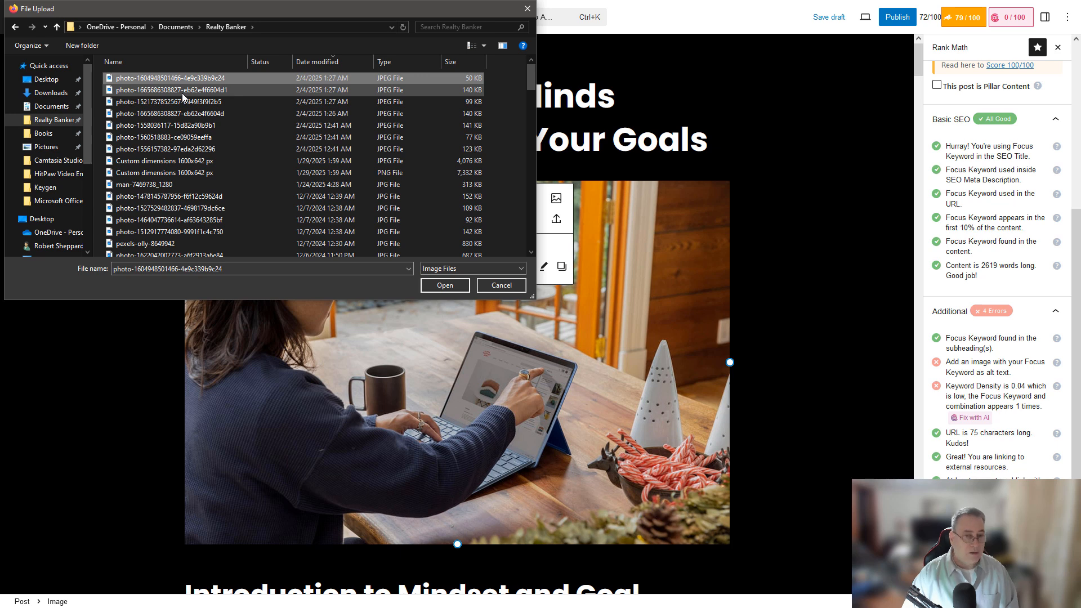
{"action": "left_click", "coordinate": [191, 102]}
{"action": "left_click", "coordinate": [190, 78]}
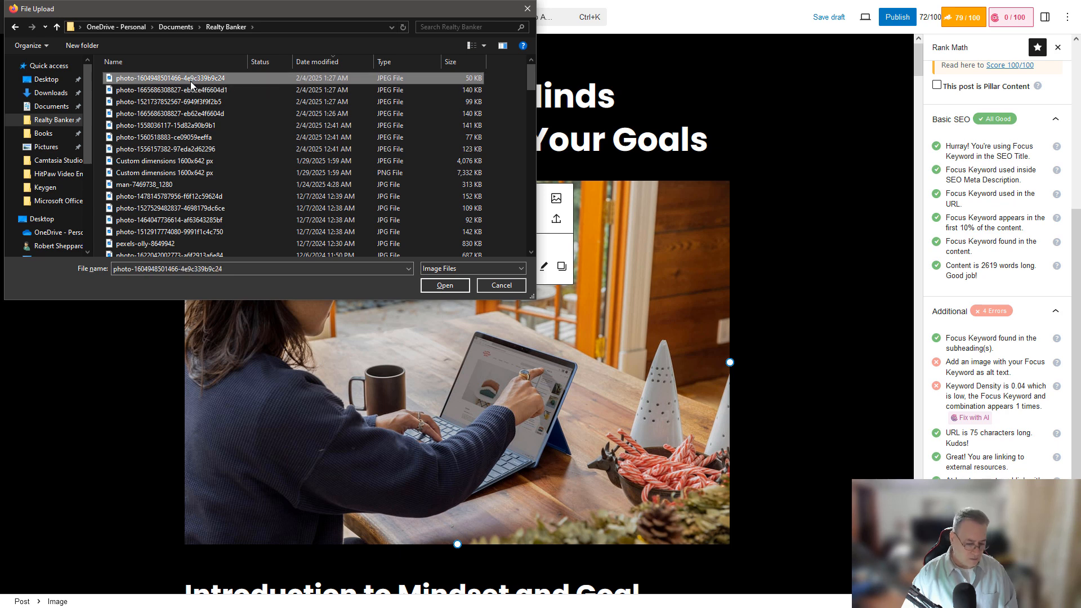
{"action": "left_click", "coordinate": [193, 90]}
{"action": "left_click", "coordinate": [195, 101]}
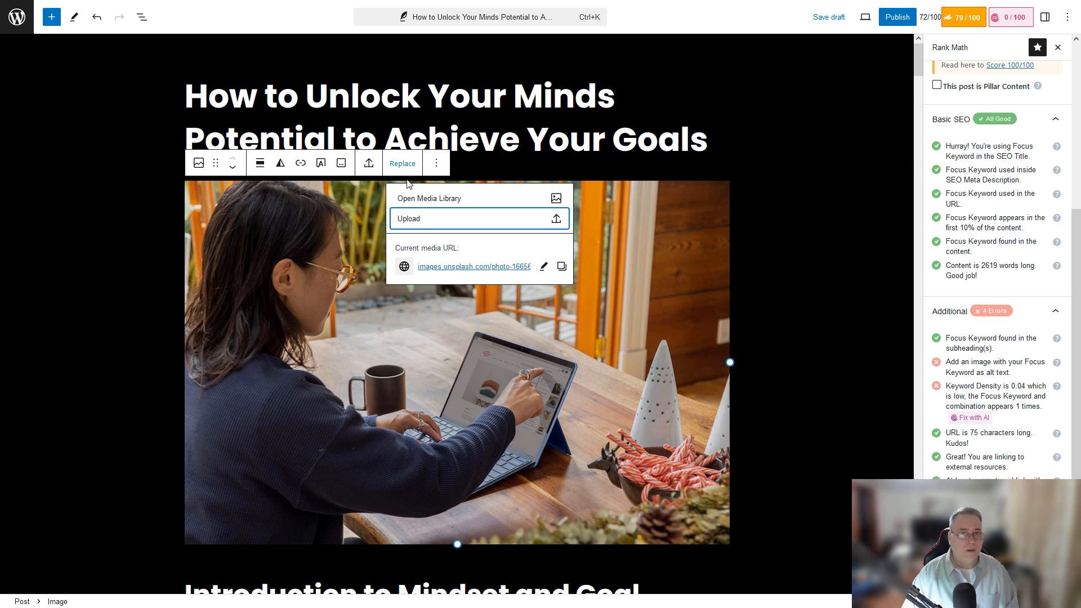
{"action": "left_click", "coordinate": [348, 235]}
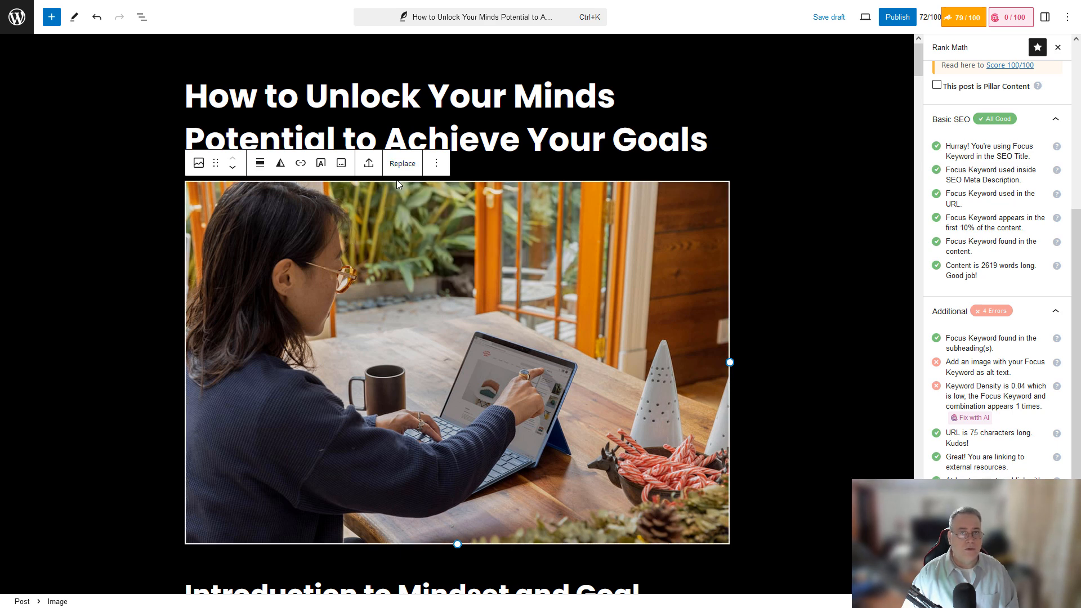
{"action": "left_click", "coordinate": [401, 165]}
{"action": "left_click", "coordinate": [407, 198]}
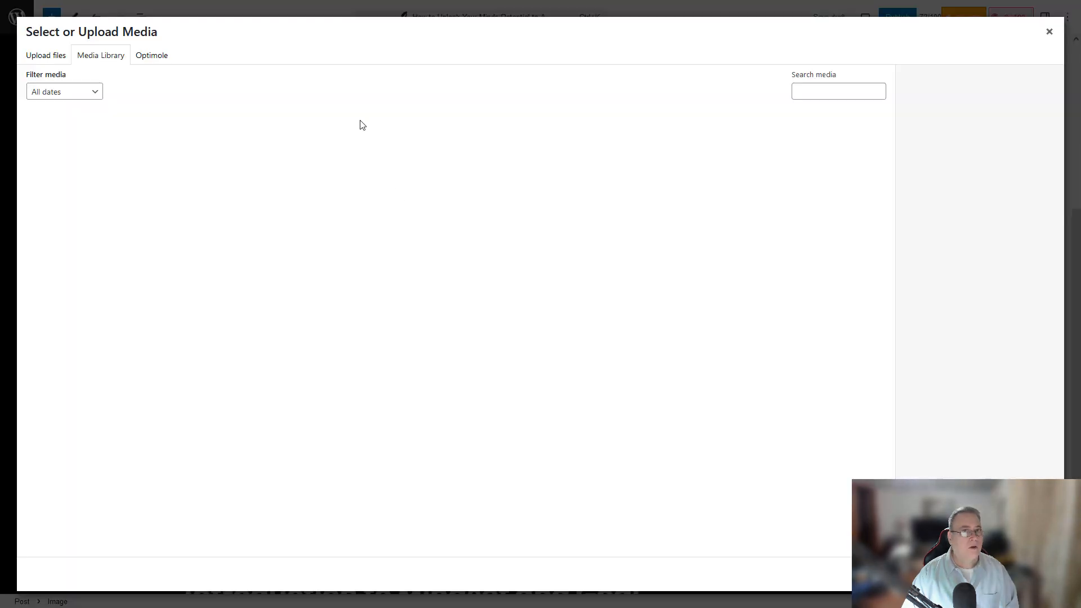
{"action": "left_click", "coordinate": [41, 57]}
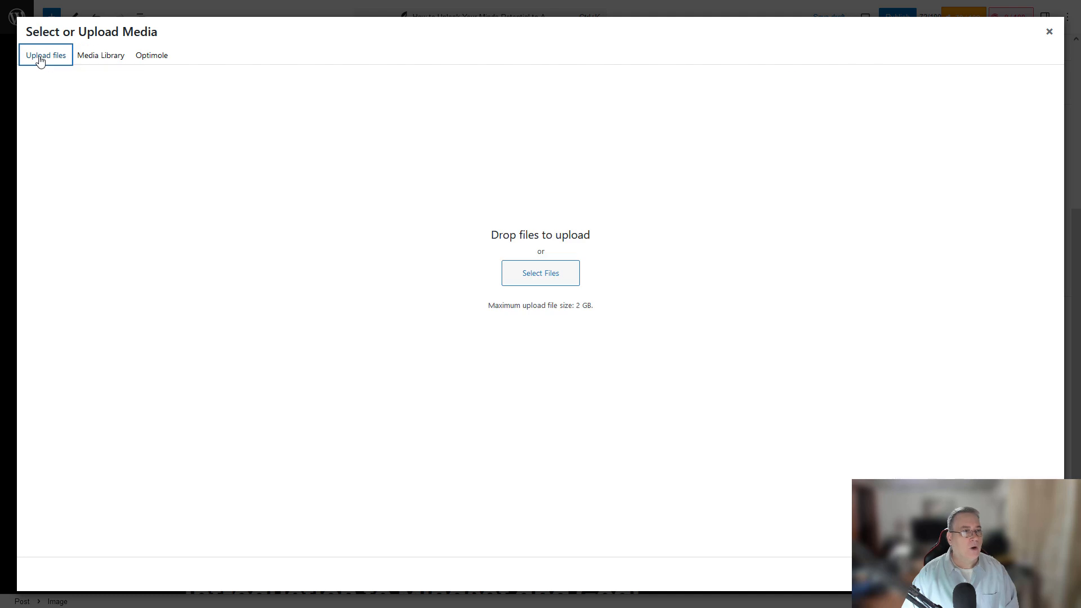
{"action": "left_click", "coordinate": [523, 283]}
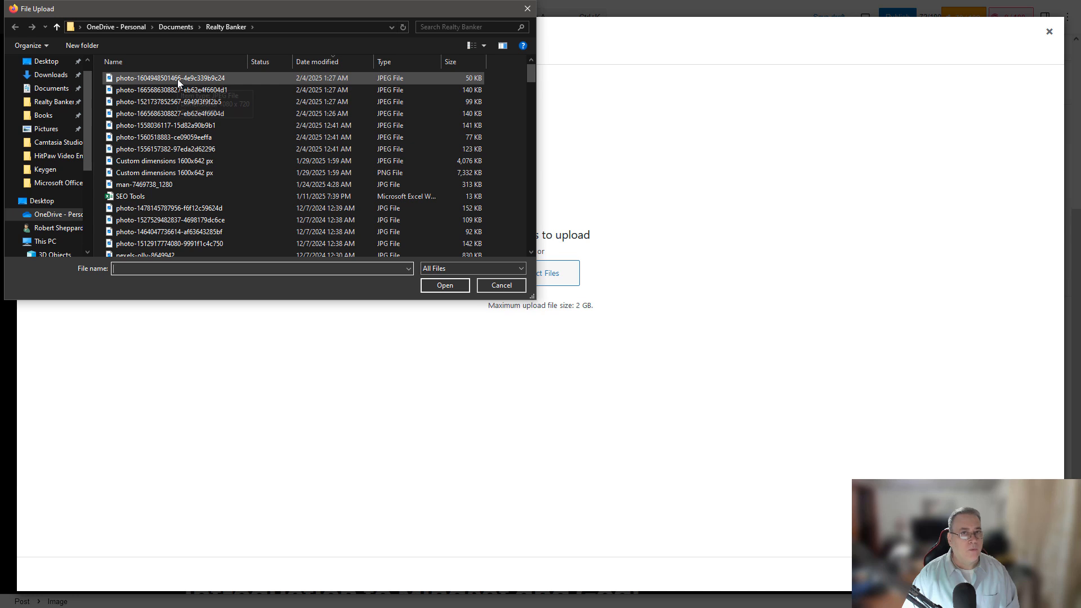
{"action": "left_click", "coordinate": [309, 56]}
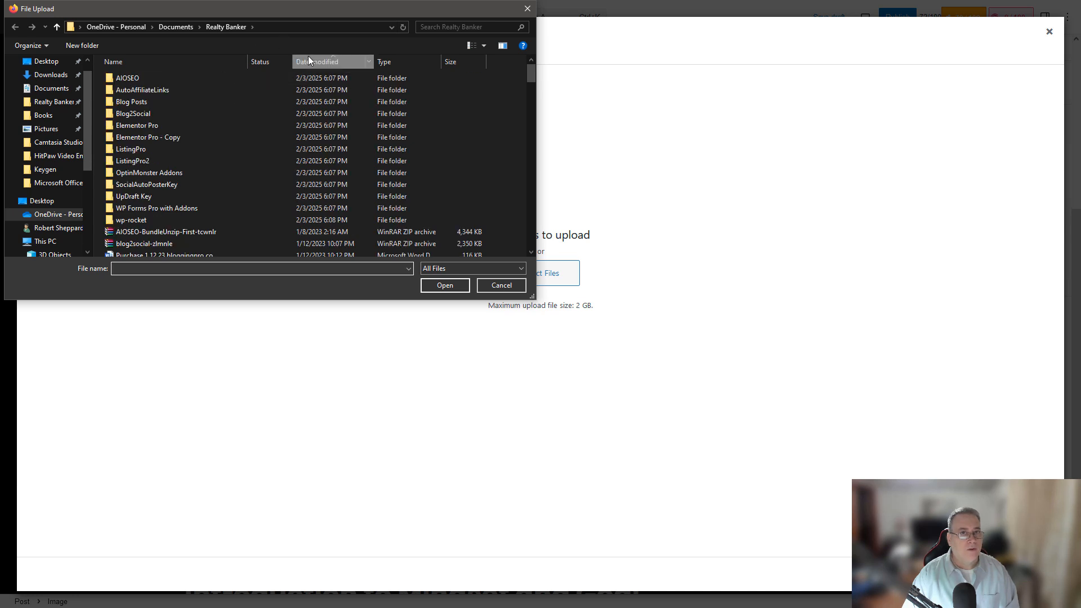
{"action": "left_click", "coordinate": [308, 55]}
{"action": "left_click", "coordinate": [176, 79]}
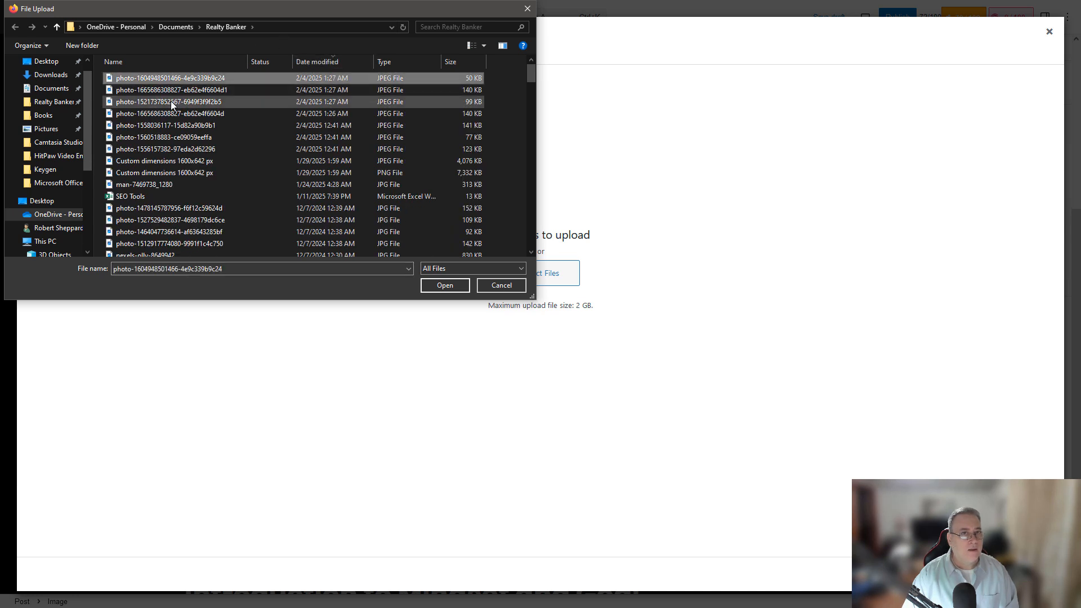
{"action": "left_click", "coordinate": [171, 100], "text": "shift"}
{"action": "left_click", "coordinate": [443, 285]}
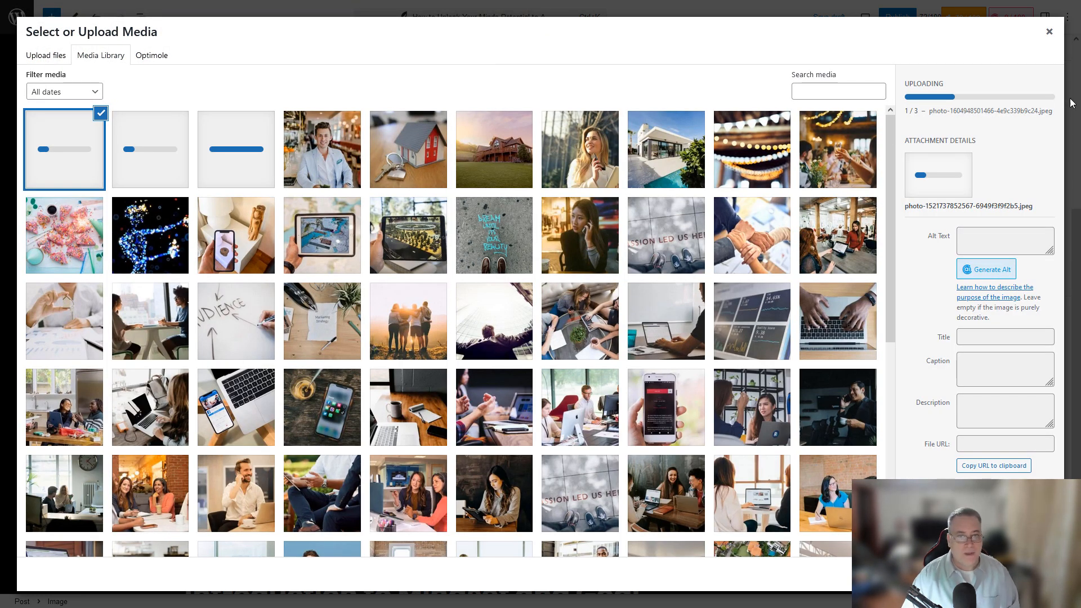
Step: Set the uploaded chess photo's alt text, title and description to "How to Unlock Your Minds Potential to Achieve Your Goals"
{"action": "left_click", "coordinate": [234, 148]}
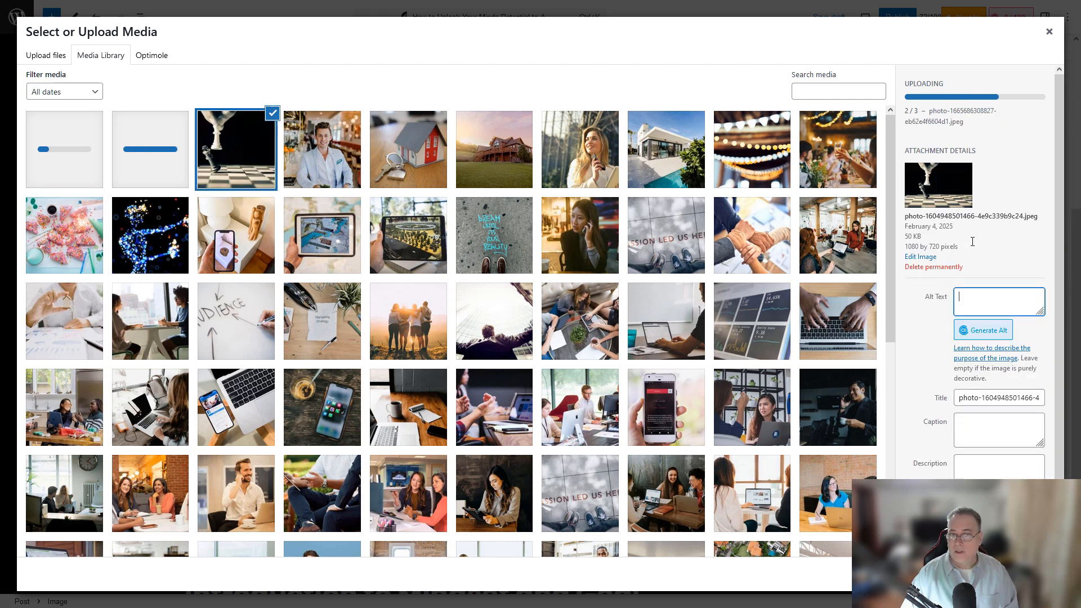
{"action": "type", "text": "How to Unlock Your Minds Potential to Achieve Your Goals"}
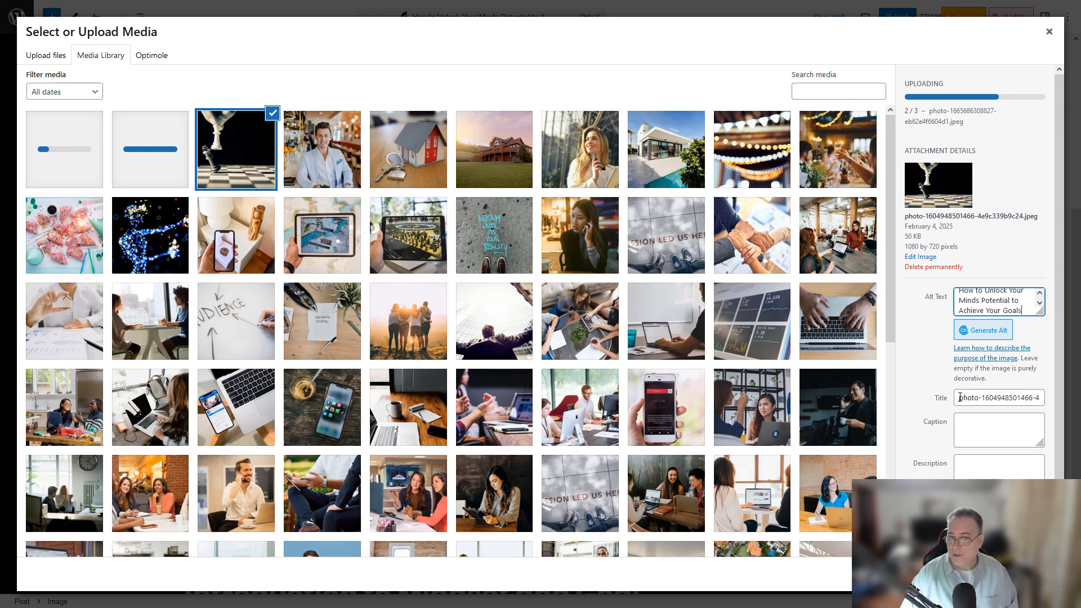
{"action": "triple_click", "coordinate": [961, 398]}
{"action": "type", "text": "How to Unlock Your Minds Potential to Achieve Your Goals"}
{"action": "key", "text": "Tab"}
{"action": "key", "text": "Tab"}
{"action": "type", "text": "How to Unlock Your Minds Potential to Achieve Your Goals"}
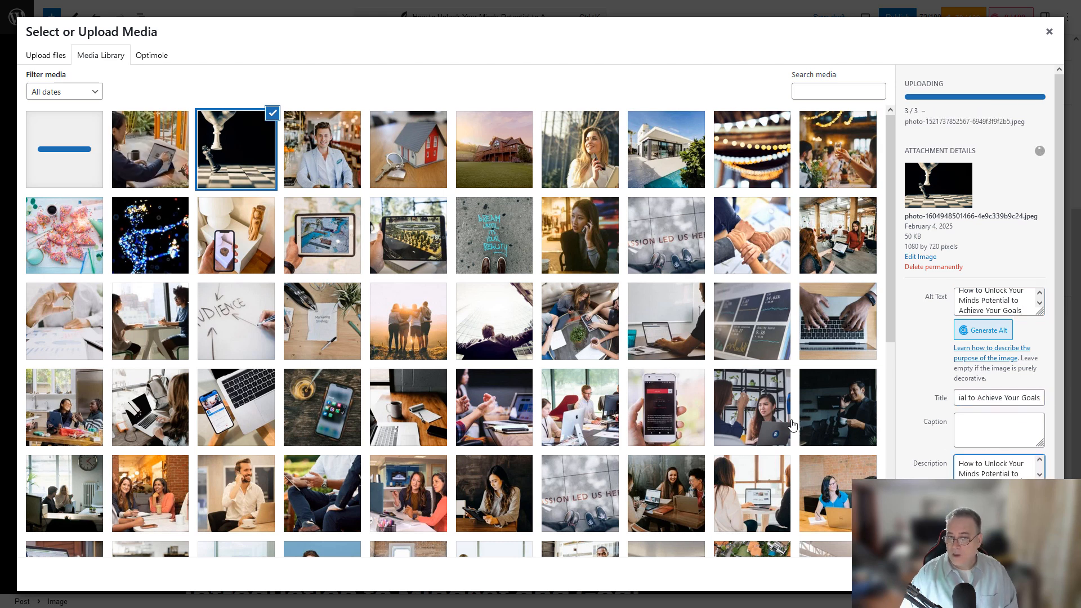
Step: Give the uploaded photo of the woman at a laptop the alt text, title and description "How to Unlock Your Minds Potential to Achieve Your Goals"
{"action": "left_click", "coordinate": [151, 168]}
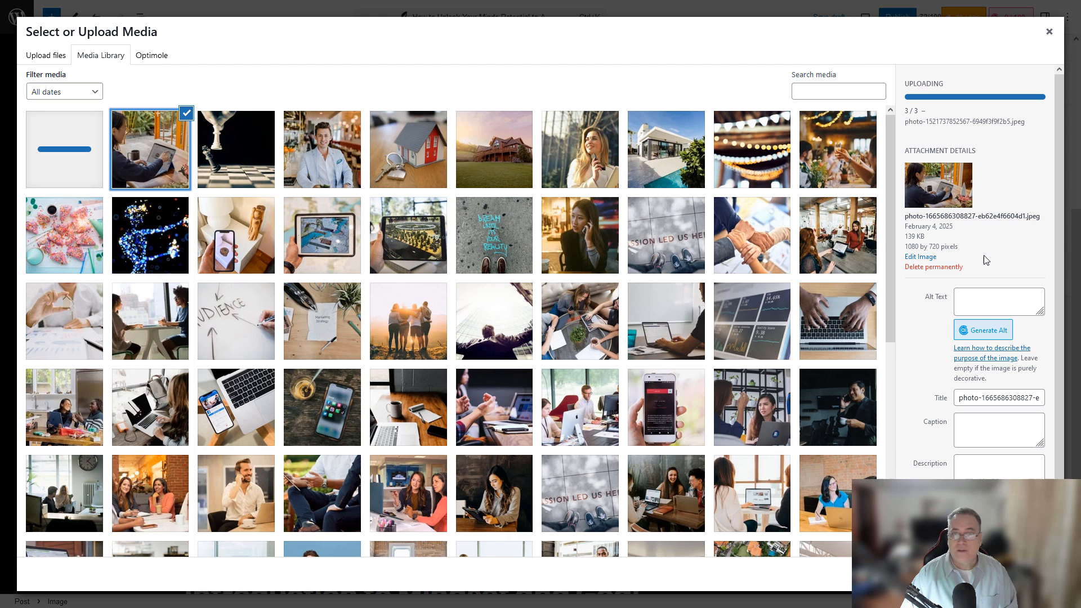
{"action": "left_click", "coordinate": [997, 305]}
{"action": "type", "text": "How to Unlock Your Minds Potential to Achieve Your Goals"}
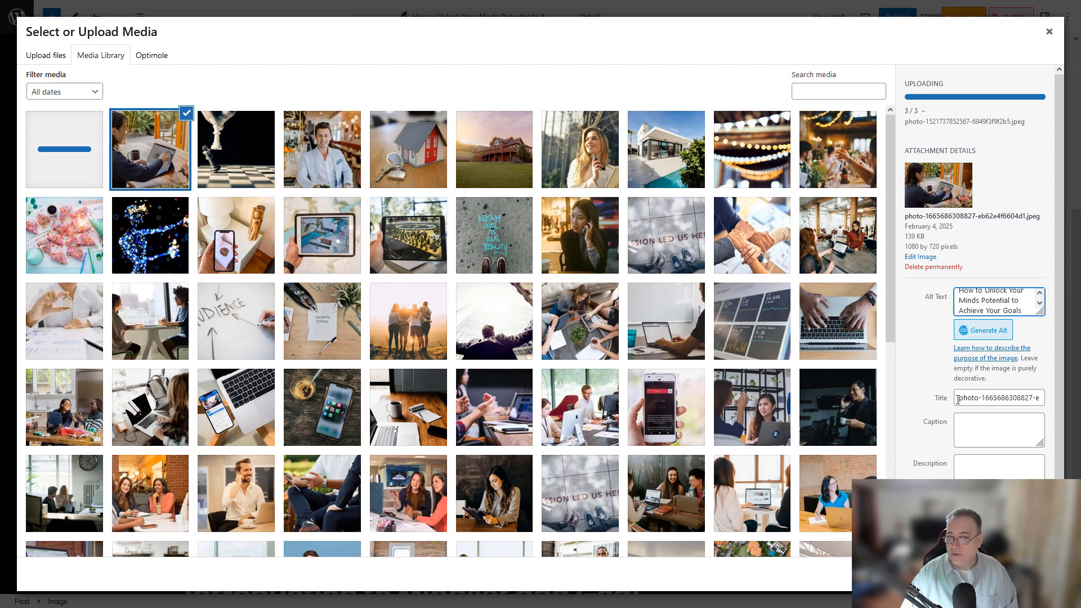
{"action": "triple_click", "coordinate": [959, 398]}
{"action": "type", "text": "How to Unlock Your Minds Potential to Achieve Your Goals"}
{"action": "key", "text": "Tab"}
{"action": "key", "text": "Tab"}
{"action": "type", "text": "How to Unlock Your Minds Potential to Achieve Your Goals"}
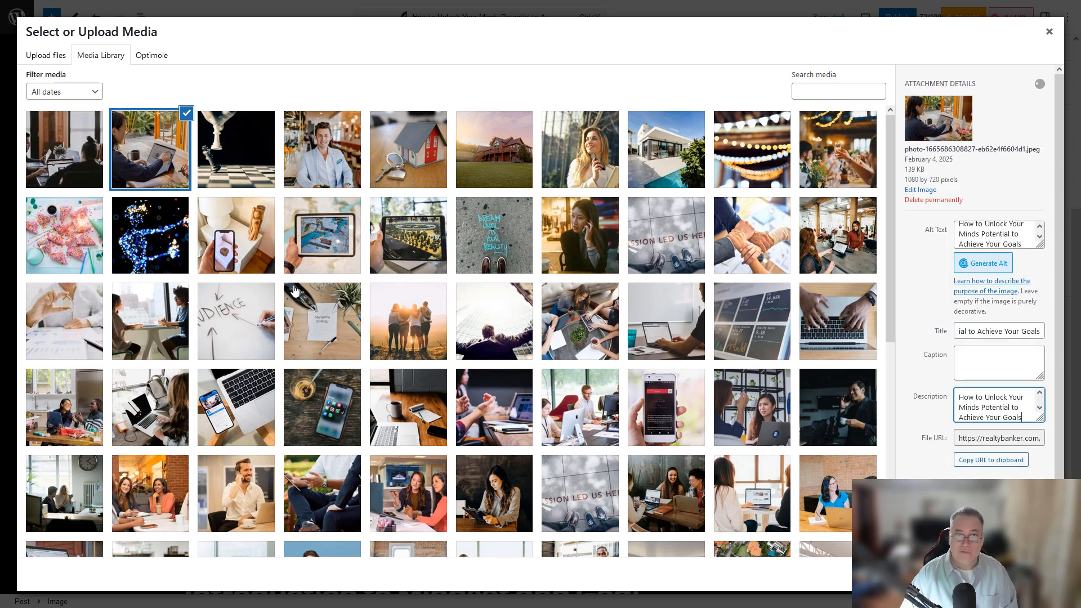
Step: Fill in "How to Unlock Your Minds Potential to Achieve Your Goals" as alt text, title and description for the uploaded team meeting photo
{"action": "left_click", "coordinate": [70, 170]}
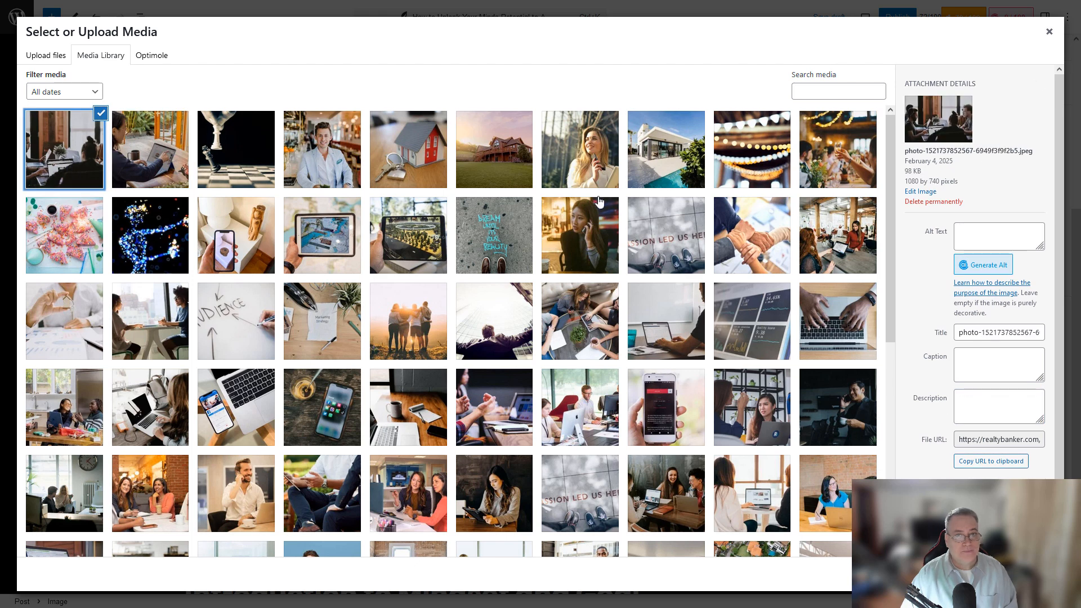
{"action": "left_click", "coordinate": [983, 248]}
{"action": "type", "text": "How to Unlock Your Minds Potential to Achieve Your Goals"}
{"action": "triple_click", "coordinate": [961, 332]}
{"action": "key", "text": "ctrl+v"}
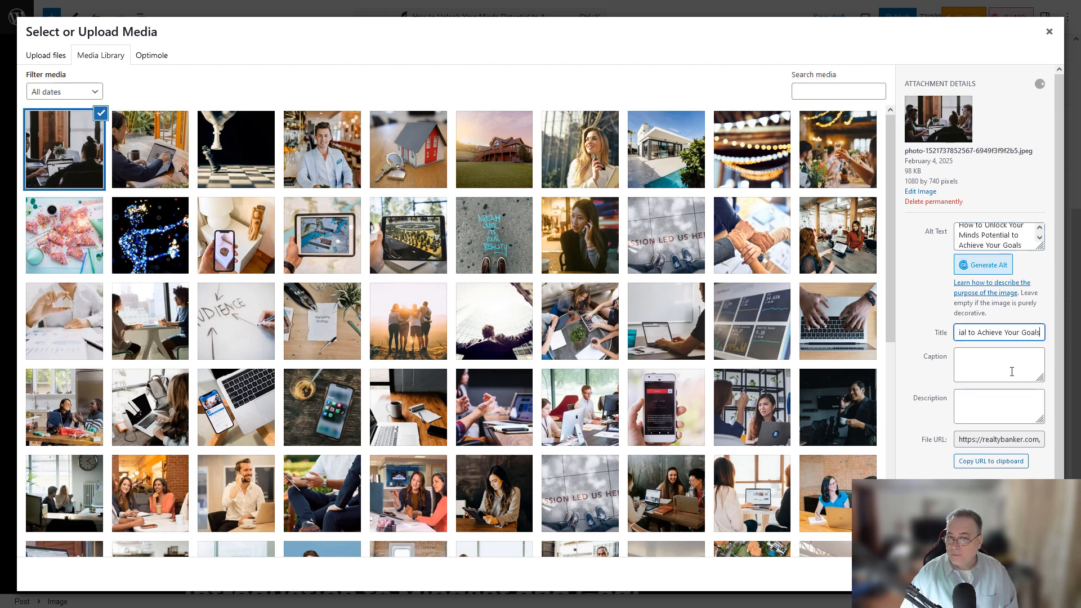
{"action": "key", "text": "Tab"}
{"action": "key", "text": "Tab"}
{"action": "key", "text": "ctrl+v"}
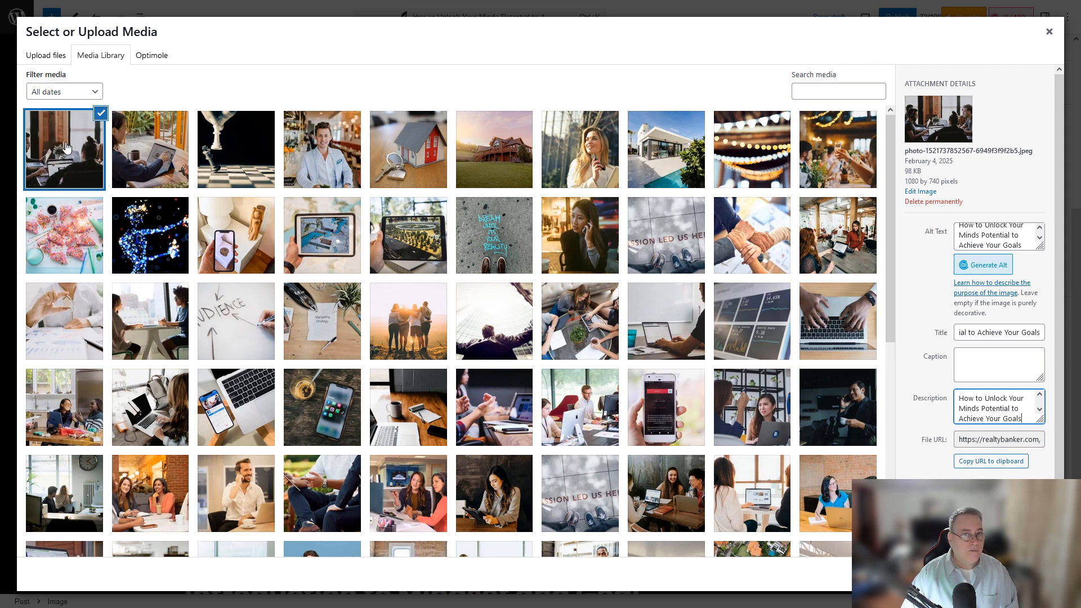
Step: Replace the photo below the post title with its uploaded copy and shrink it to about half the content width
{"action": "left_click", "coordinate": [128, 175]}
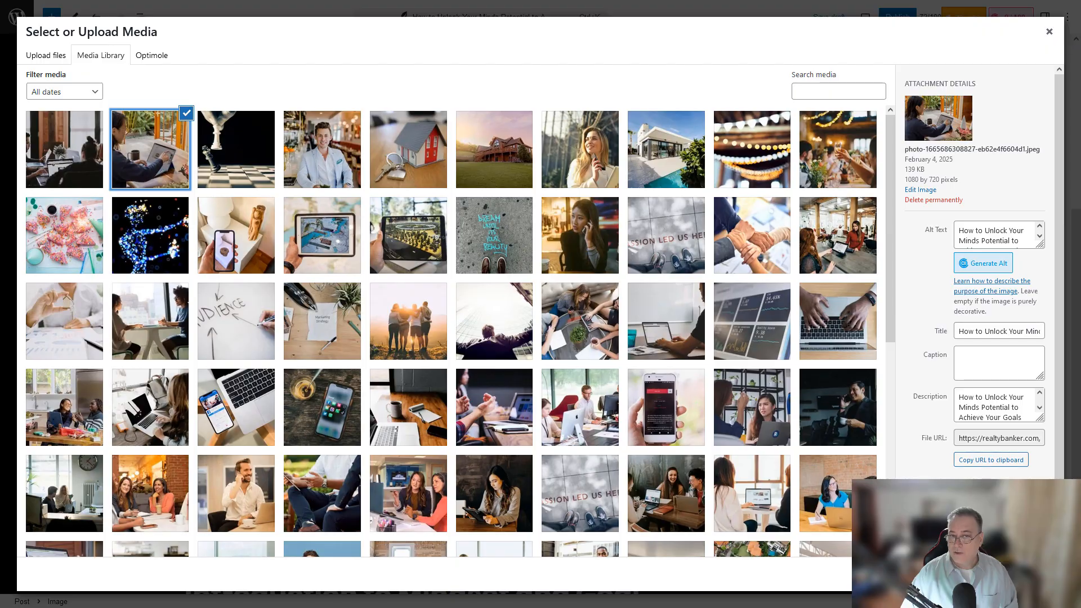
{"action": "left_click", "coordinate": [1025, 575]}
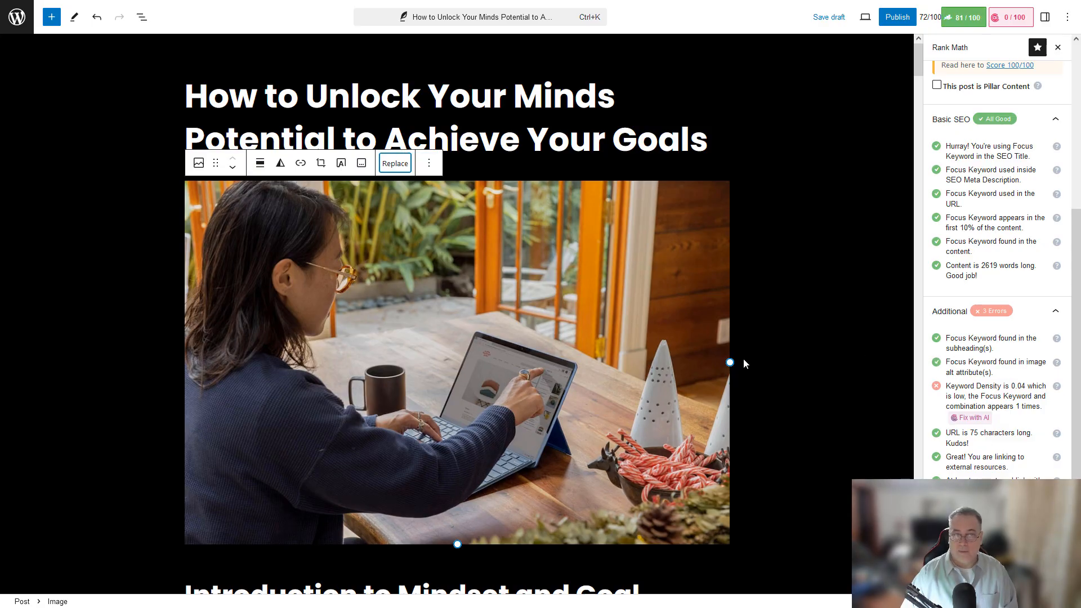
{"action": "left_click_drag", "start_coordinate": [730, 362], "coordinate": [466, 356]}
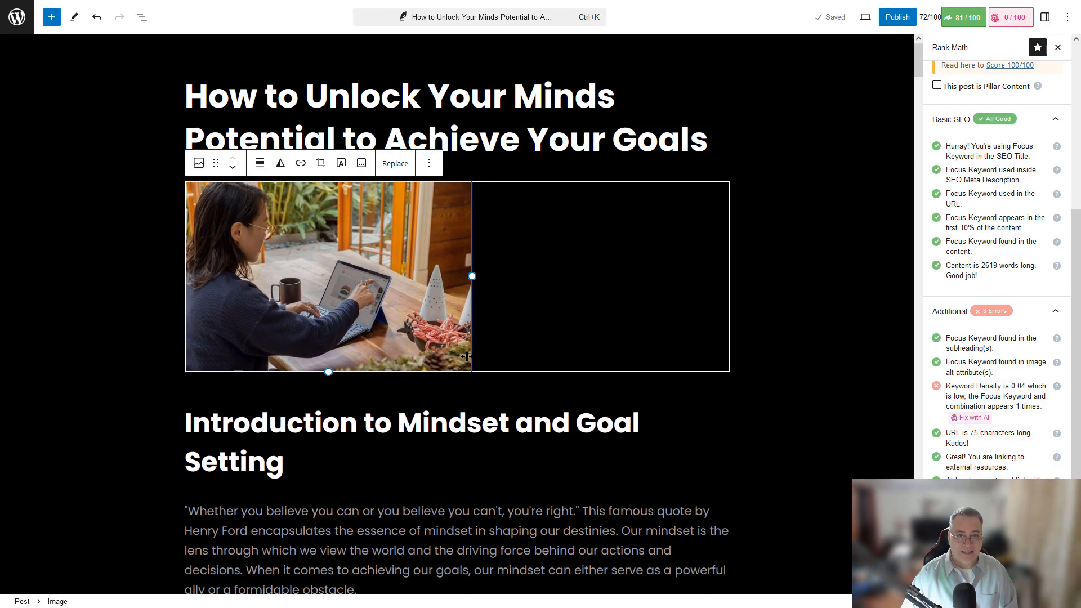
{"action": "left_click", "coordinate": [646, 419]}
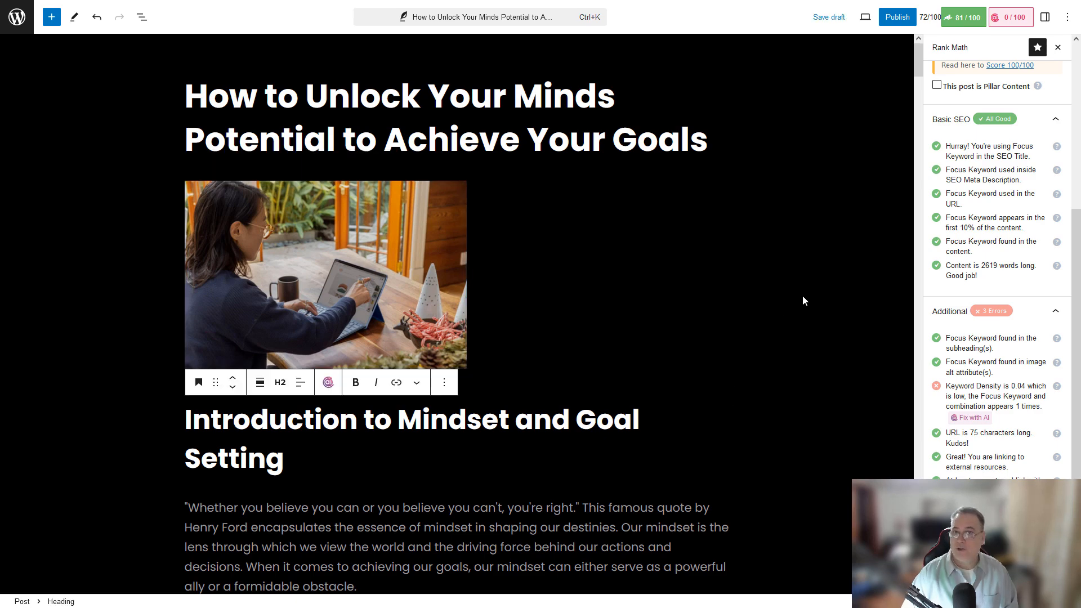
Step: Replace the team photo above "Escaping the Mentality" with its media library copy and shrink it to about half the content width
{"action": "scroll", "coordinate": [738, 361], "scroll_direction": "down", "scroll_amount": 20}
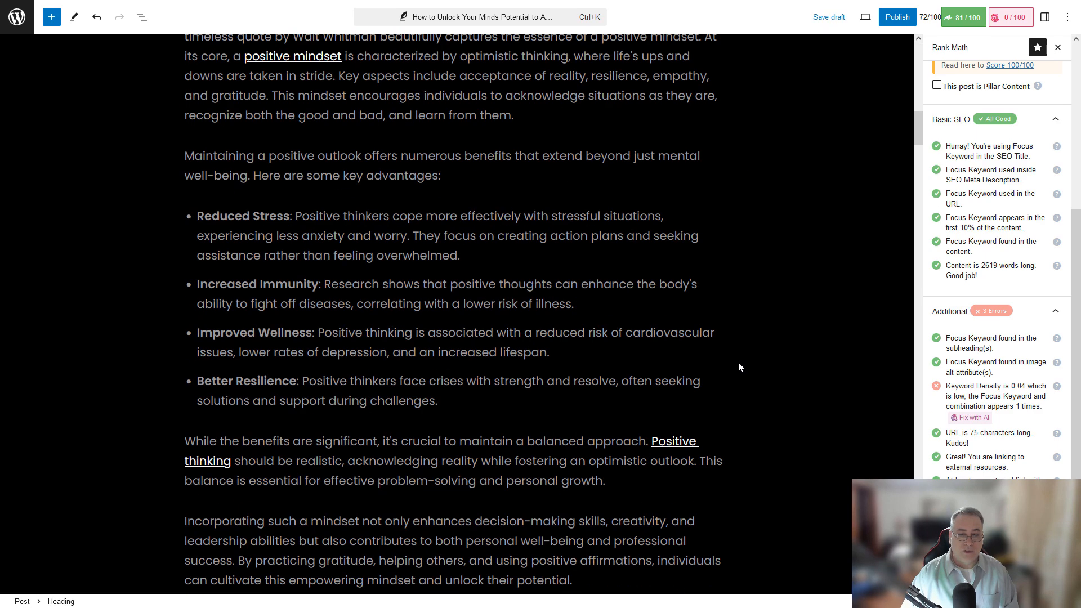
{"action": "scroll", "coordinate": [739, 367], "scroll_direction": "down", "scroll_amount": 20}
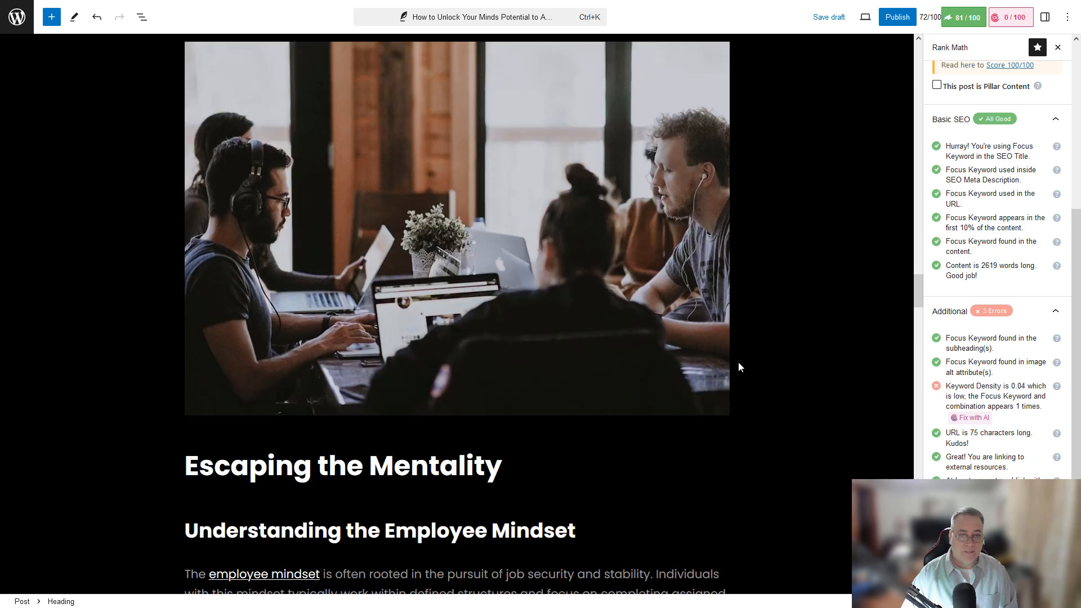
{"action": "left_click", "coordinate": [588, 243]}
{"action": "left_click", "coordinate": [403, 434]}
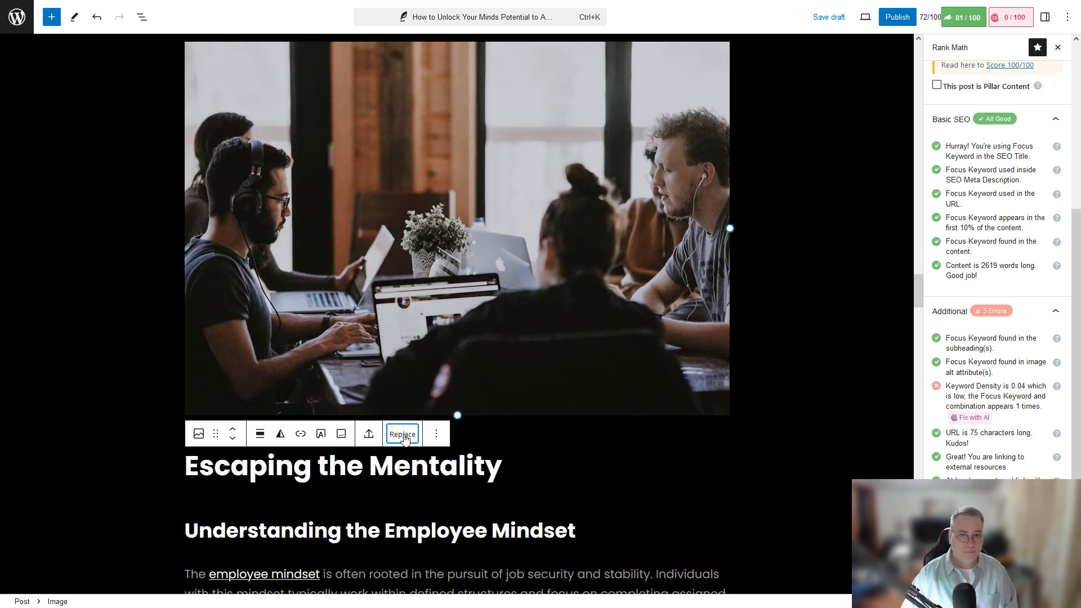
{"action": "left_click", "coordinate": [426, 478]}
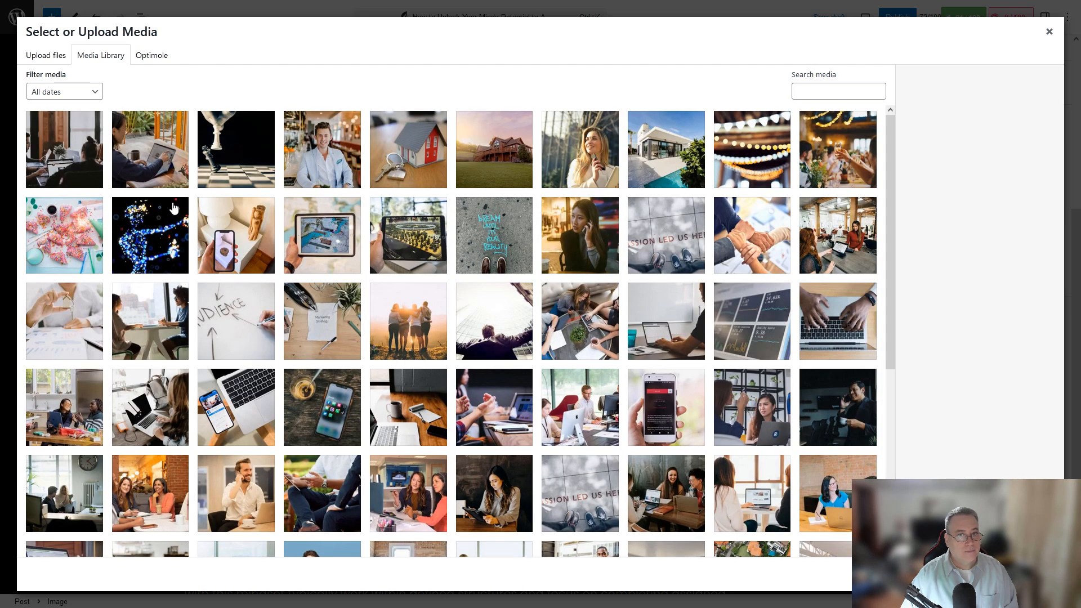
{"action": "left_click", "coordinate": [60, 163]}
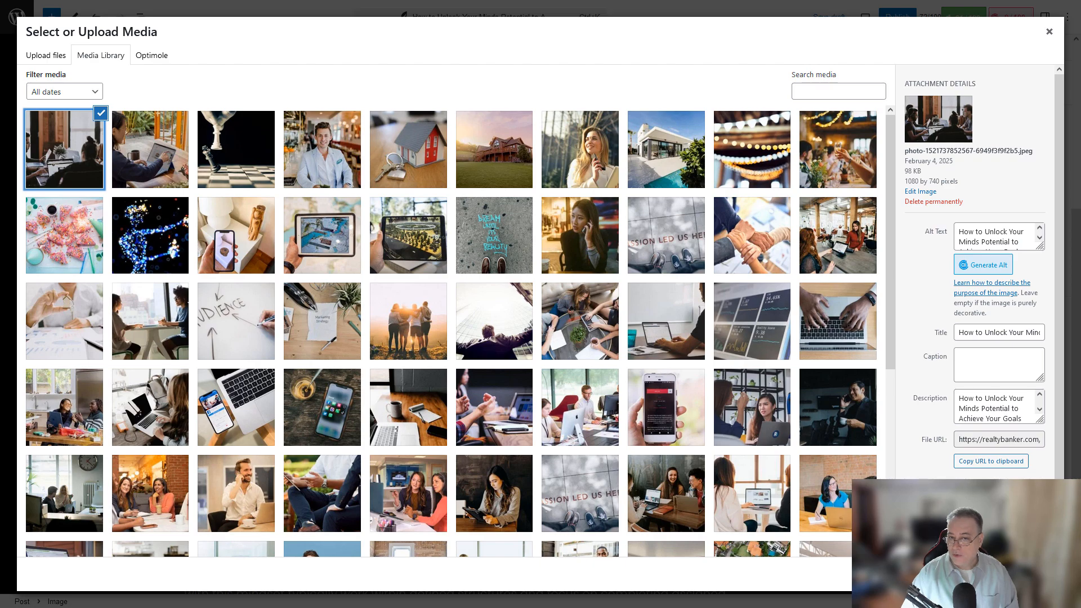
{"action": "left_click", "coordinate": [1036, 574]}
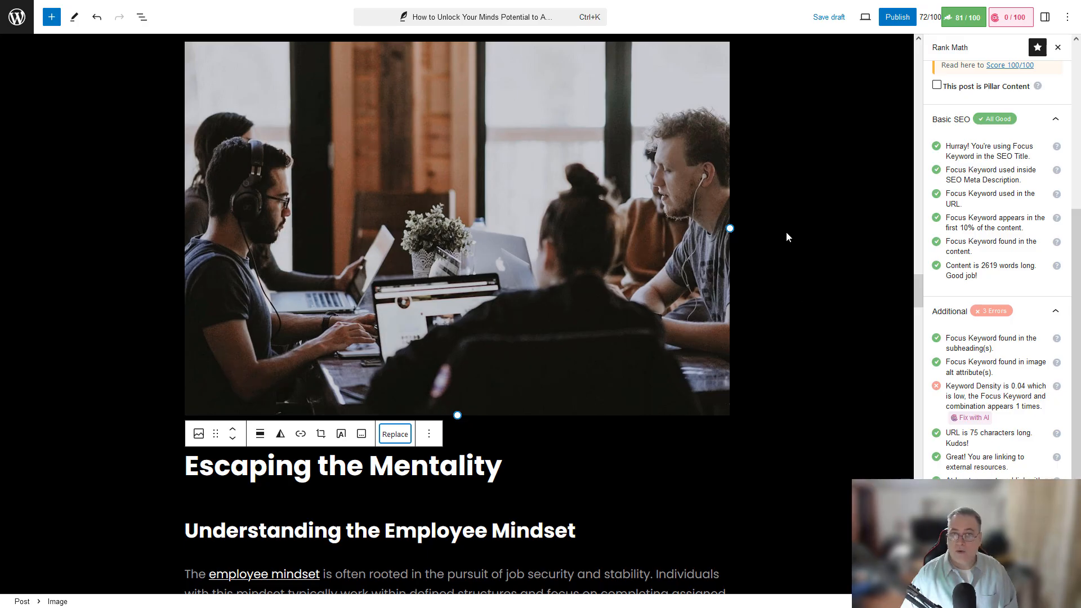
{"action": "left_click_drag", "start_coordinate": [730, 228], "coordinate": [455, 258]}
{"action": "left_click", "coordinate": [831, 451]}
Step: Replace the chess photo above "Conclusion and Key Takeaways" with its media library copy and shrink it to about half the content width
{"action": "scroll", "coordinate": [608, 547], "scroll_direction": "down", "scroll_amount": 15}
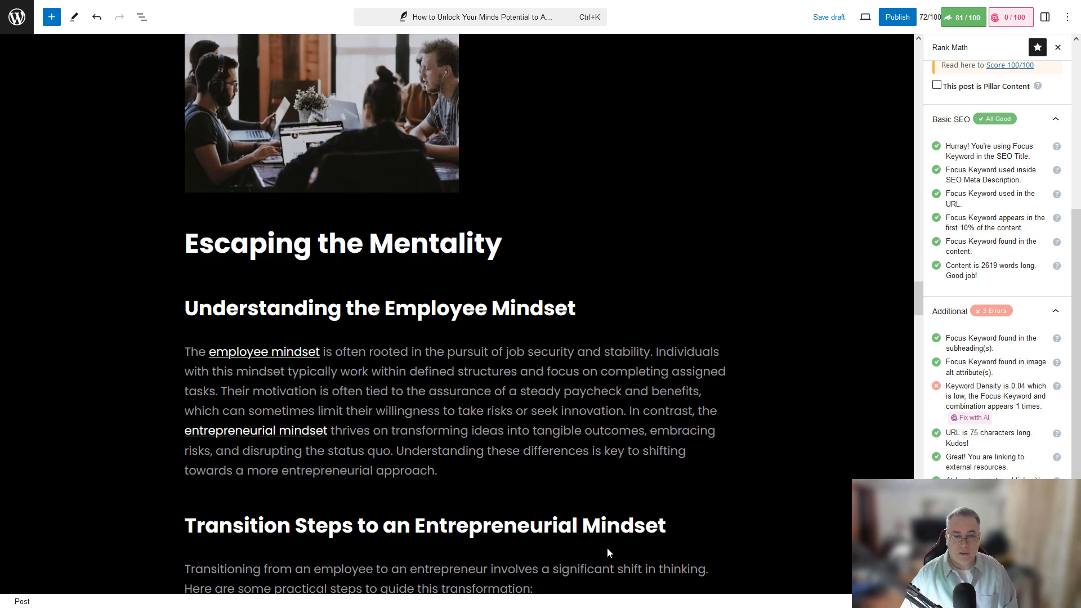
{"action": "scroll", "coordinate": [567, 354], "scroll_direction": "down", "scroll_amount": 20}
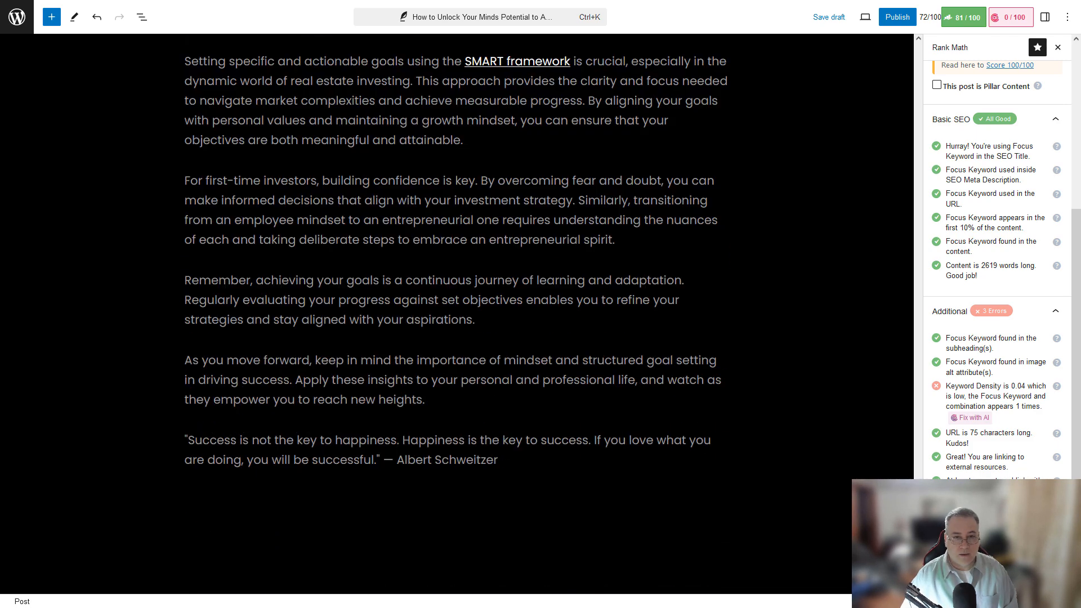
{"action": "left_click", "coordinate": [457, 297]}
{"action": "left_click", "coordinate": [403, 72]}
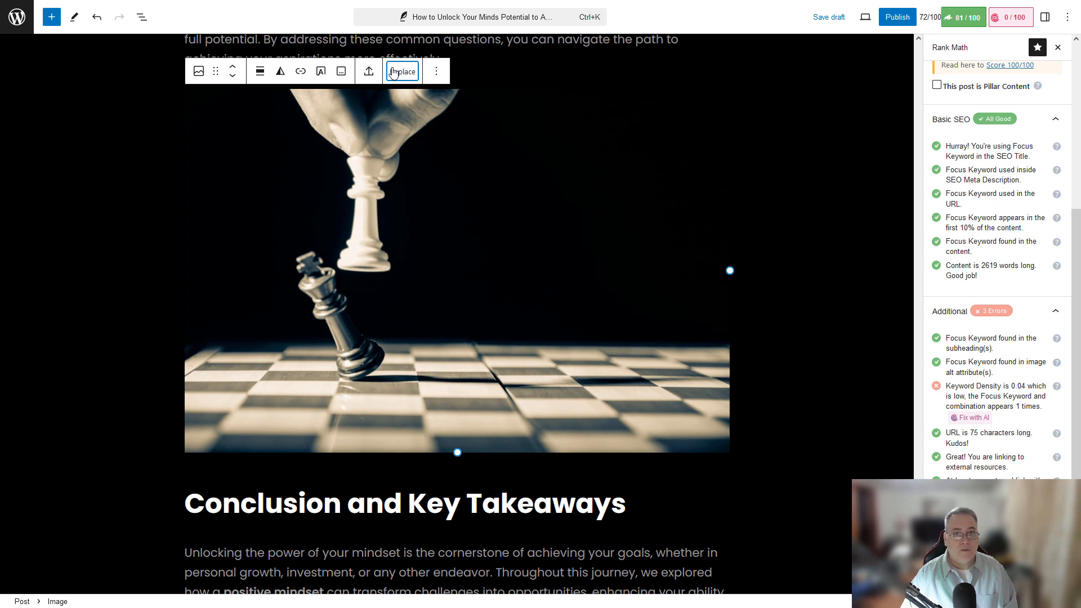
{"action": "left_click", "coordinate": [406, 109]}
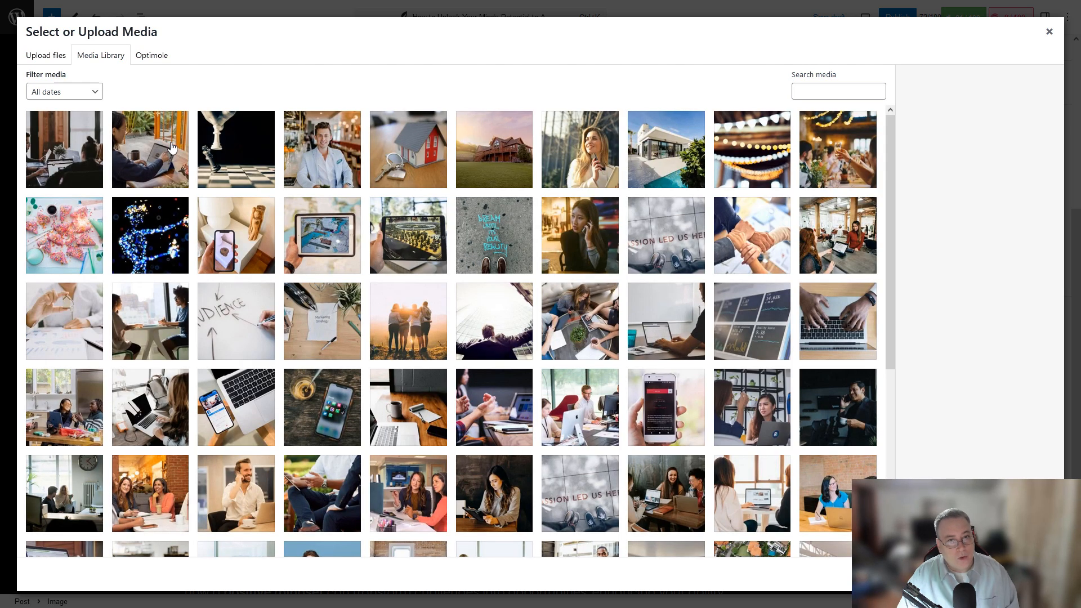
{"action": "left_click", "coordinate": [224, 150]}
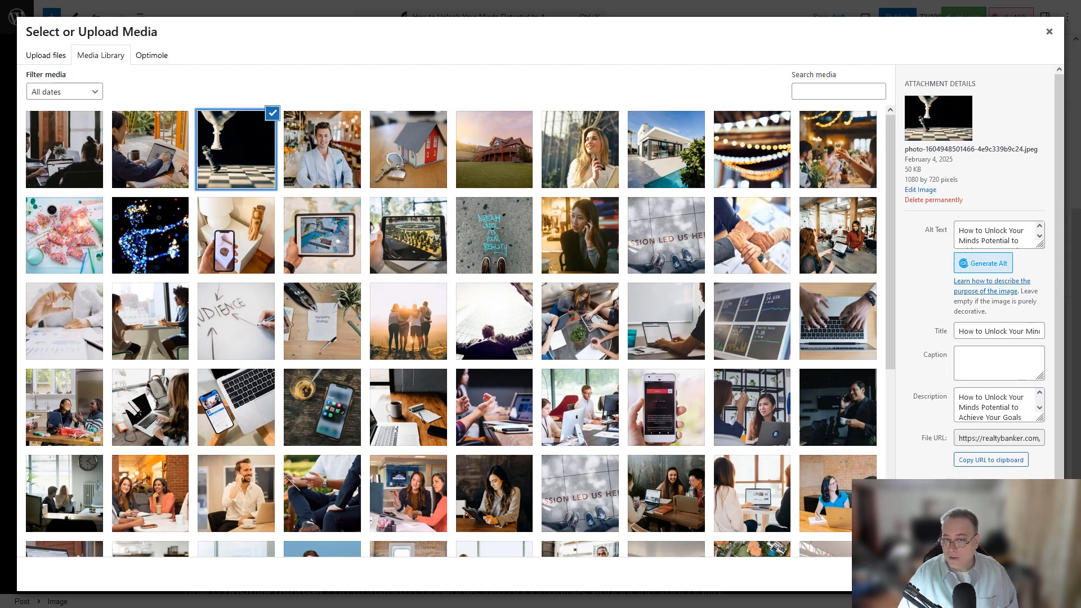
{"action": "left_click", "coordinate": [1038, 574]}
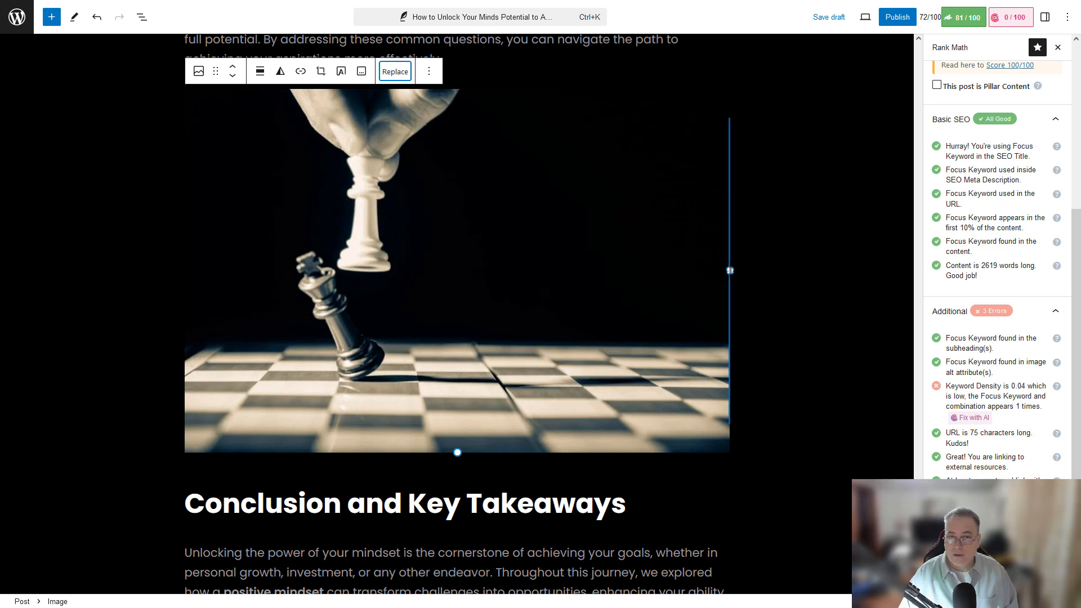
{"action": "left_click_drag", "start_coordinate": [730, 270], "coordinate": [448, 177]}
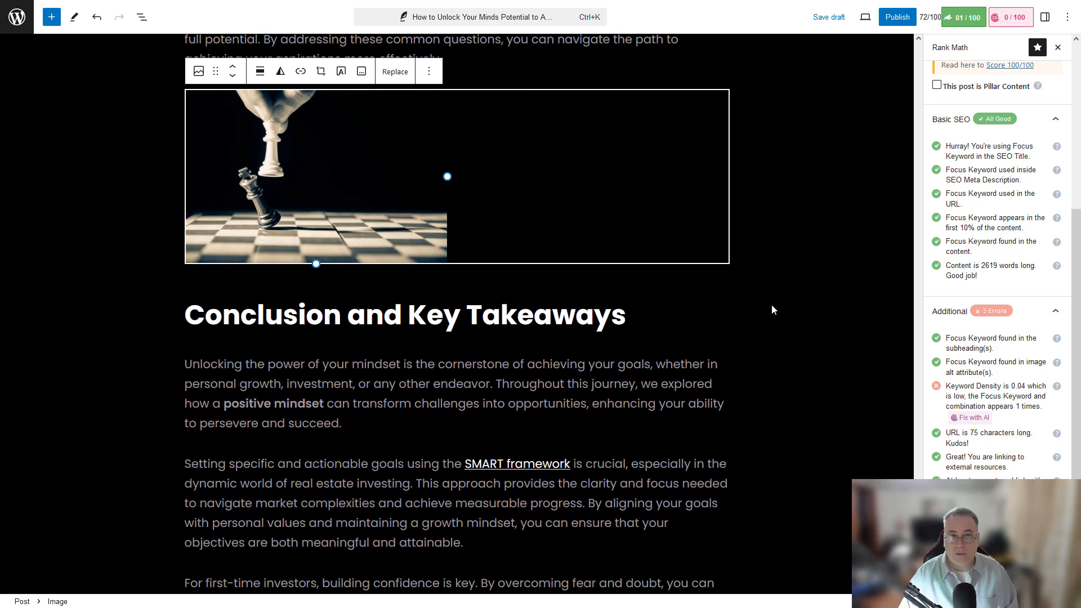
{"action": "left_click", "coordinate": [790, 322]}
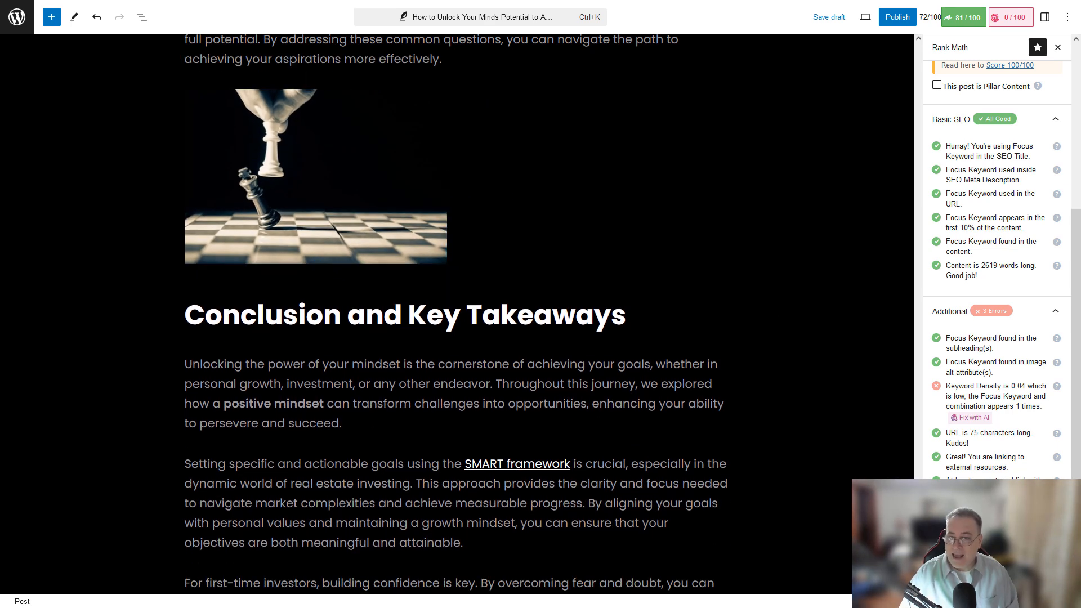
Step: Set the uploaded photo of the woman at a laptop as the post's featured image
{"action": "left_click_drag", "start_coordinate": [917, 552], "coordinate": [892, 37]}
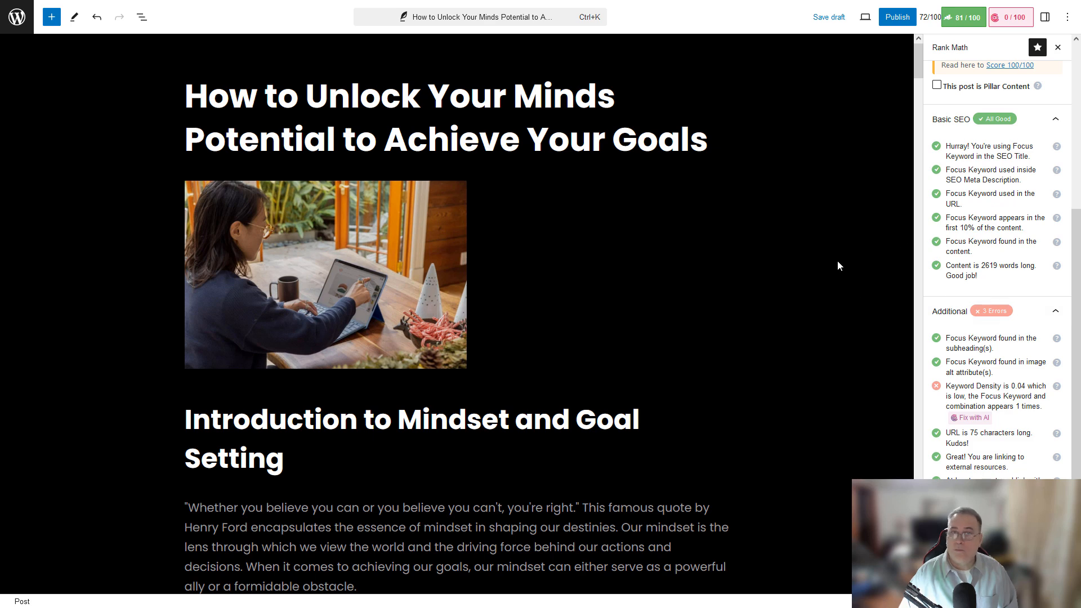
{"action": "scroll", "coordinate": [984, 248], "scroll_direction": "up", "scroll_amount": 5}
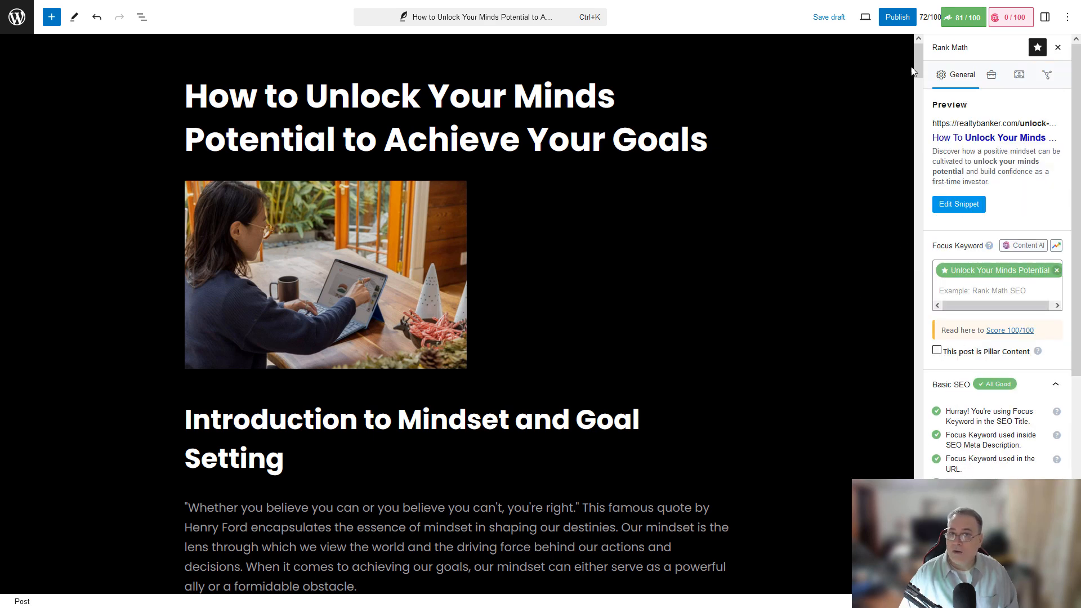
{"action": "left_click", "coordinate": [865, 22]}
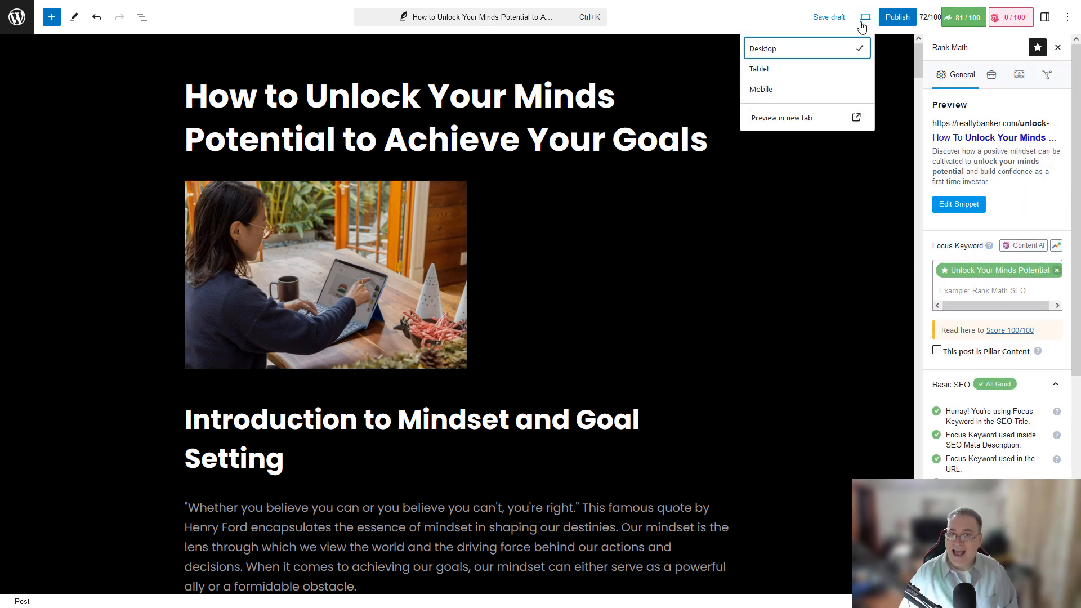
{"action": "left_click", "coordinate": [865, 18]}
{"action": "mouse_move", "coordinate": [1016, 6]}
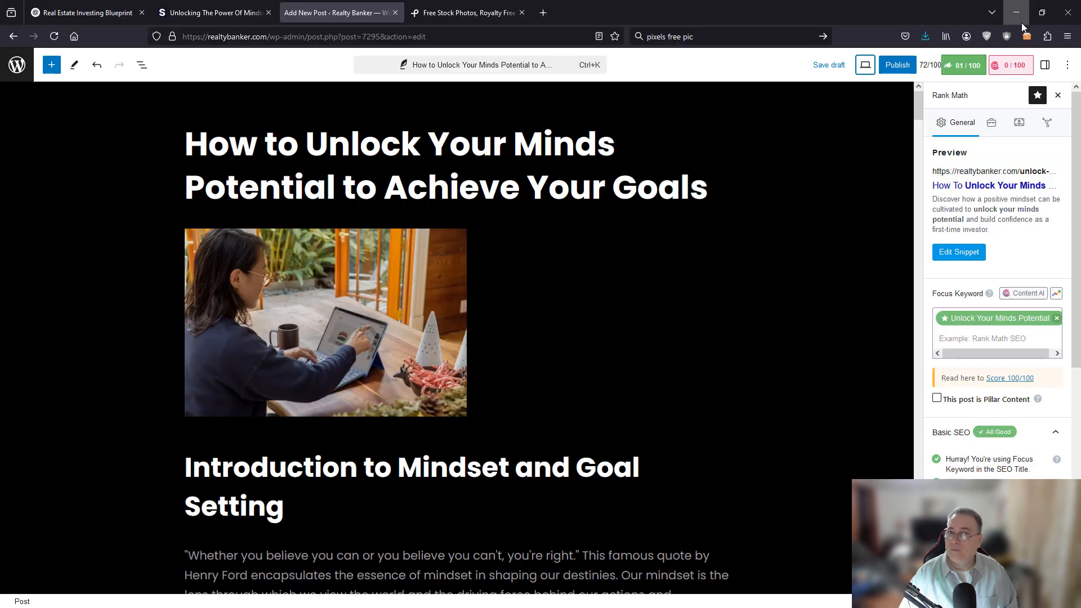
{"action": "left_click", "coordinate": [1046, 66]}
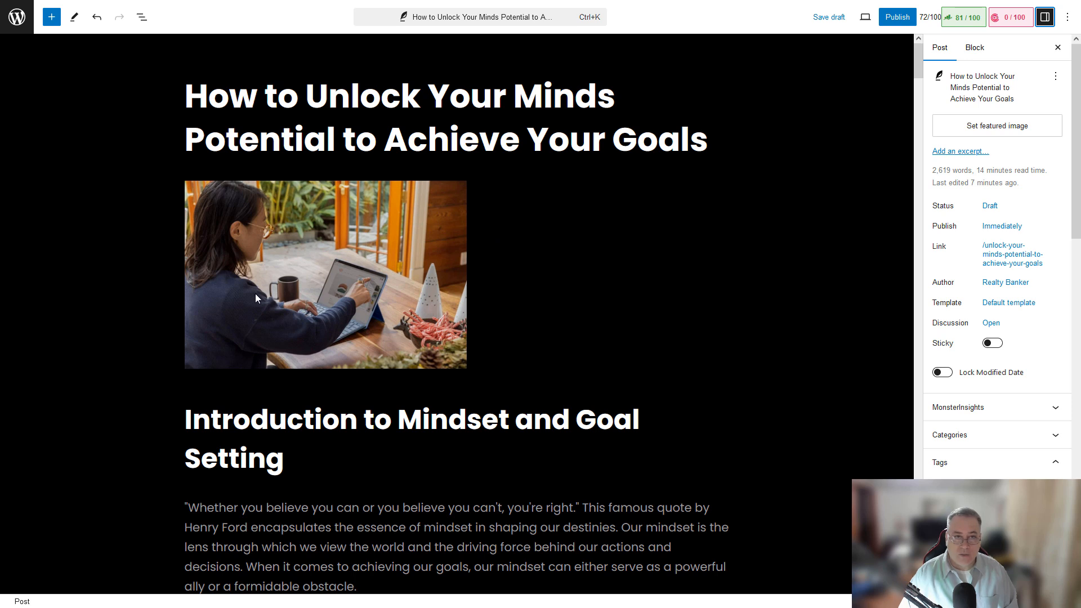
{"action": "left_click", "coordinate": [1000, 131]}
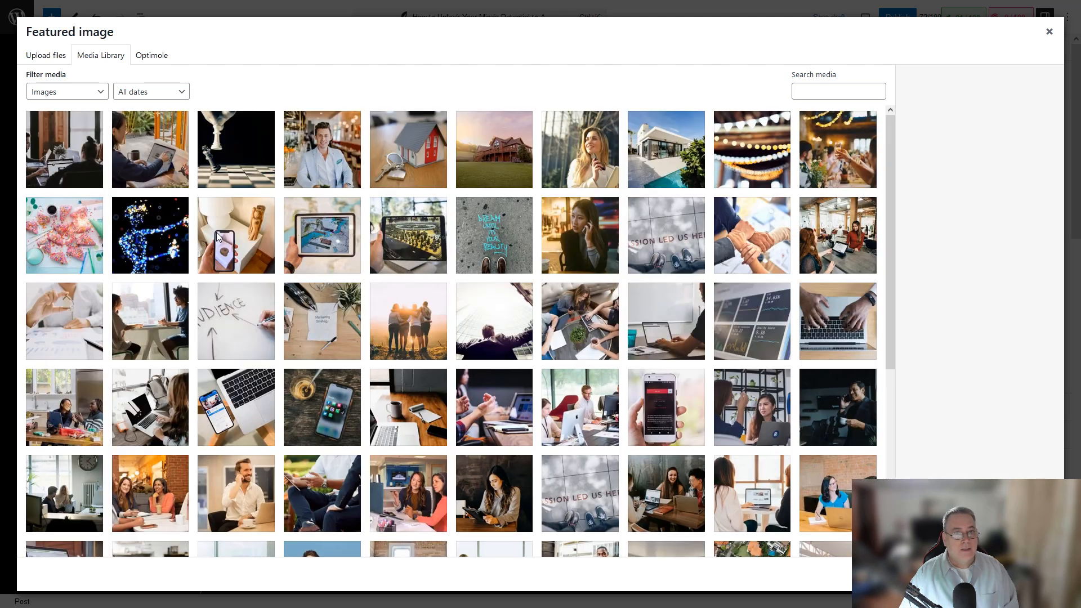
{"action": "left_click", "coordinate": [152, 128]}
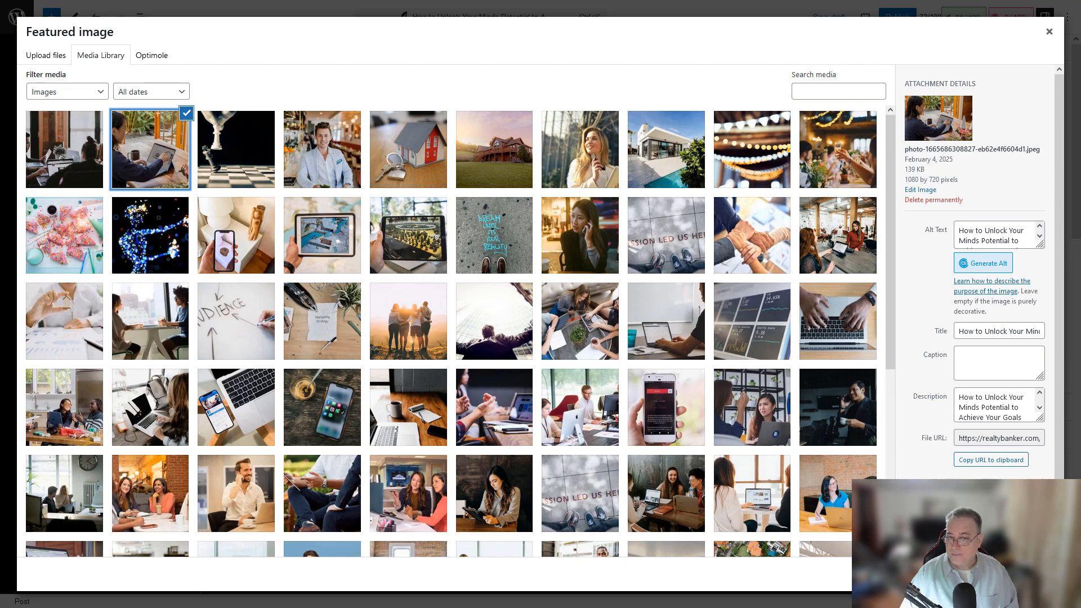
{"action": "left_click", "coordinate": [1018, 575]}
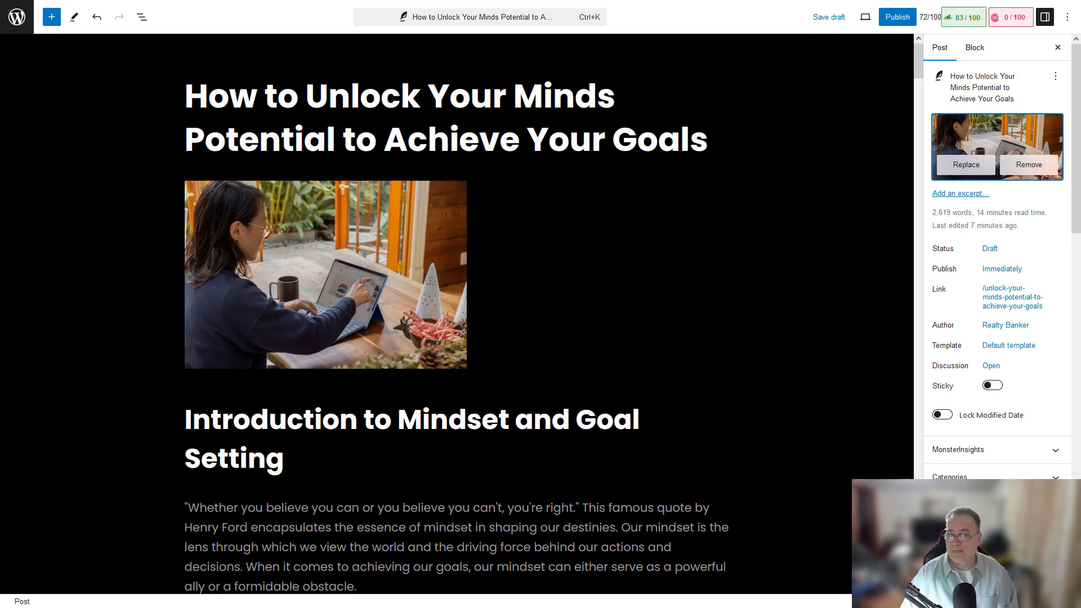
Step: Switch to the Shopia document and copy the full Article Keywords list from the Article Wizard's keyword stage
{"action": "scroll", "coordinate": [1001, 422], "scroll_direction": "down", "scroll_amount": 5}
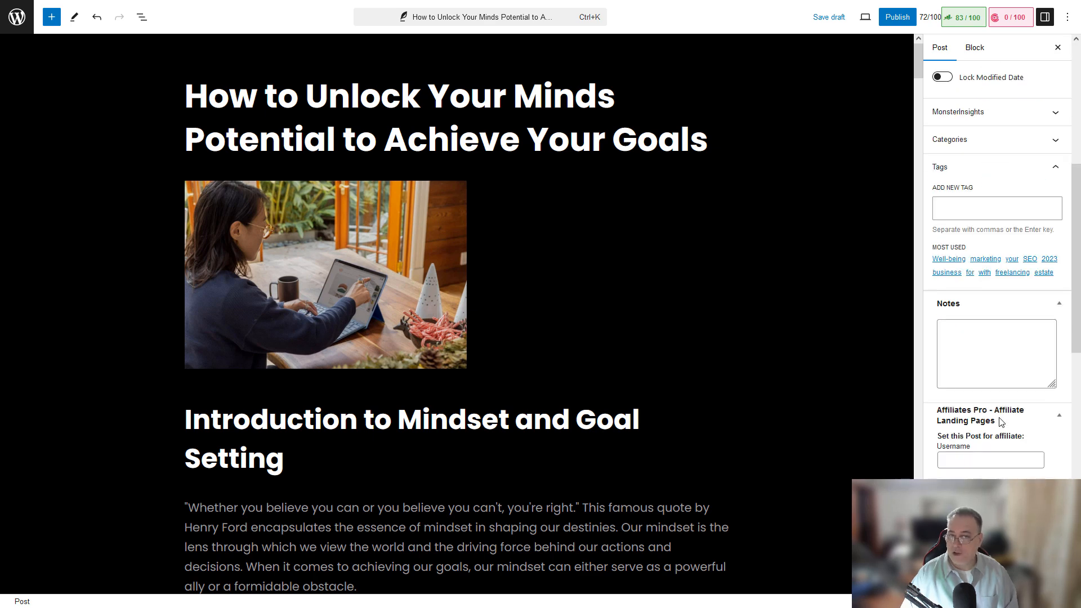
{"action": "scroll", "coordinate": [1021, 405], "scroll_direction": "up", "scroll_amount": 2}
{"action": "left_click", "coordinate": [983, 285]}
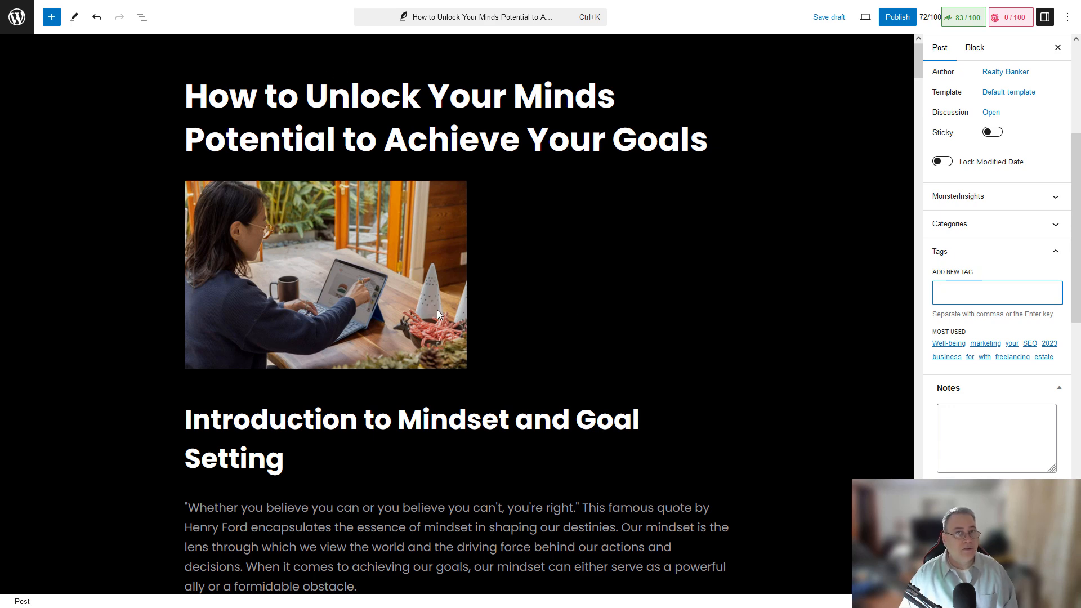
{"action": "mouse_move", "coordinate": [112, 3]}
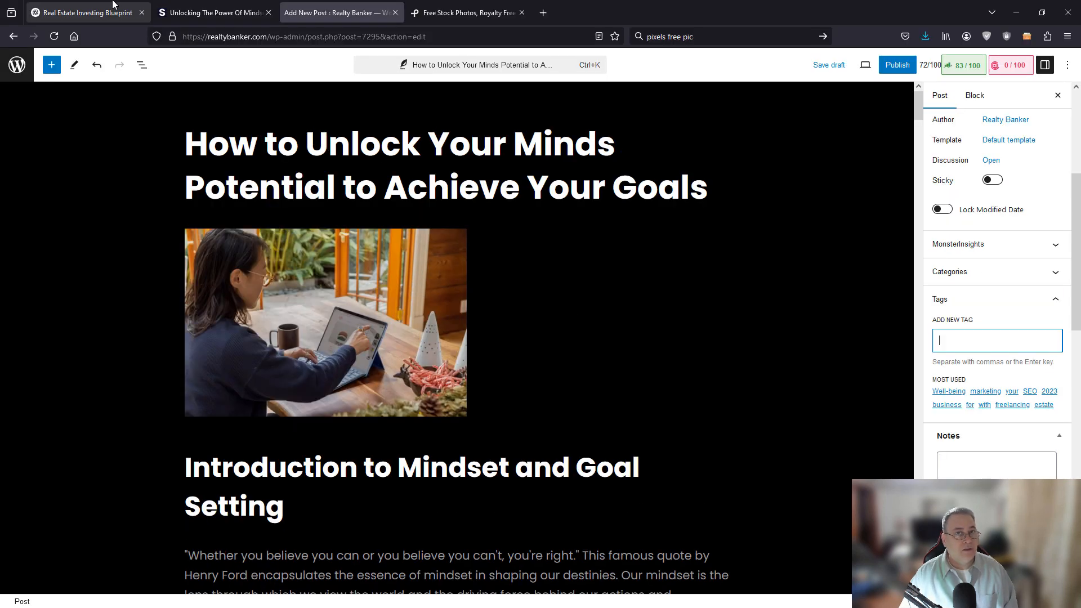
{"action": "left_click", "coordinate": [196, 12]}
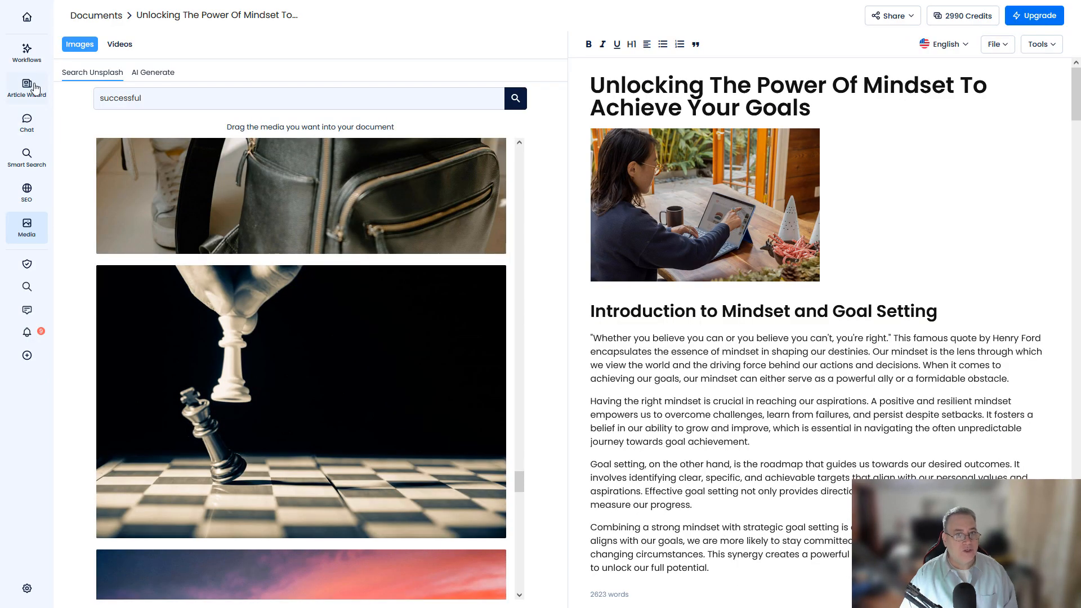
{"action": "left_click", "coordinate": [33, 87]}
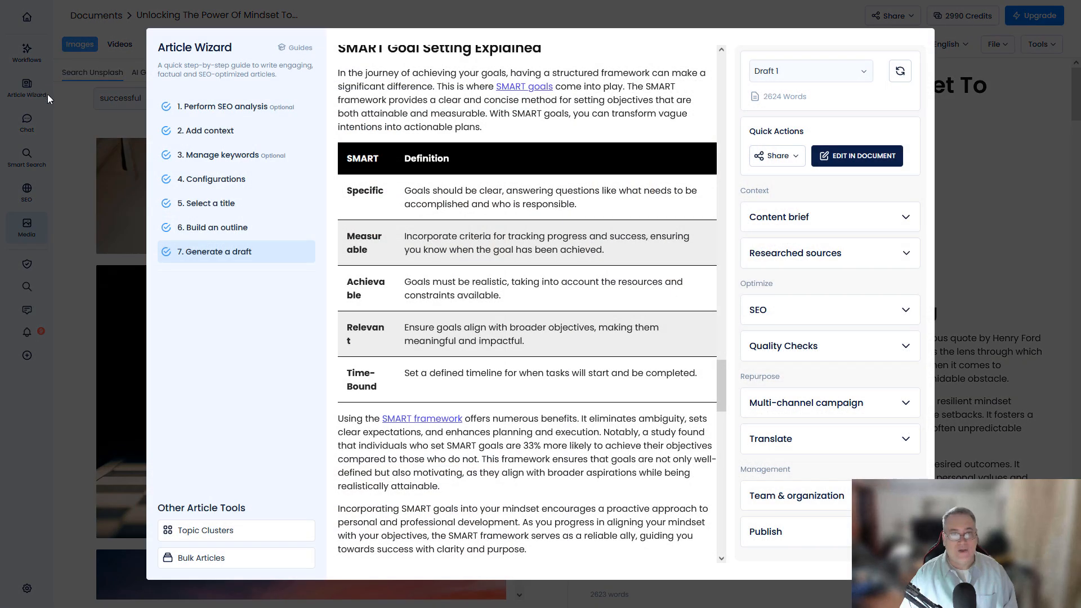
{"action": "left_click", "coordinate": [206, 130]}
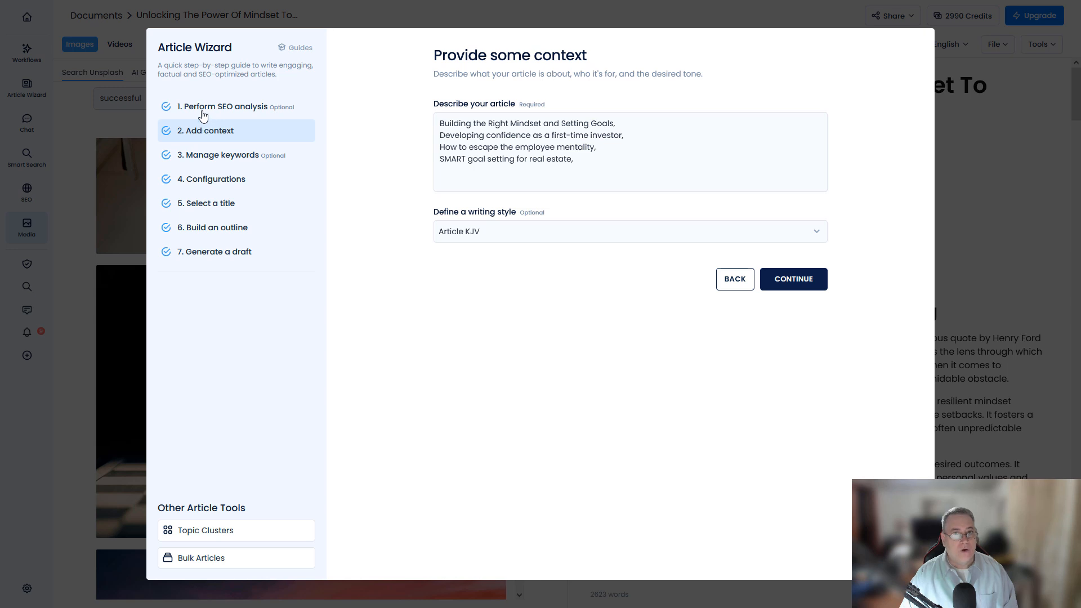
{"action": "left_click", "coordinate": [208, 154]}
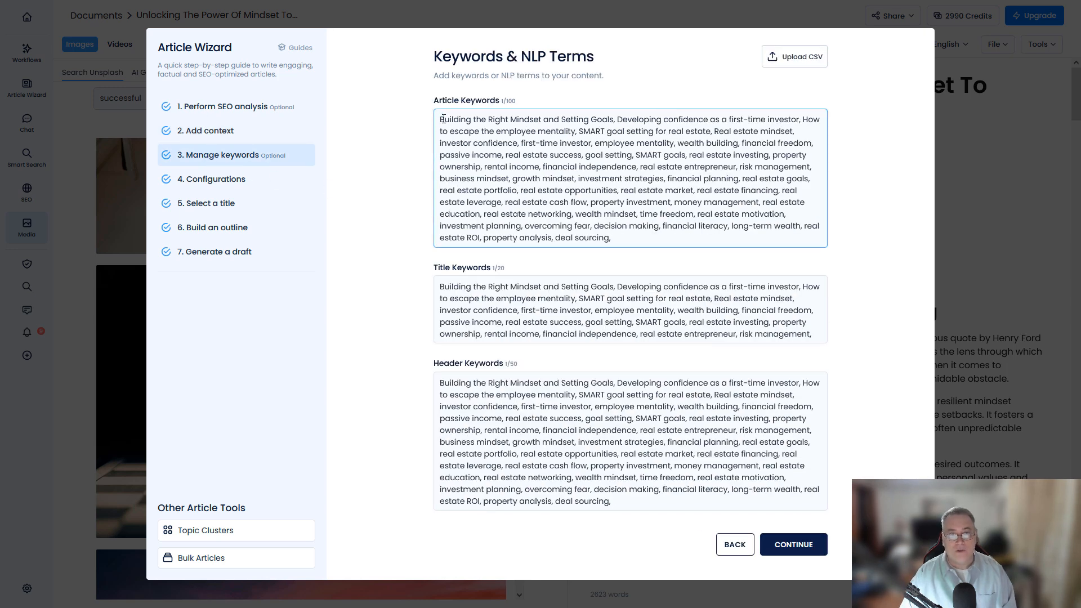
{"action": "left_click_drag", "start_coordinate": [441, 119], "coordinate": [681, 253]}
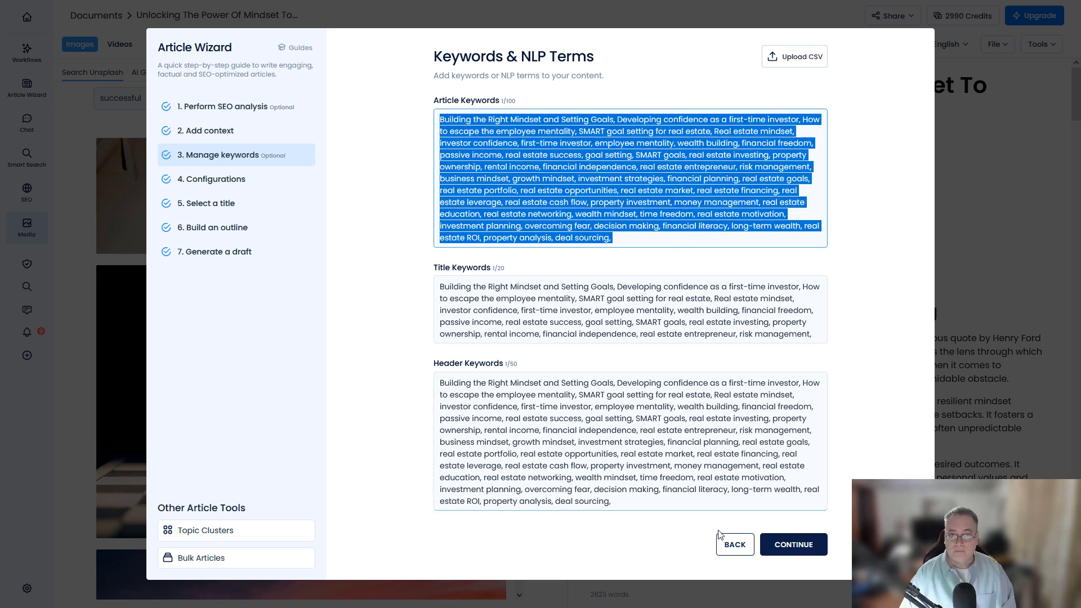
{"action": "left_click", "coordinate": [72, 112]}
{"action": "left_click", "coordinate": [73, 116]}
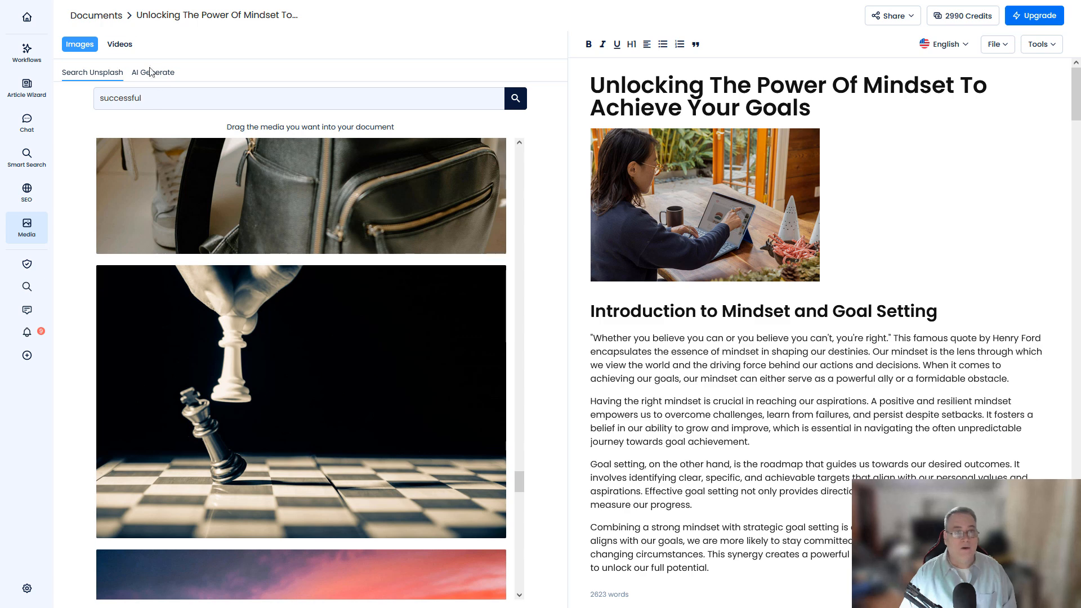
Step: Return to the WordPress post and add the copied article keywords as its tags, then review the tag list
{"action": "mouse_move", "coordinate": [211, 21]}
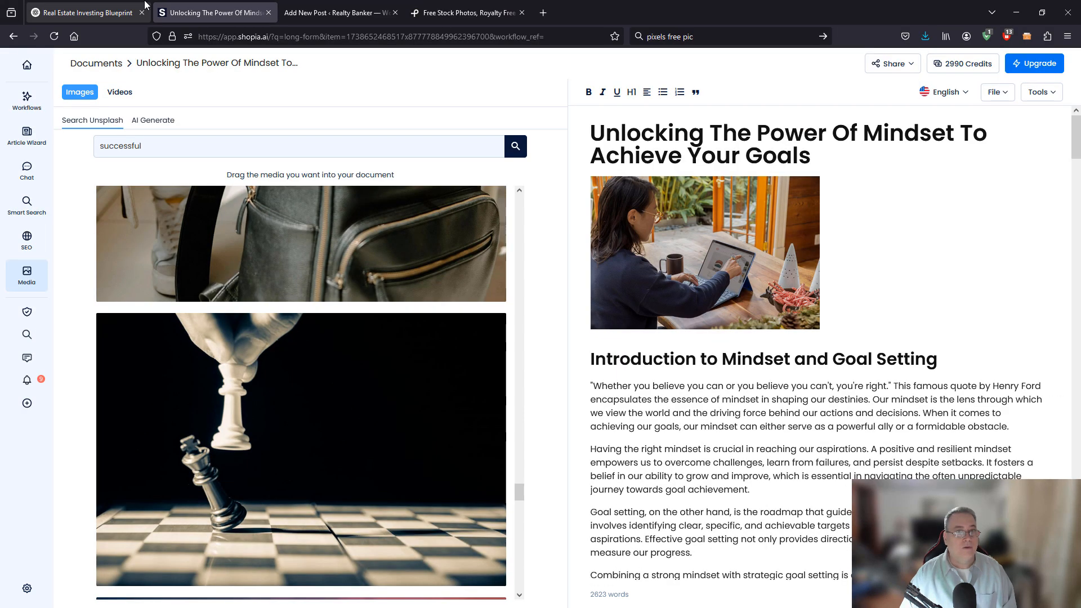
{"action": "left_click", "coordinate": [346, 14]}
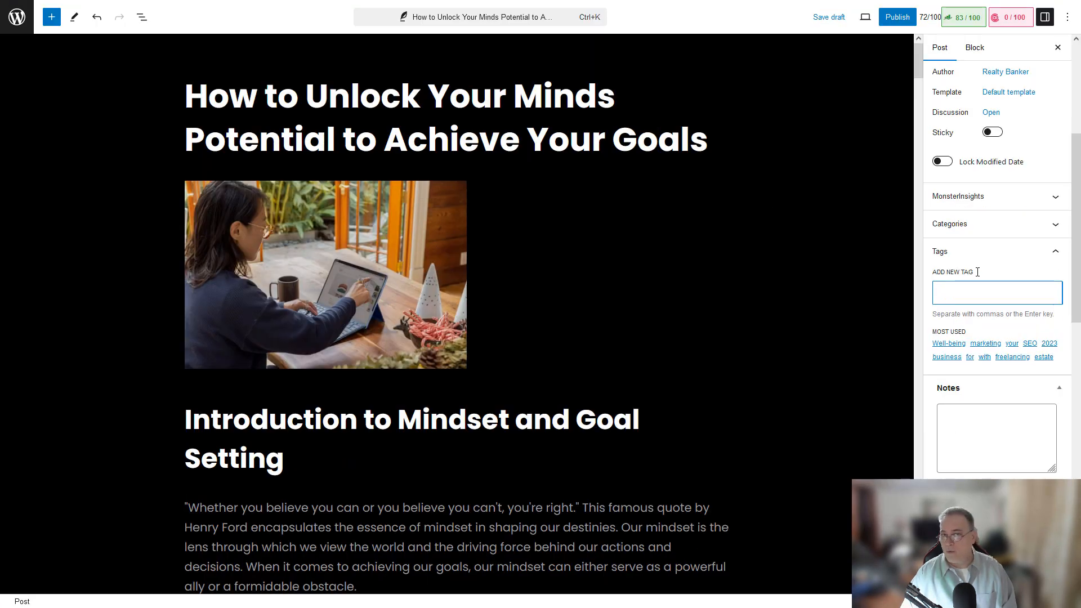
{"action": "key", "text": "ctrl+v"}
{"action": "scroll", "coordinate": [998, 293], "scroll_direction": "down", "scroll_amount": 9}
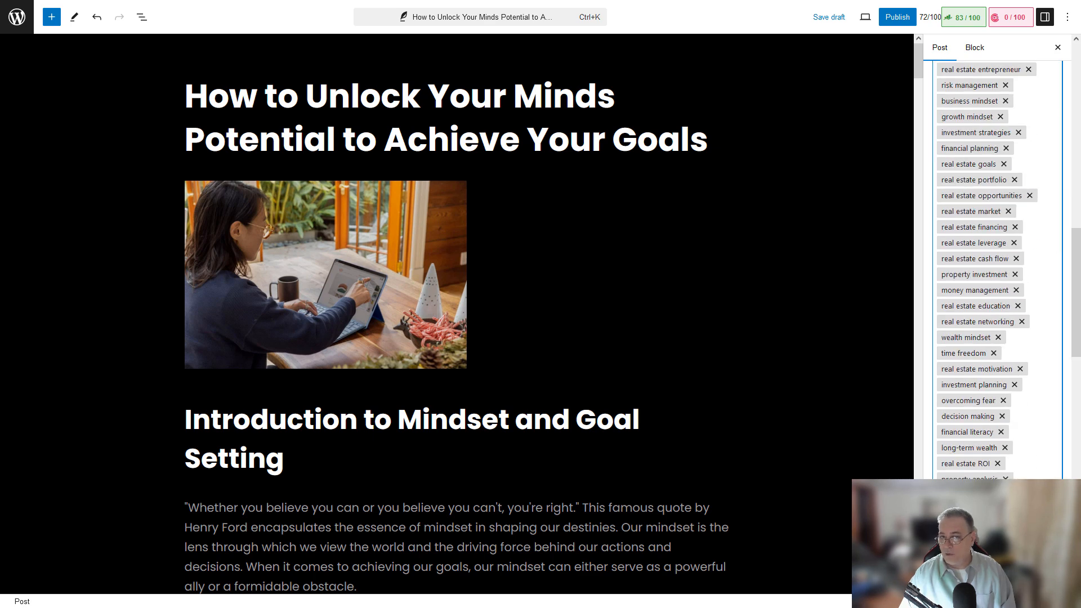
{"action": "scroll", "coordinate": [997, 293], "scroll_direction": "down", "scroll_amount": 6}
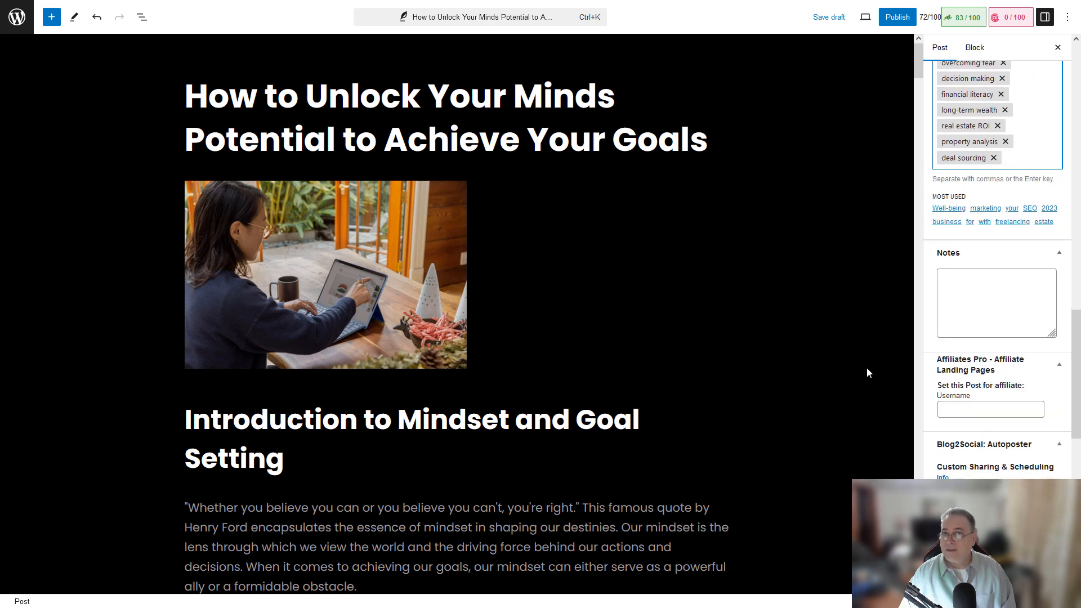
{"action": "scroll", "coordinate": [1029, 230], "scroll_direction": "up", "scroll_amount": 15}
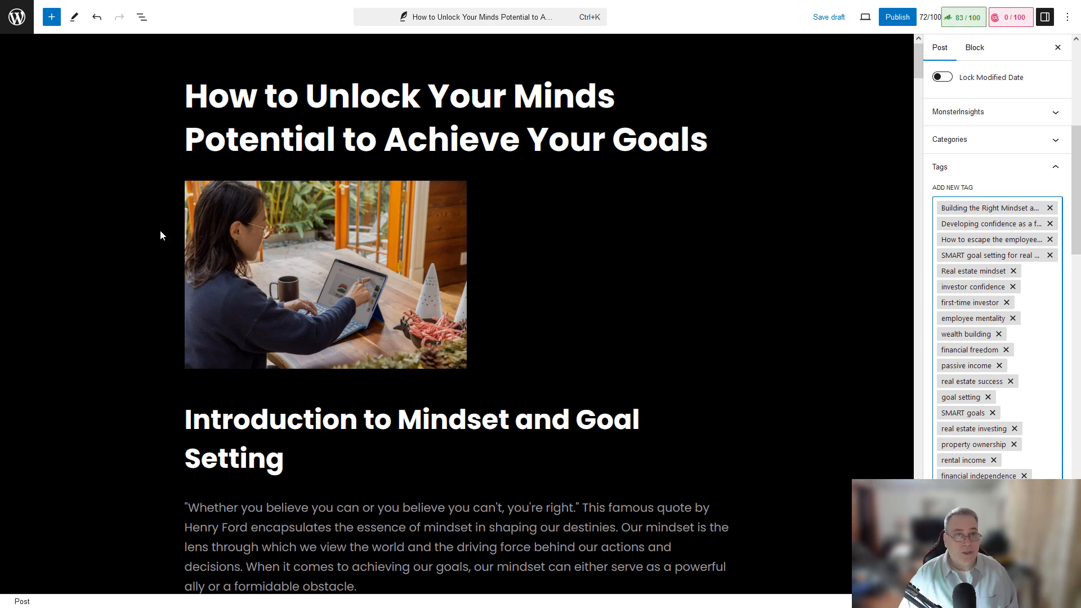
{"action": "mouse_move", "coordinate": [172, 3]}
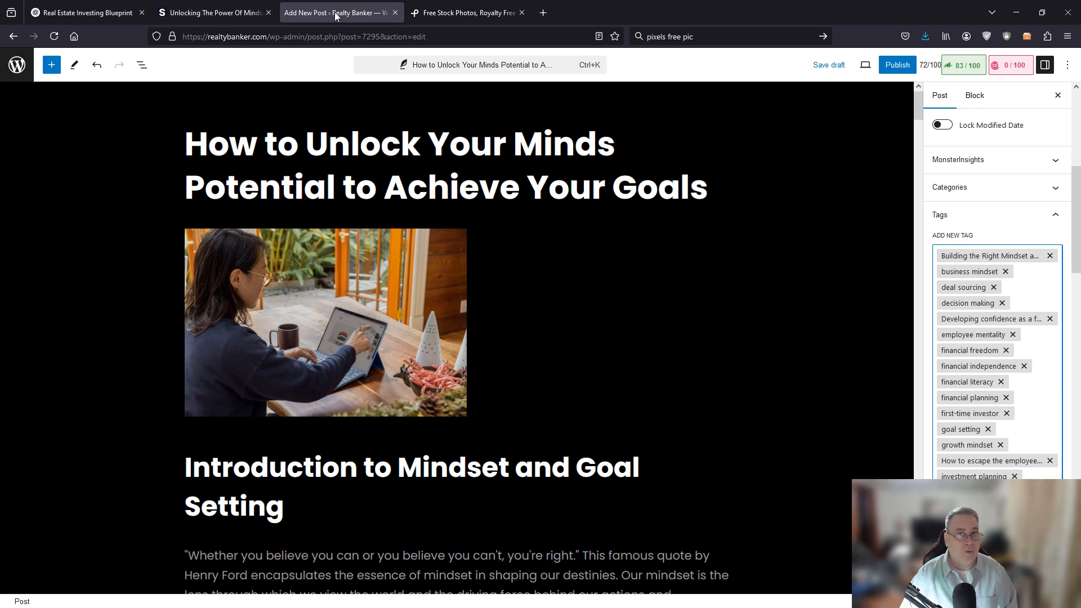
{"action": "left_click", "coordinate": [211, 14]}
{"action": "left_click", "coordinate": [328, 8]}
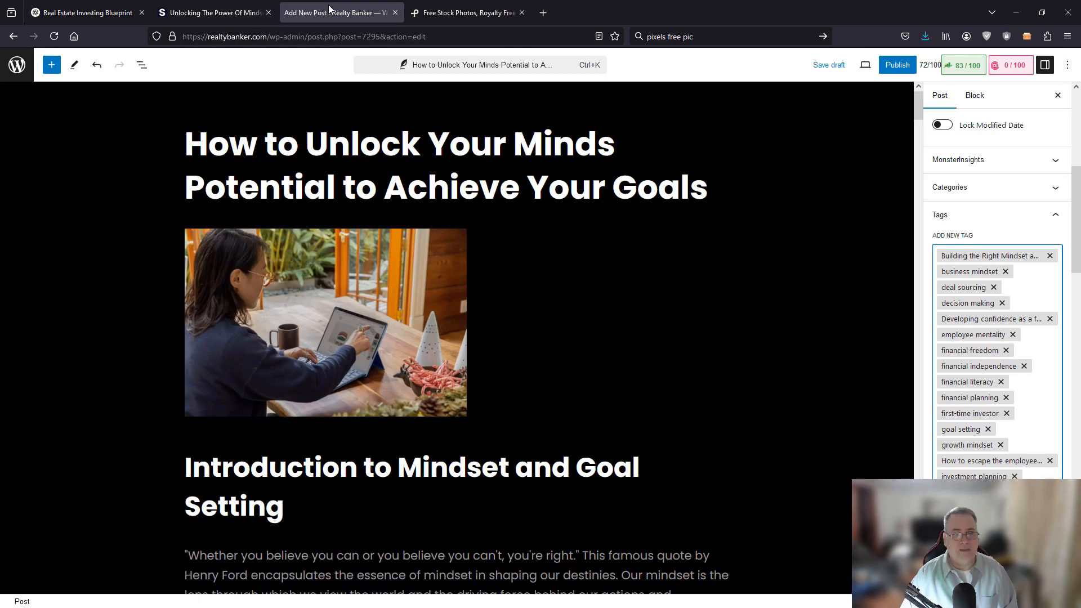
{"action": "left_click", "coordinate": [214, 13]}
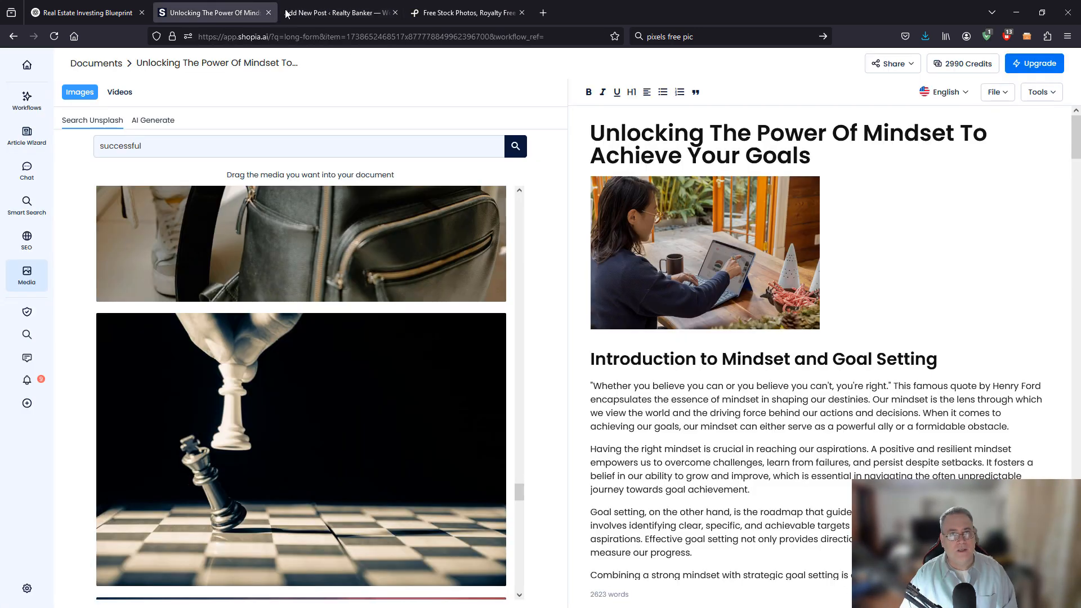
{"action": "left_click", "coordinate": [321, 13]}
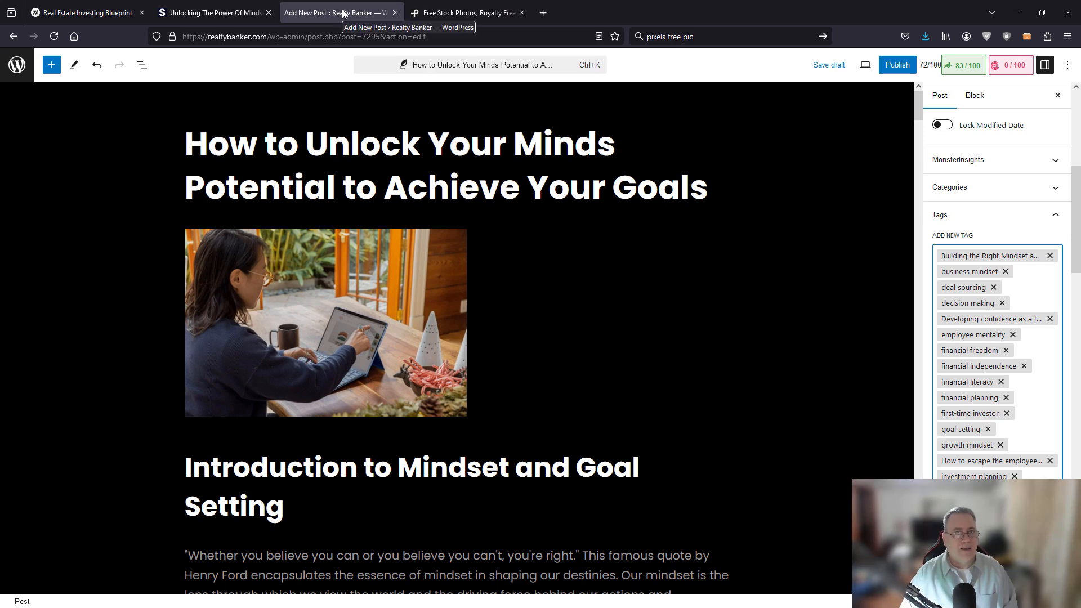
{"action": "left_click", "coordinate": [216, 12]}
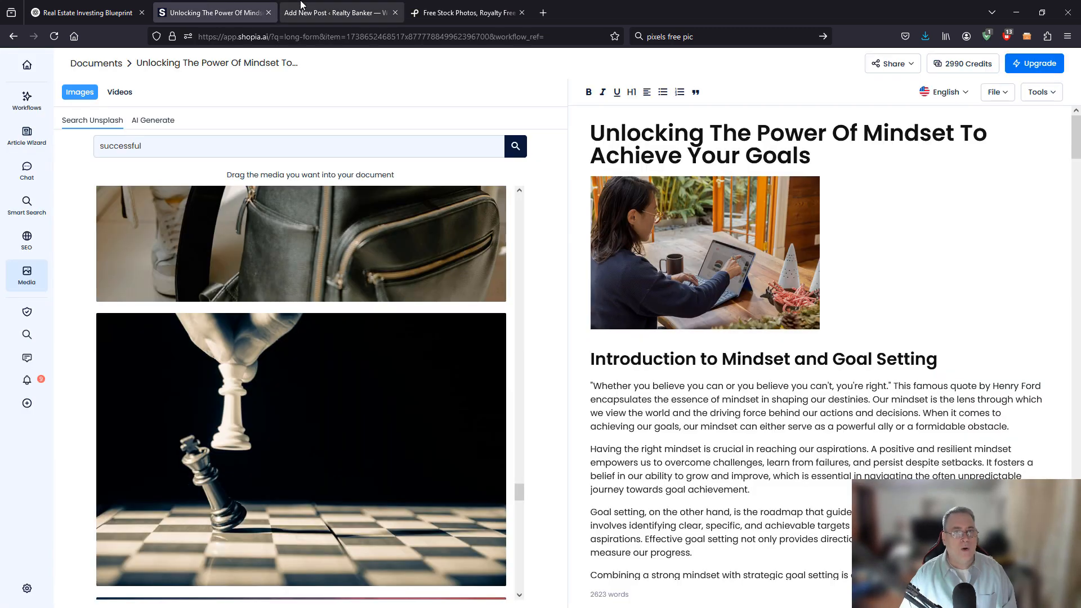
Step: Open the published post "How to Achieve Success in Real Estate Investing" for editing in a separate browser tab
{"action": "left_click", "coordinate": [329, 13]}
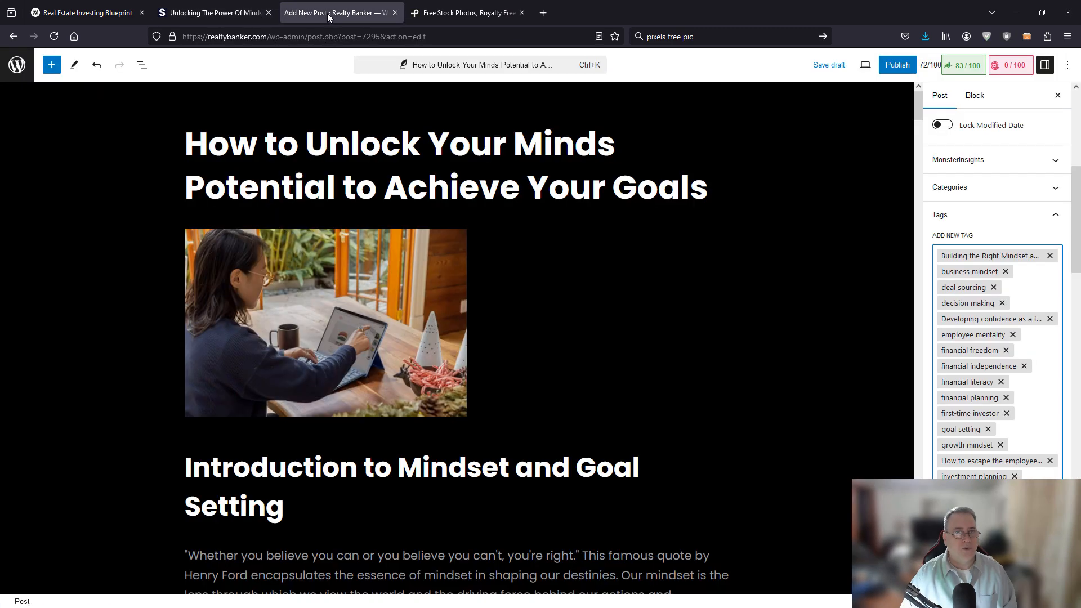
{"action": "right_click", "coordinate": [17, 67]}
{"action": "key", "text": "F11"}
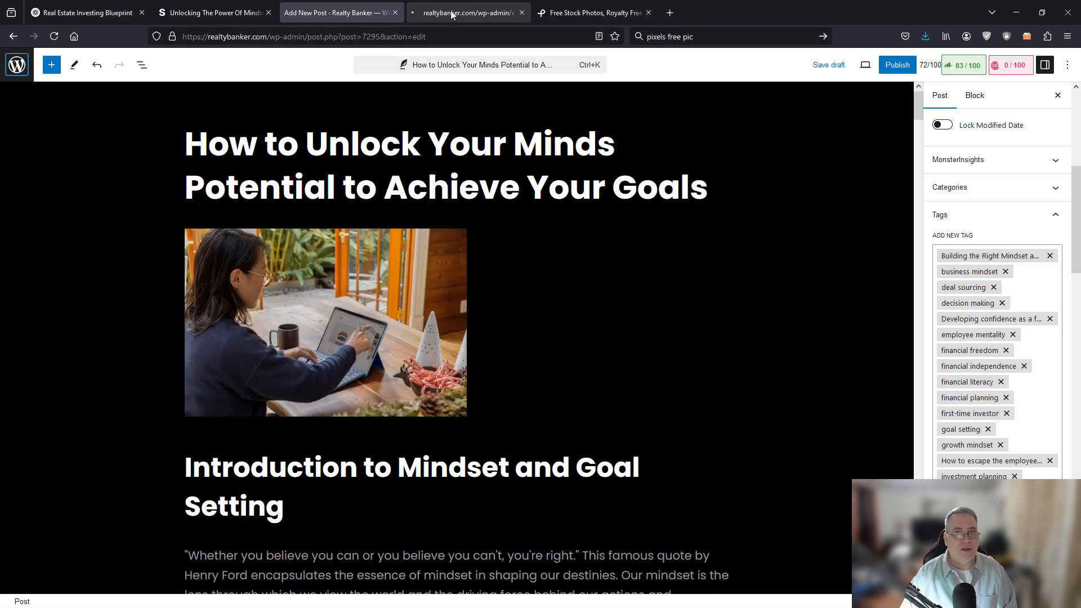
{"action": "left_click", "coordinate": [451, 15]}
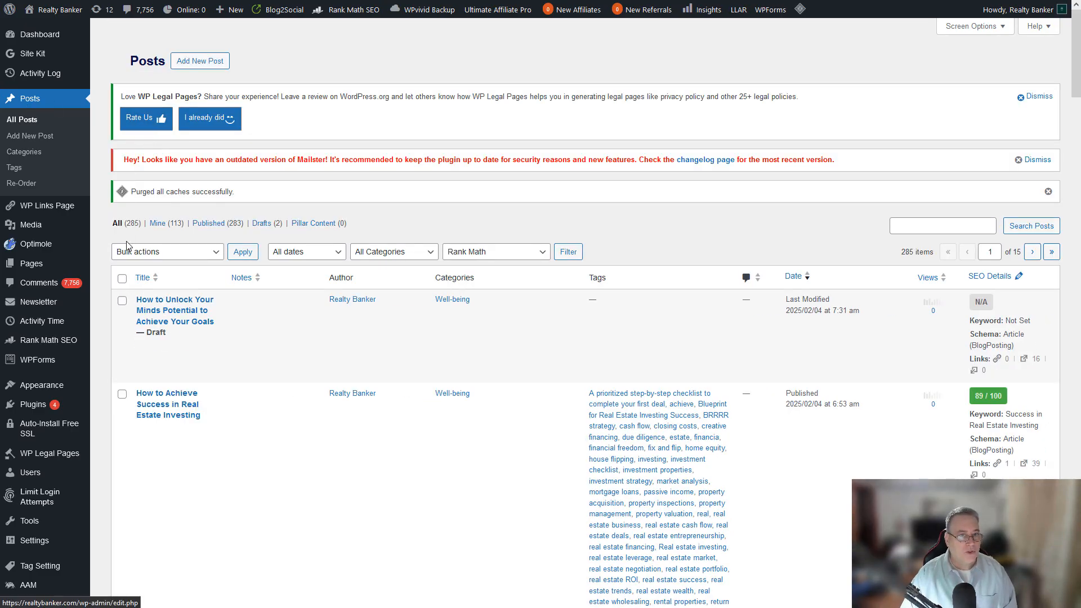
{"action": "mouse_move", "coordinate": [140, 435]}
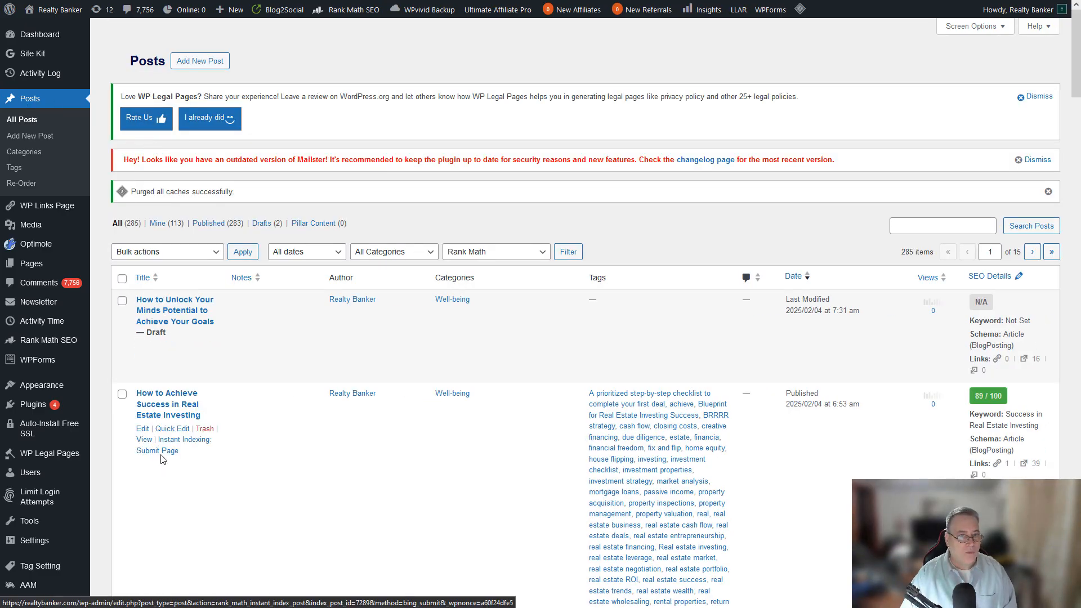
{"action": "left_click", "coordinate": [143, 430]}
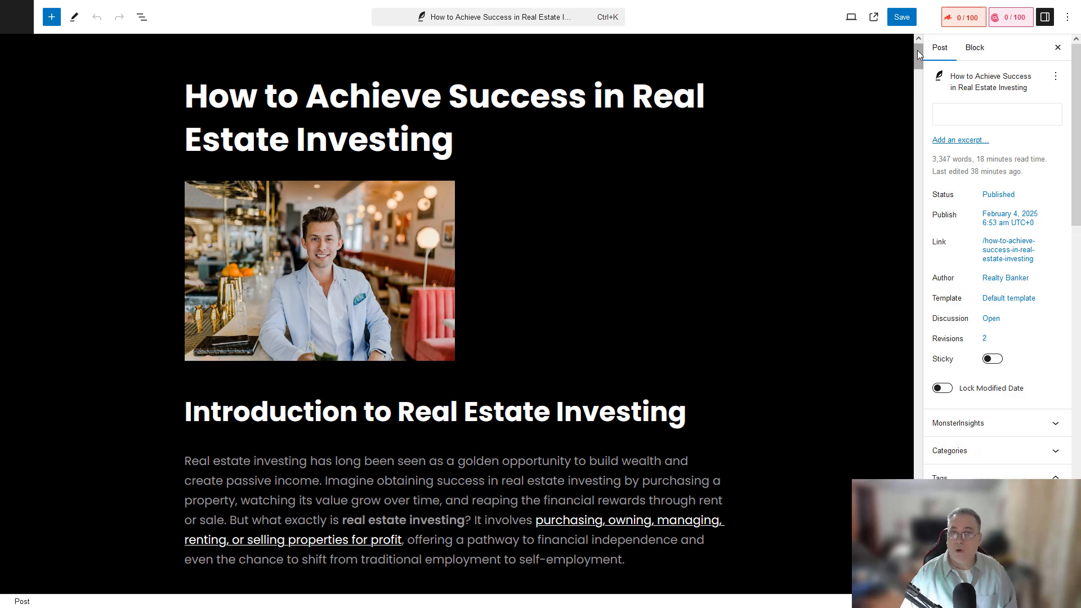
Step: Copy that post's two closing paragraphs, from "Join the Realty Banker Network" through "We hope to see you soon!"
{"action": "left_click_drag", "start_coordinate": [917, 49], "coordinate": [918, 588]}
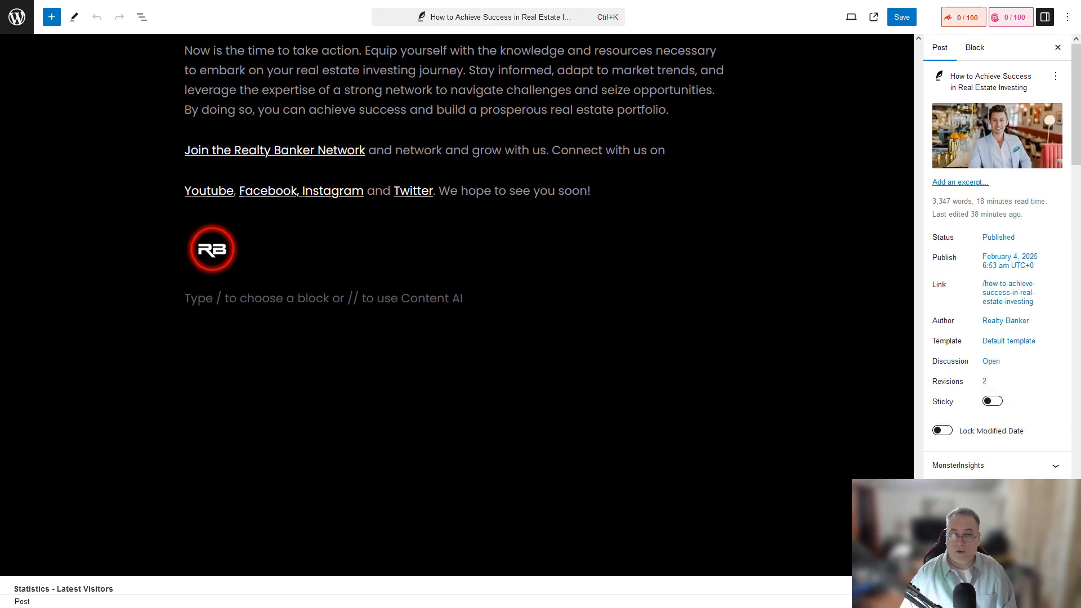
{"action": "left_click_drag", "start_coordinate": [592, 204], "coordinate": [186, 162]}
{"action": "key", "text": "ctrl+c"}
{"action": "key", "text": "ctrl+c"}
{"action": "key", "text": "ctrl+c"}
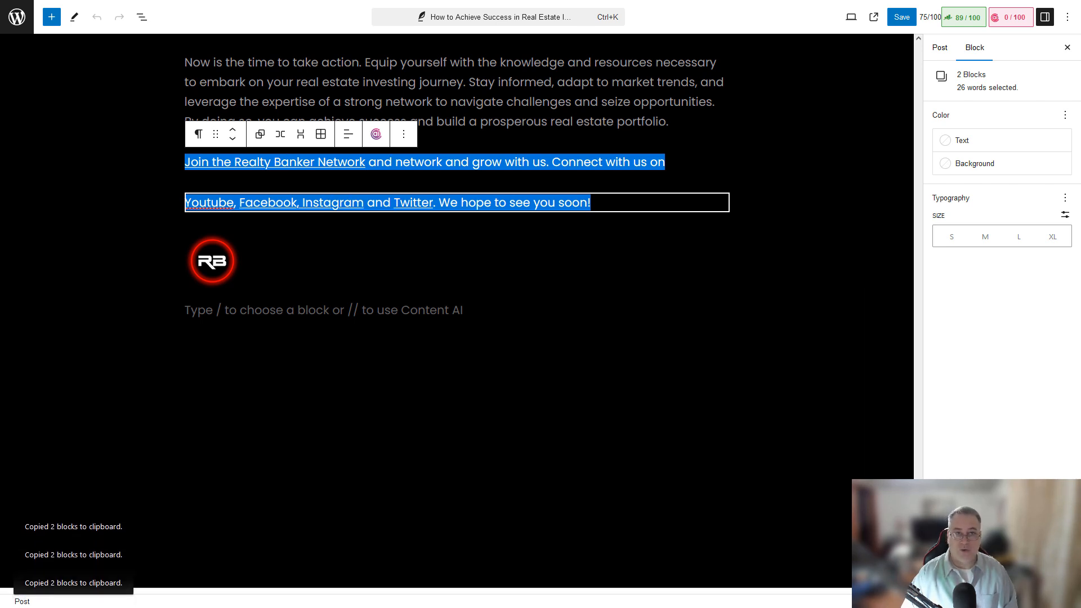
{"action": "right_click", "coordinate": [517, 161]}
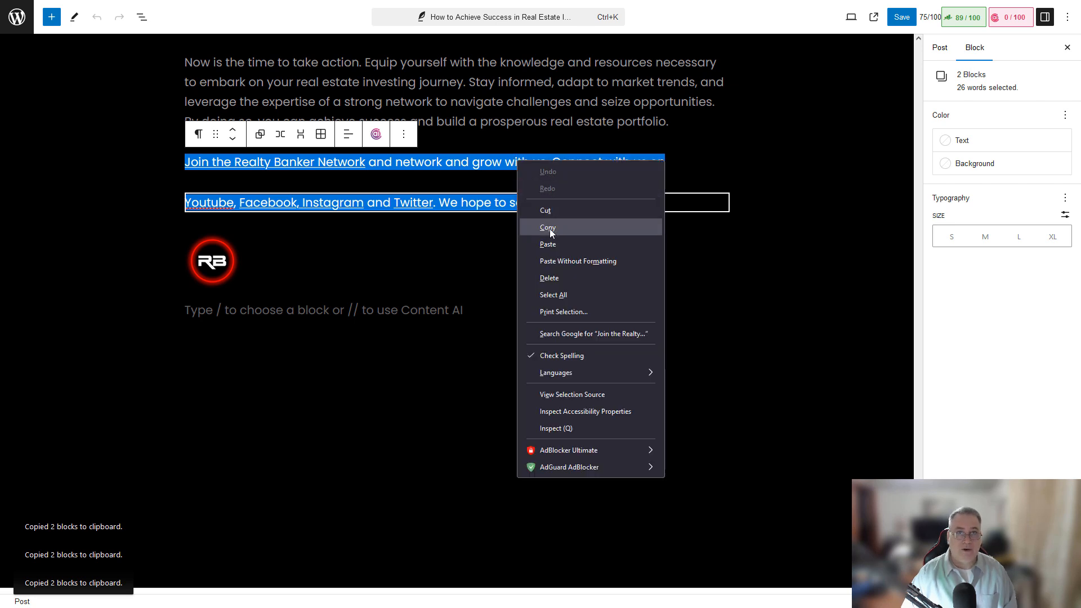
{"action": "left_click", "coordinate": [550, 228]}
Step: Return to the mindset post and paste the copied closing paragraphs after the Albert Schweitzer quote at its end
{"action": "left_click", "coordinate": [299, 14]}
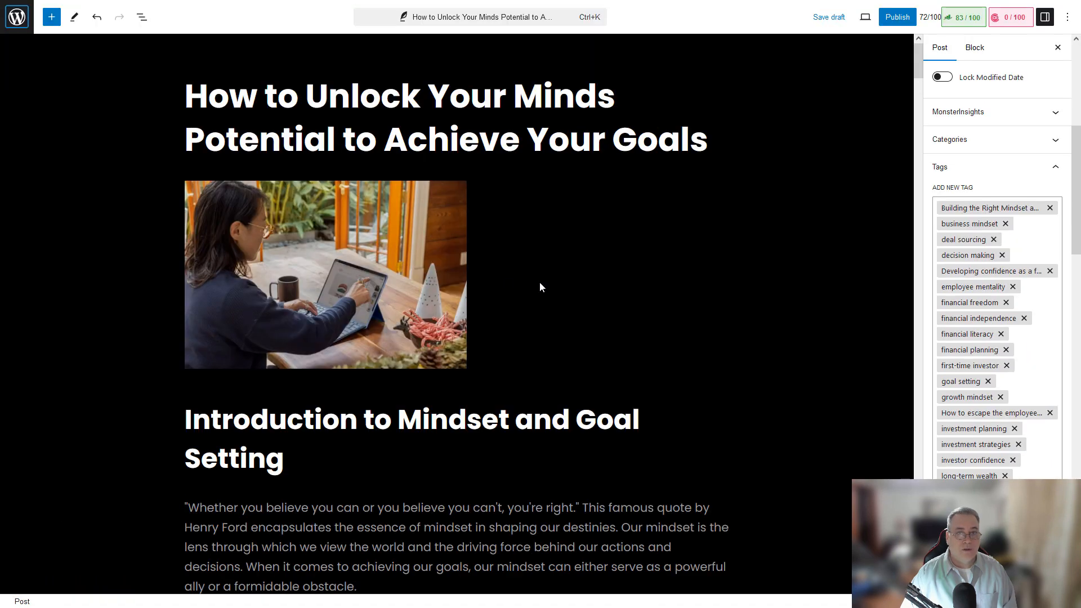
{"action": "left_click_drag", "start_coordinate": [917, 59], "coordinate": [917, 586]}
{"action": "left_click", "coordinate": [499, 129]}
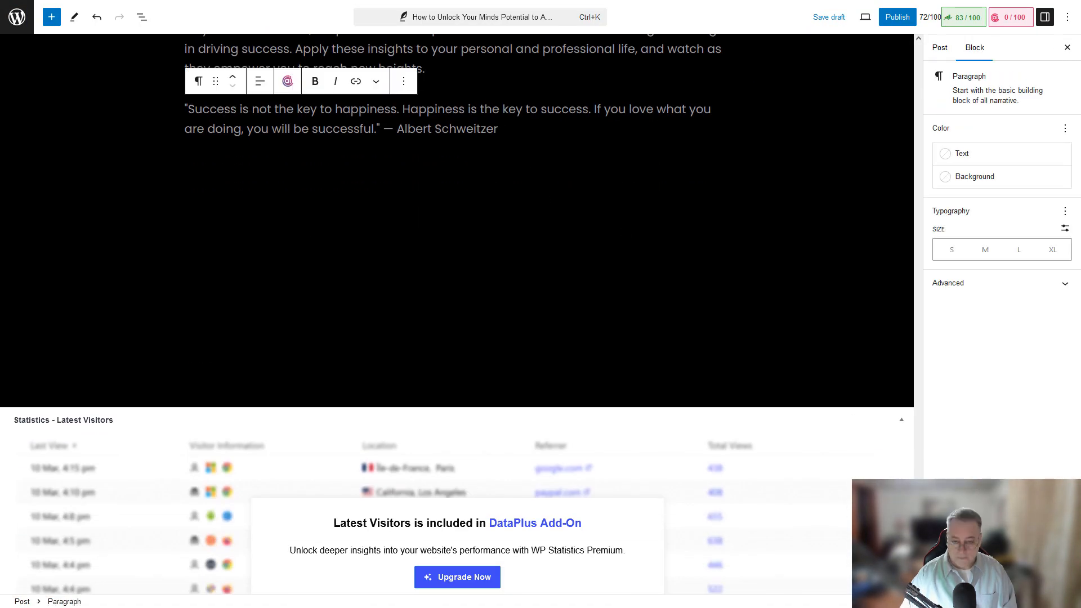
{"action": "type", "text": "\\"}
{"action": "key", "text": "Return"}
{"action": "key", "text": "ctrl+v"}
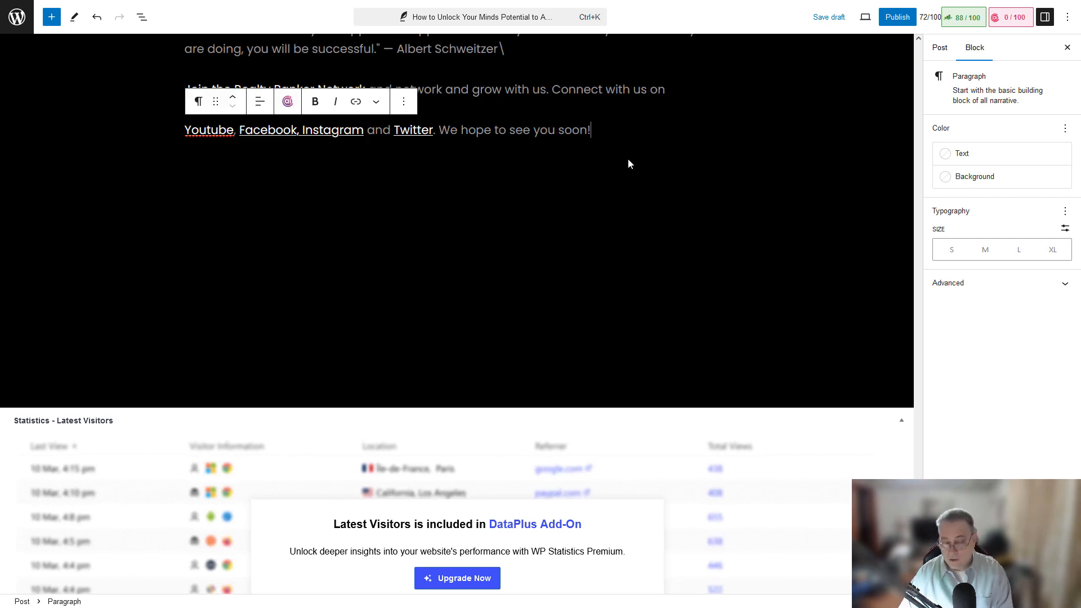
Step: Add an image block below the pasted social links and open the media library for it
{"action": "key", "text": "Return"}
{"action": "left_click", "coordinate": [723, 128]}
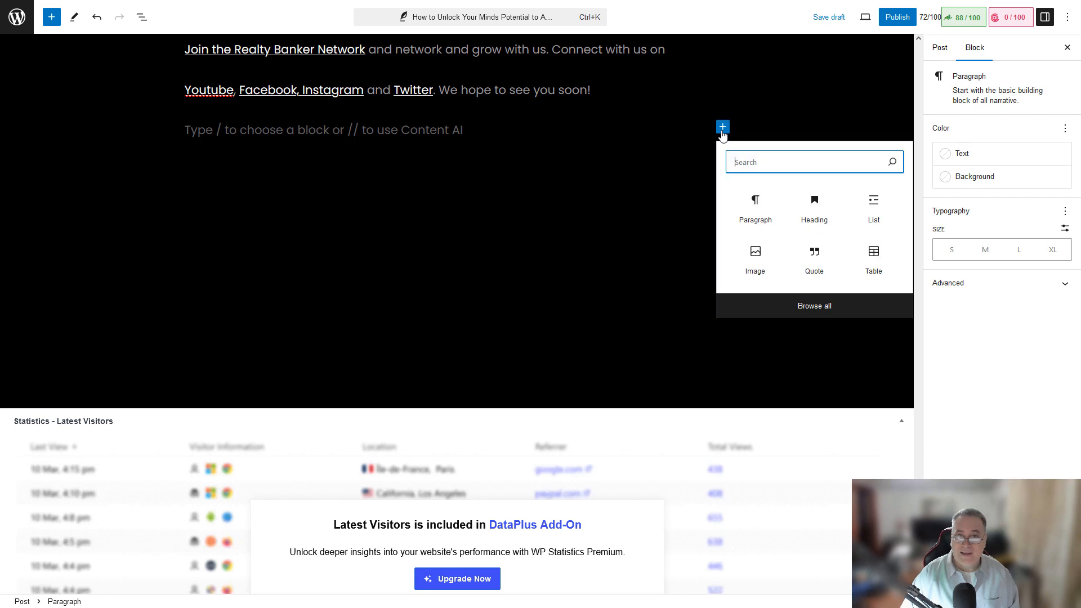
{"action": "left_click", "coordinate": [754, 258]}
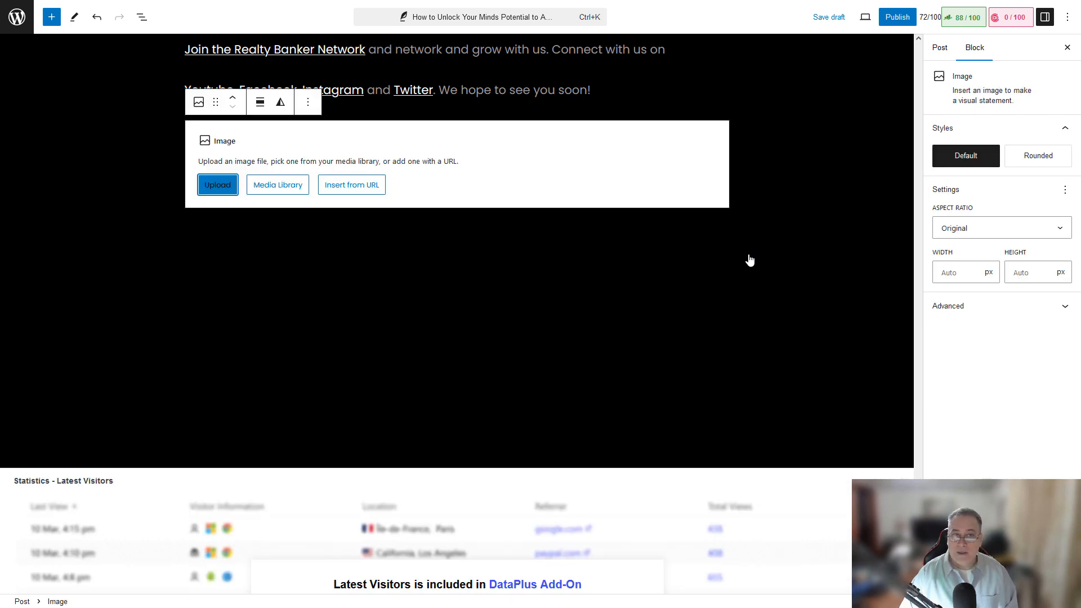
{"action": "left_click", "coordinate": [281, 186]}
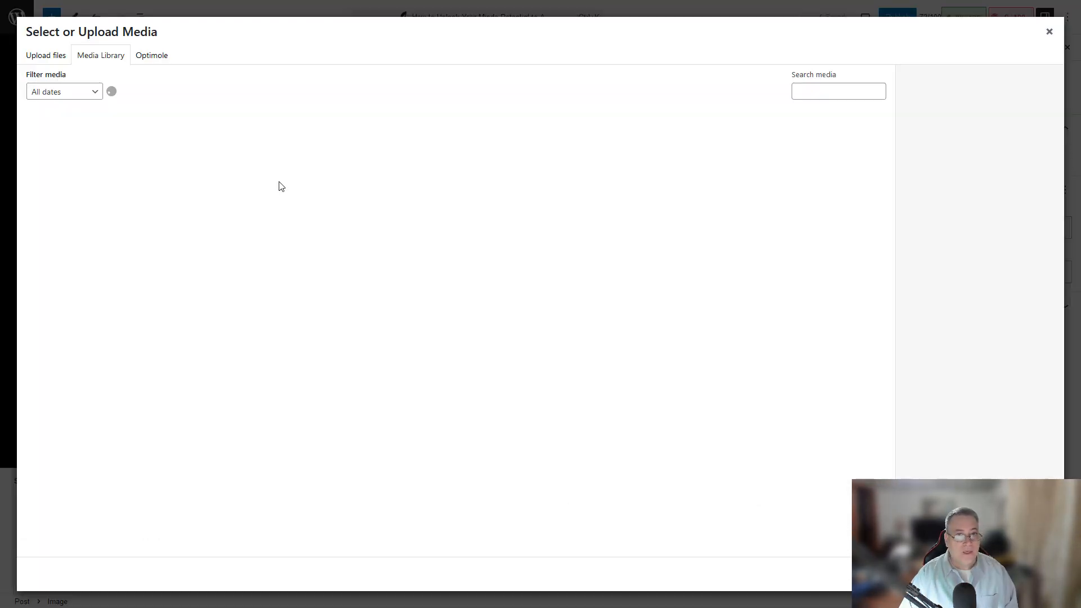
Step: Search the media library for "realty banker" and insert the black-background RB logo at 97 px wide
{"action": "left_click", "coordinate": [838, 90]}
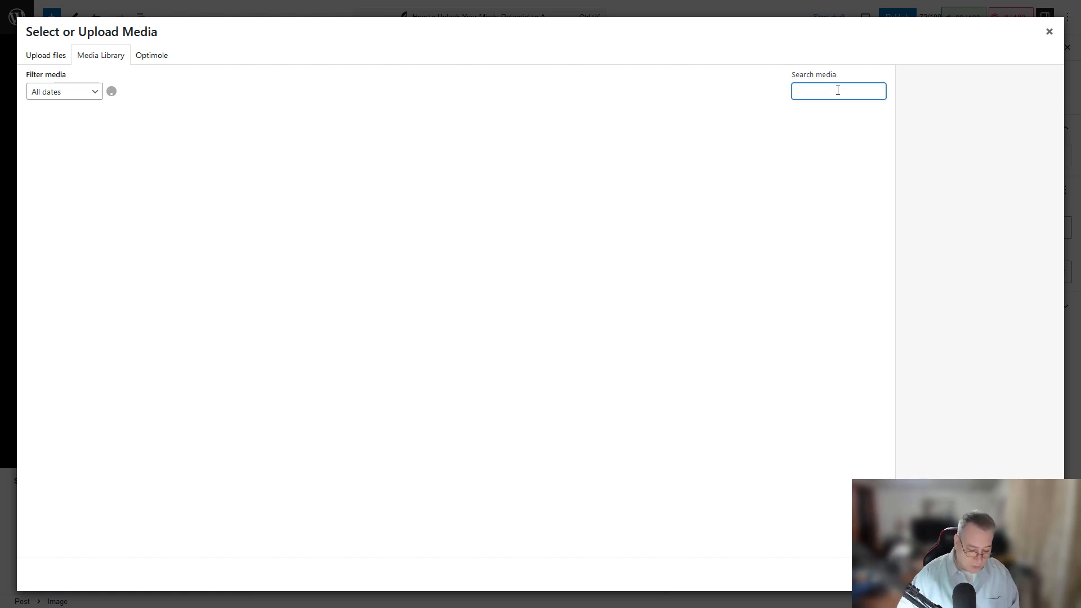
{"action": "type", "text": "realy "}
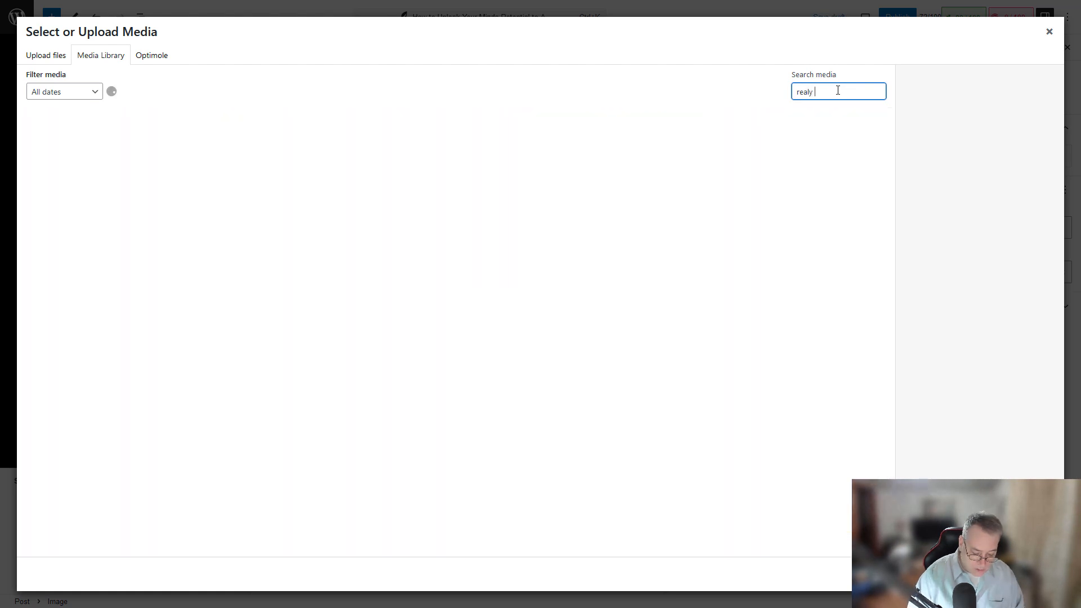
{"action": "type", "text": "banker"}
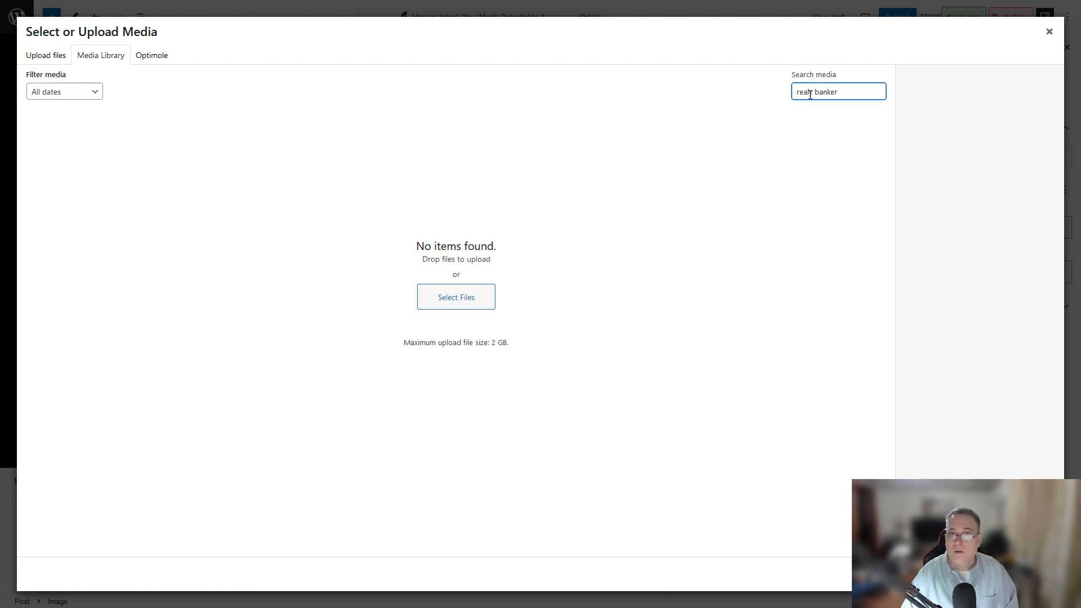
{"action": "double_click", "coordinate": [809, 94]}
{"action": "type", "text": "realty"}
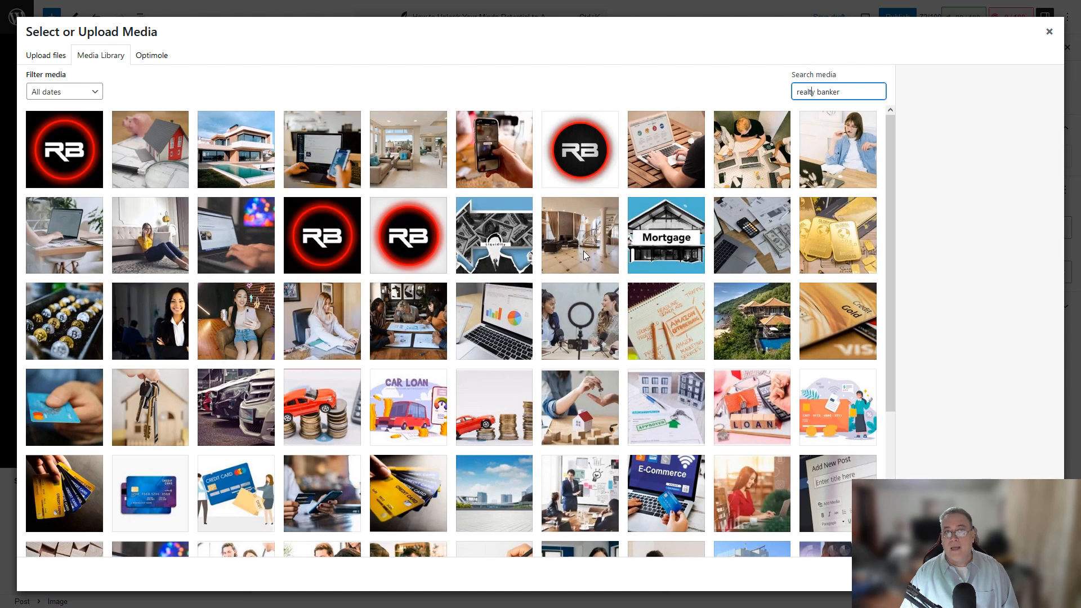
{"action": "left_click", "coordinate": [314, 241]}
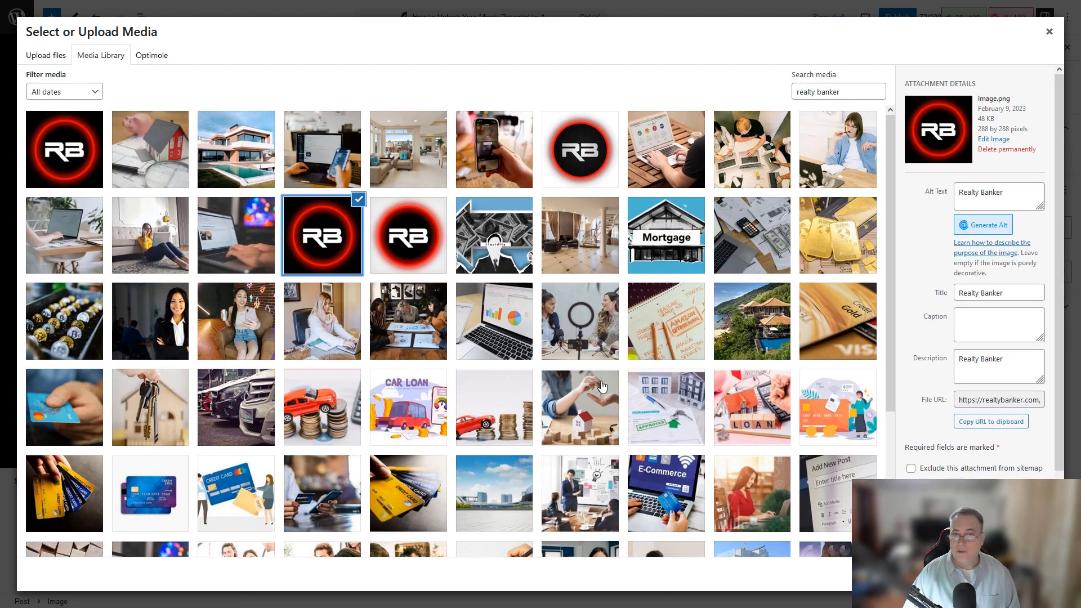
{"action": "left_click", "coordinate": [1037, 574]}
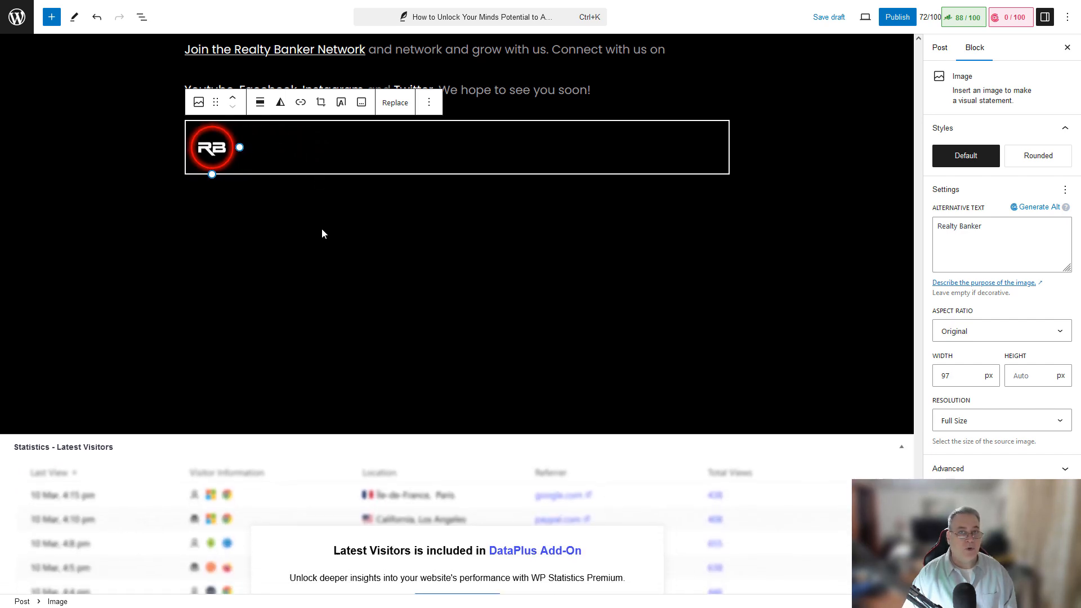
{"action": "left_click", "coordinate": [427, 248]}
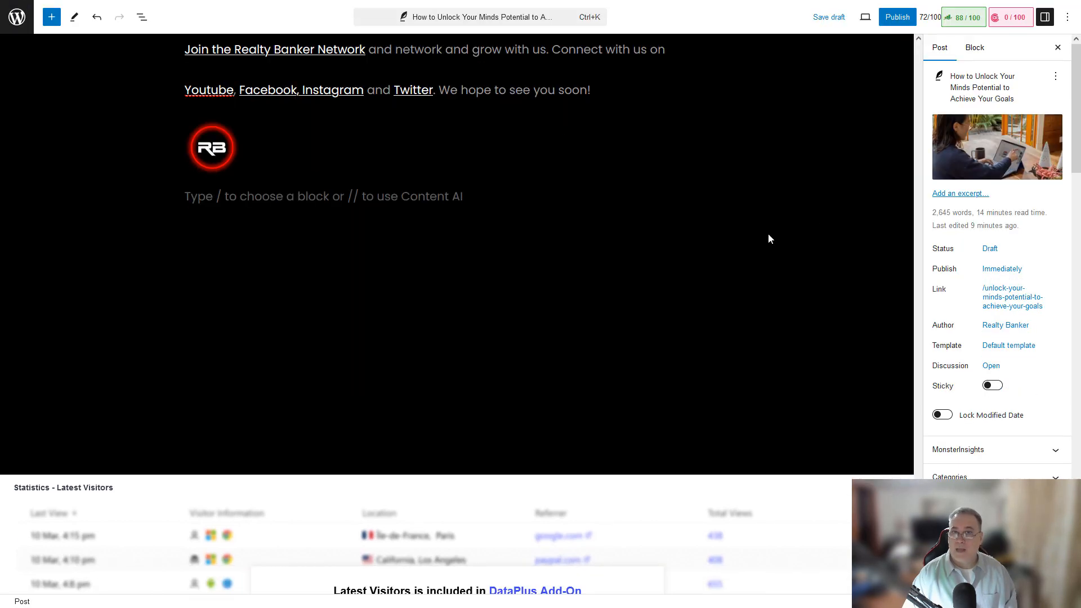
Step: Look back through the mindset post from its closing logo up to the title, staying on the page
{"action": "scroll", "coordinate": [767, 231], "scroll_direction": "up", "scroll_amount": 10}
{"action": "scroll", "coordinate": [747, 318], "scroll_direction": "up", "scroll_amount": 15}
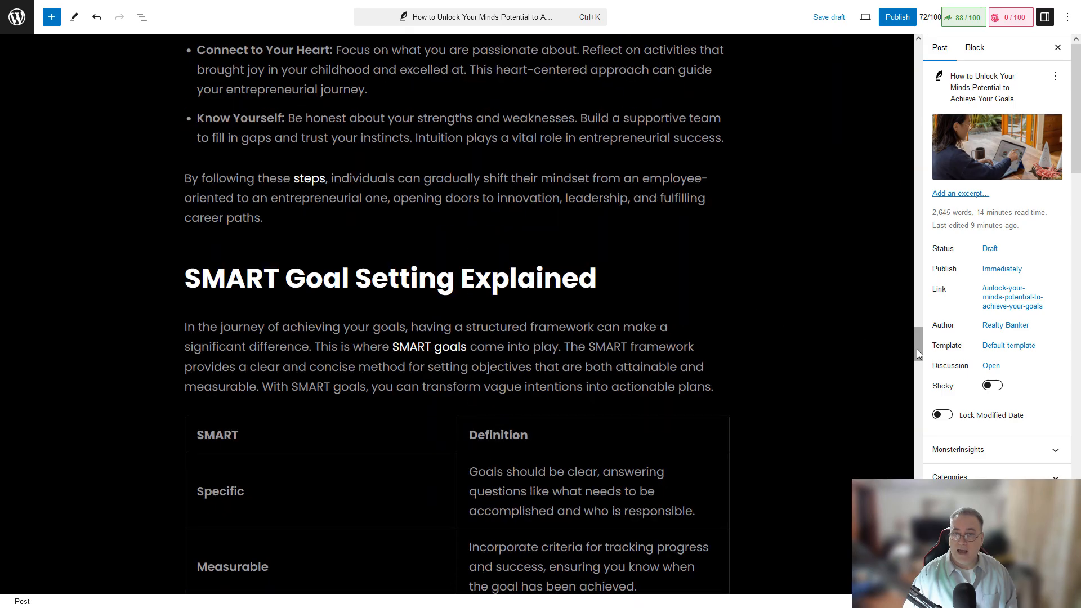
{"action": "left_click_drag", "start_coordinate": [917, 349], "coordinate": [914, 149]}
{"action": "right_click", "coordinate": [912, 495]}
{"action": "left_click", "coordinate": [930, 297]}
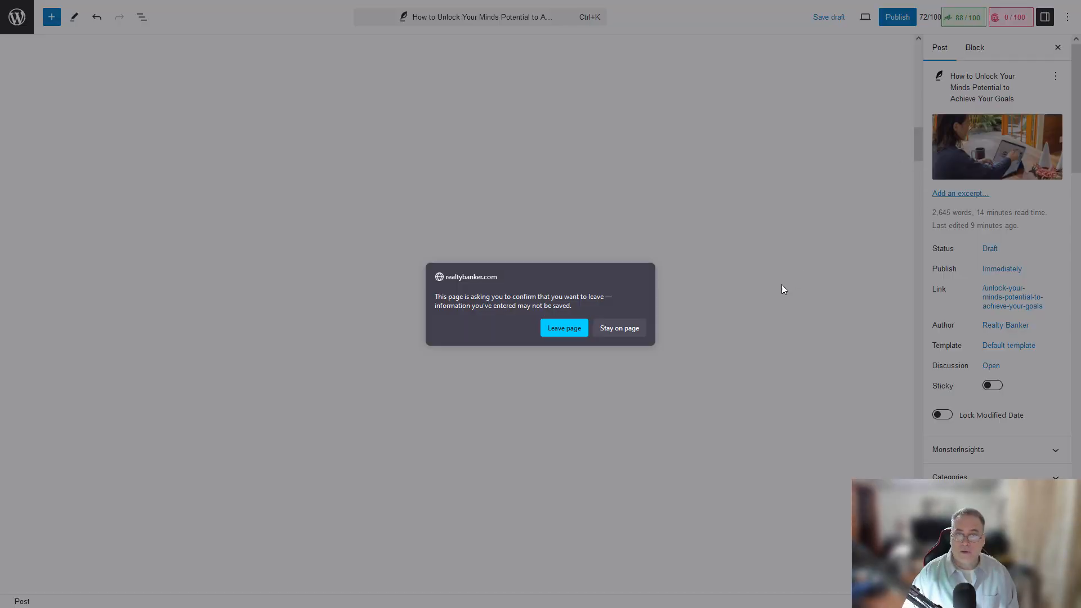
{"action": "left_click", "coordinate": [632, 331]}
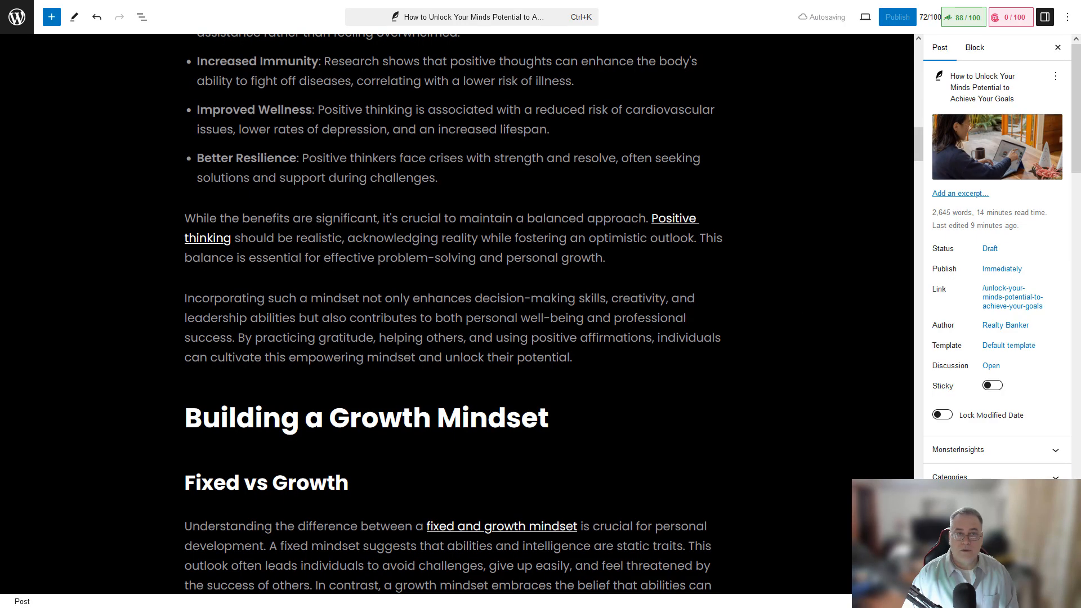
{"action": "left_click_drag", "start_coordinate": [920, 141], "coordinate": [908, 46]}
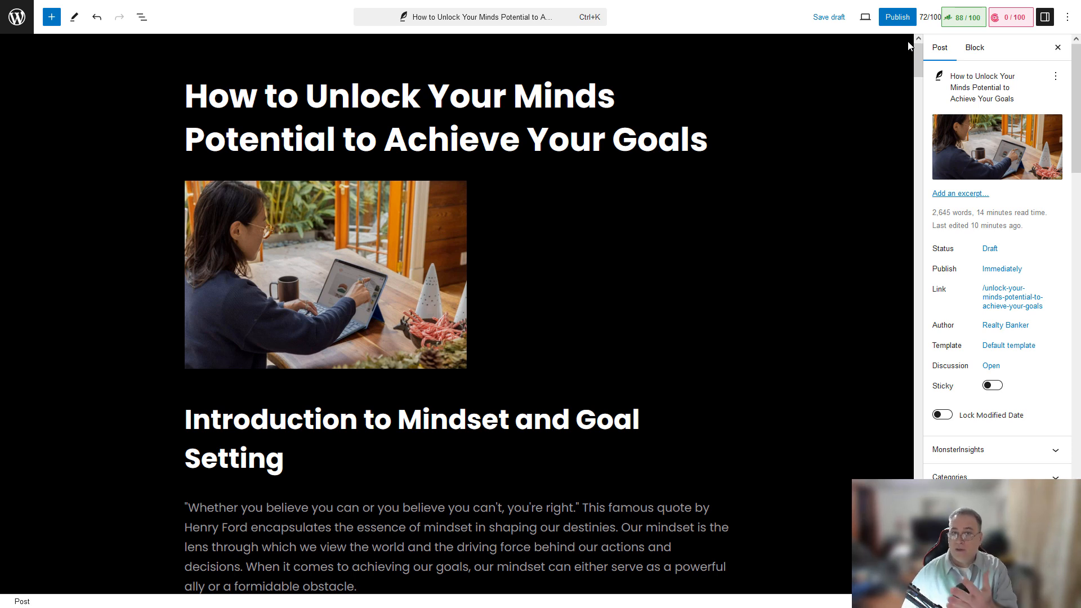
{"action": "mouse_move", "coordinate": [1020, 131]}
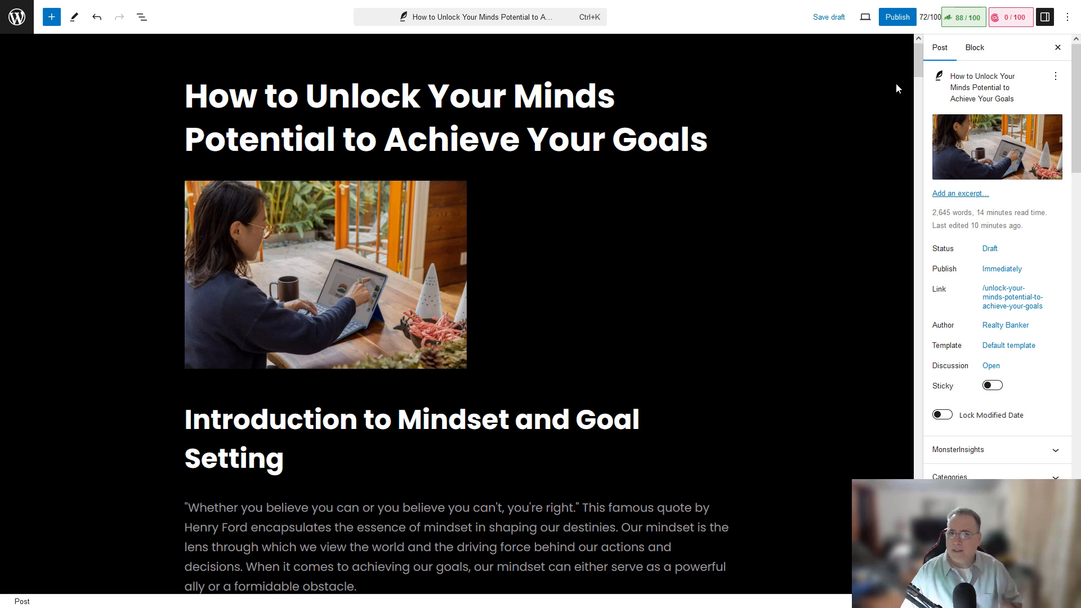
Step: Review the post's Rank Math checks under Basic SEO and Additional, including the remaining errors
{"action": "left_click", "coordinate": [957, 18]}
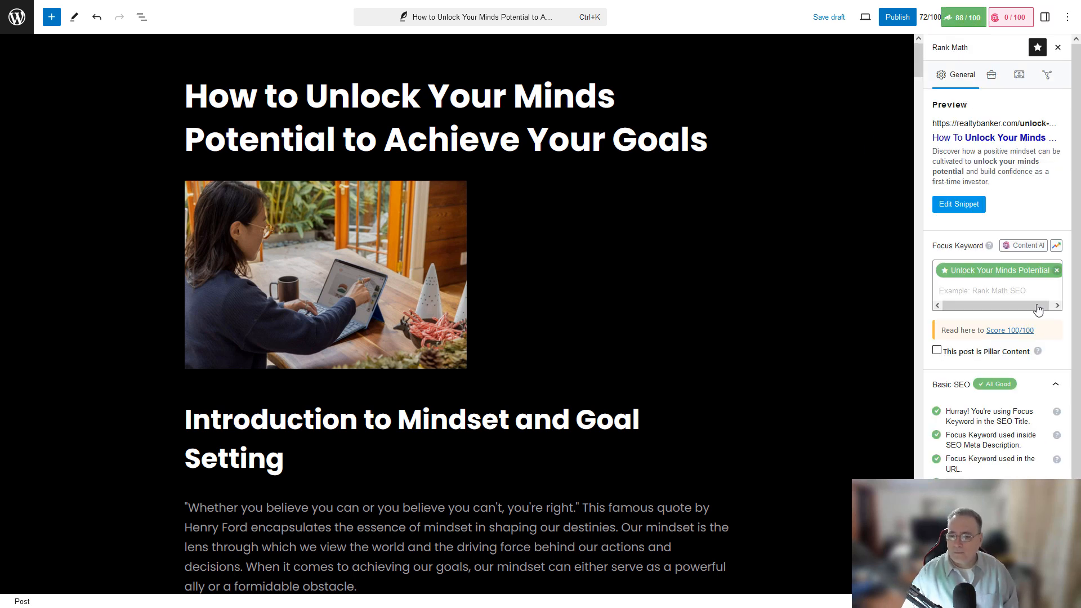
{"action": "scroll", "coordinate": [1036, 442], "scroll_direction": "down", "scroll_amount": 2}
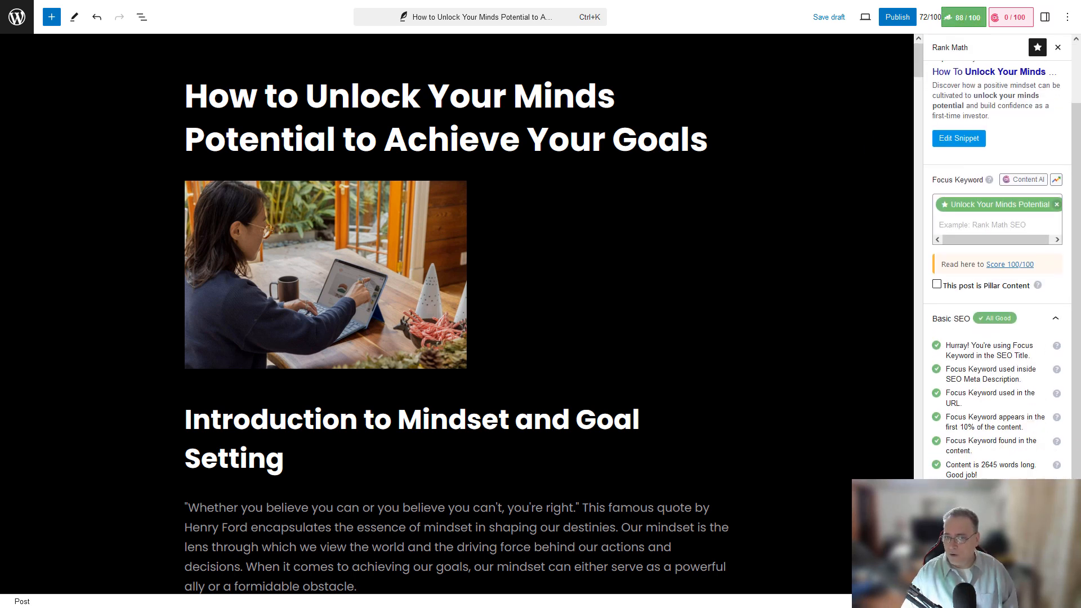
{"action": "scroll", "coordinate": [997, 271], "scroll_direction": "down", "scroll_amount": 2}
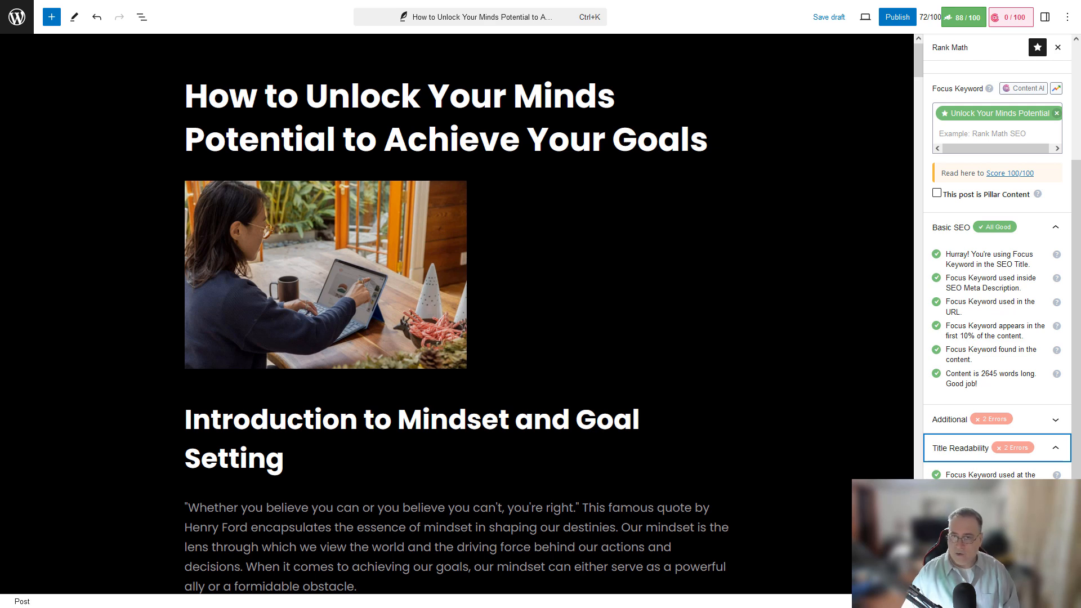
{"action": "scroll", "coordinate": [962, 388], "scroll_direction": "up", "scroll_amount": 3}
{"action": "scroll", "coordinate": [962, 387], "scroll_direction": "down", "scroll_amount": 3}
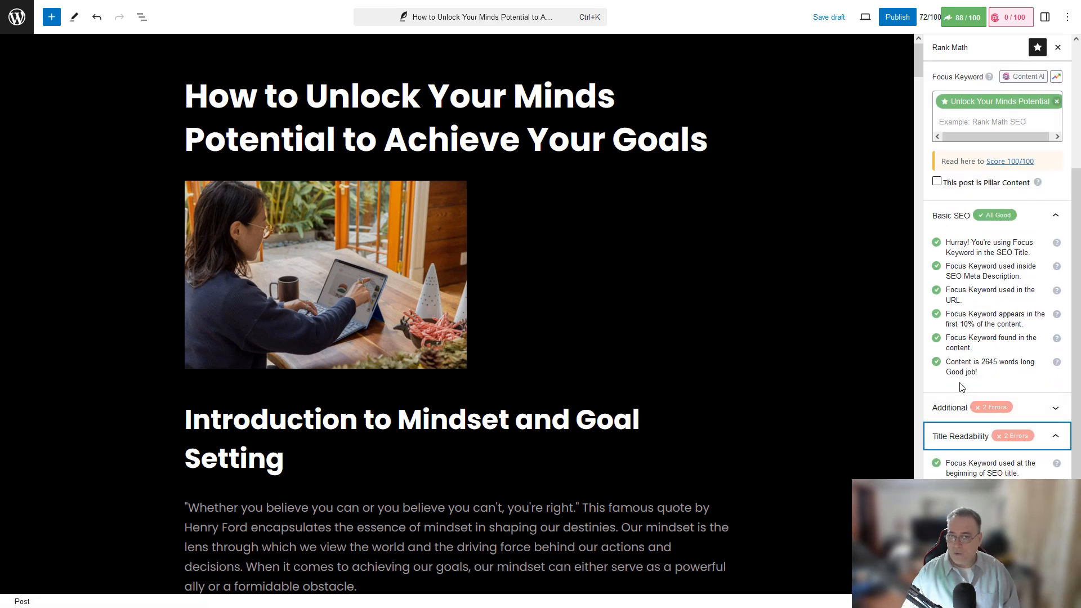
{"action": "left_click", "coordinate": [963, 406]}
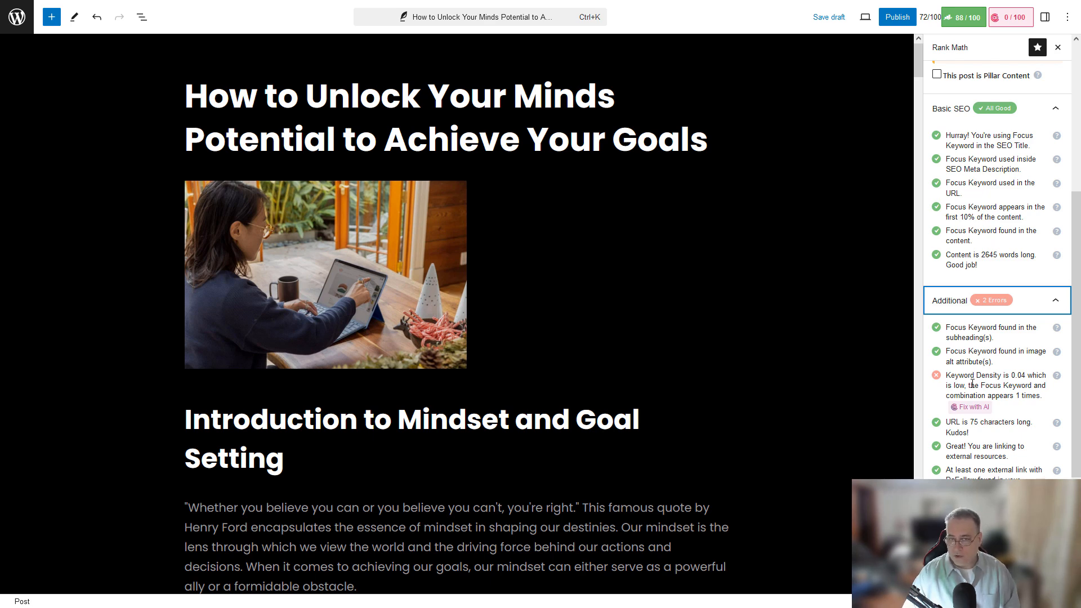
Step: Publish the mindset post immediately with public visibility
{"action": "scroll", "coordinate": [973, 379], "scroll_direction": "up", "scroll_amount": 5}
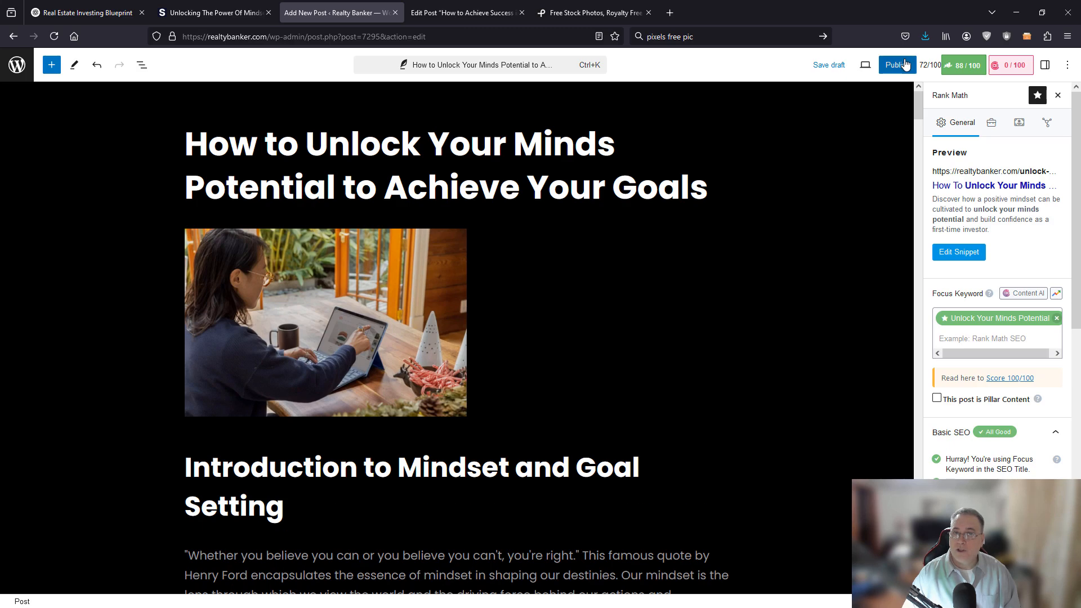
{"action": "left_click", "coordinate": [898, 65]}
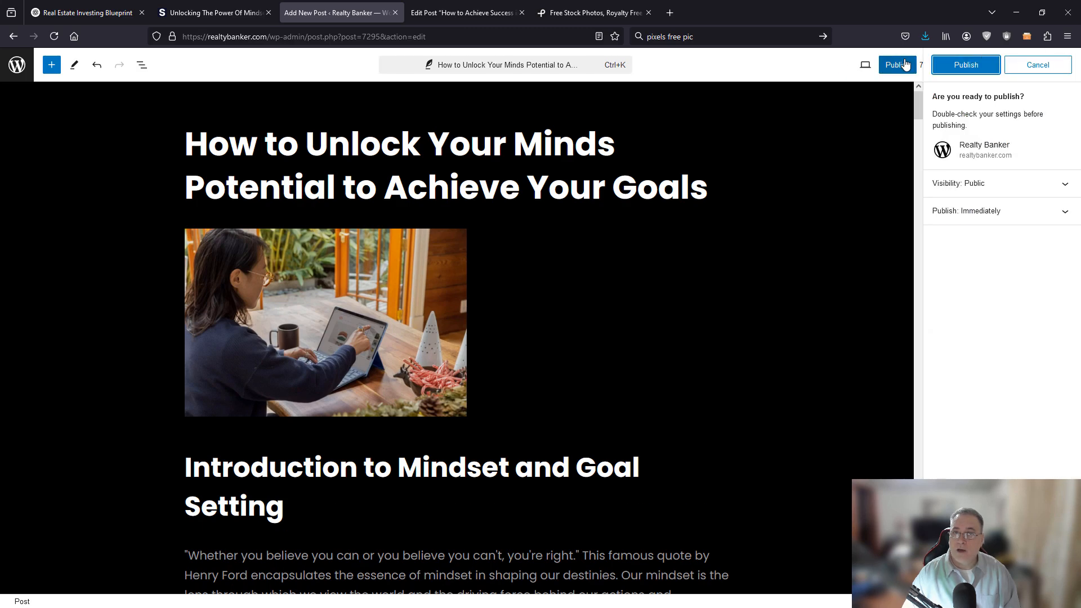
{"action": "left_click", "coordinate": [956, 67]}
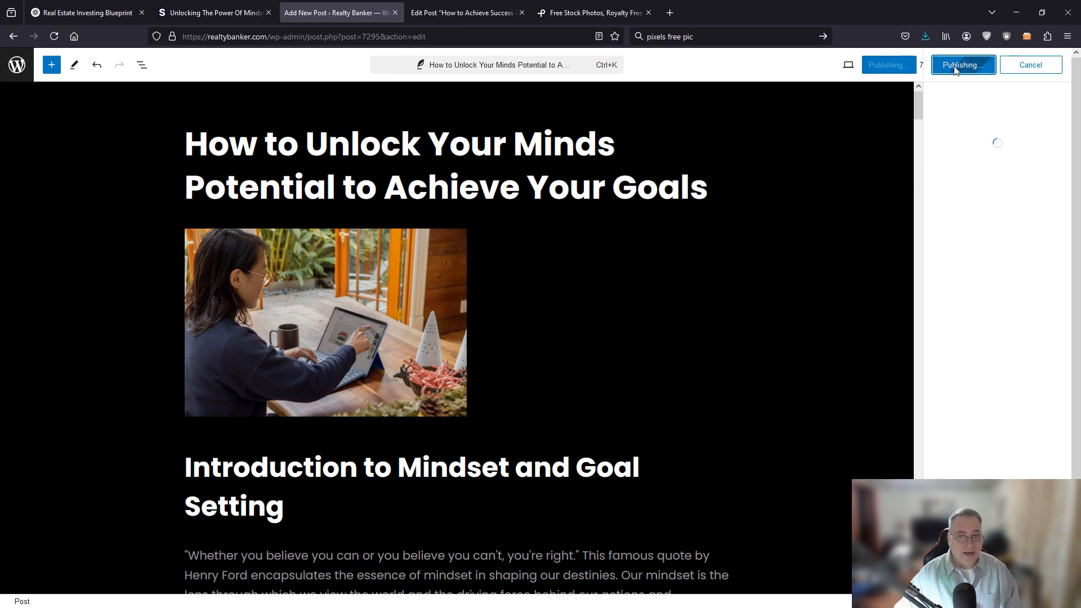